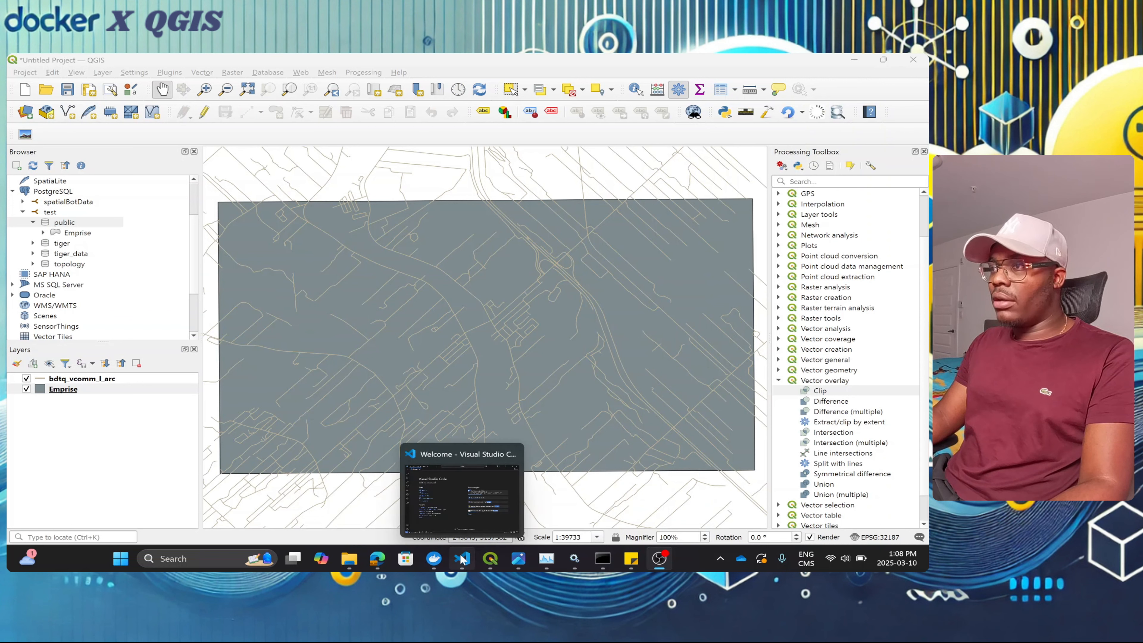
Step: In pgAdmin, expand the public schema's Tables to check the existing tables
{"action": "mouse_move", "coordinate": [383, 564]}
{"action": "left_click", "coordinate": [382, 514]}
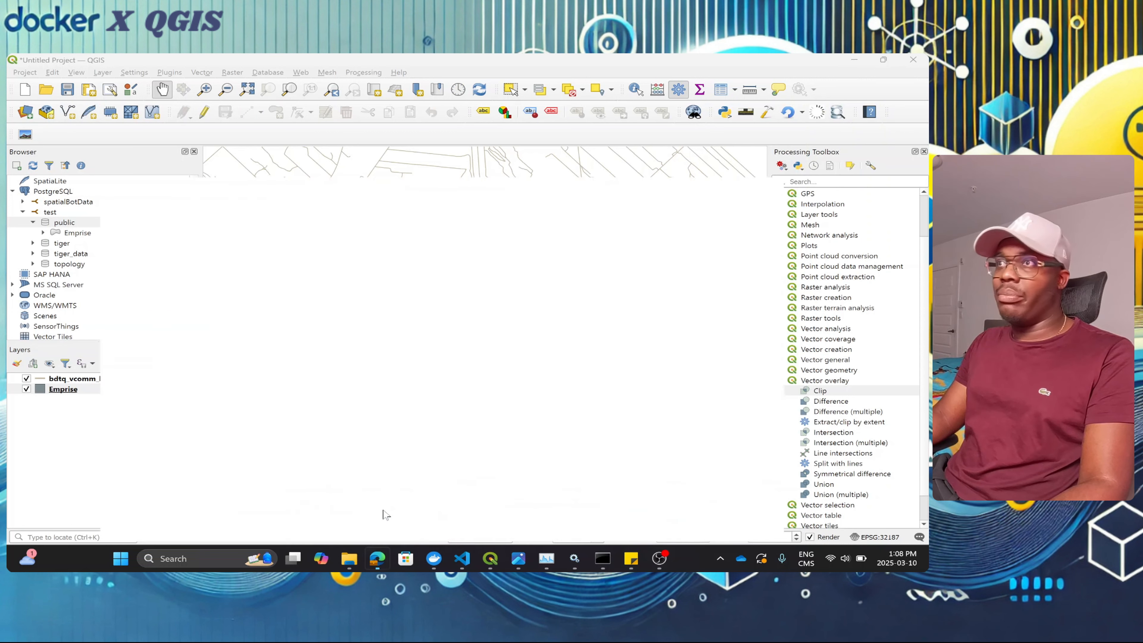
{"action": "left_click_drag", "start_coordinate": [199, 85], "coordinate": [118, 84]}
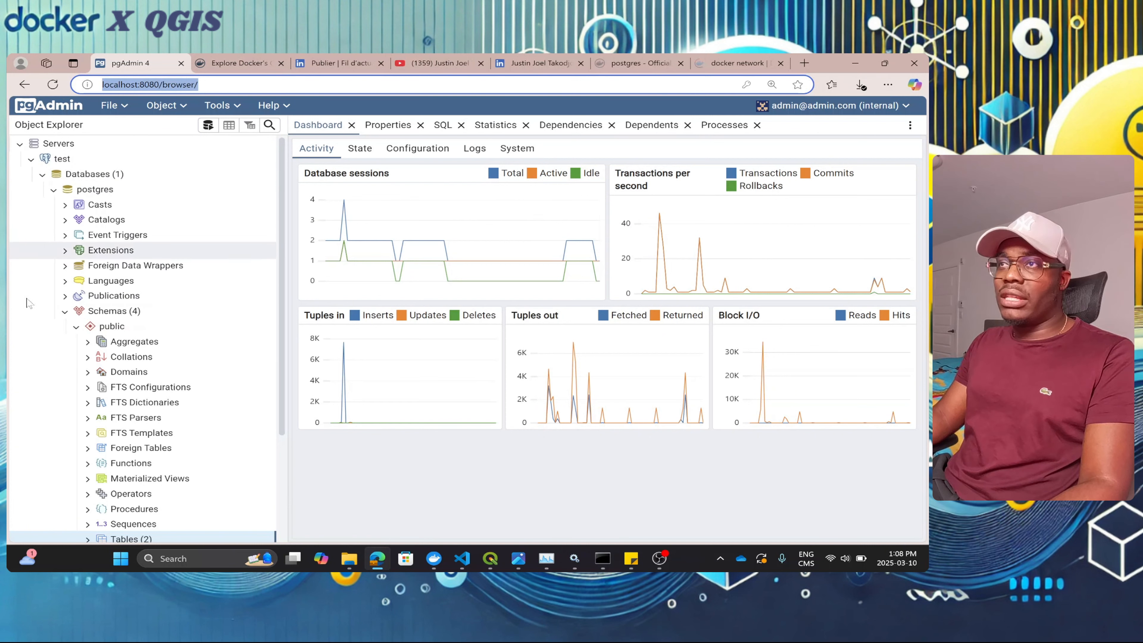
{"action": "scroll", "coordinate": [113, 361], "scroll_direction": "down", "scroll_amount": 3}
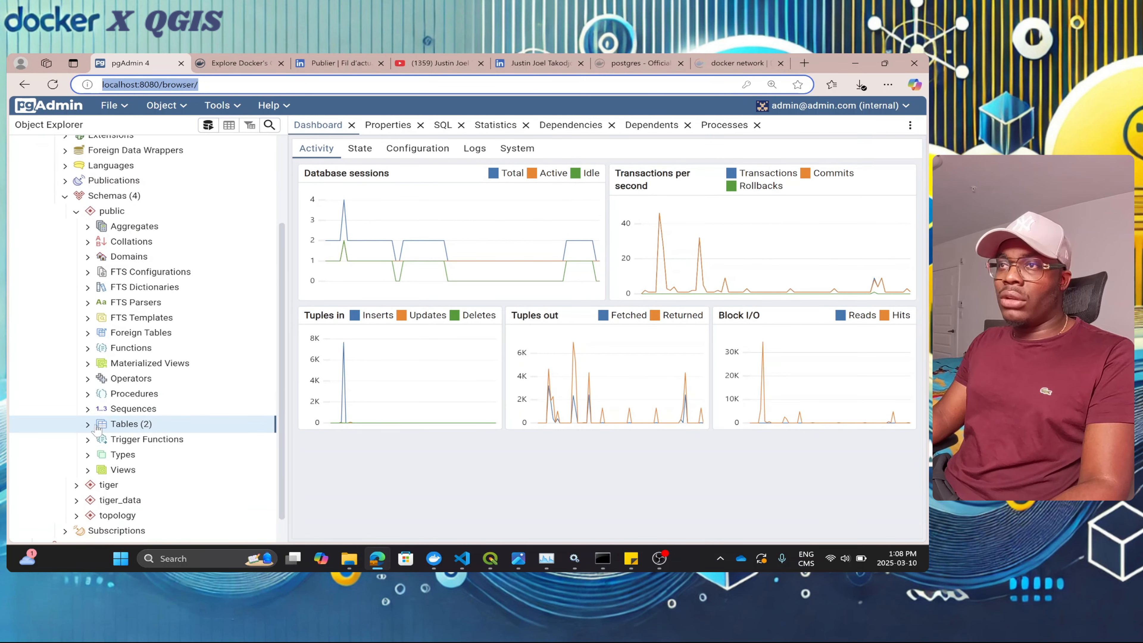
{"action": "left_click", "coordinate": [96, 426]}
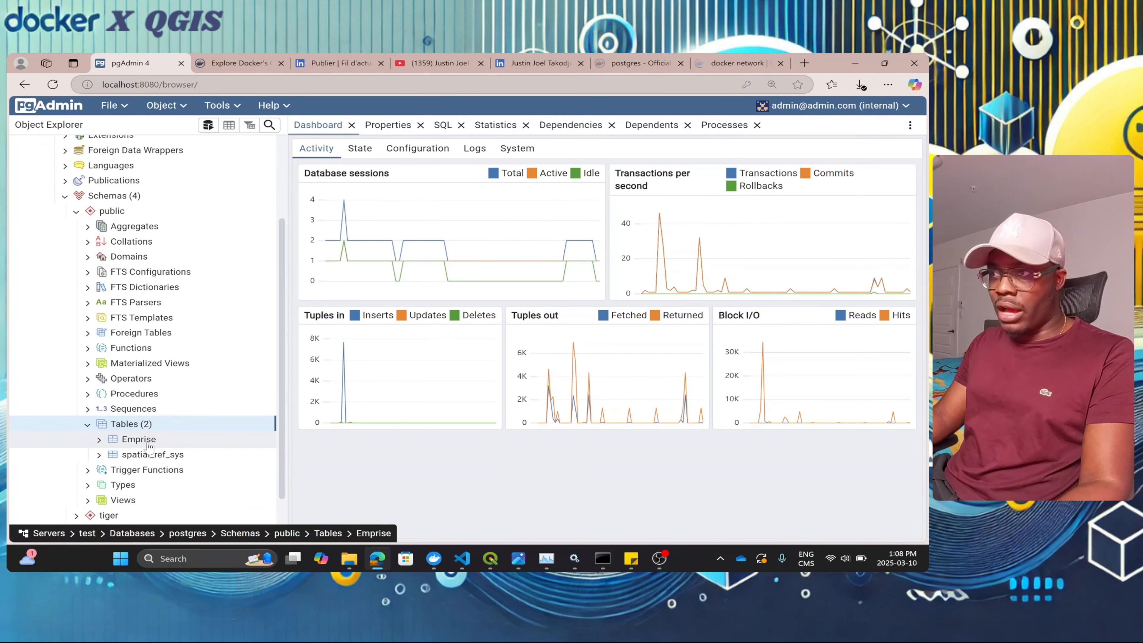
Step: Drag the bdtq_vcomm_l_arc layer onto test > public to import it into PostGIS
{"action": "mouse_move", "coordinate": [491, 558]}
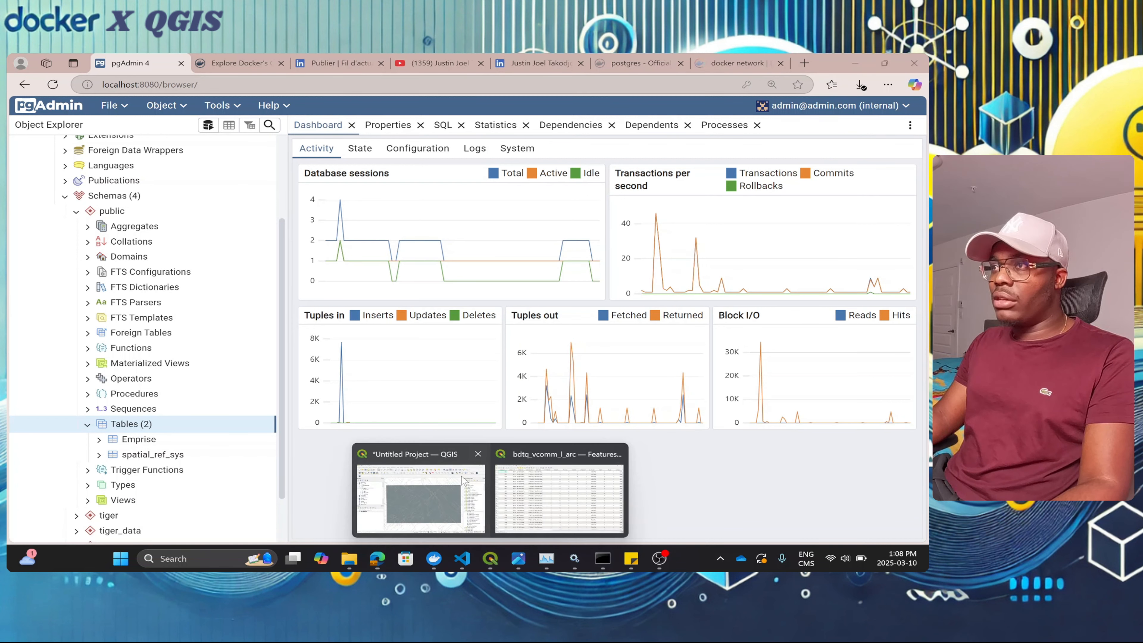
{"action": "left_click", "coordinate": [454, 490]}
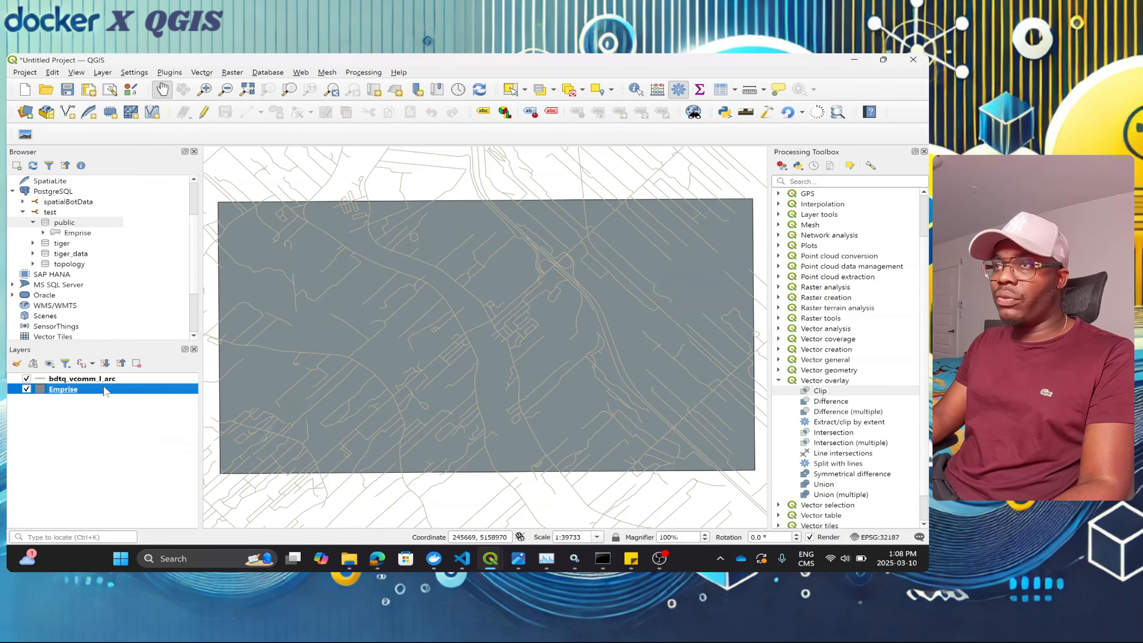
{"action": "left_click", "coordinate": [112, 383]}
{"action": "left_click_drag", "start_coordinate": [118, 383], "coordinate": [80, 222]}
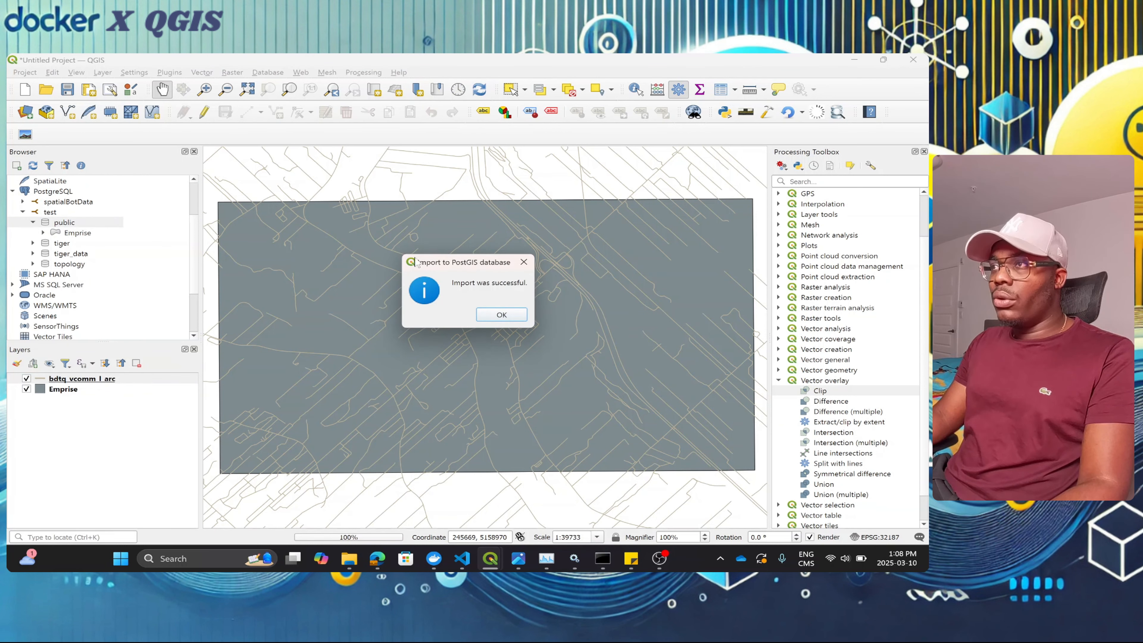
{"action": "left_click", "coordinate": [511, 315]}
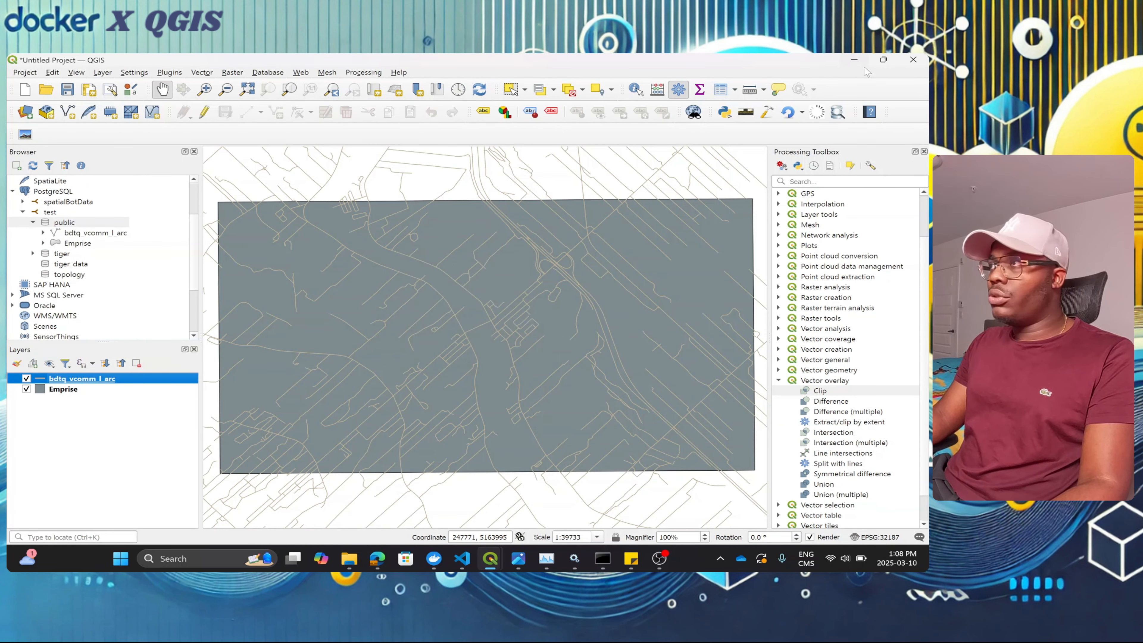
{"action": "left_click", "coordinate": [855, 61]}
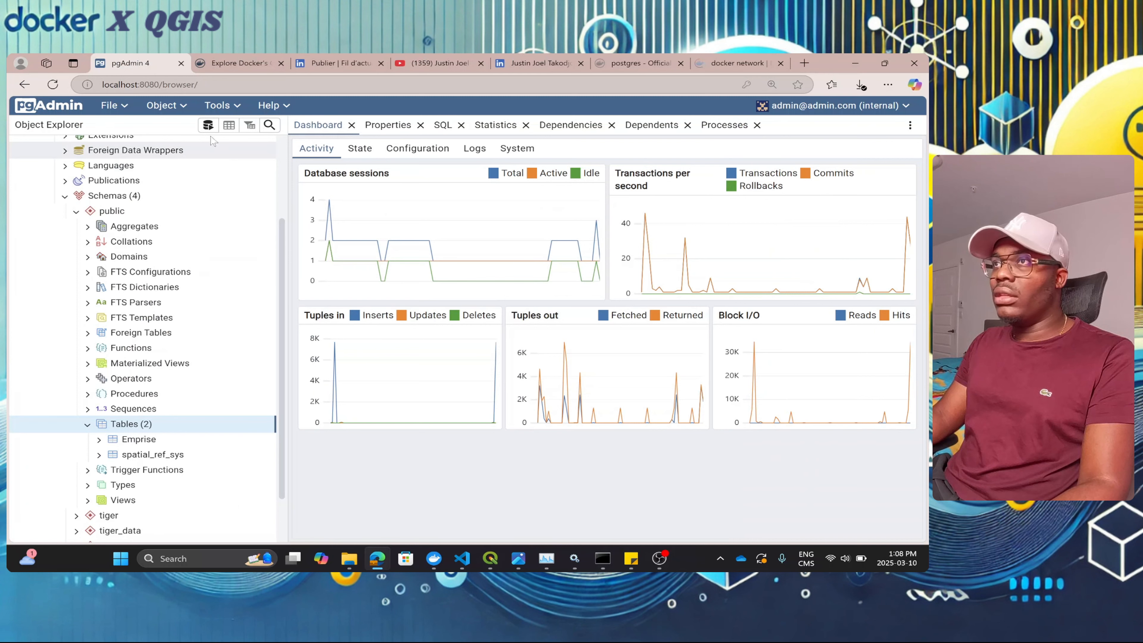
Step: Refresh Tables, expand the new bdtq_vcomm_l_arc table, and minimize the browser
{"action": "right_click", "coordinate": [140, 427]}
{"action": "left_click", "coordinate": [160, 451]}
{"action": "scroll", "coordinate": [103, 400], "scroll_direction": "down", "scroll_amount": 2}
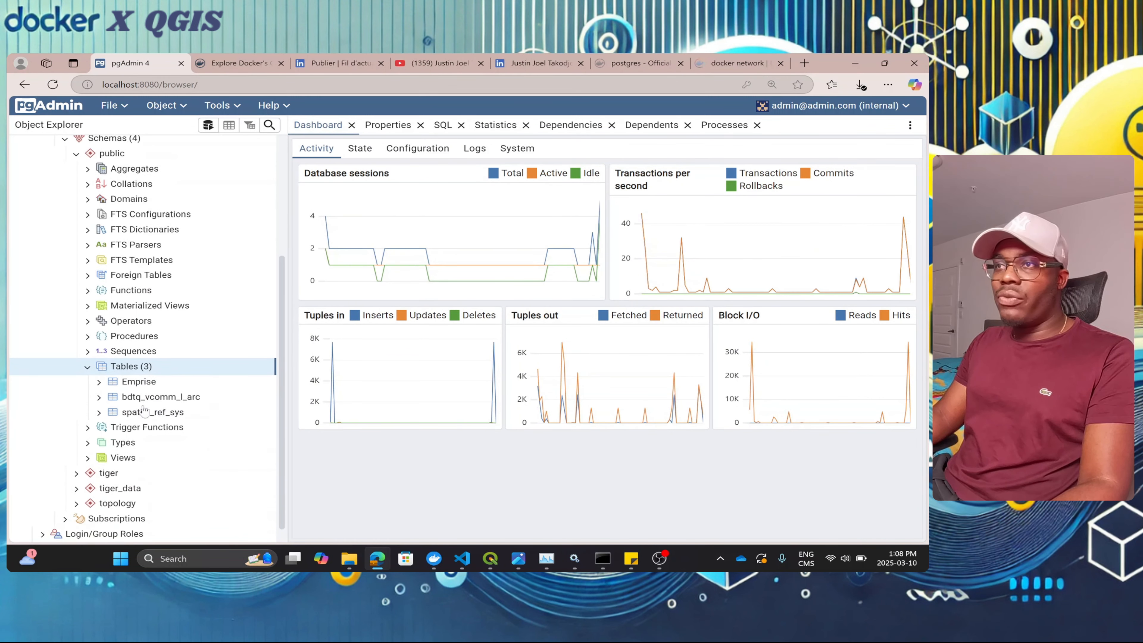
{"action": "left_click", "coordinate": [99, 397]}
{"action": "scroll", "coordinate": [175, 342], "scroll_direction": "down", "scroll_amount": 2}
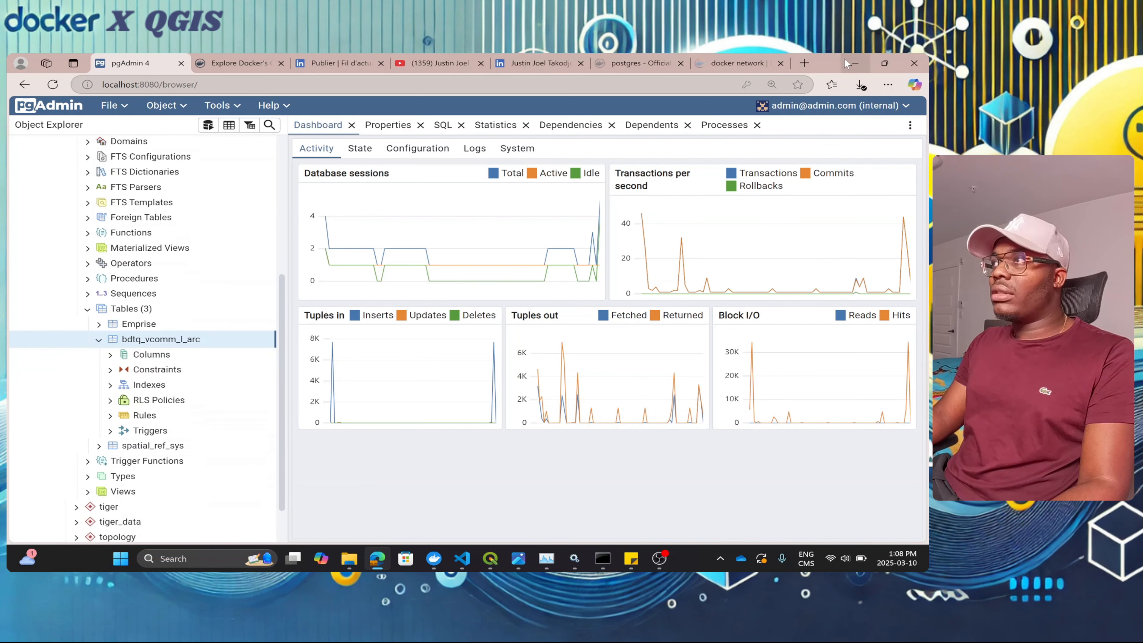
{"action": "left_click", "coordinate": [855, 63]}
Step: Browse the bdtq_vcomm_l_arc attribute table's 7689 features maximized, then return to pgAdmin
{"action": "mouse_move", "coordinate": [489, 555]}
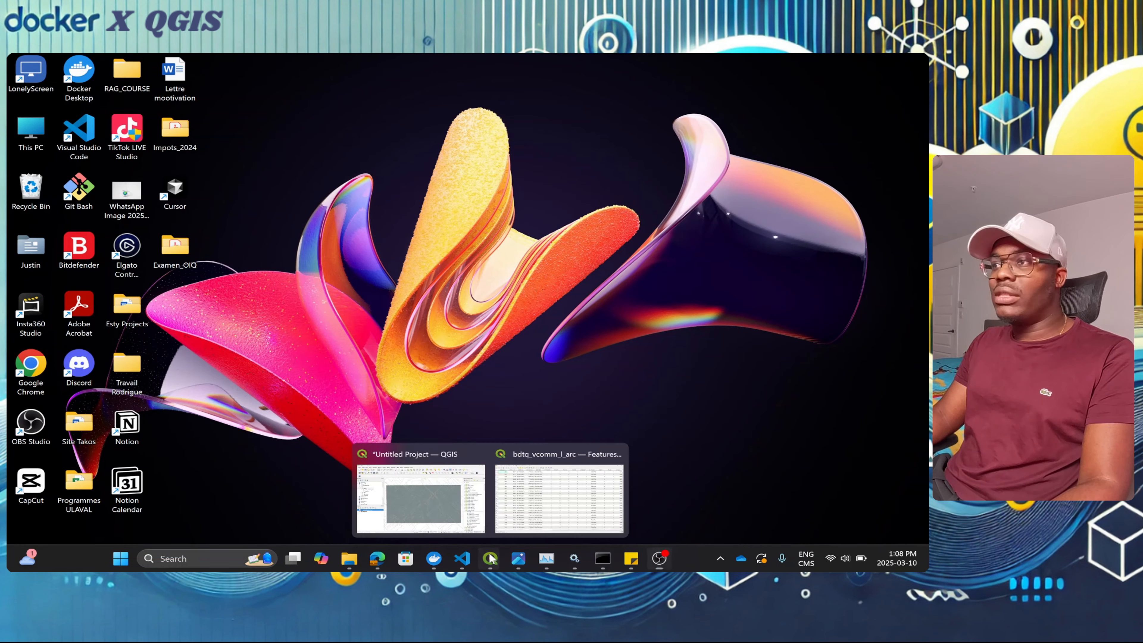
{"action": "left_click", "coordinate": [458, 510]}
{"action": "right_click", "coordinate": [112, 379]}
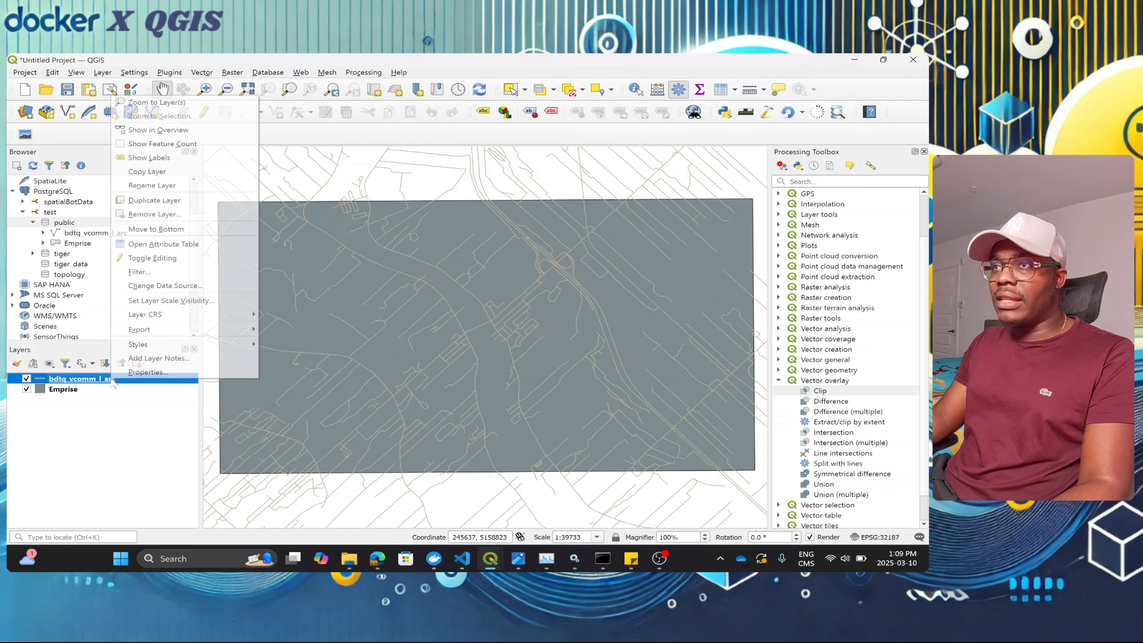
{"action": "left_click", "coordinate": [202, 245]}
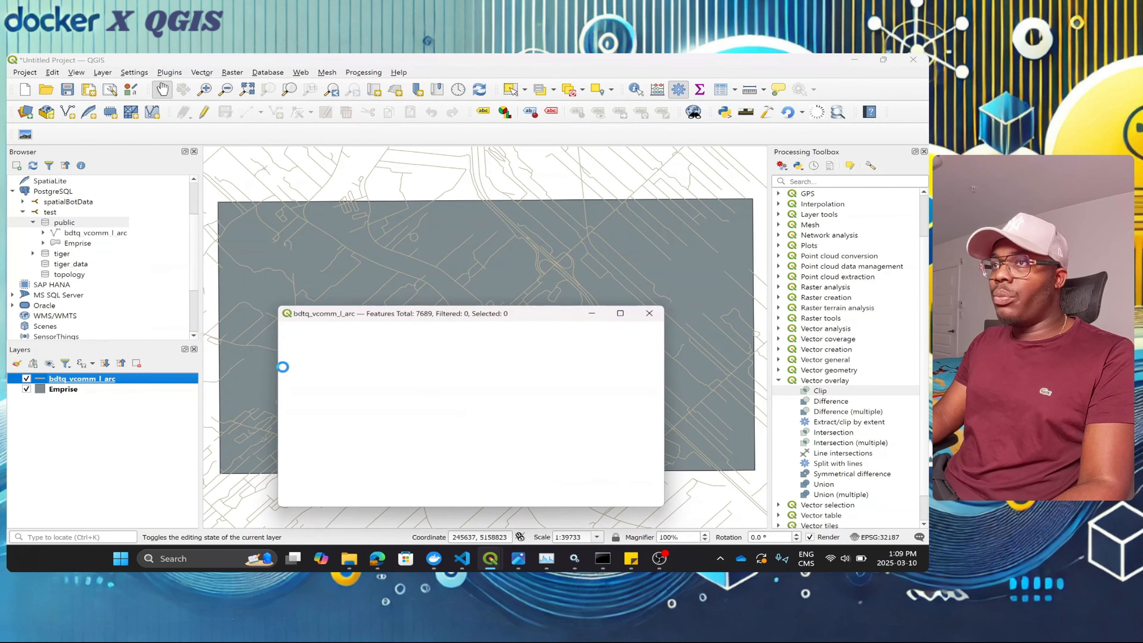
{"action": "left_click", "coordinate": [624, 312]}
{"action": "left_click_drag", "start_coordinate": [102, 525], "coordinate": [683, 530]}
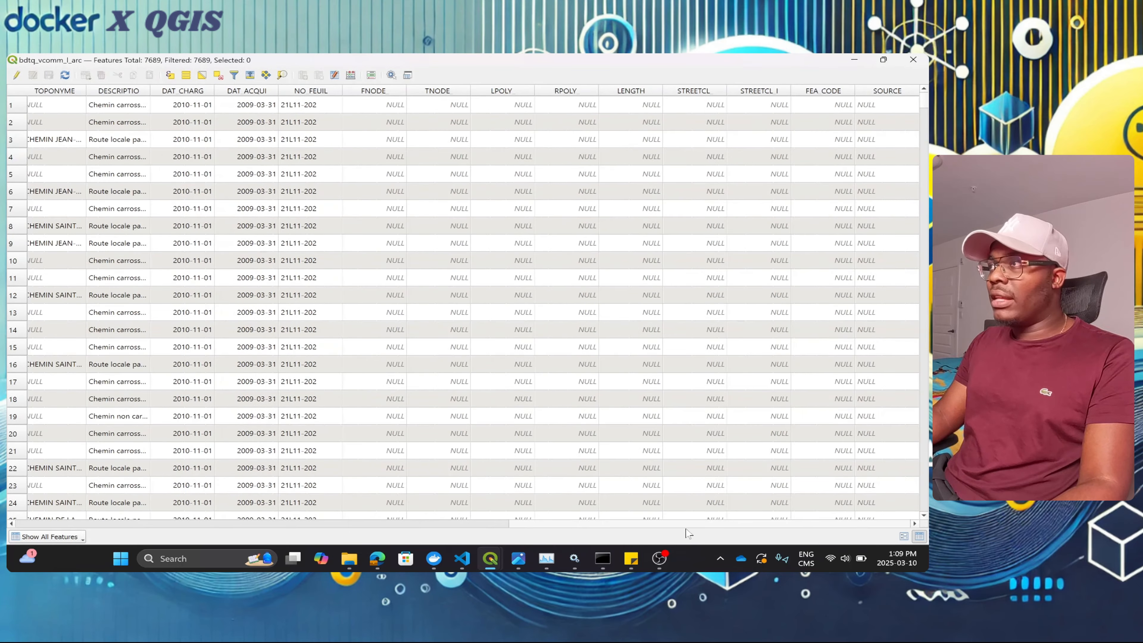
{"action": "left_click", "coordinate": [854, 60]}
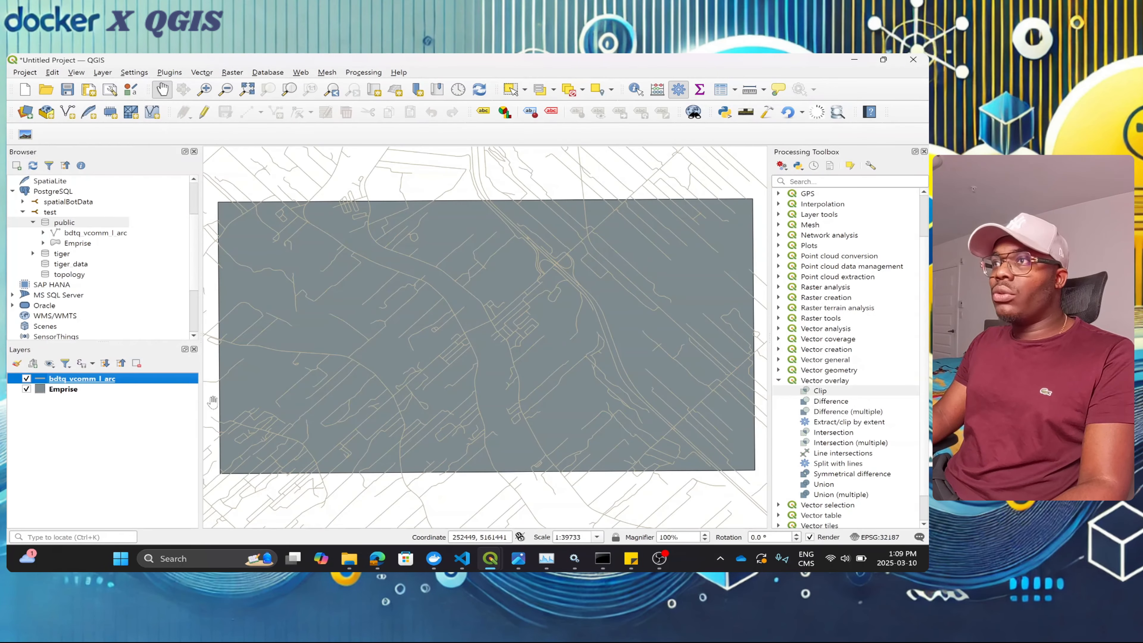
{"action": "mouse_move", "coordinate": [378, 552]}
{"action": "left_click", "coordinate": [391, 499]}
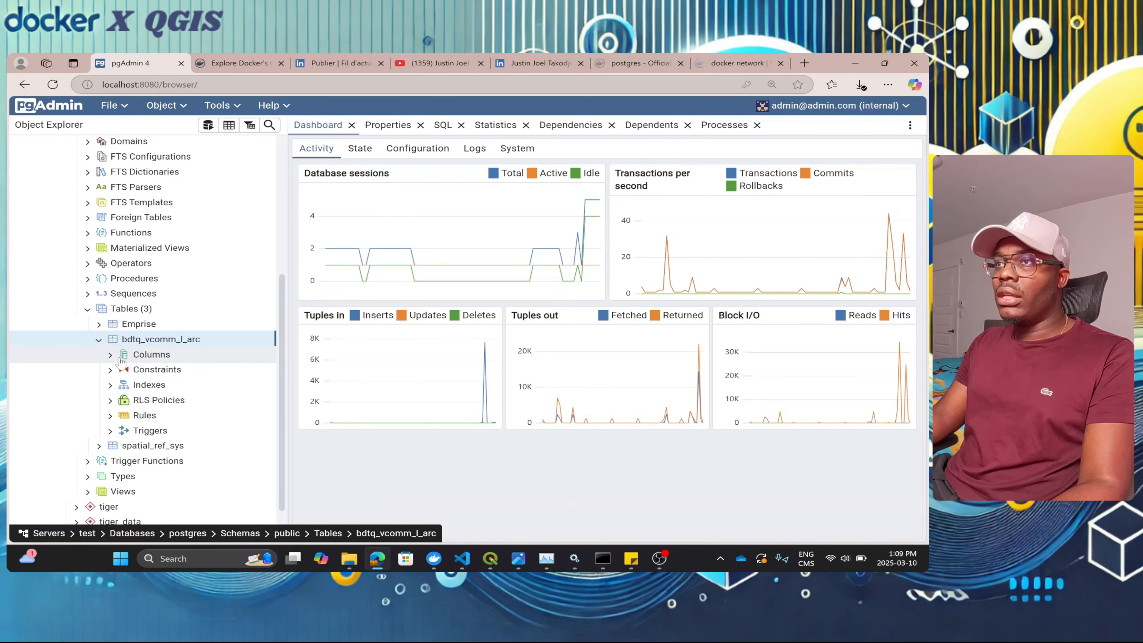
Step: Expand Columns under bdtq_vcomm_l_arc to see its 33 columns including geom
{"action": "left_click", "coordinate": [110, 355]}
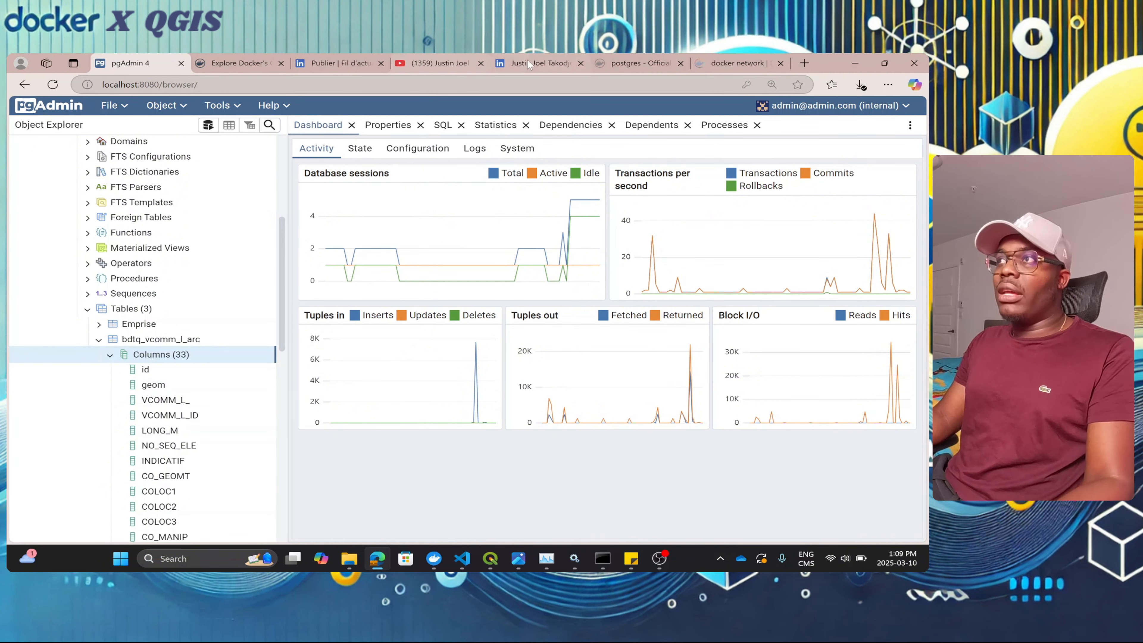
{"action": "left_click", "coordinate": [561, 60]}
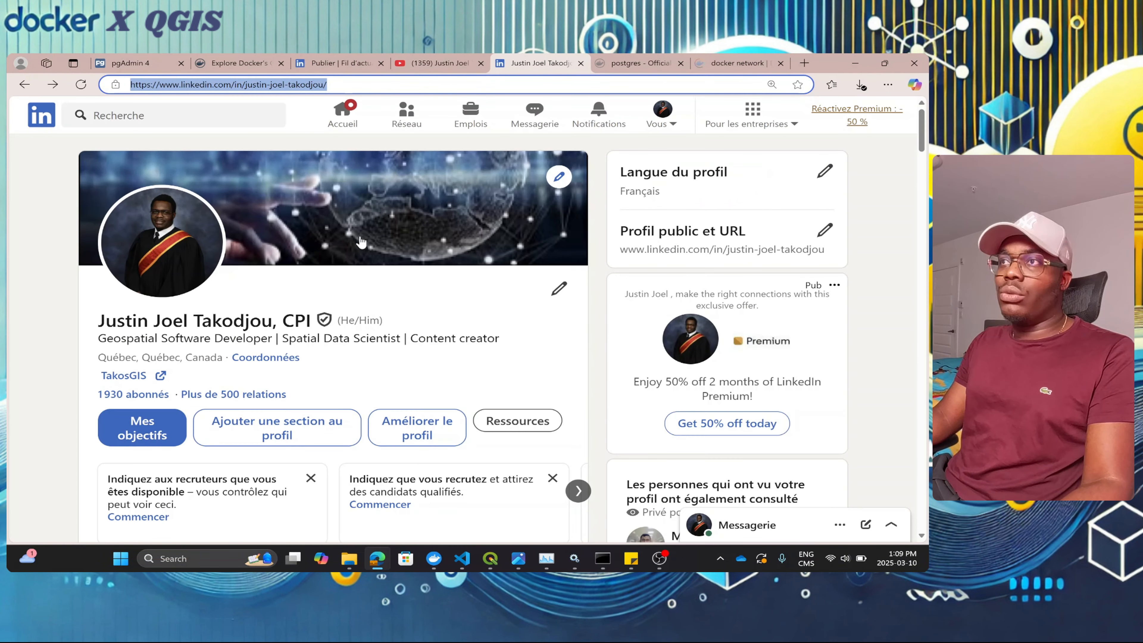
Step: Play the LinkedIn post's WebGIS demo video full screen, skipping ahead, then exit
{"action": "left_click", "coordinate": [348, 66]}
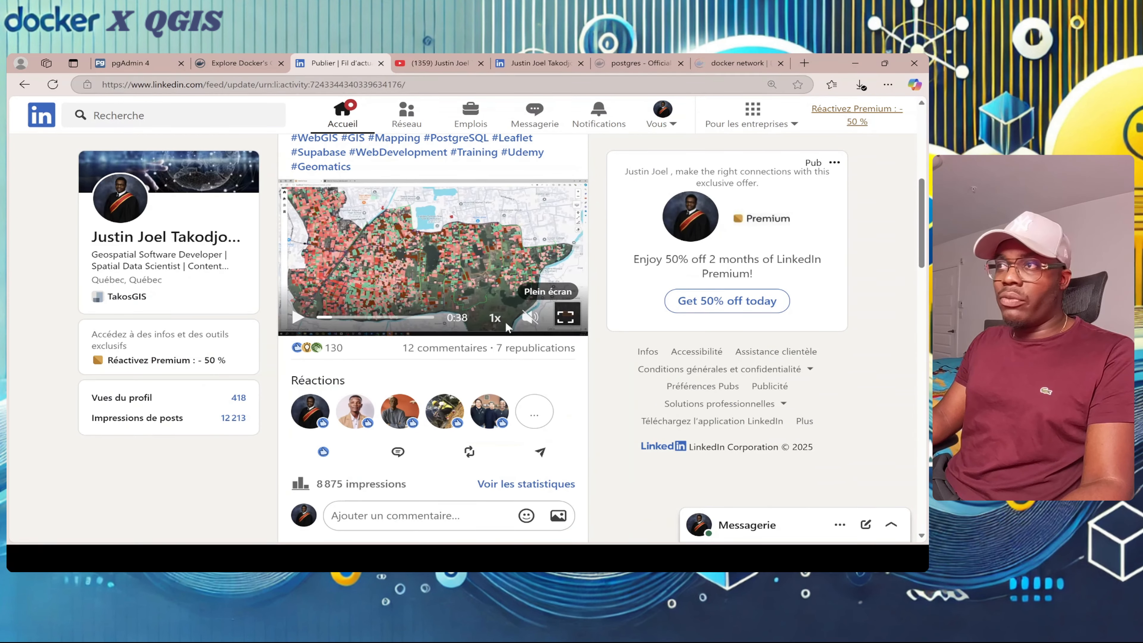
{"action": "left_click", "coordinate": [565, 317]}
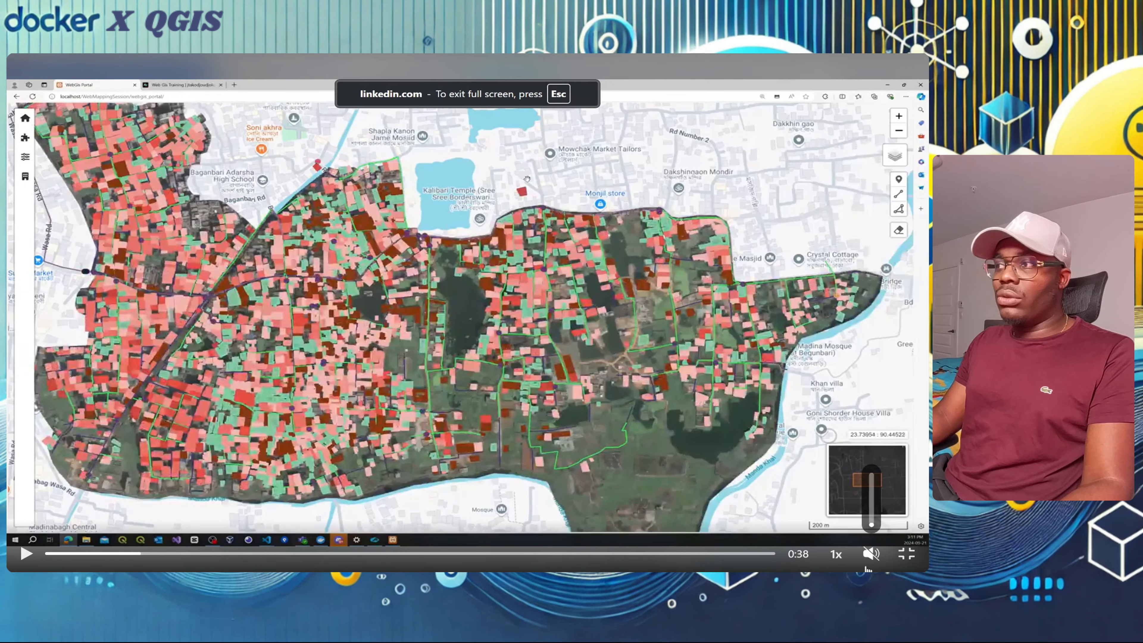
{"action": "left_click", "coordinate": [26, 554]}
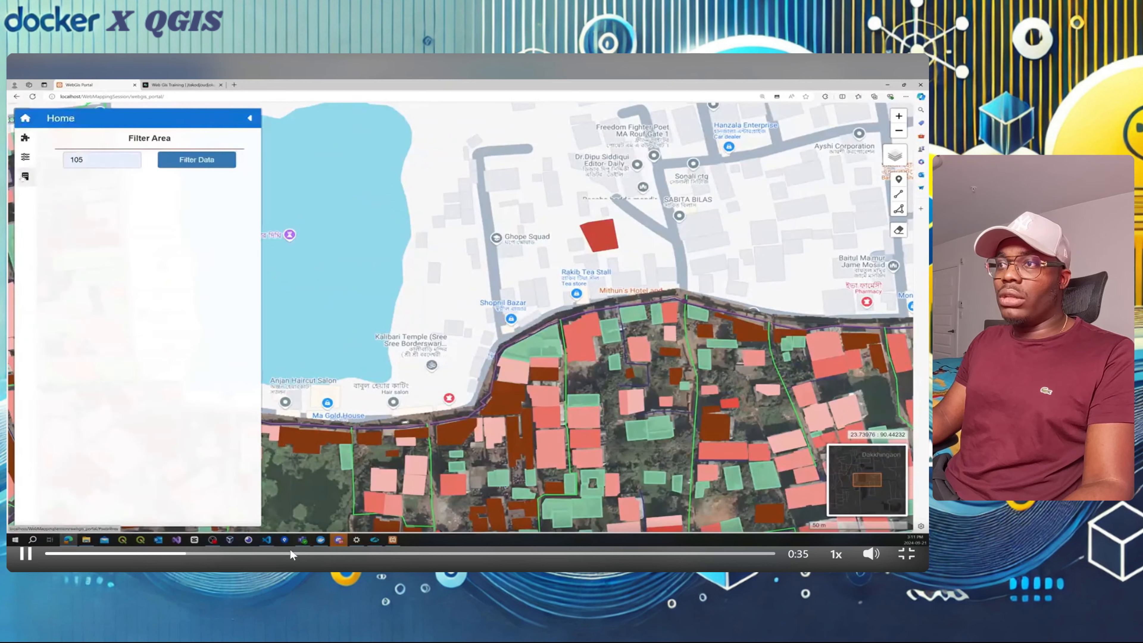
{"action": "left_click", "coordinate": [295, 554]}
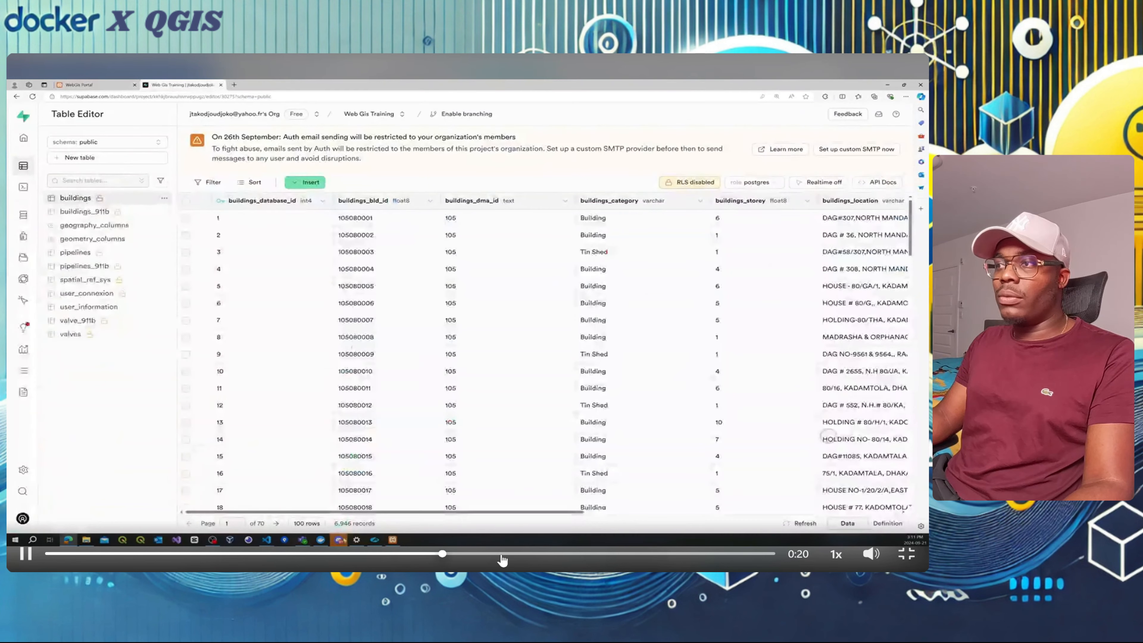
{"action": "left_click", "coordinate": [508, 554]}
{"action": "left_click", "coordinate": [564, 559]}
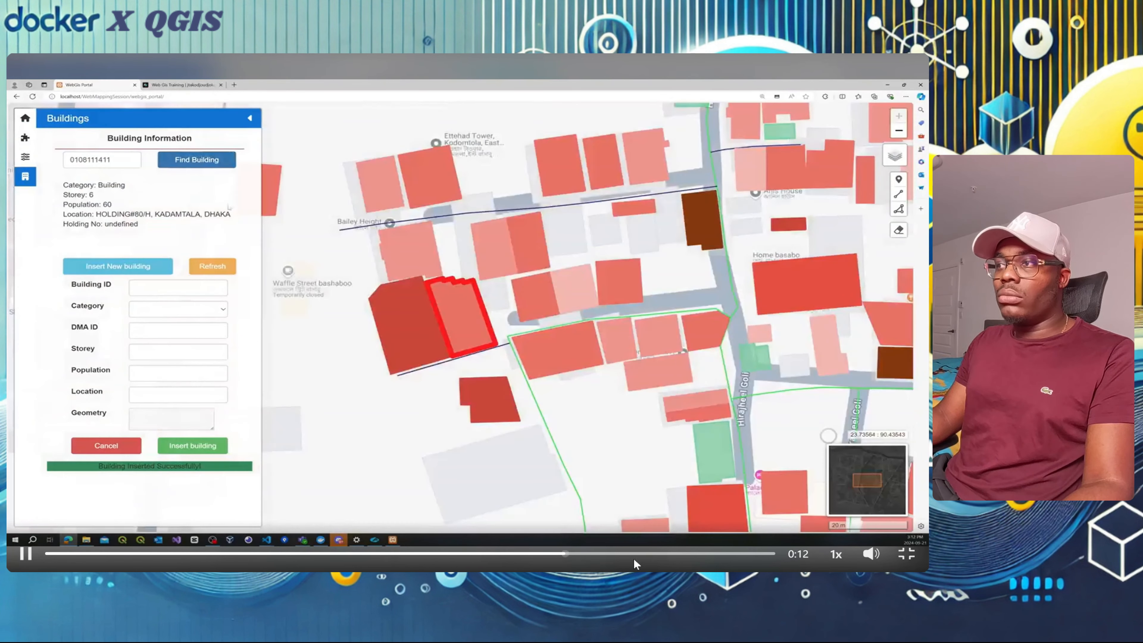
{"action": "key", "text": "Escape"}
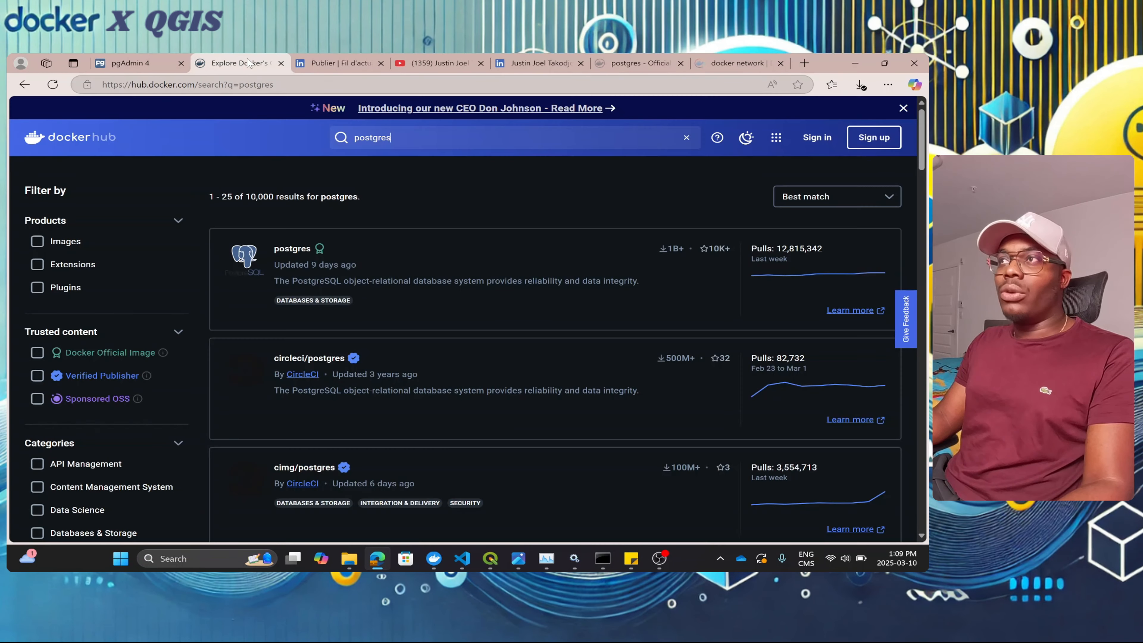
{"action": "left_click", "coordinate": [249, 63]}
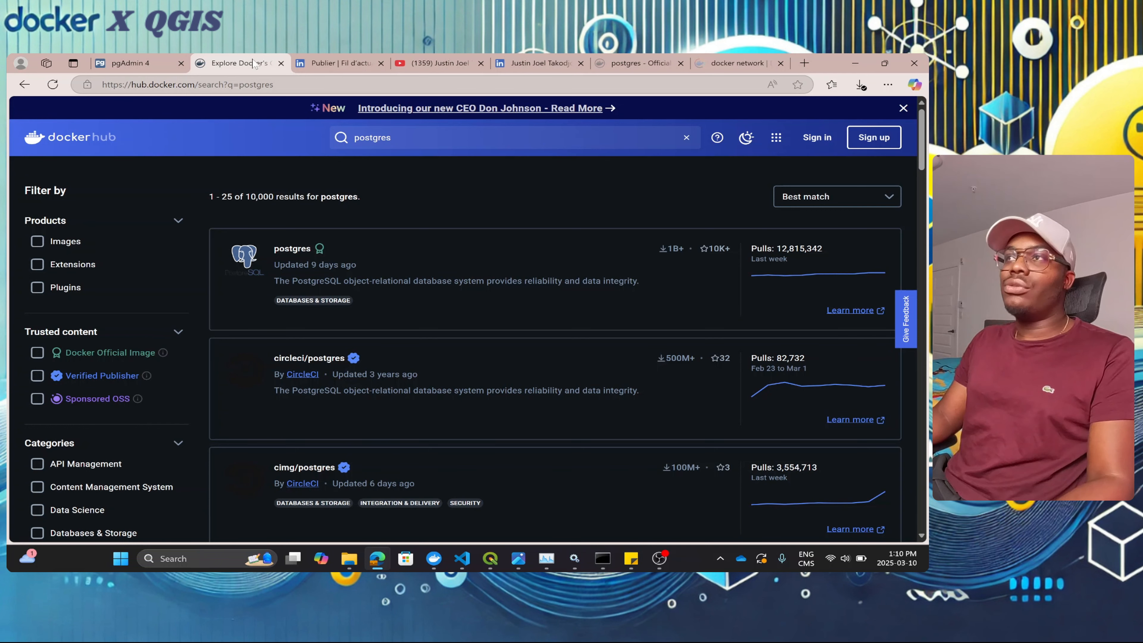
{"action": "left_click", "coordinate": [328, 64]}
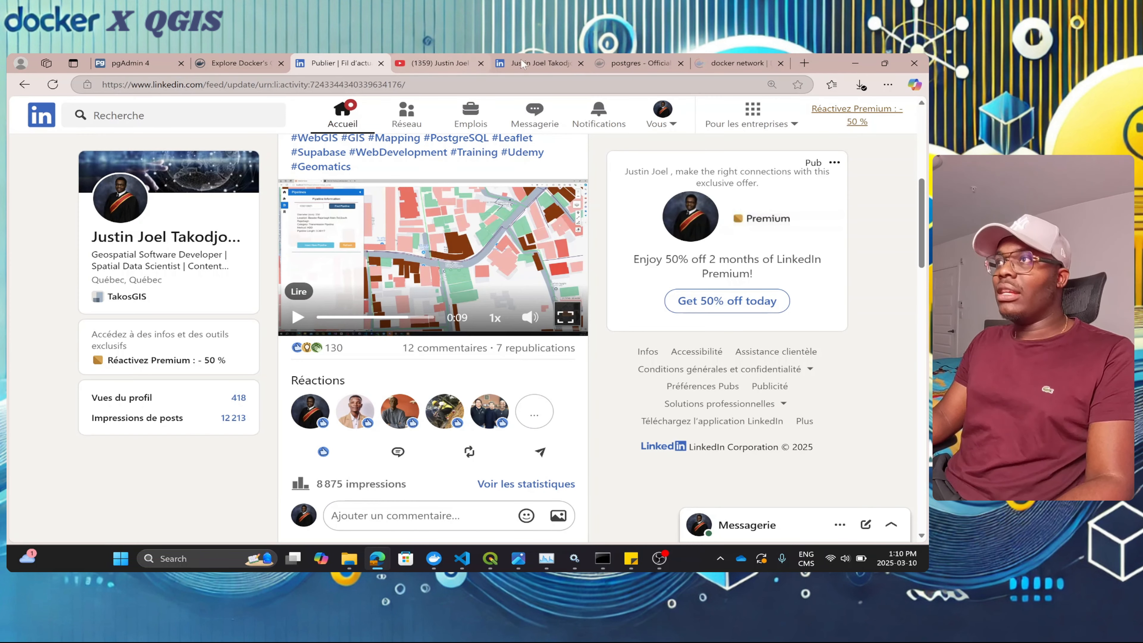
Step: Open the full list of the LinkedIn profile's posts
{"action": "left_click", "coordinate": [535, 63]}
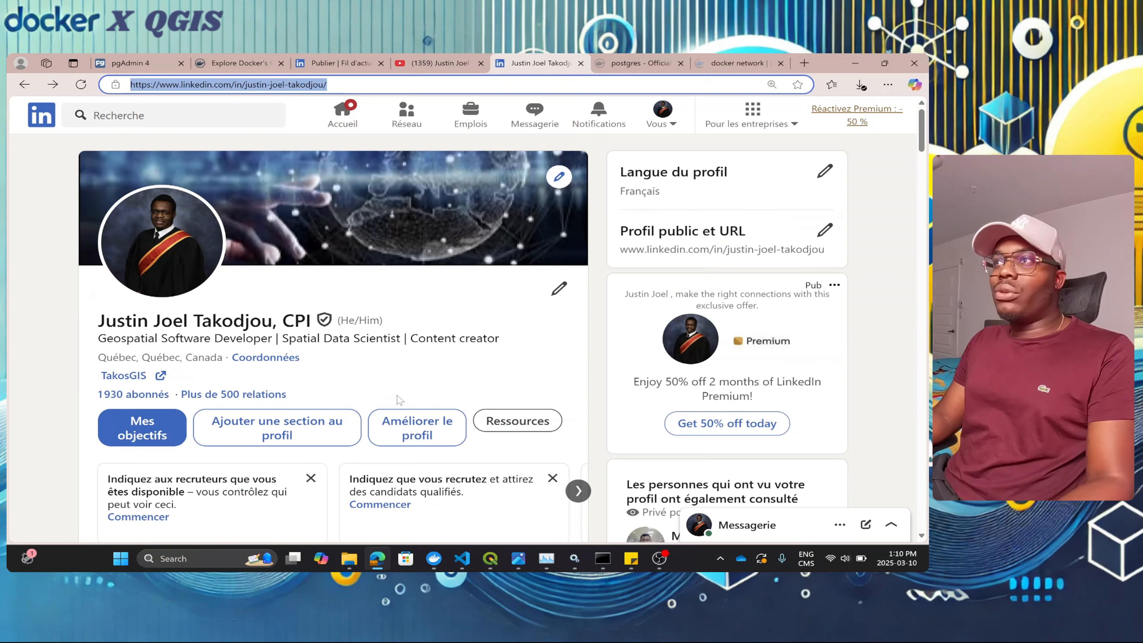
{"action": "scroll", "coordinate": [399, 399], "scroll_direction": "down", "scroll_amount": 10}
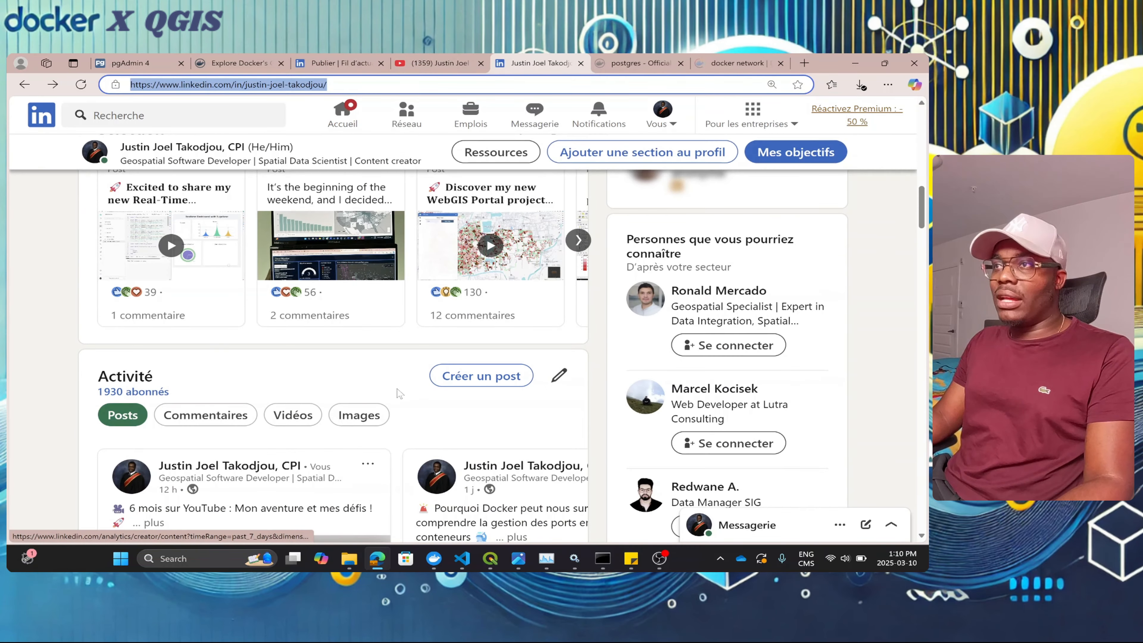
{"action": "scroll", "coordinate": [399, 394], "scroll_direction": "down", "scroll_amount": 7}
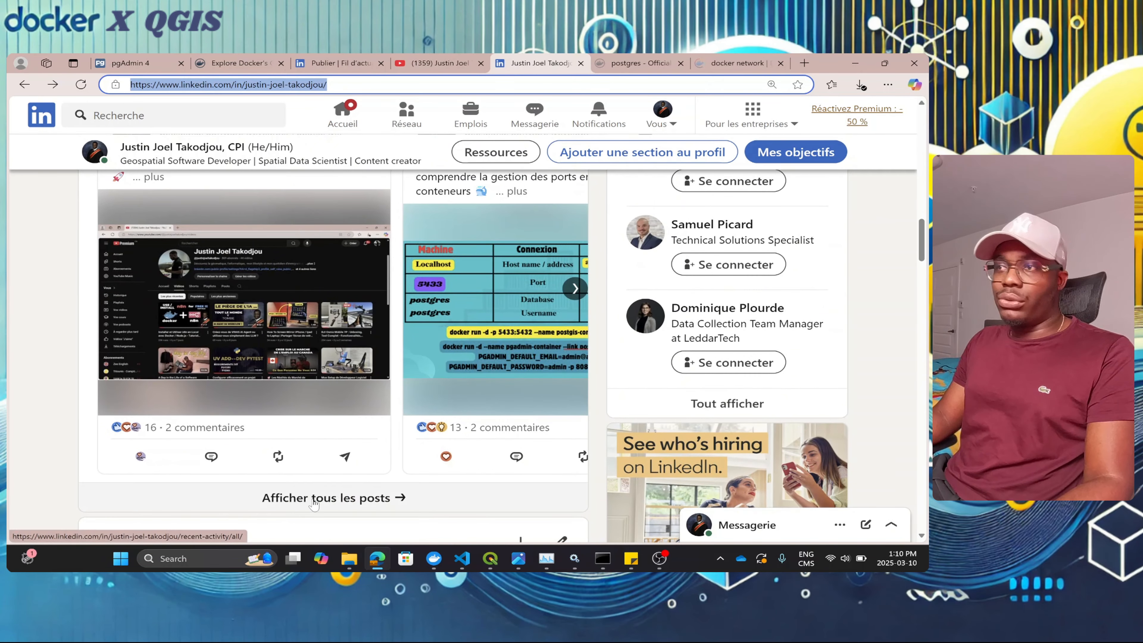
{"action": "left_click", "coordinate": [314, 502]}
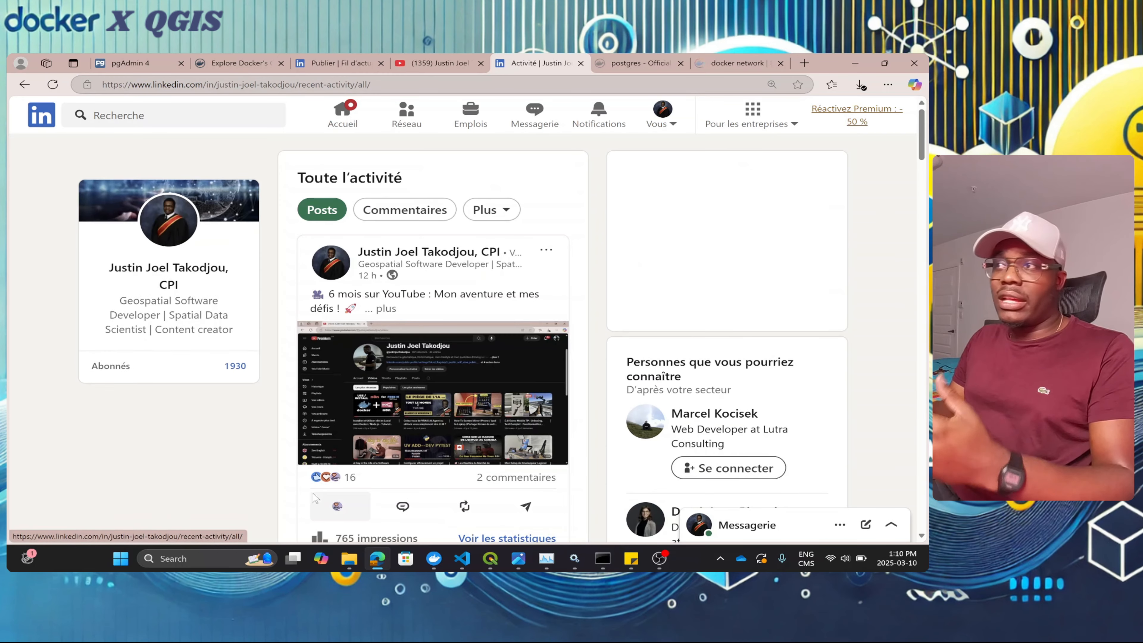
{"action": "mouse_move", "coordinate": [314, 498]}
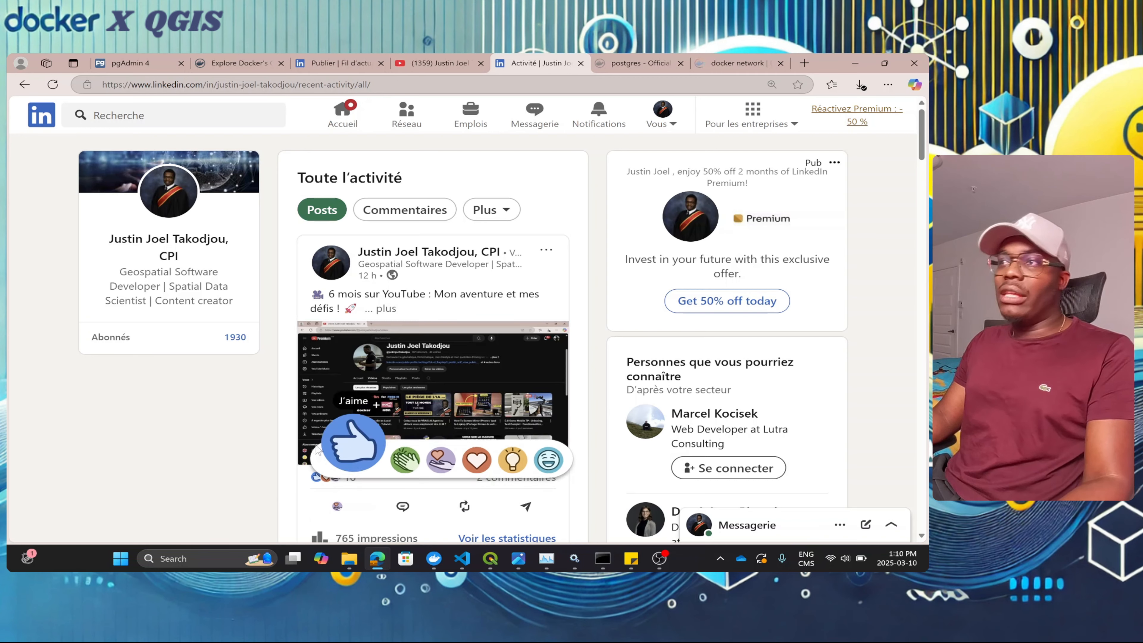
Step: Expand the Docker ports post with '… plus' and read its full text
{"action": "scroll", "coordinate": [293, 451], "scroll_direction": "down", "scroll_amount": 4}
{"action": "scroll", "coordinate": [252, 437], "scroll_direction": "down", "scroll_amount": 5}
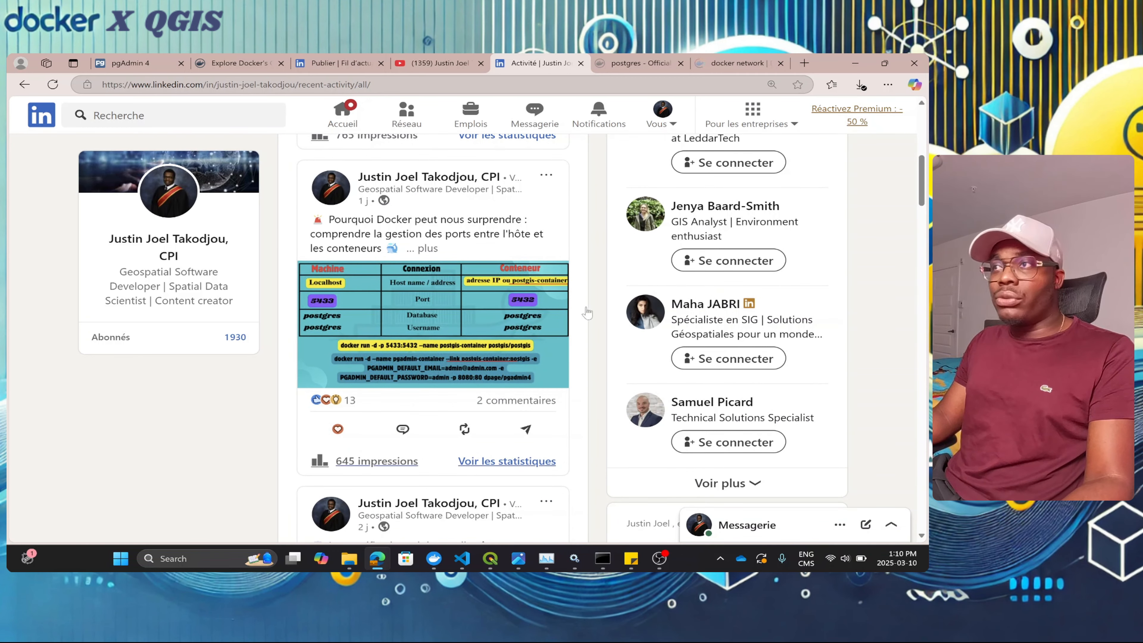
{"action": "left_click", "coordinate": [423, 249]}
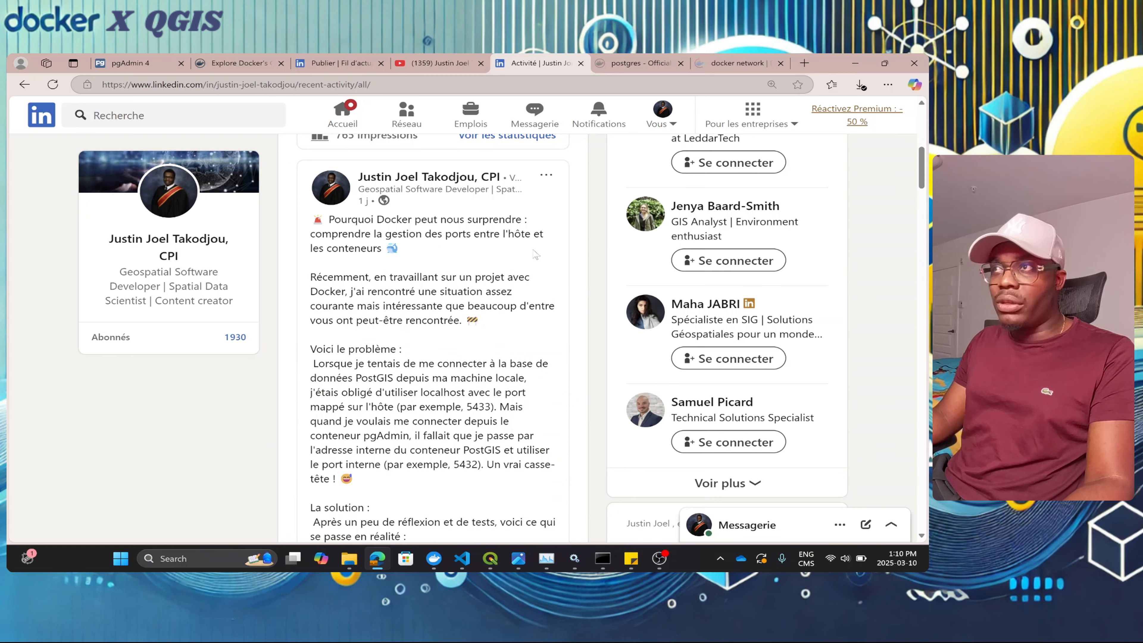
{"action": "scroll", "coordinate": [415, 296], "scroll_direction": "down", "scroll_amount": 15}
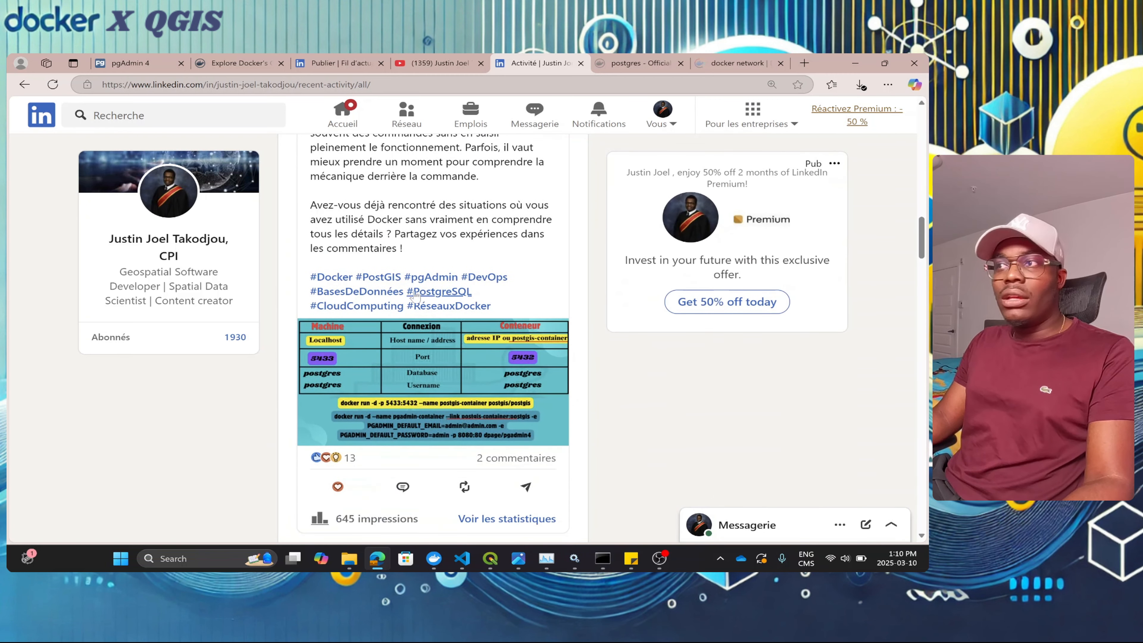
{"action": "scroll", "coordinate": [419, 387], "scroll_direction": "up", "scroll_amount": 15}
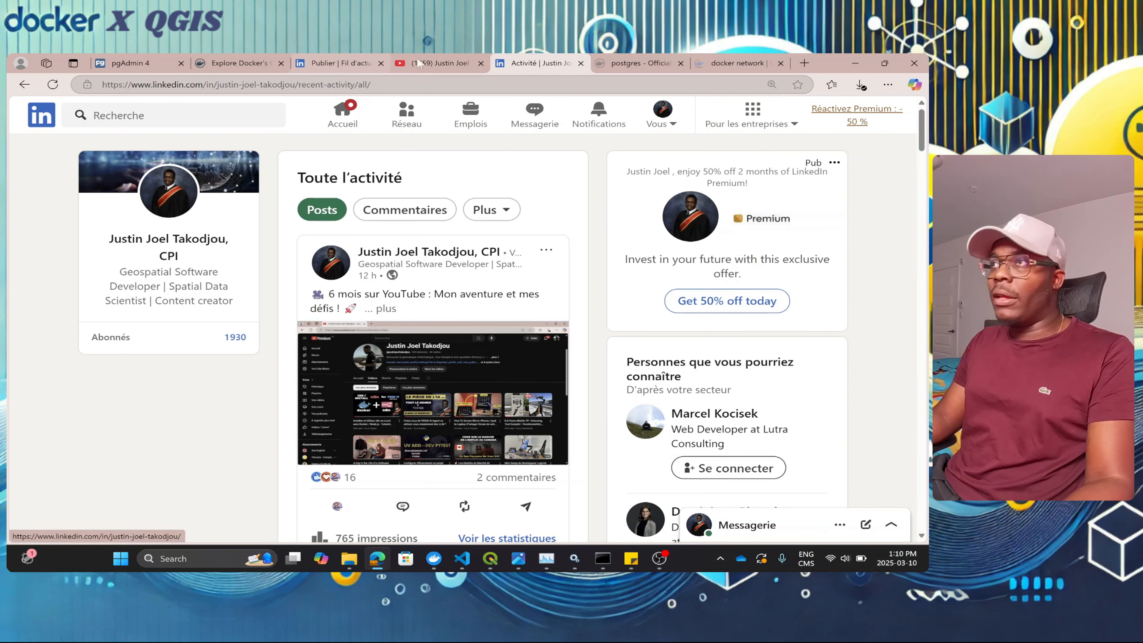
{"action": "left_click", "coordinate": [433, 63]}
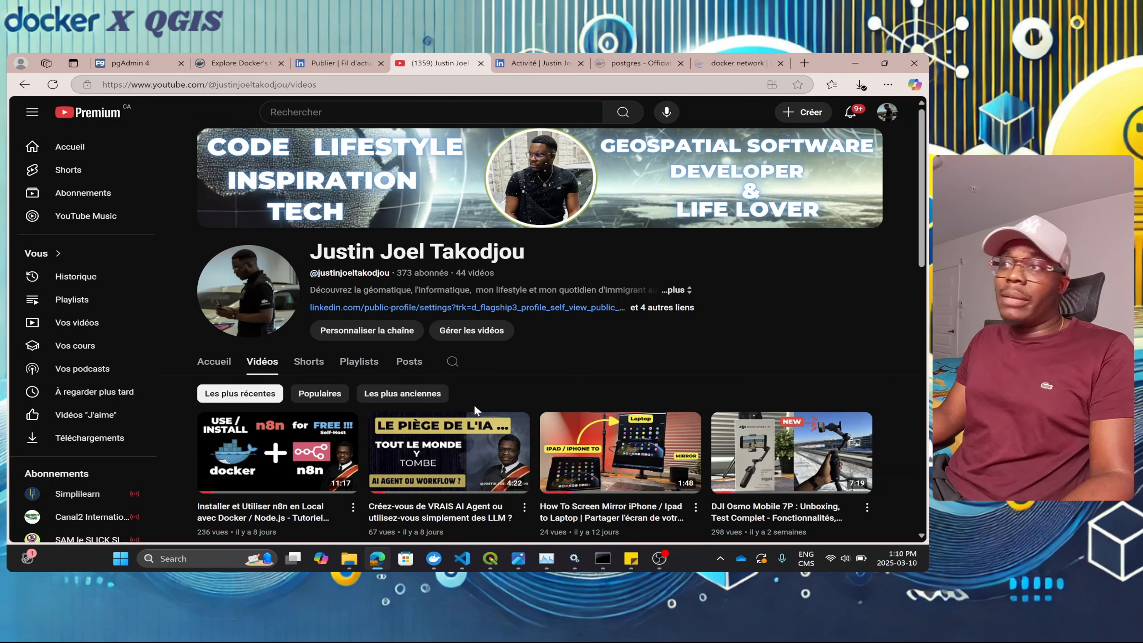
Step: Scroll through the YouTube channel's Vidéos grid of uploaded videos
{"action": "scroll", "coordinate": [528, 359], "scroll_direction": "down", "scroll_amount": 3}
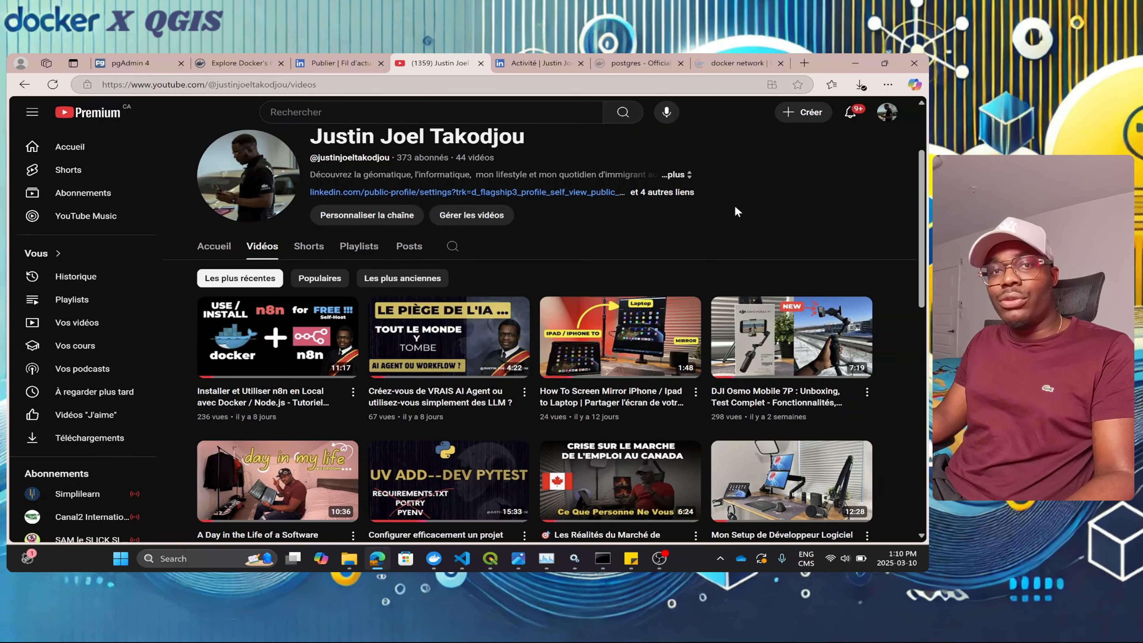
{"action": "scroll", "coordinate": [725, 209], "scroll_direction": "down", "scroll_amount": 5}
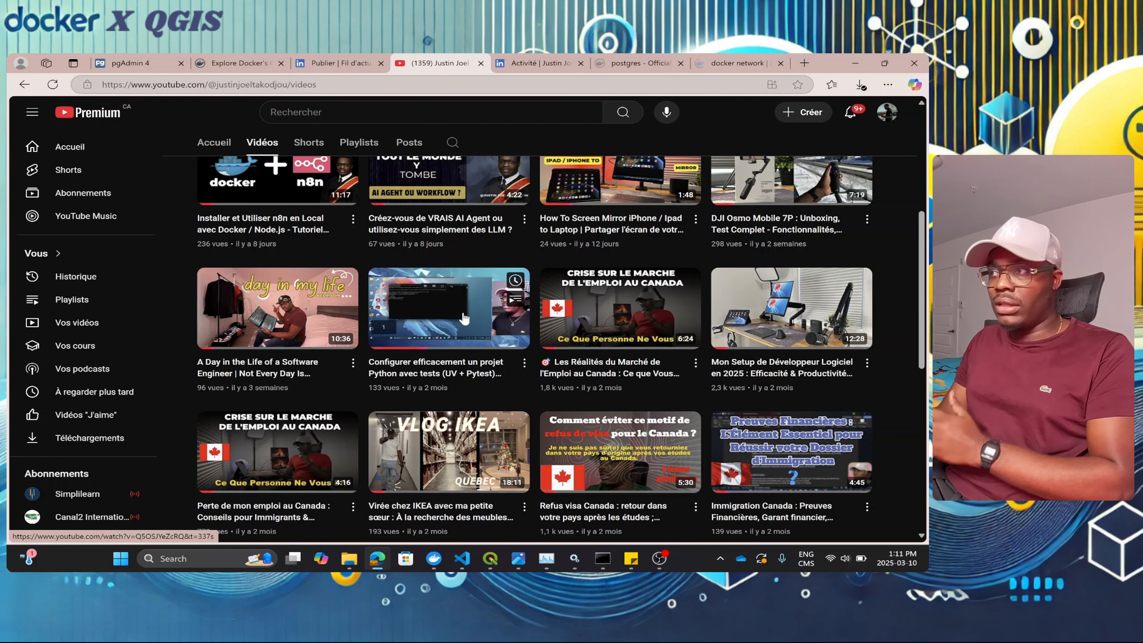
{"action": "scroll", "coordinate": [464, 318], "scroll_direction": "down", "scroll_amount": 10}
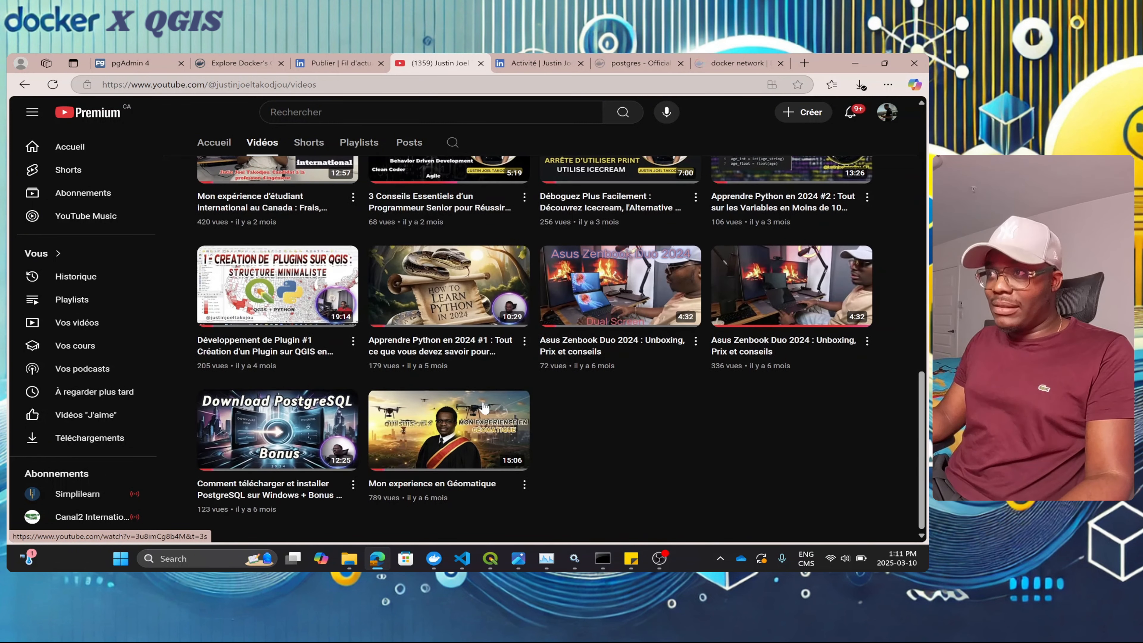
{"action": "scroll", "coordinate": [488, 417], "scroll_direction": "up", "scroll_amount": 3}
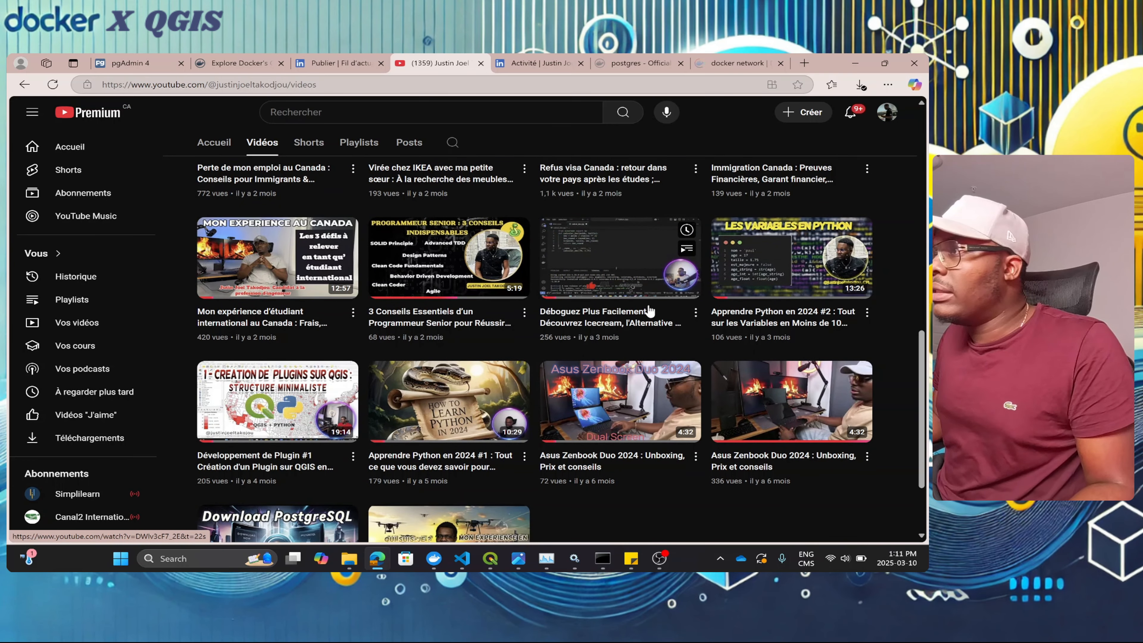
{"action": "scroll", "coordinate": [648, 306], "scroll_direction": "up", "scroll_amount": 3}
{"action": "scroll", "coordinate": [423, 374], "scroll_direction": "down", "scroll_amount": 3}
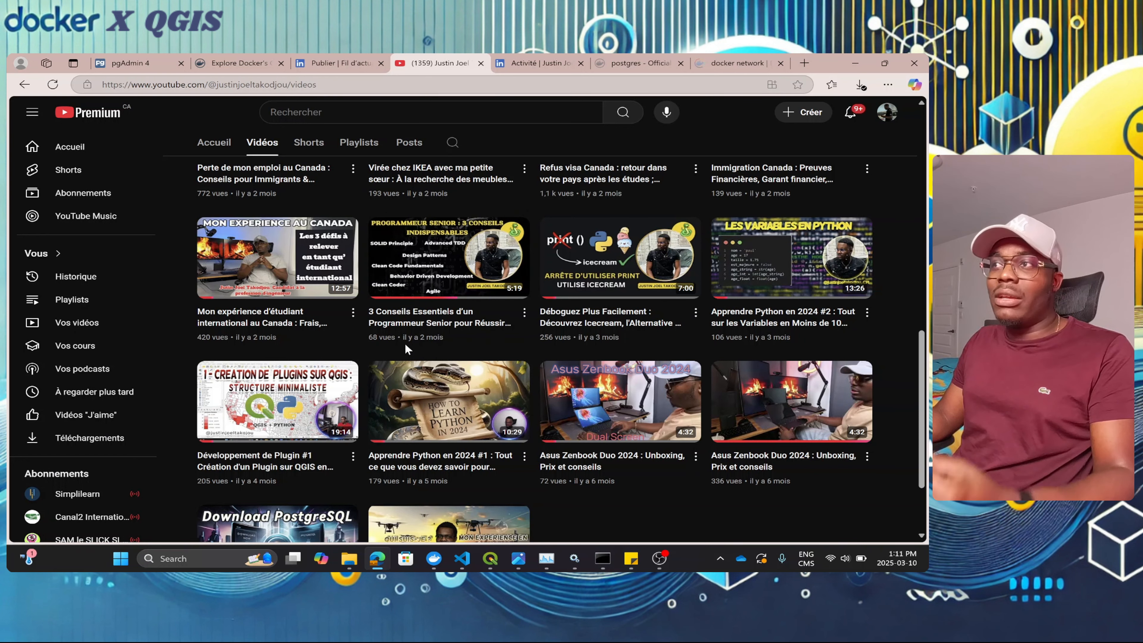
{"action": "mouse_move", "coordinate": [405, 344]}
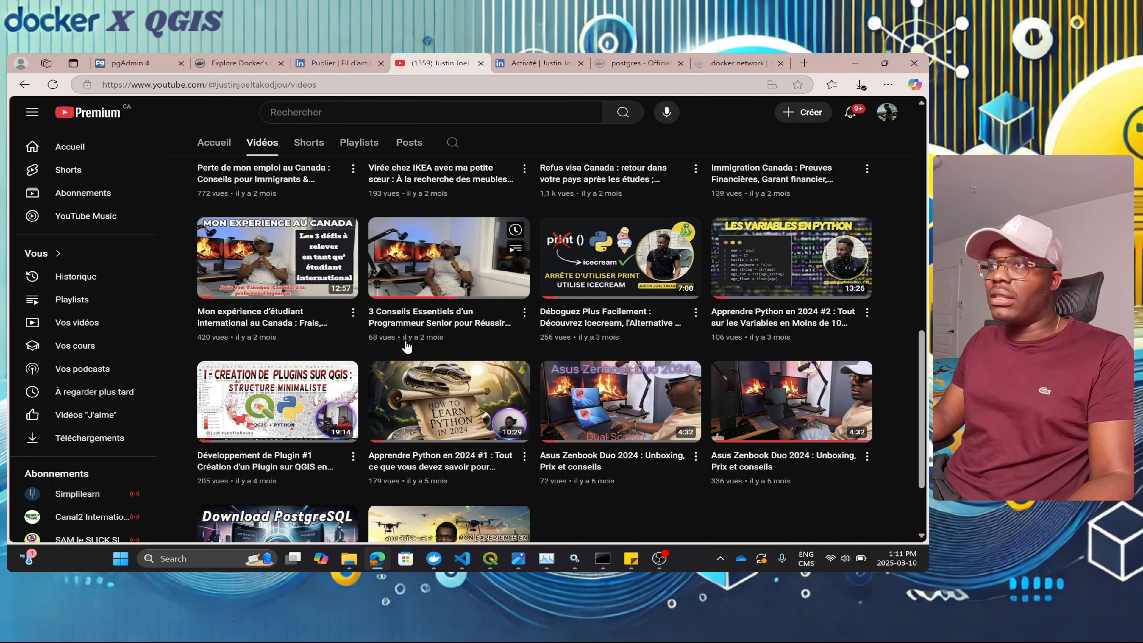
{"action": "scroll", "coordinate": [407, 346], "scroll_direction": "up", "scroll_amount": 10}
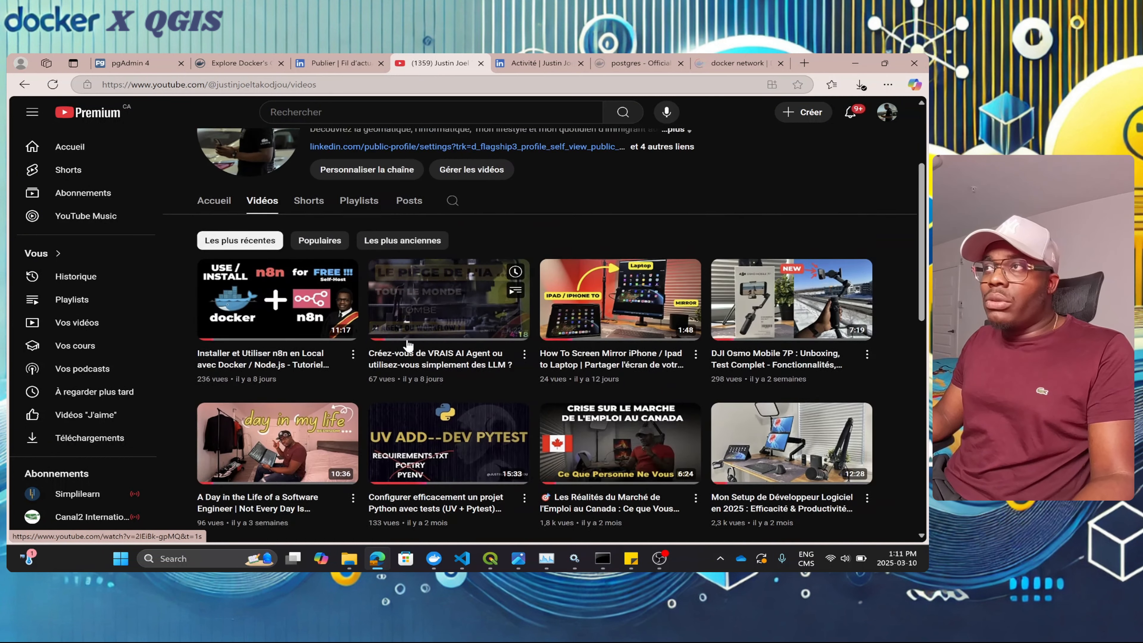
{"action": "scroll", "coordinate": [406, 342], "scroll_direction": "up", "scroll_amount": 3}
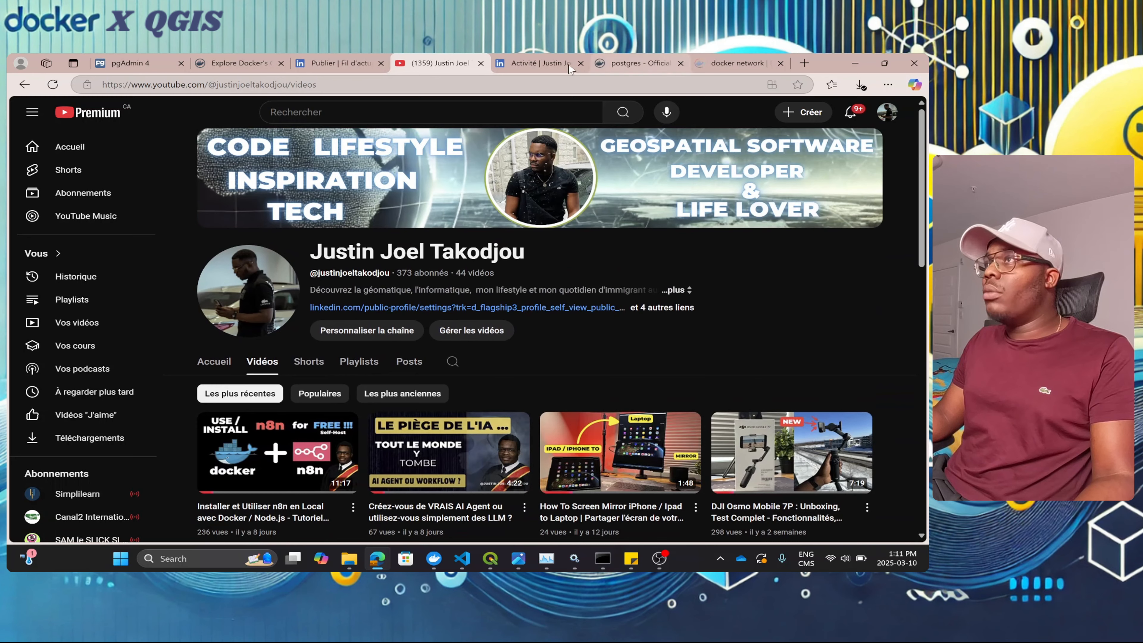
Step: Return to Docker Hub's postgres image page at its Environment Variables section
{"action": "left_click", "coordinate": [540, 65]}
{"action": "left_click", "coordinate": [640, 64]}
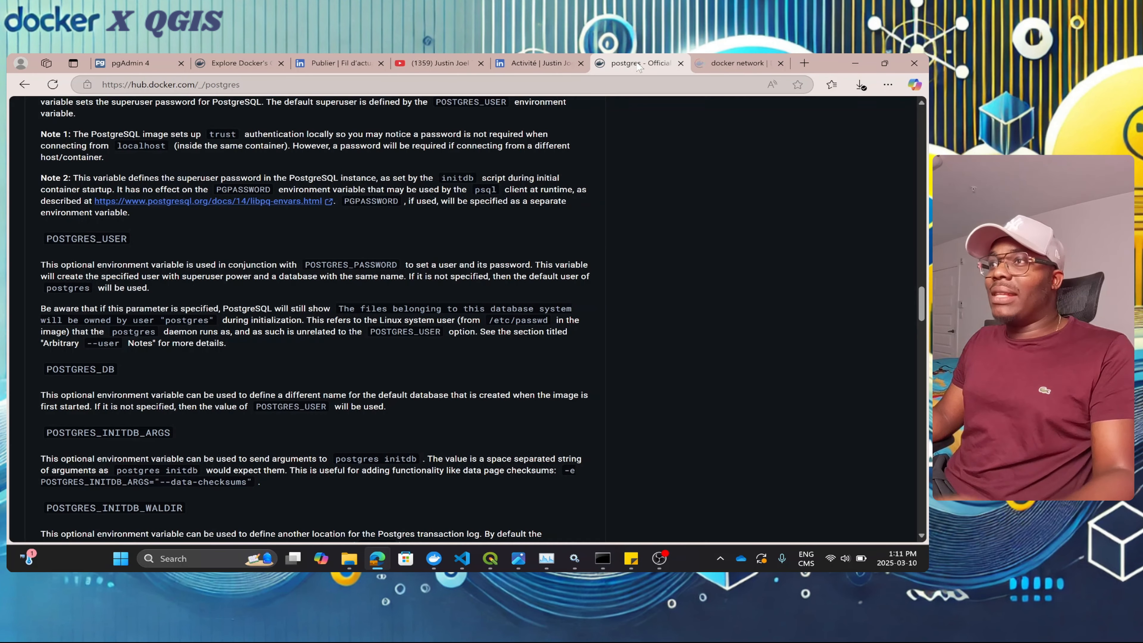
{"action": "scroll", "coordinate": [474, 334], "scroll_direction": "up", "scroll_amount": 5}
{"action": "left_click", "coordinate": [603, 561]}
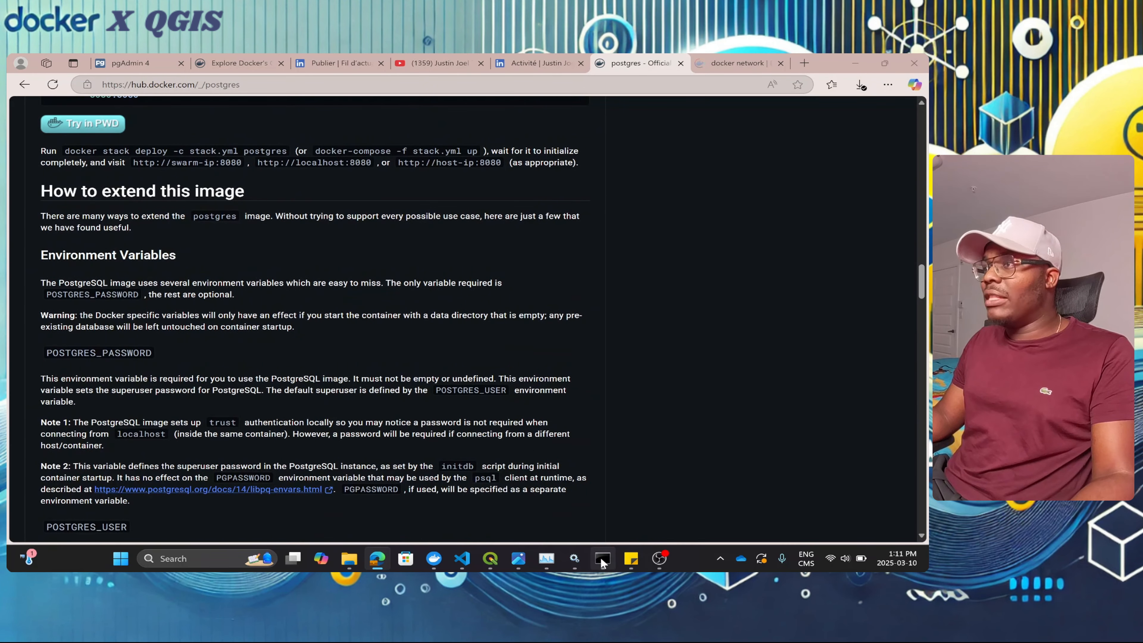
{"action": "left_click", "coordinate": [598, 562]}
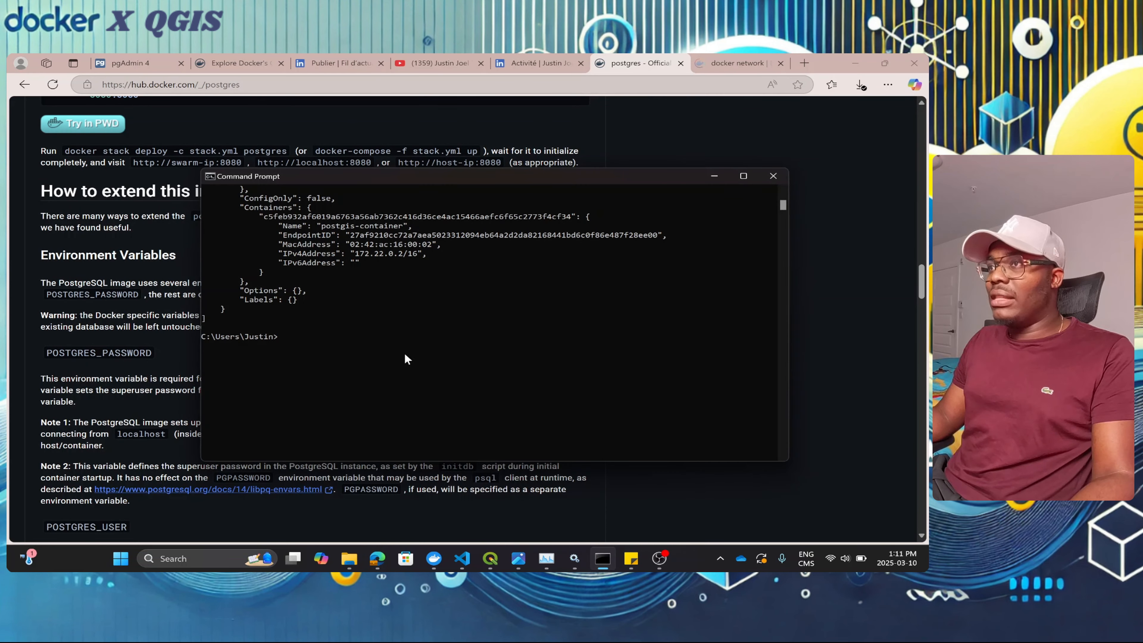
{"action": "scroll", "coordinate": [403, 352], "scroll_direction": "up", "scroll_amount": 3}
{"action": "scroll", "coordinate": [426, 302], "scroll_direction": "up", "scroll_amount": 9}
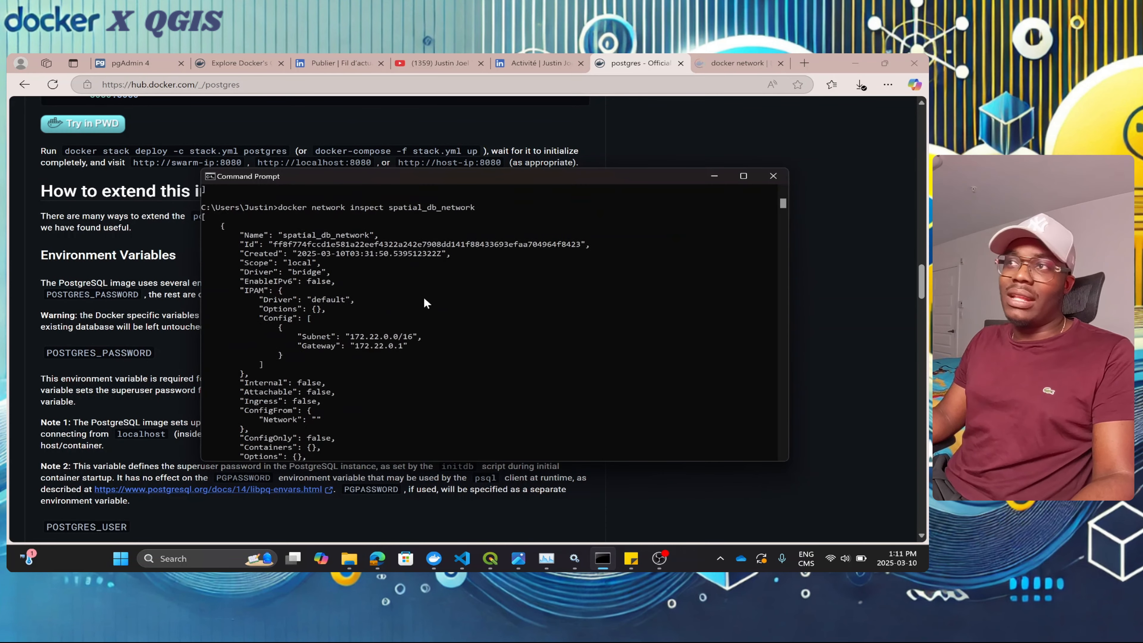
{"action": "scroll", "coordinate": [429, 299], "scroll_direction": "up", "scroll_amount": 10}
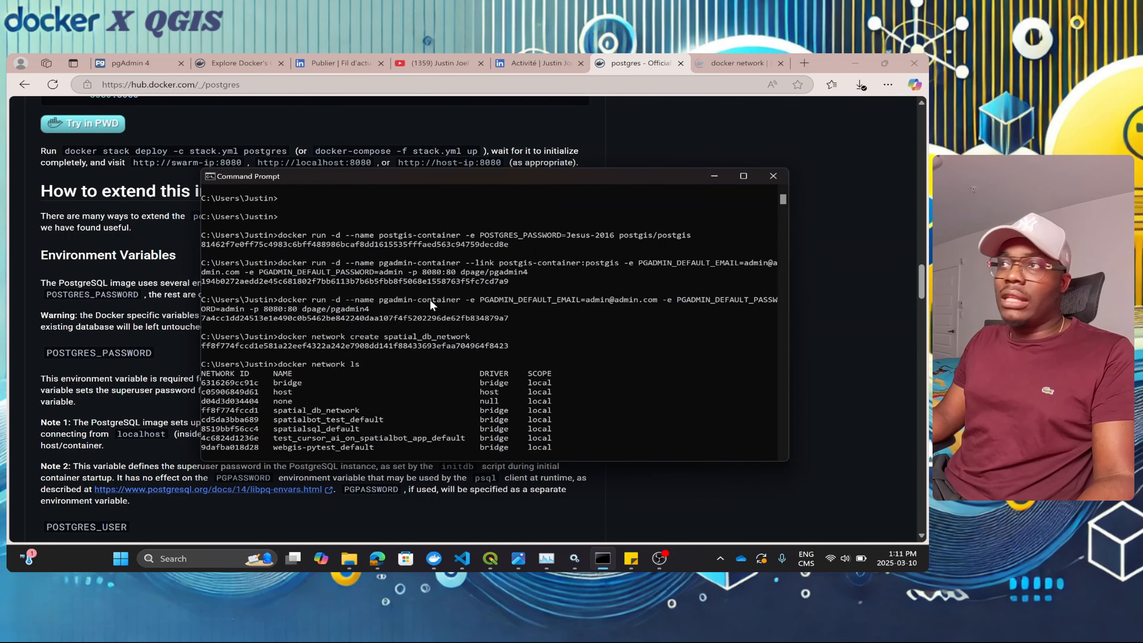
{"action": "left_click", "coordinate": [714, 176]}
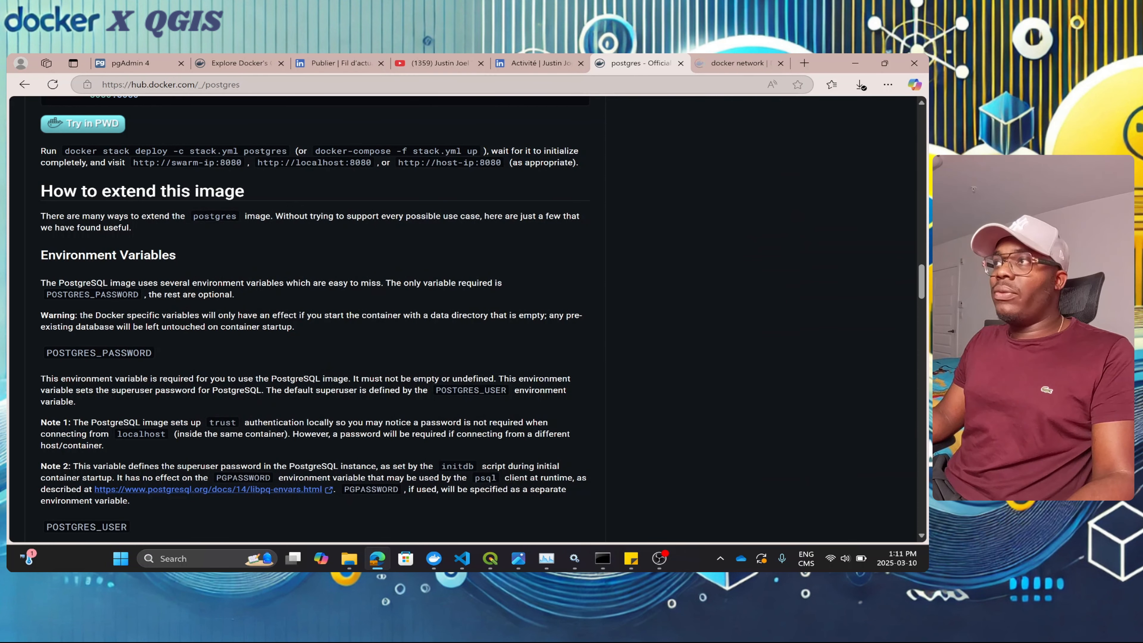
Step: Show the docker network reference page listing connect, create and disconnect subcommands
{"action": "left_click", "coordinate": [733, 64]}
{"action": "scroll", "coordinate": [333, 333], "scroll_direction": "up", "scroll_amount": 3}
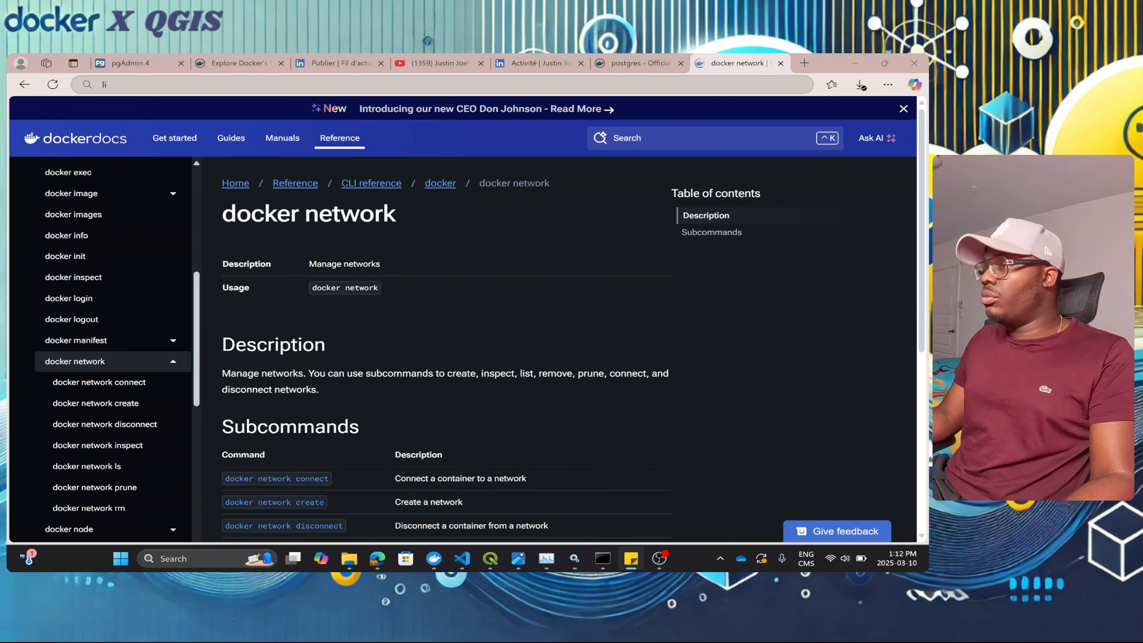
{"action": "left_click_drag", "start_coordinate": [631, 54], "coordinate": [662, 53]}
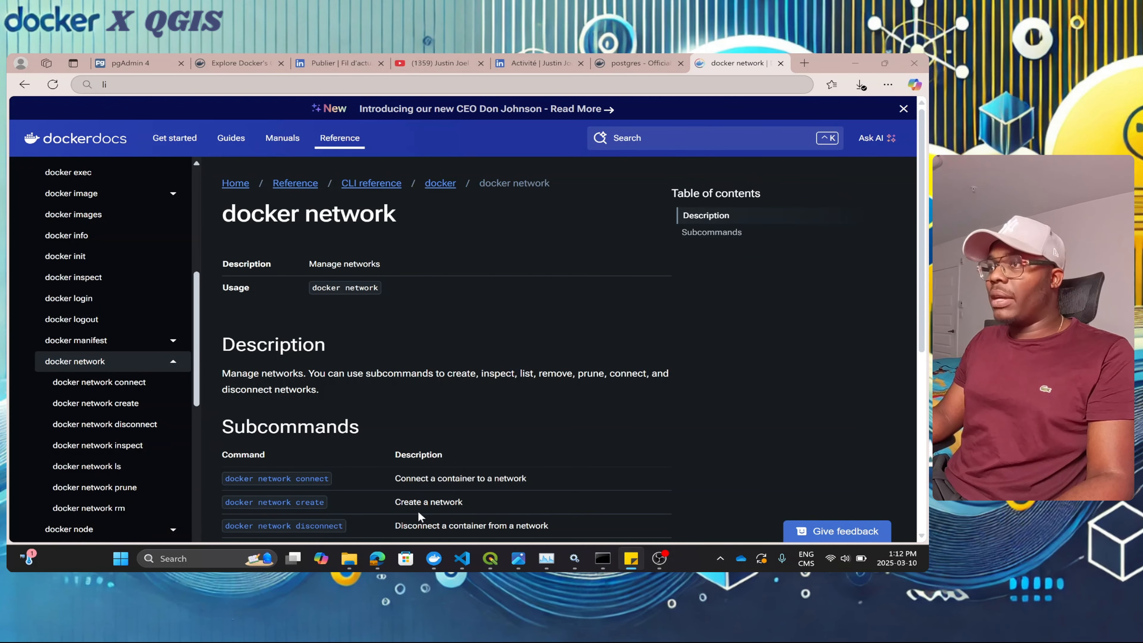
Step: Stop postgis-container and delete it forever in Docker Desktop
{"action": "mouse_move", "coordinate": [434, 559]}
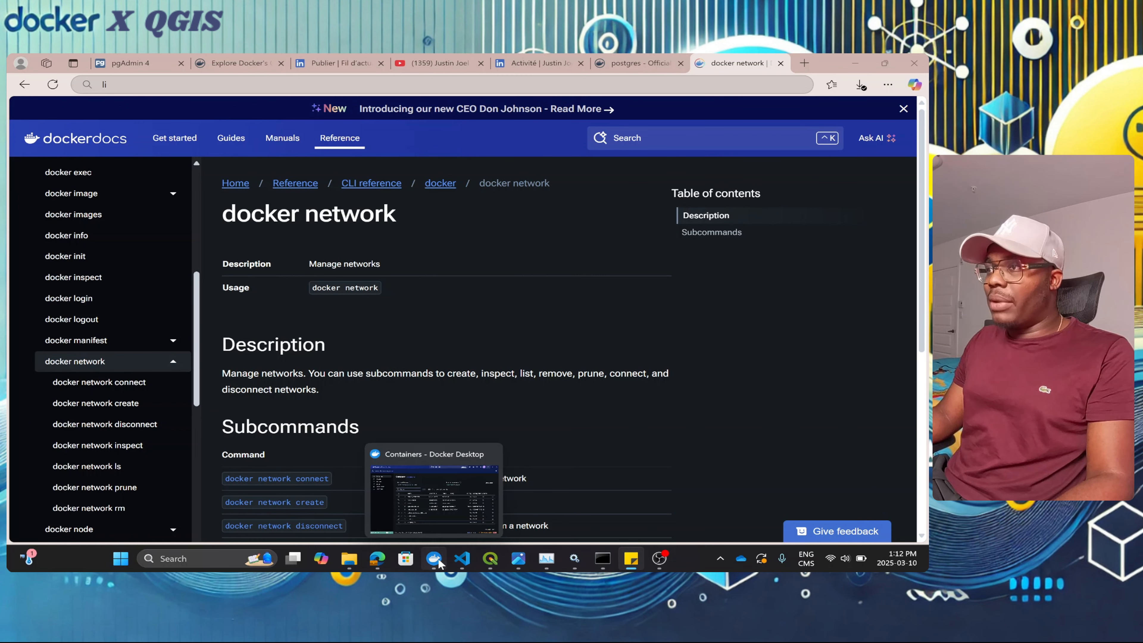
{"action": "left_click", "coordinate": [445, 522]}
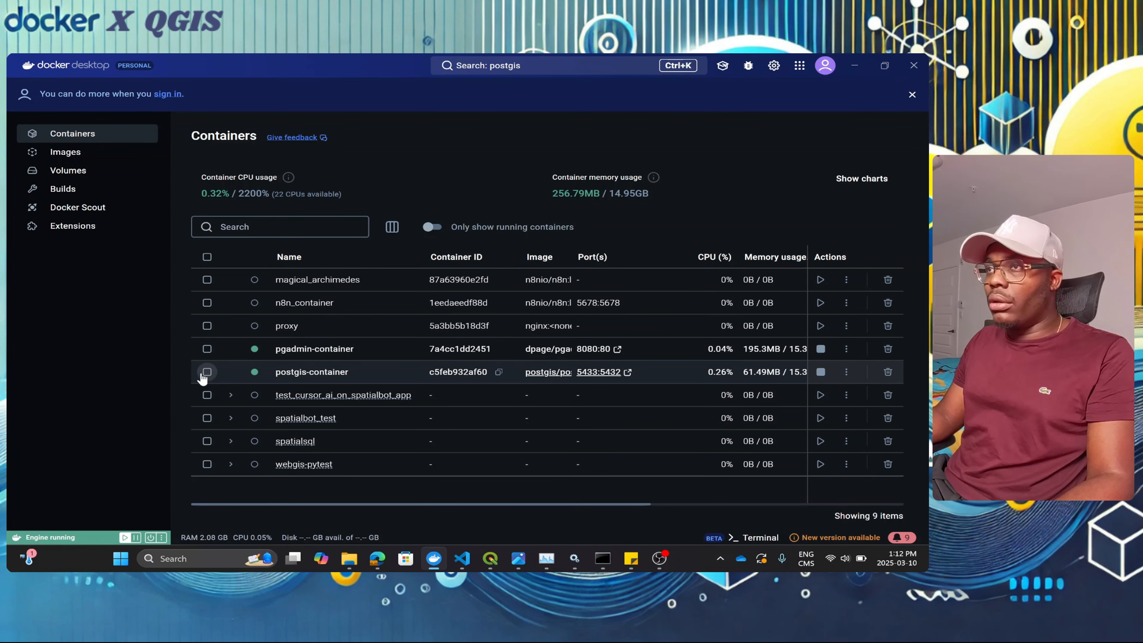
{"action": "left_click", "coordinate": [821, 372]}
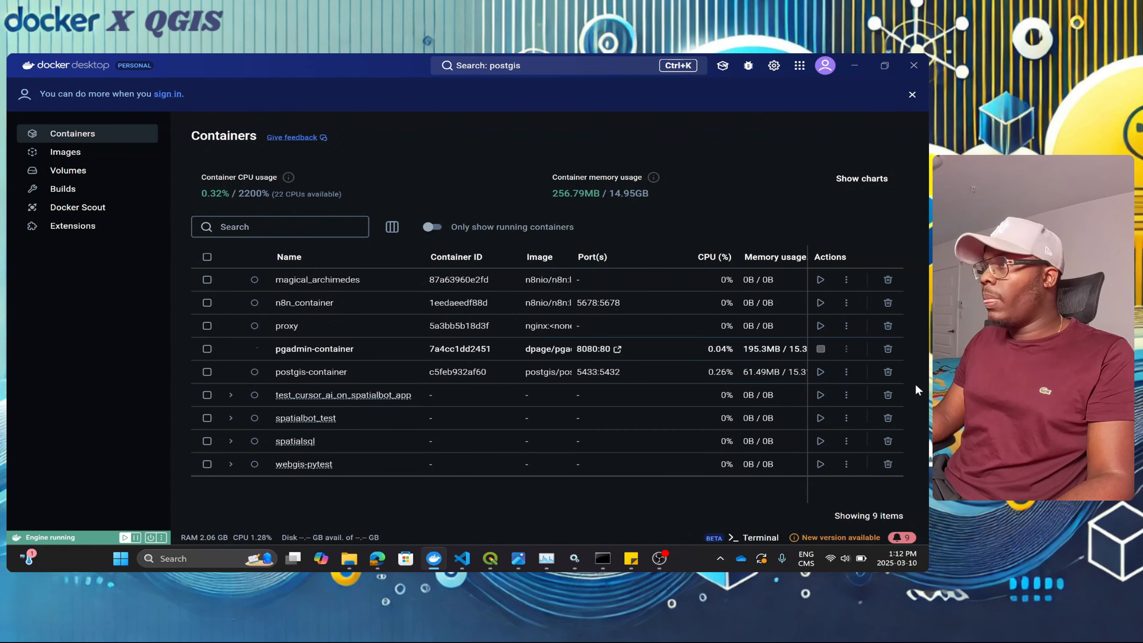
{"action": "left_click", "coordinate": [889, 373]}
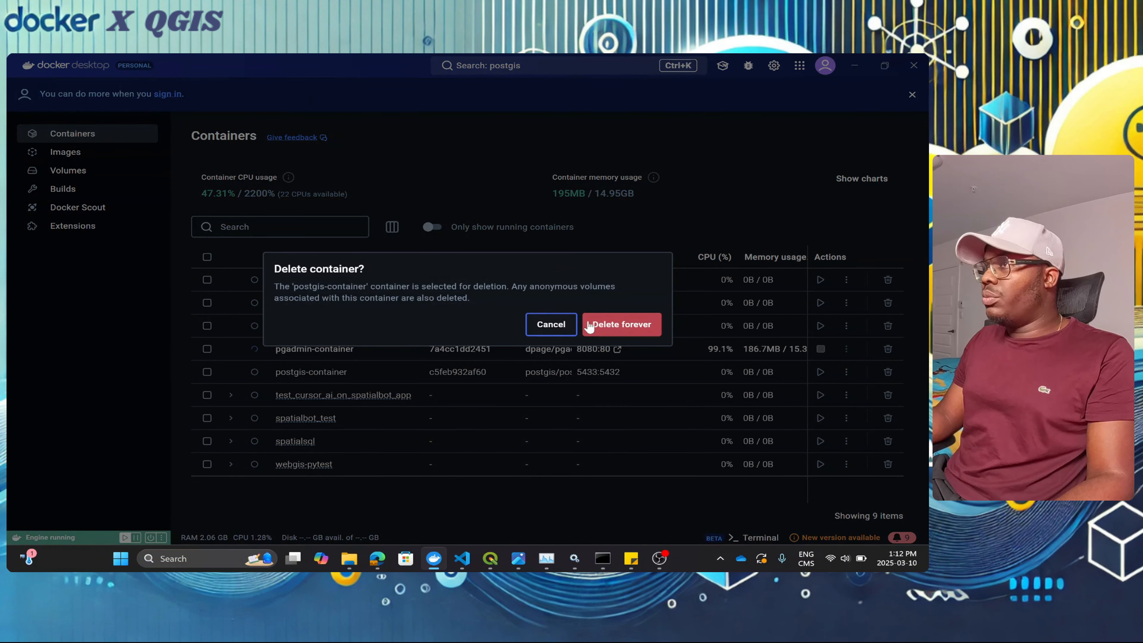
{"action": "left_click", "coordinate": [632, 325]}
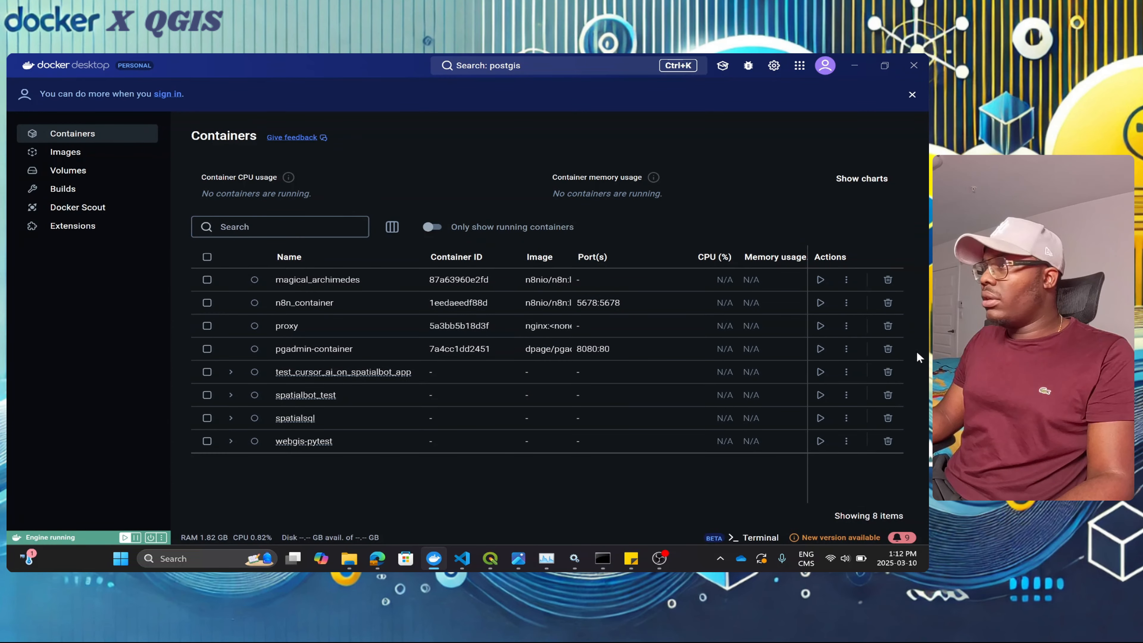
Step: Delete pgadmin-container forever, leaving seven containers listed
{"action": "left_click", "coordinate": [888, 350]}
{"action": "left_click", "coordinate": [632, 325]}
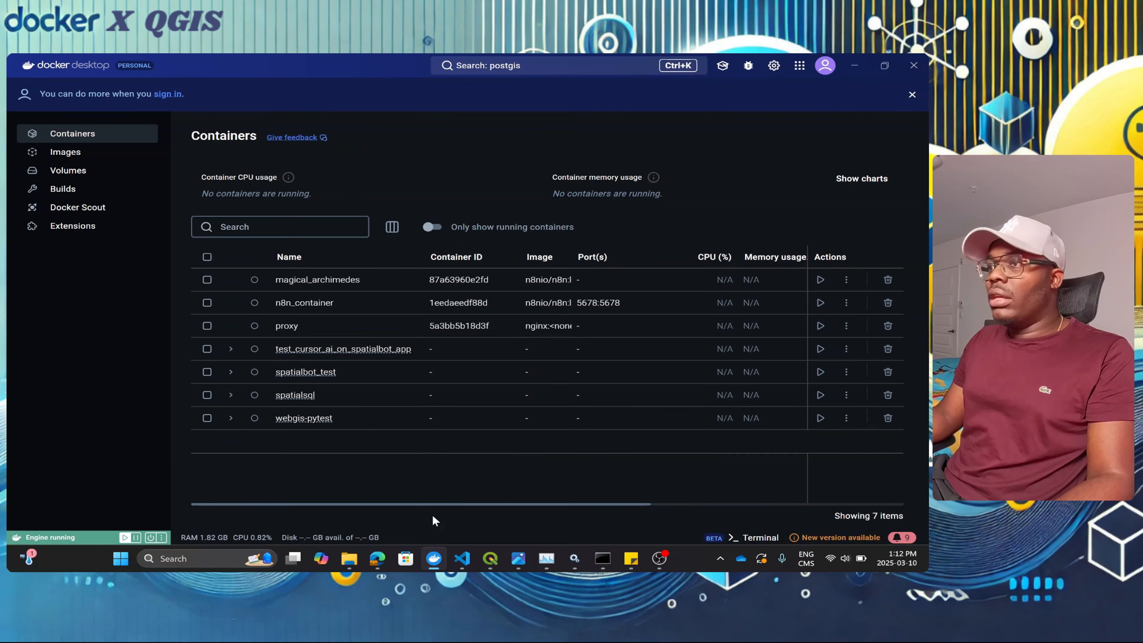
{"action": "left_click", "coordinate": [349, 557]}
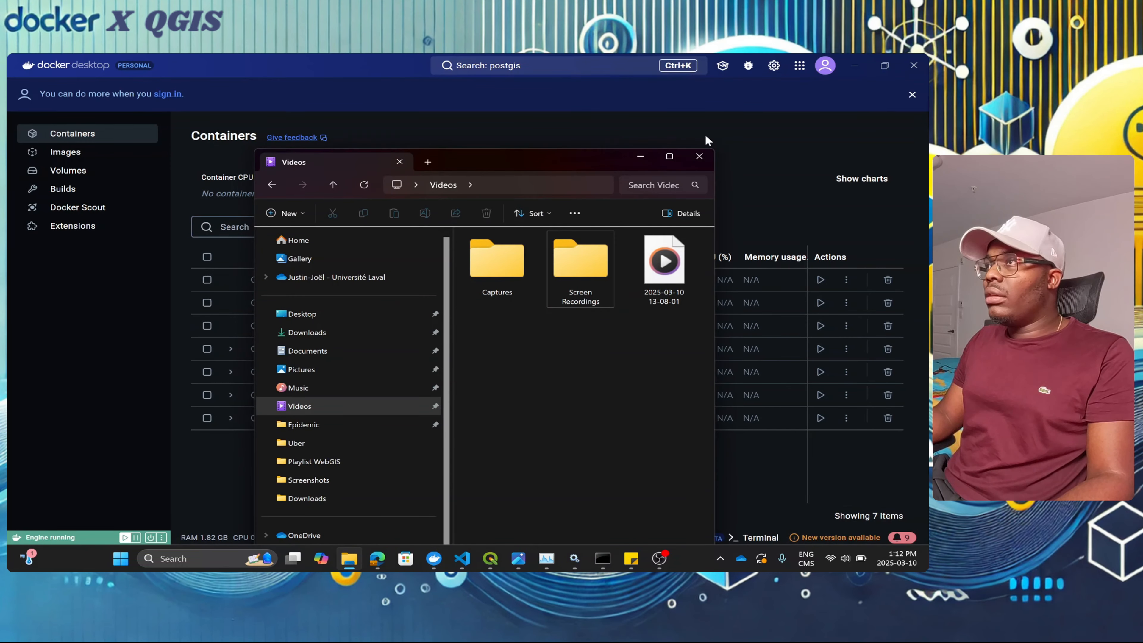
Step: On New Volume (D:), delete all four items inside pg_admin_data
{"action": "left_click", "coordinate": [669, 156]}
{"action": "left_click", "coordinate": [64, 463]}
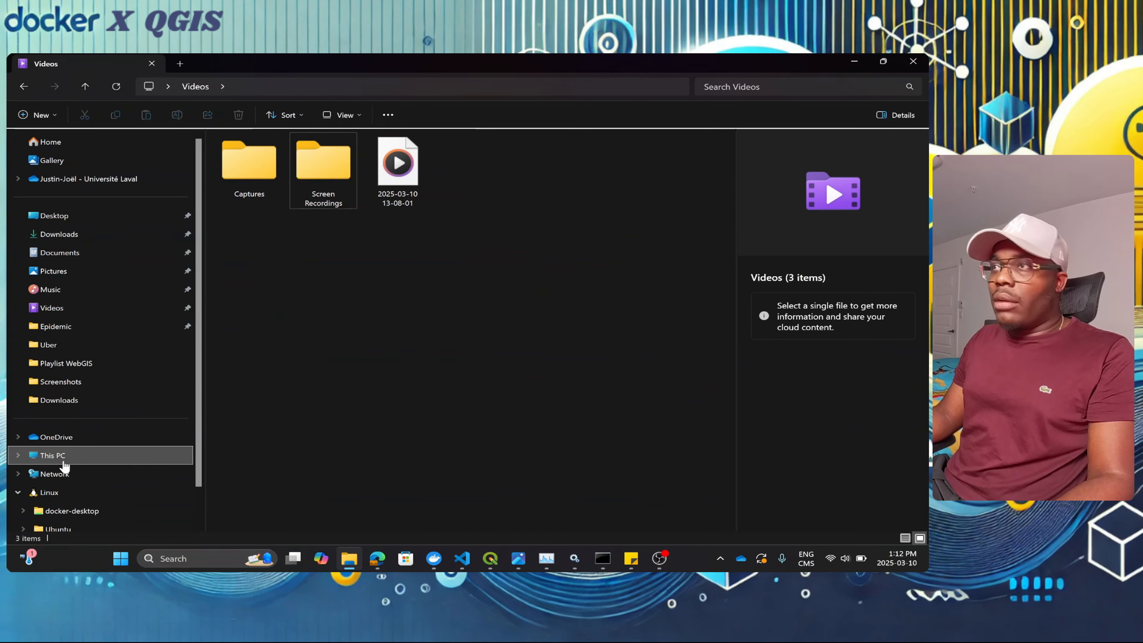
{"action": "left_click", "coordinate": [465, 153]}
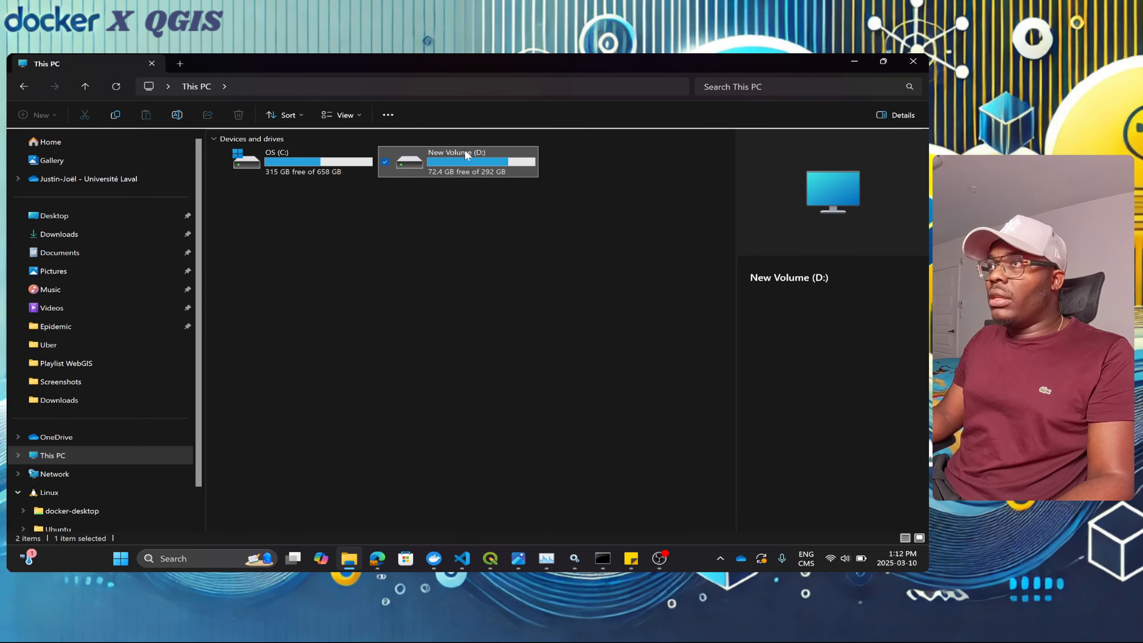
{"action": "double_click", "coordinate": [465, 152]}
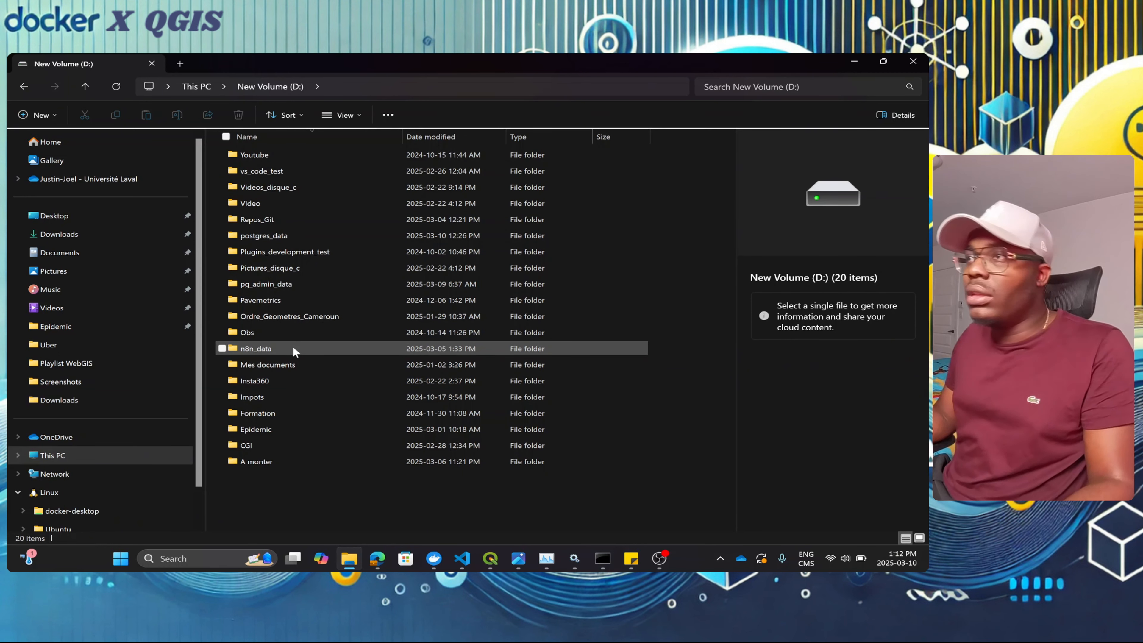
{"action": "mouse_move", "coordinate": [292, 348]}
{"action": "double_click", "coordinate": [287, 283]}
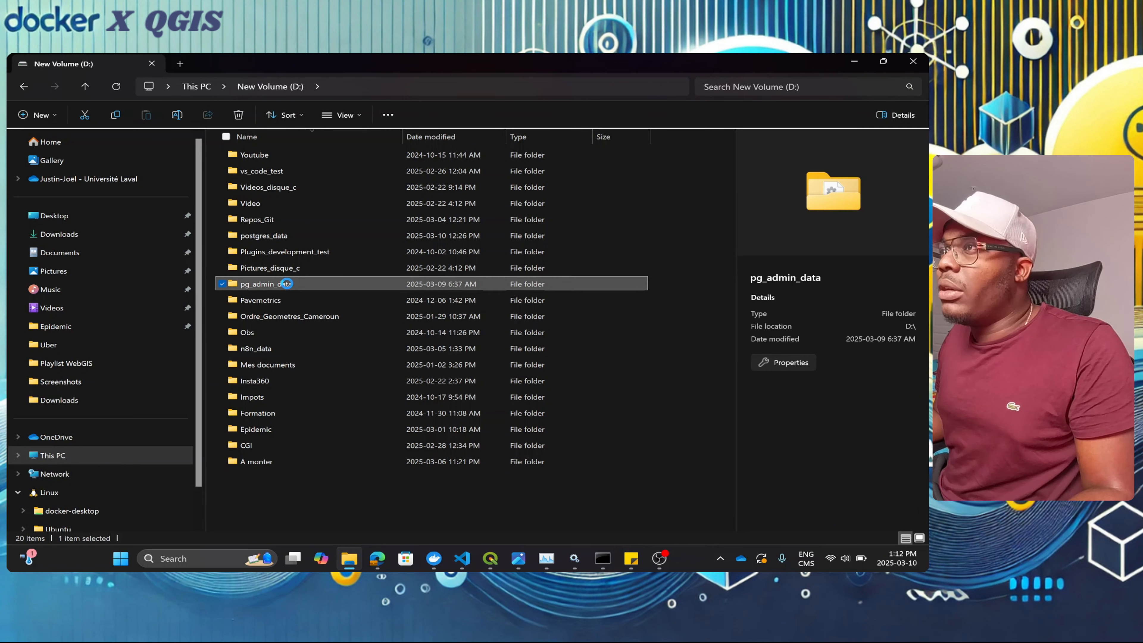
{"action": "left_click_drag", "start_coordinate": [303, 288], "coordinate": [278, 157]}
{"action": "key", "text": "Delete"}
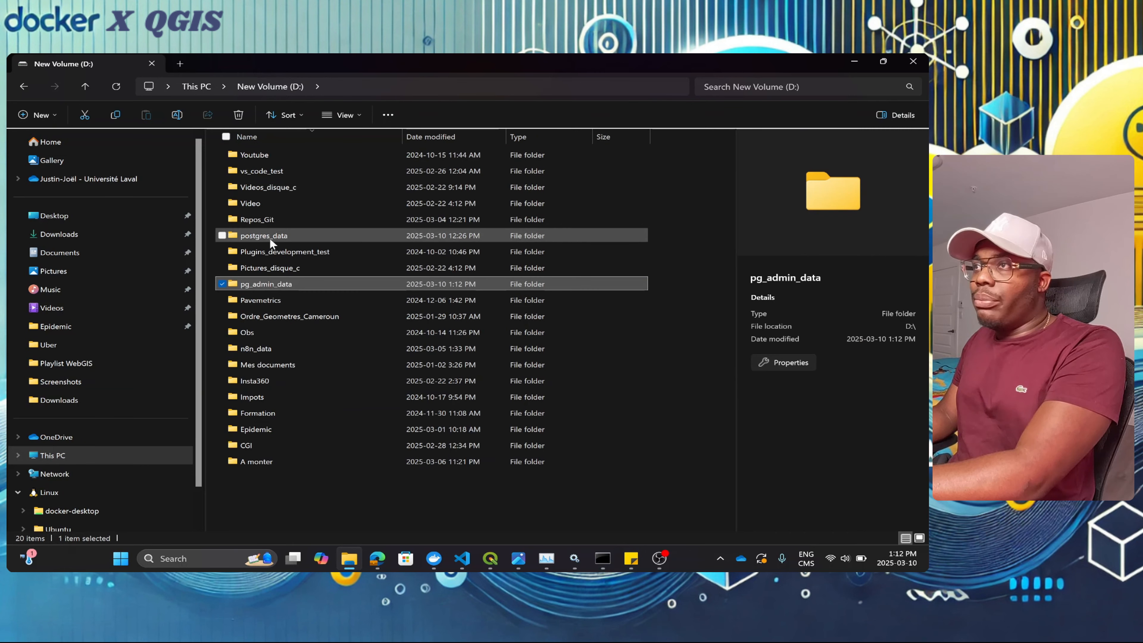
Step: Delete all 23 items inside the postgres_data folder
{"action": "double_click", "coordinate": [276, 237]}
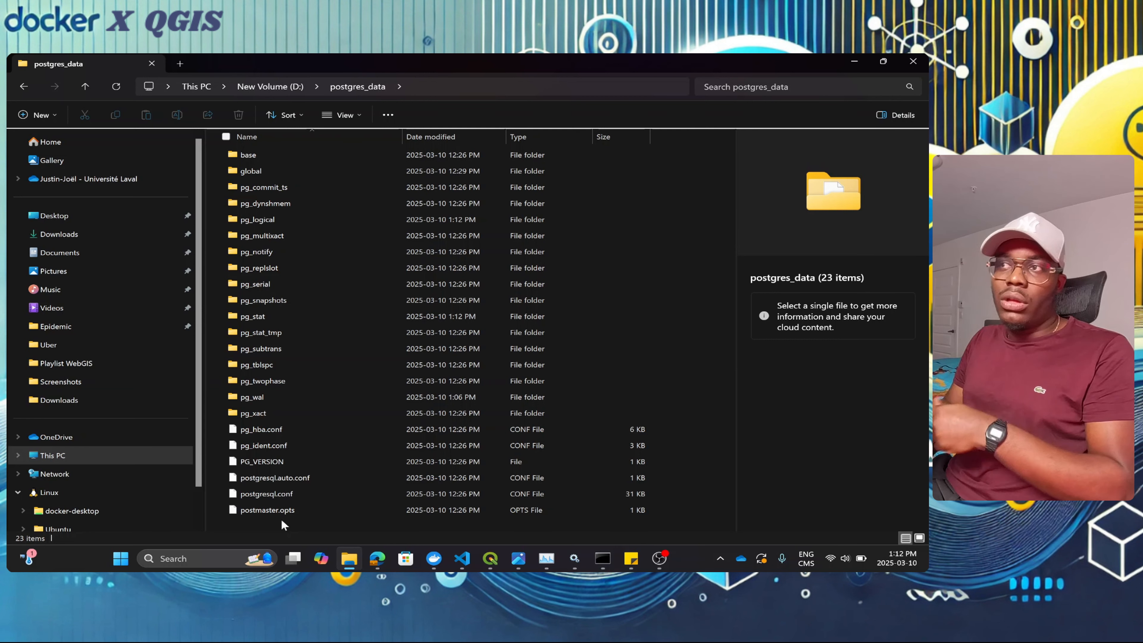
{"action": "left_click_drag", "start_coordinate": [283, 522], "coordinate": [289, 125]}
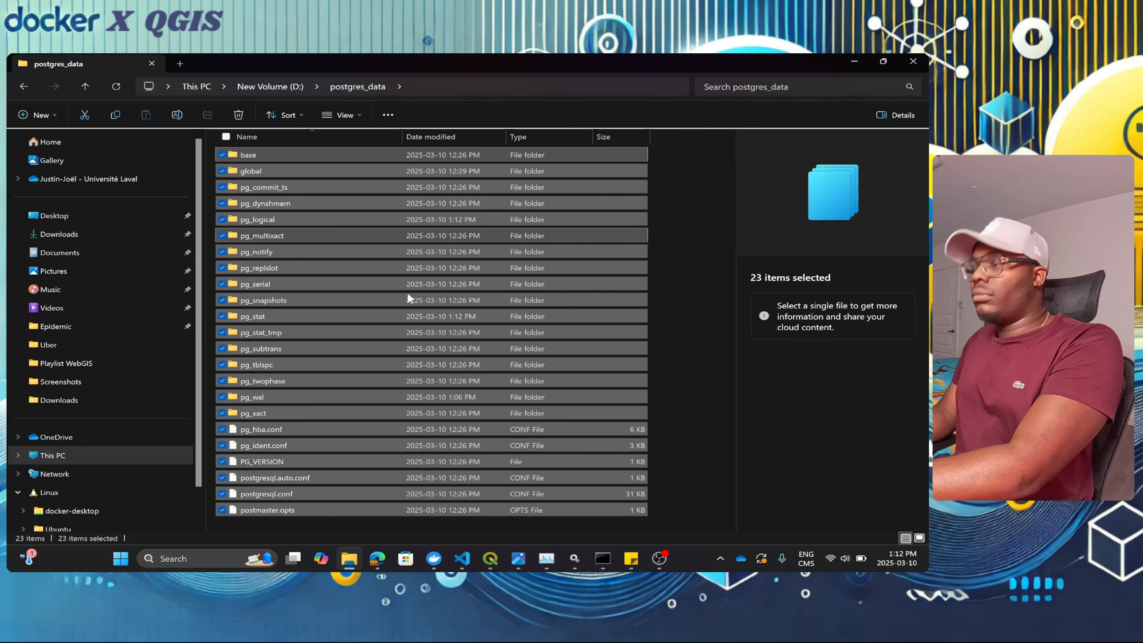
{"action": "key", "text": "Delete"}
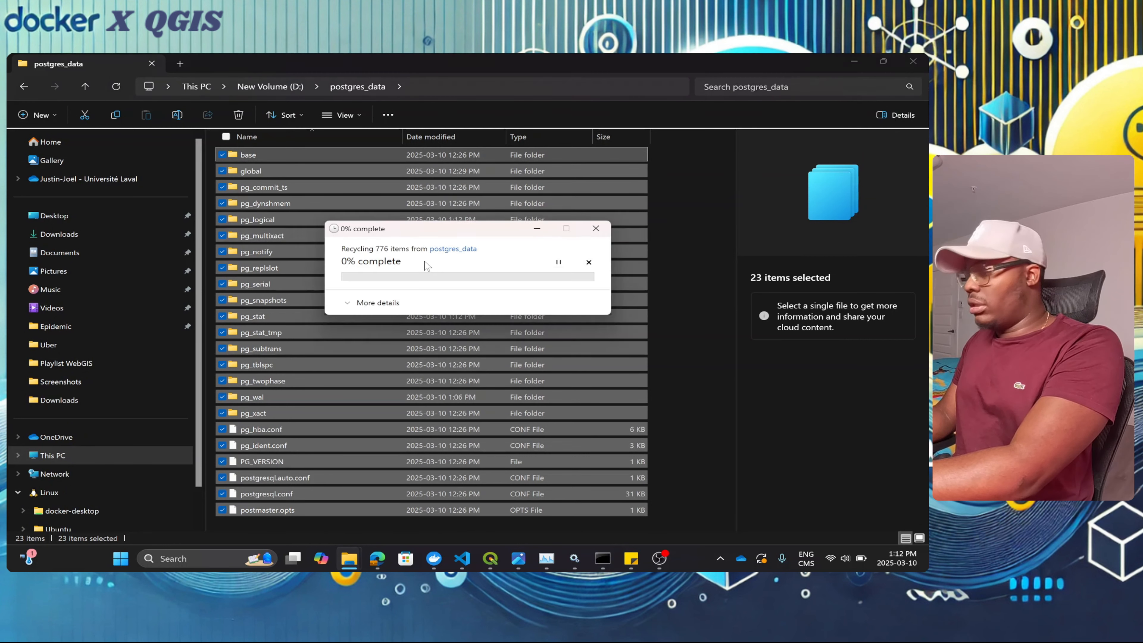
Step: Bring Edge forward and search 'docker download' in a new tab
{"action": "left_click", "coordinate": [851, 66]}
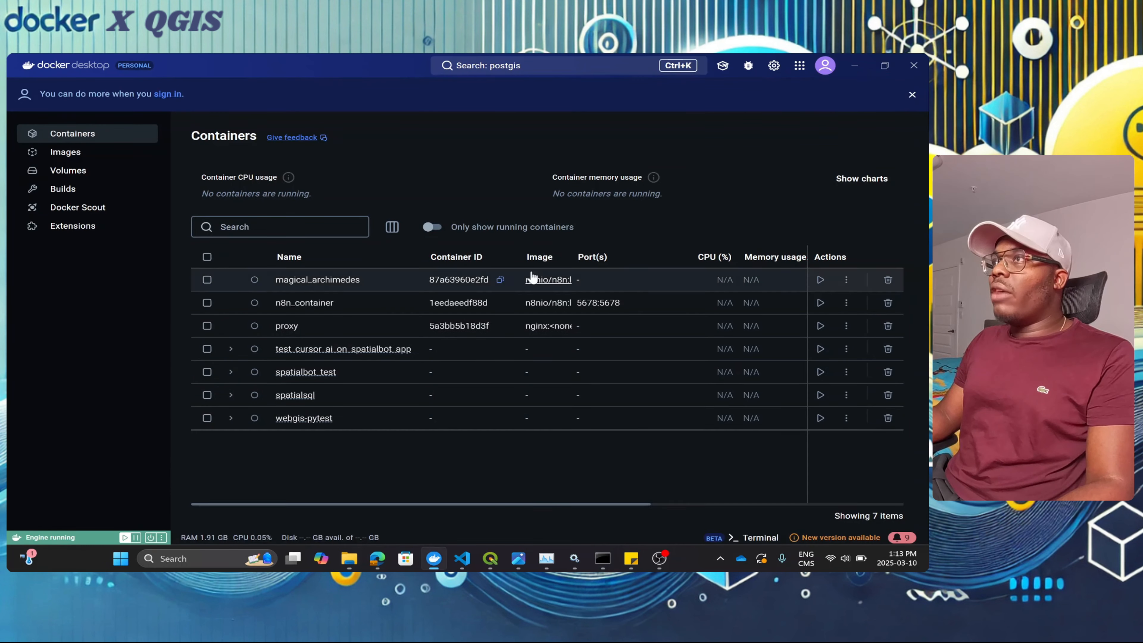
{"action": "left_click", "coordinate": [376, 559]}
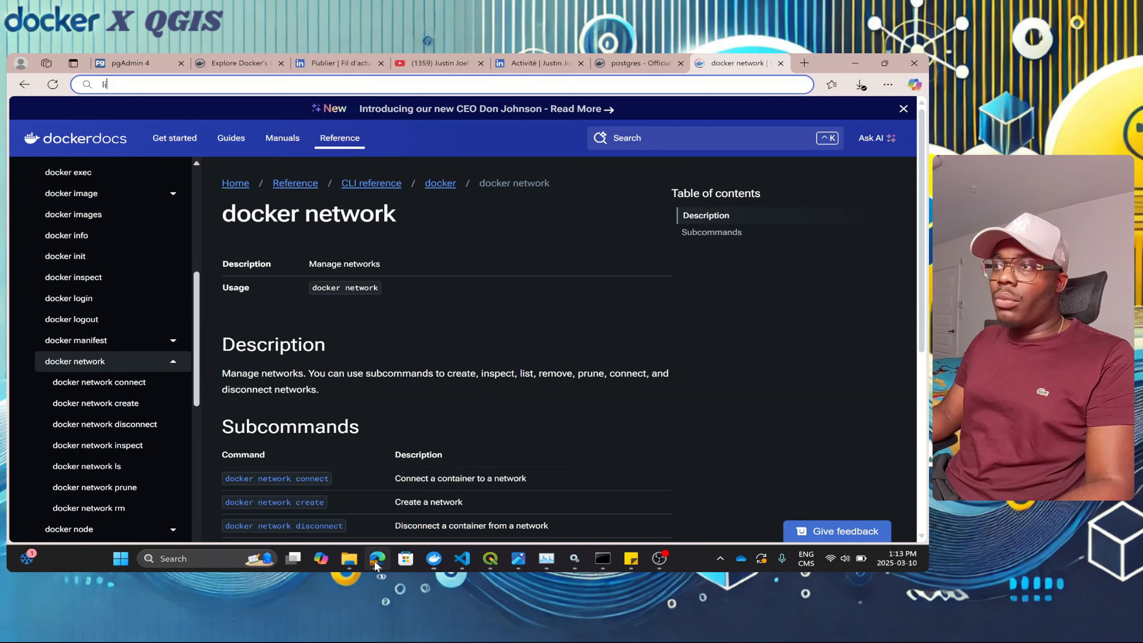
{"action": "left_click", "coordinate": [804, 63]}
{"action": "type", "text": "docker do"}
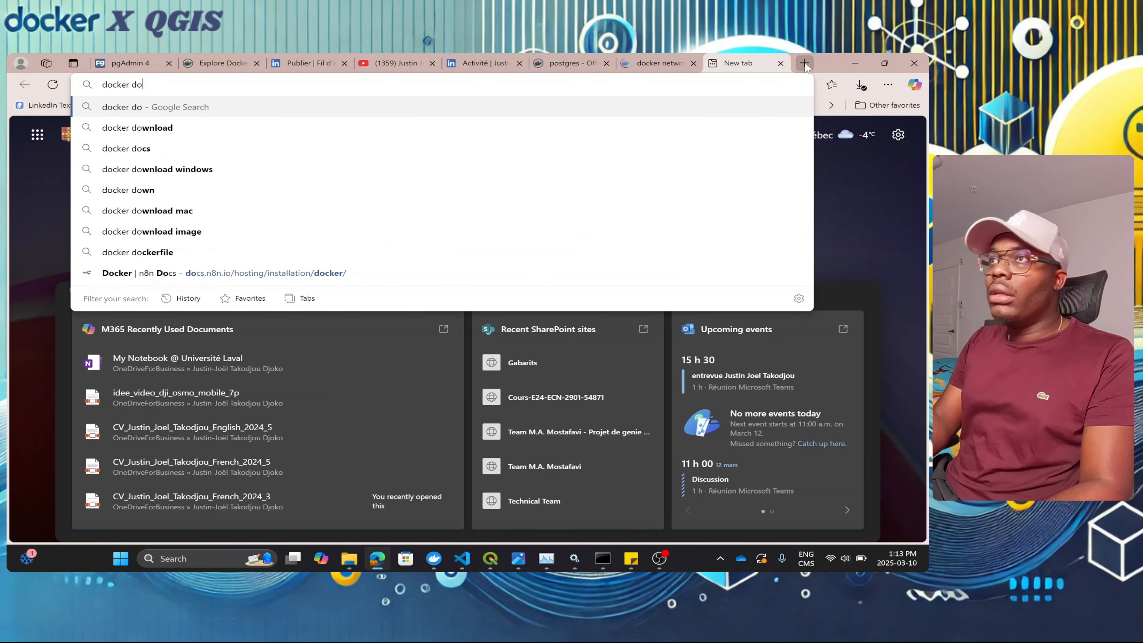
{"action": "key", "text": "Down"}
{"action": "key", "text": "Return"}
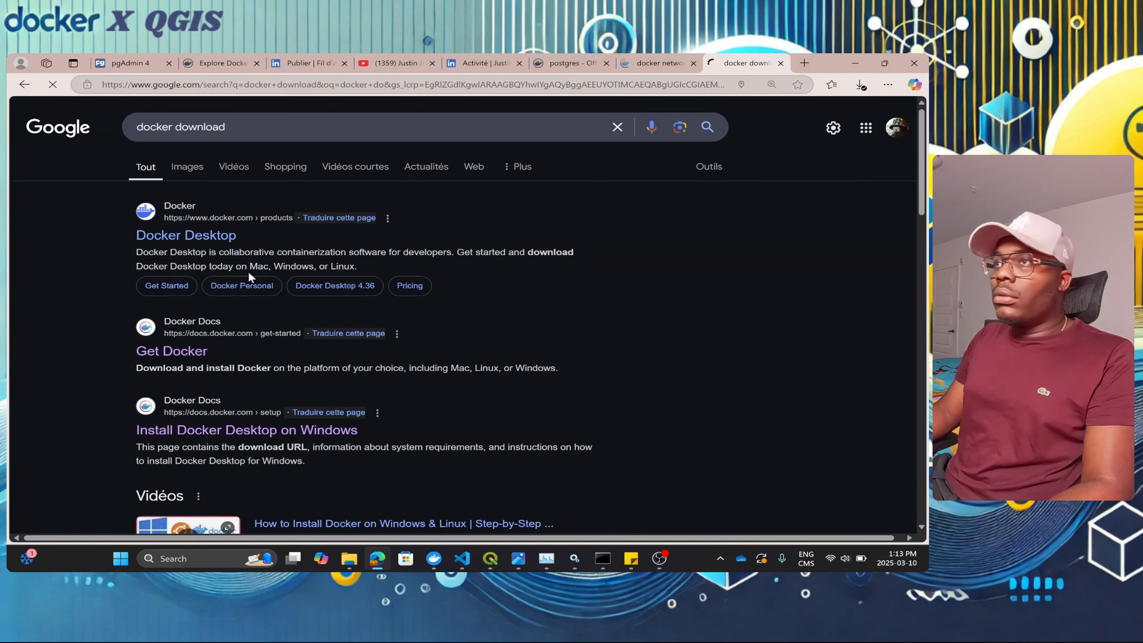
Step: Open the Docker Desktop product page, view its per-system download options, then close the tab
{"action": "left_click", "coordinate": [219, 238]}
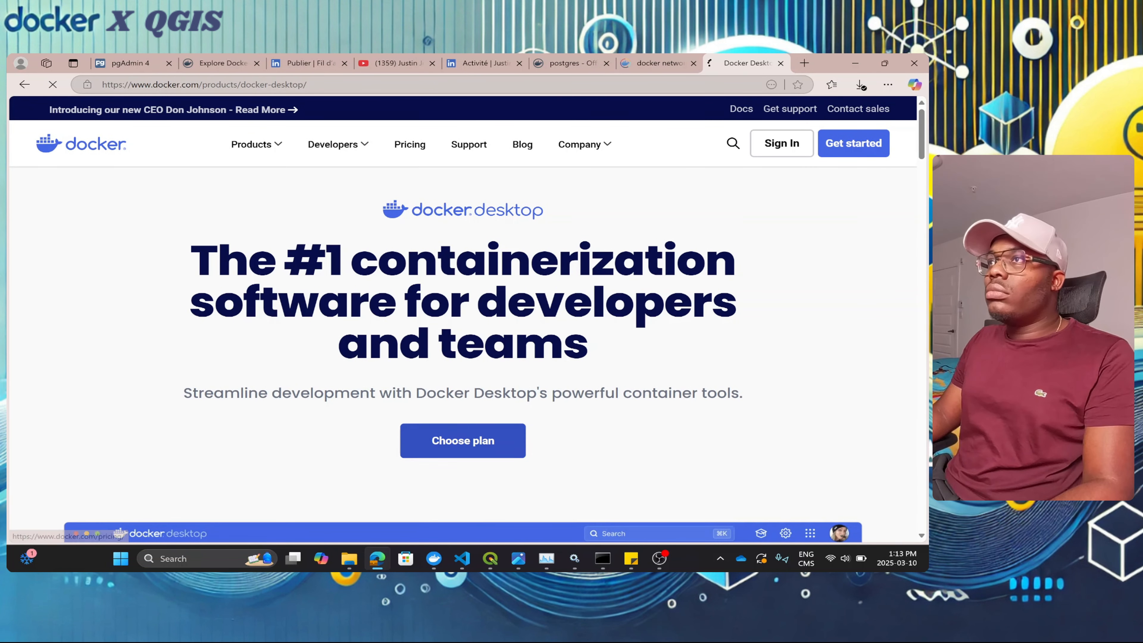
{"action": "scroll", "coordinate": [355, 208], "scroll_direction": "down", "scroll_amount": 10}
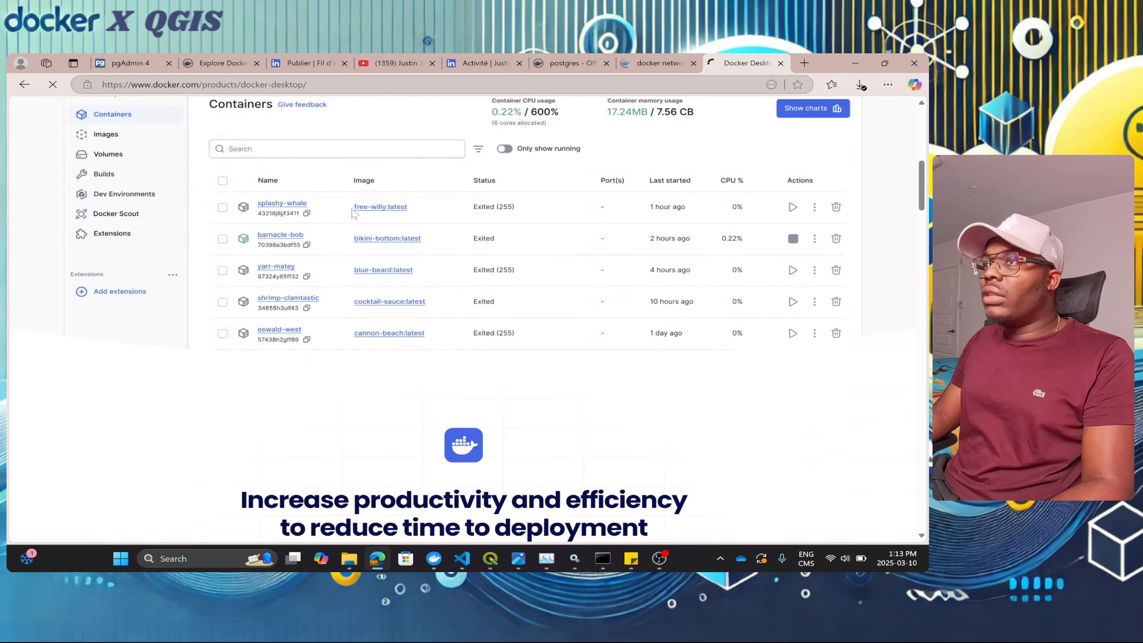
{"action": "scroll", "coordinate": [353, 212], "scroll_direction": "down", "scroll_amount": 2}
{"action": "left_click", "coordinate": [406, 291]}
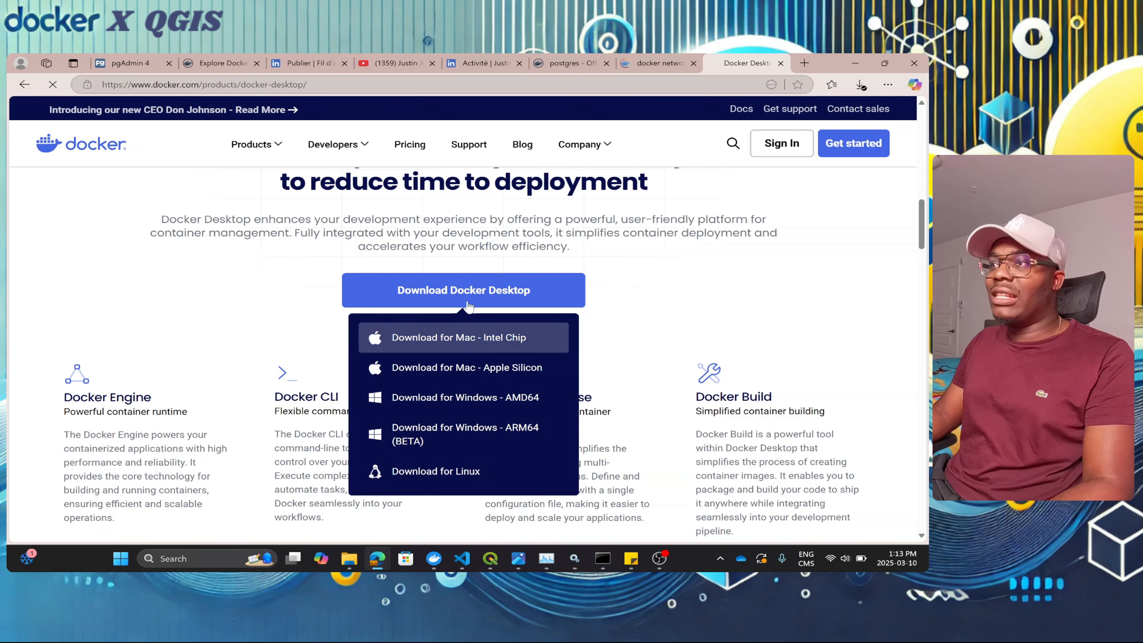
{"action": "scroll", "coordinate": [499, 422], "scroll_direction": "up", "scroll_amount": 10}
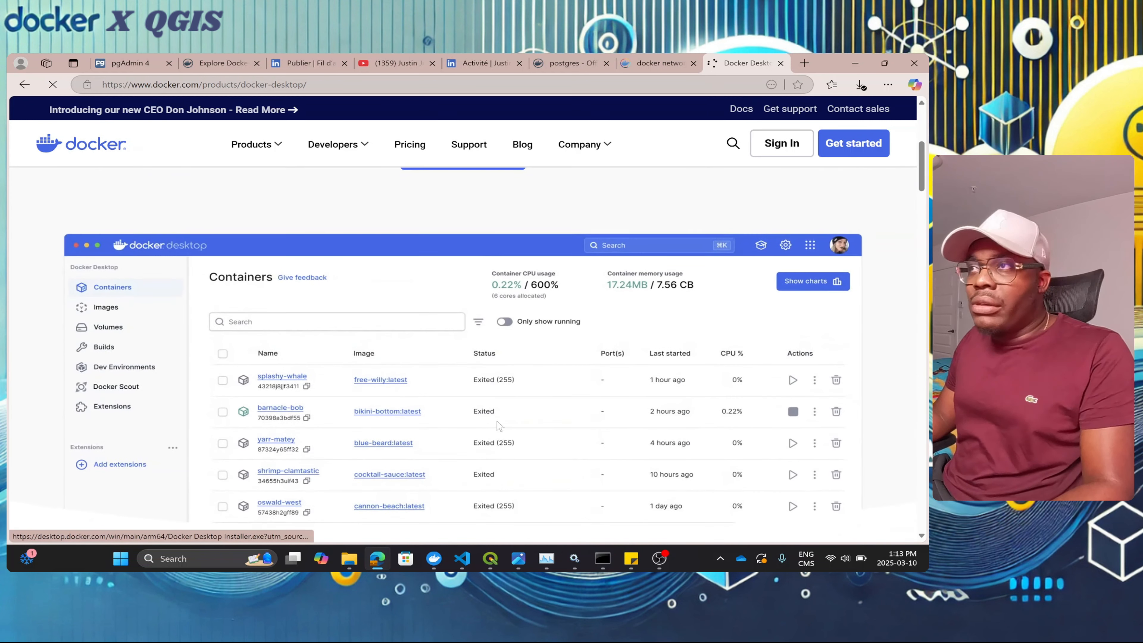
{"action": "scroll", "coordinate": [468, 428], "scroll_direction": "up", "scroll_amount": 1}
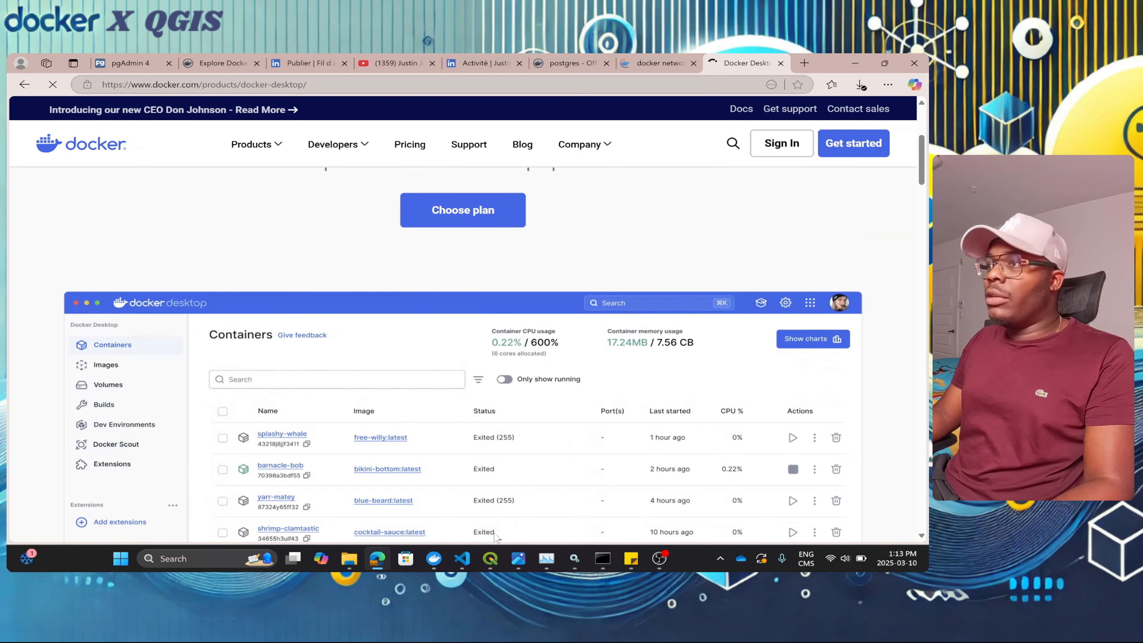
{"action": "left_click", "coordinate": [780, 64]}
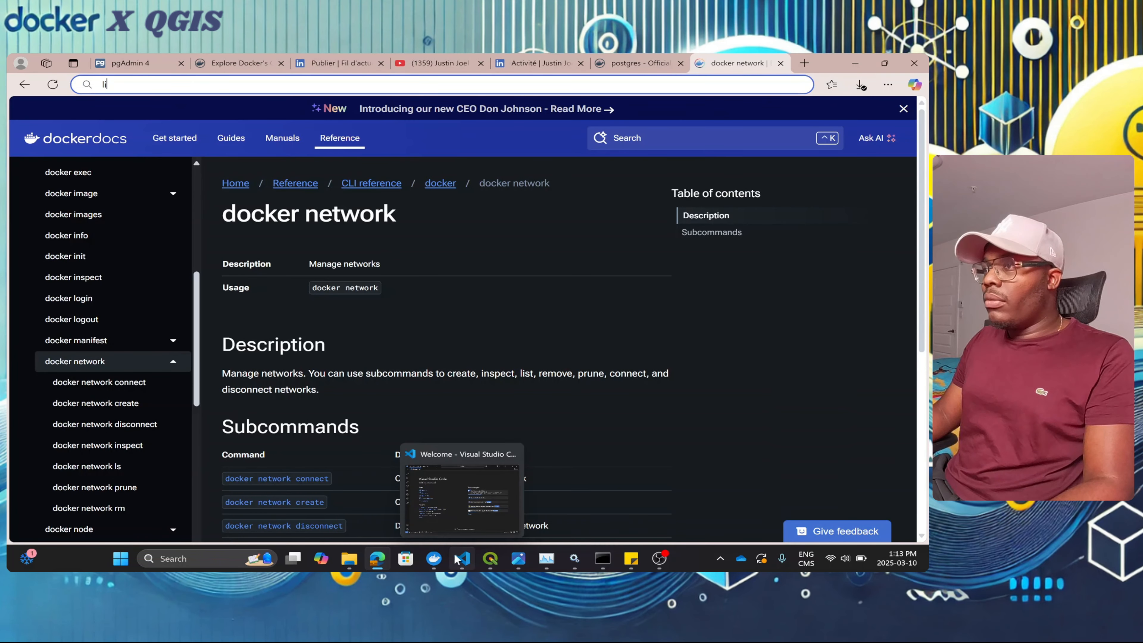
Step: Review the seven stopped containers in Docker Desktop, then switch back to the browser
{"action": "left_click", "coordinate": [434, 559]}
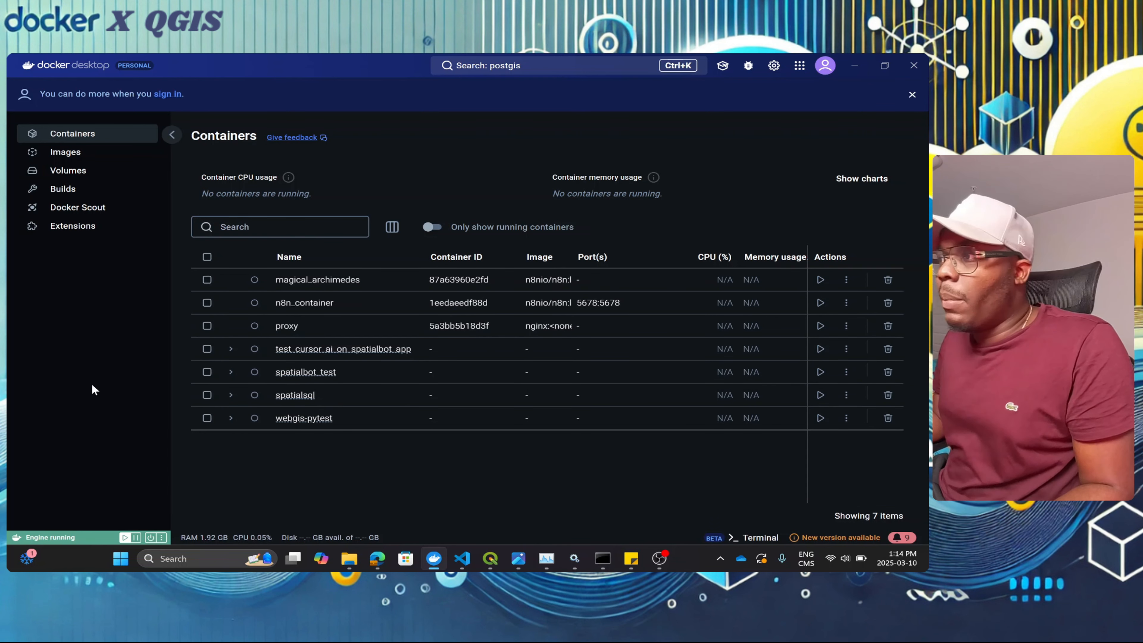
{"action": "mouse_move", "coordinate": [601, 560]}
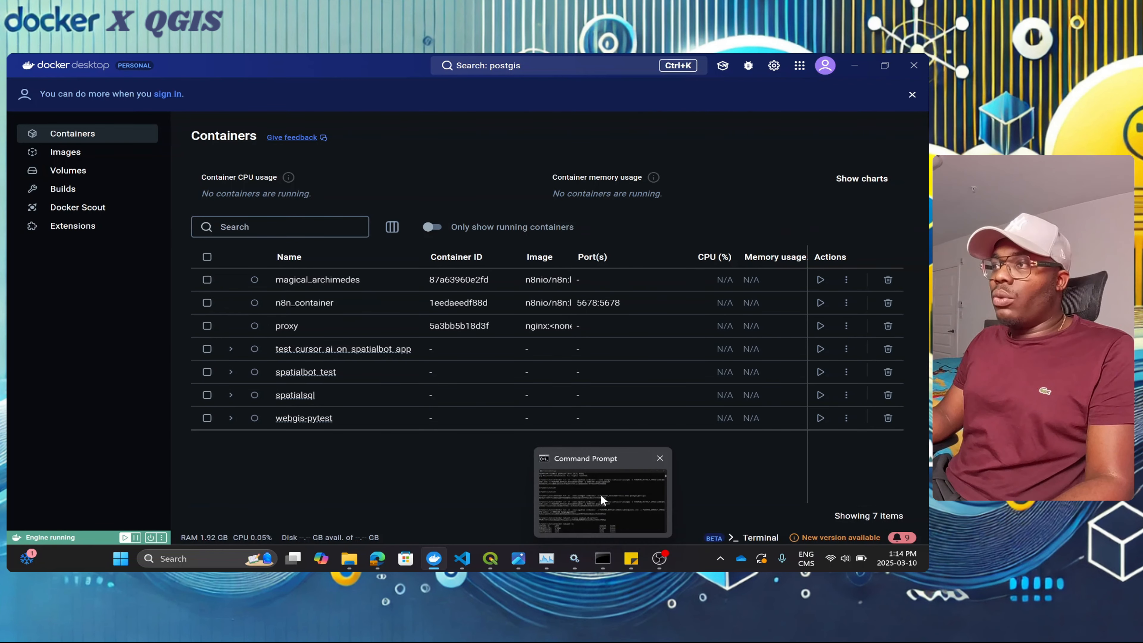
{"action": "mouse_move", "coordinate": [601, 493]}
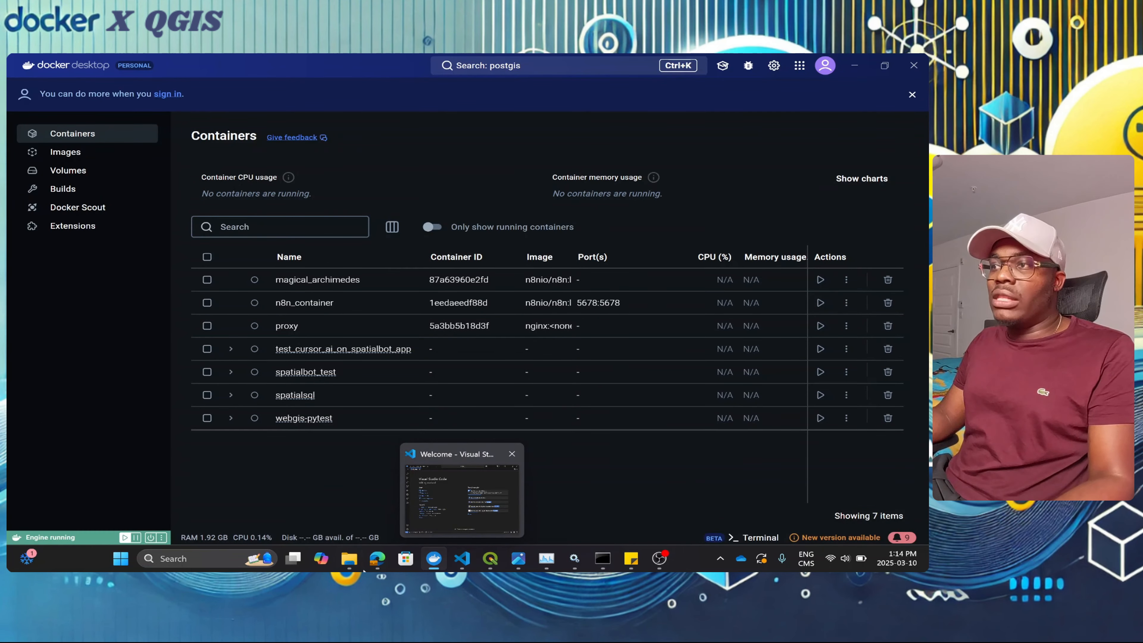
{"action": "mouse_move", "coordinate": [381, 563]}
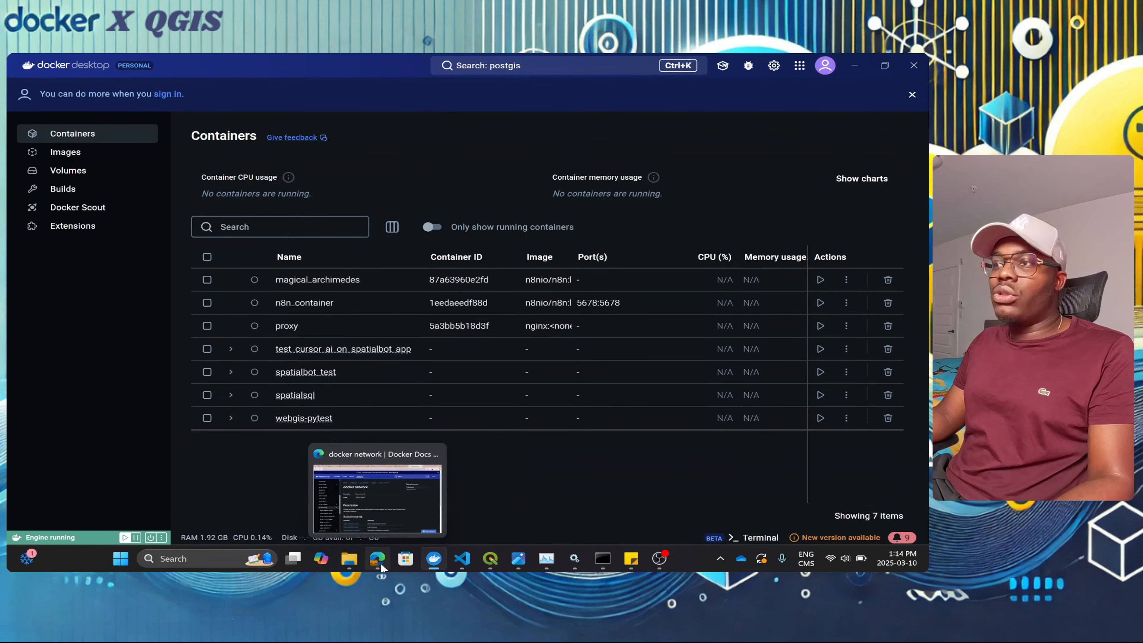
{"action": "left_click", "coordinate": [377, 511]}
Step: Search the web for 'postgis docker' in a new Edge tab
{"action": "left_click", "coordinate": [258, 64]}
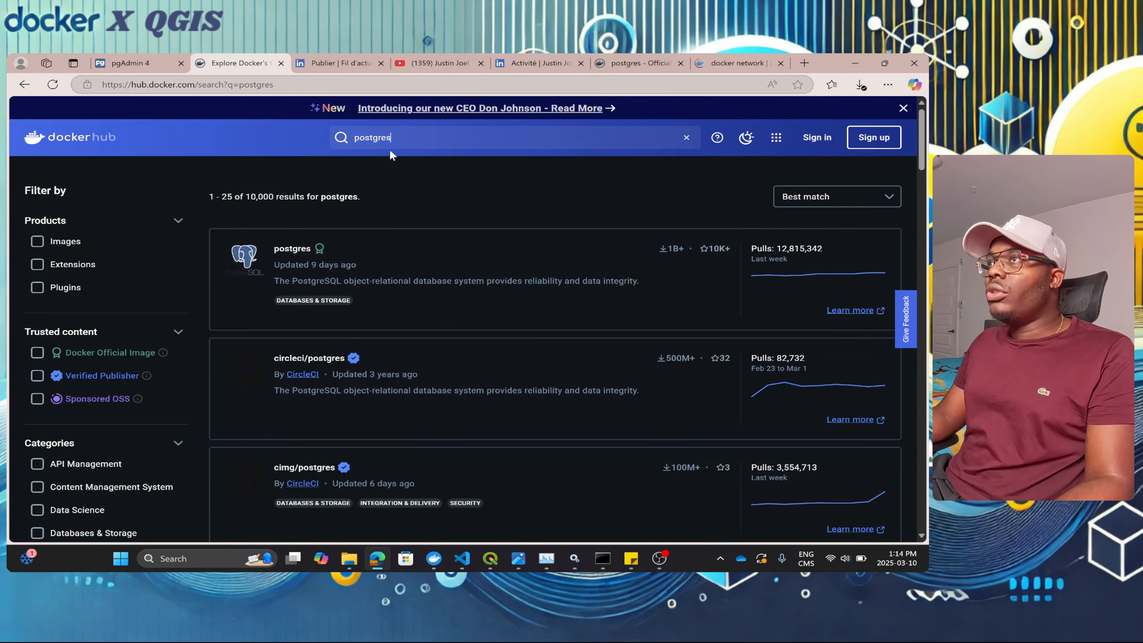
{"action": "left_click", "coordinate": [340, 63]}
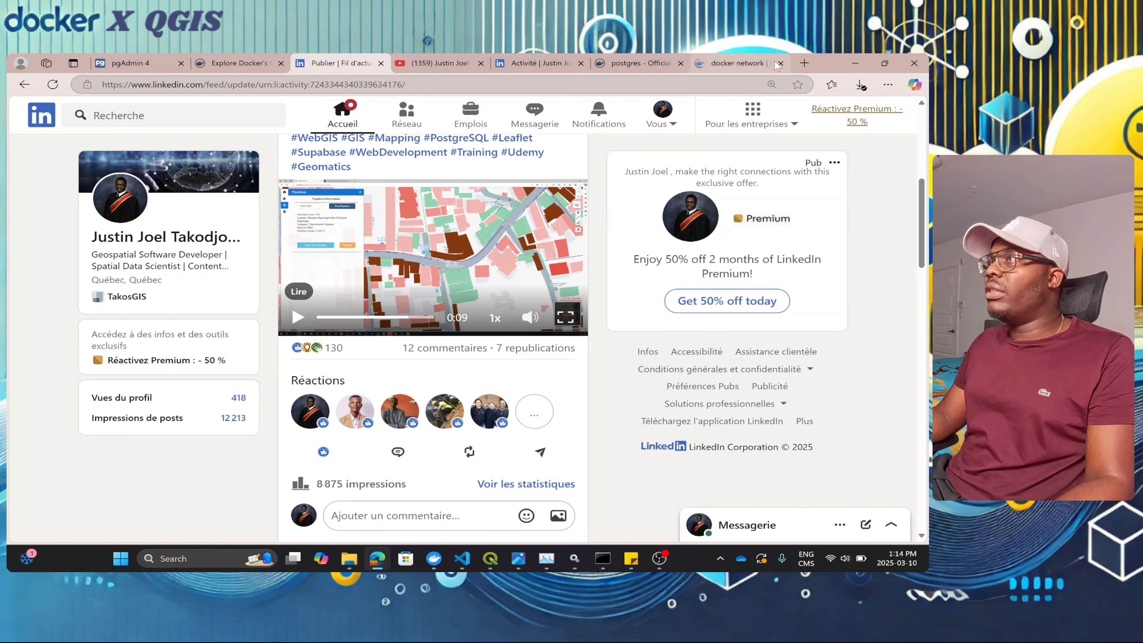
{"action": "left_click", "coordinate": [805, 64]}
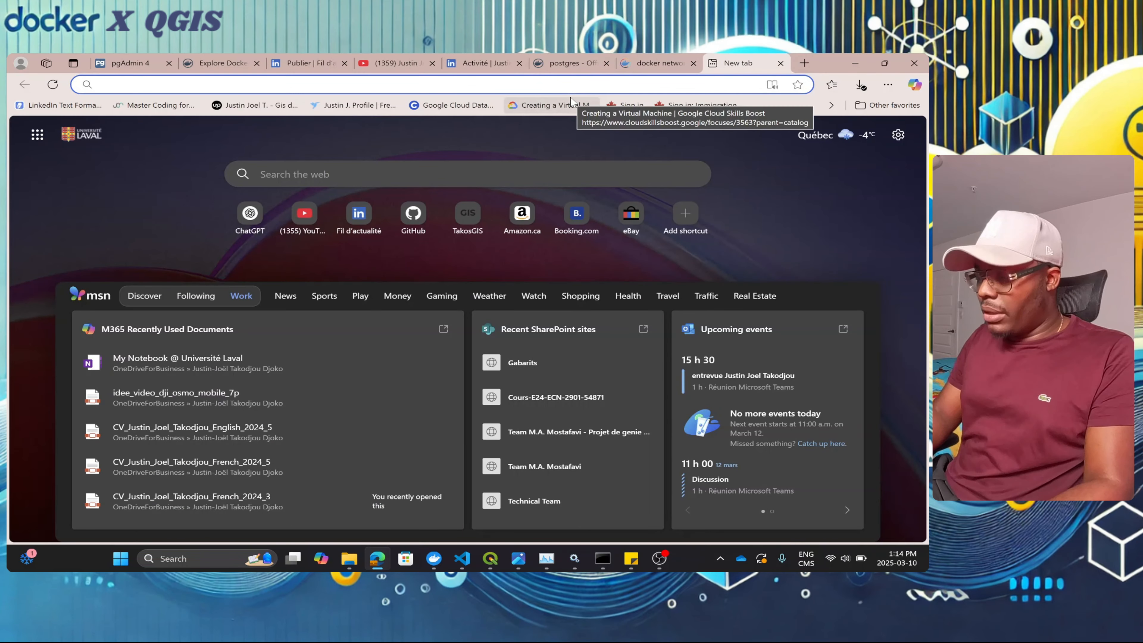
{"action": "type", "text": "postgis"}
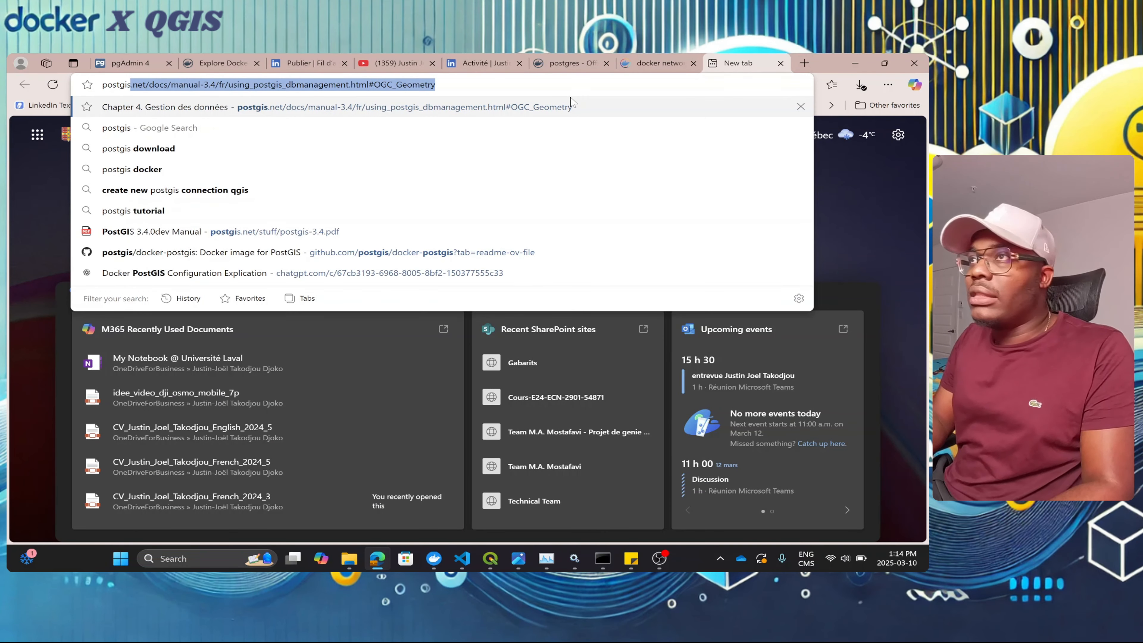
{"action": "type", "text": " dp"}
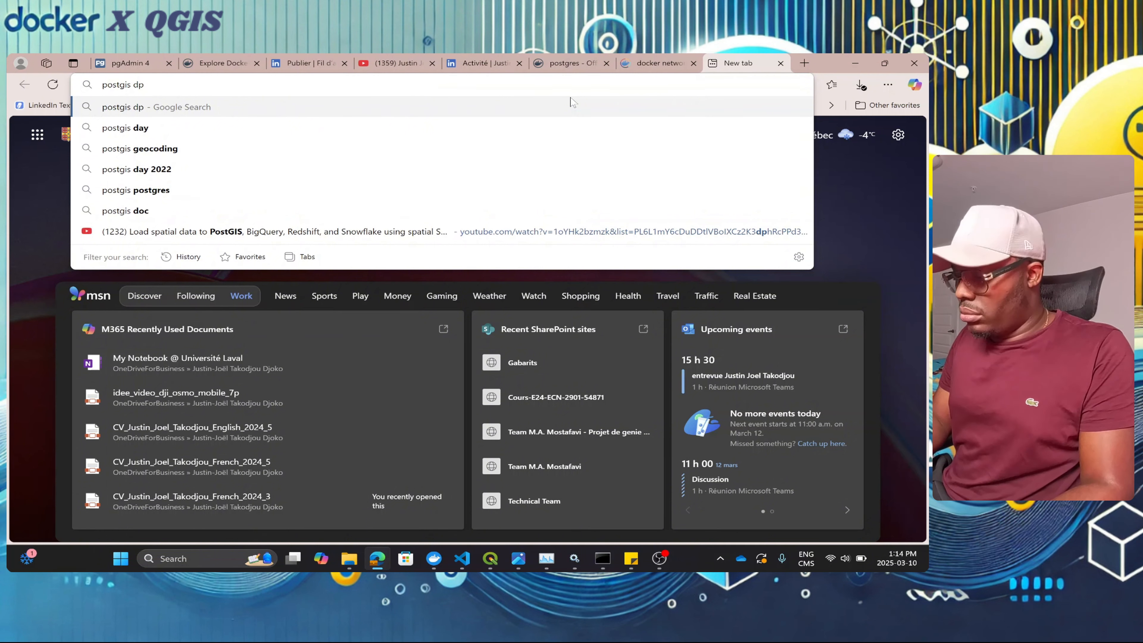
{"action": "key", "text": "BackSpace"}
{"action": "type", "text": "ocker"}
{"action": "key", "text": "Return"}
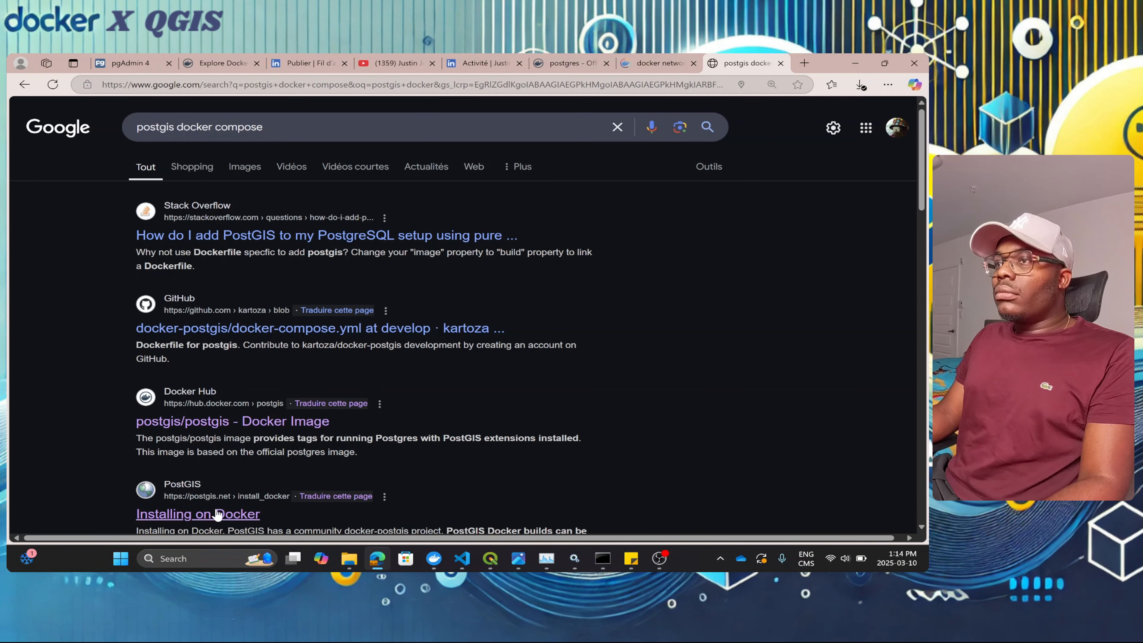
Step: Replace the query with 'postgres docker' and open the official postgres image on Docker Hub
{"action": "triple_click", "coordinate": [196, 126]}
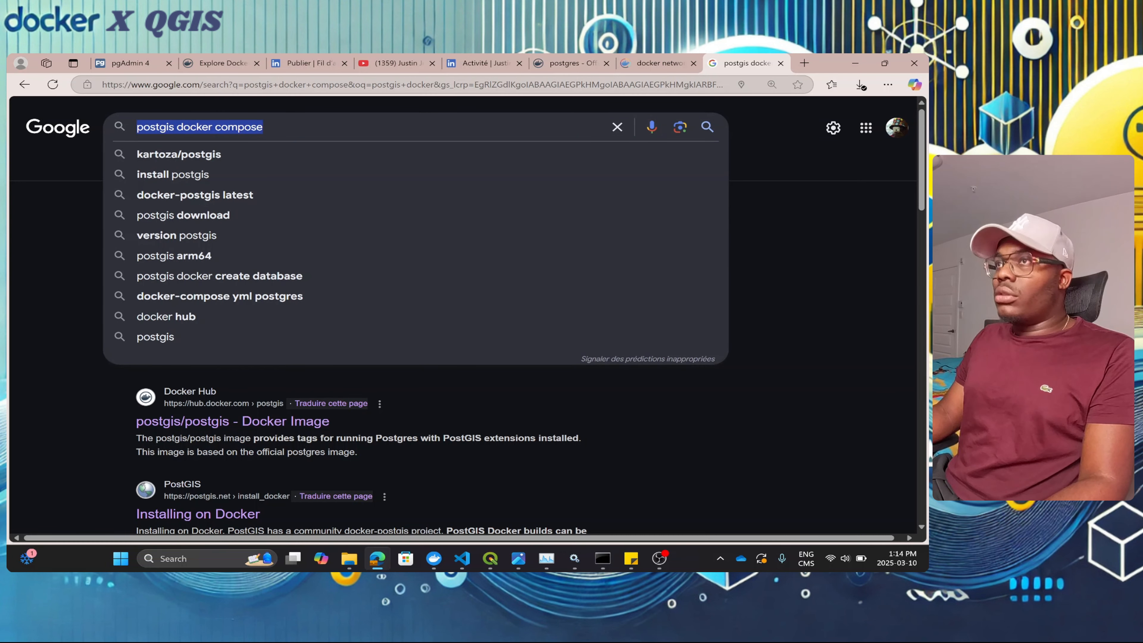
{"action": "type", "text": "postgres do"}
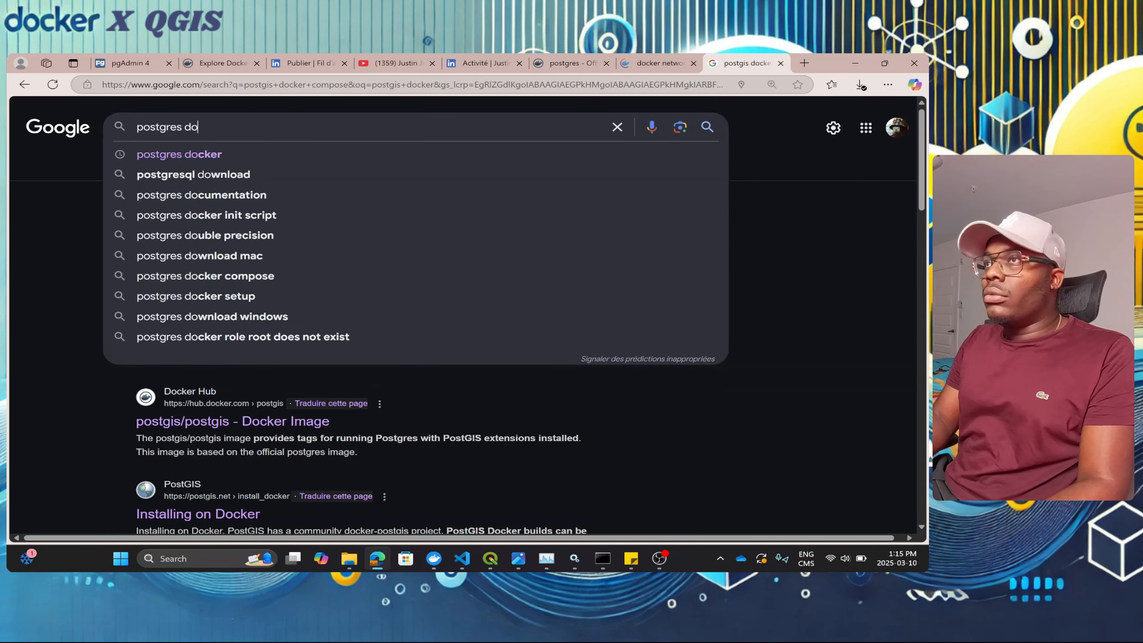
{"action": "key", "text": "Down"}
{"action": "key", "text": "Return"}
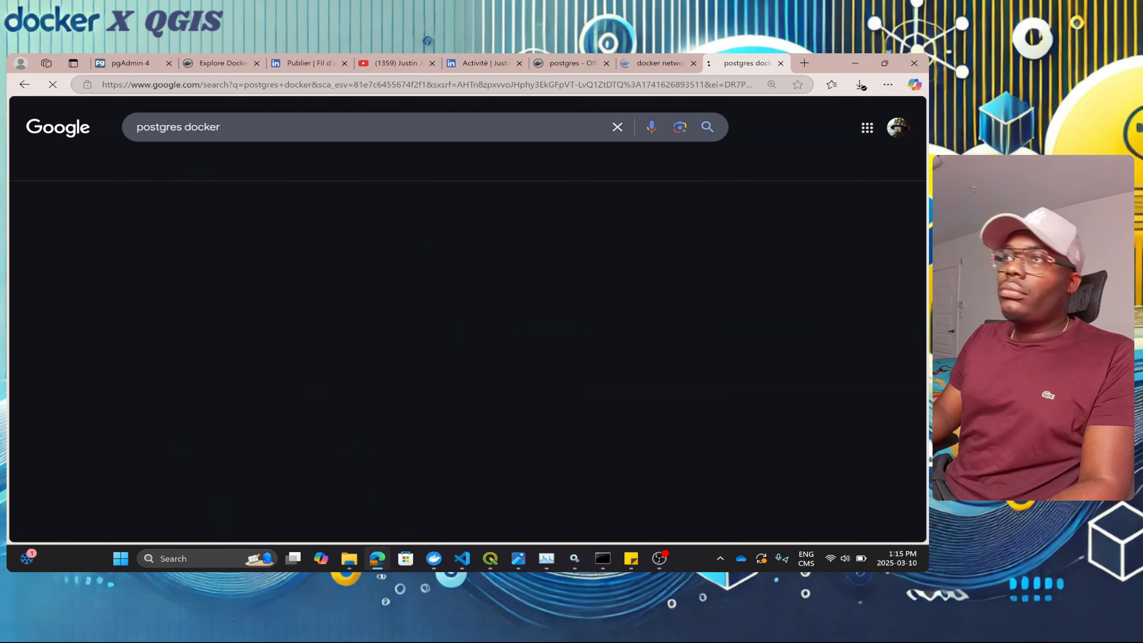
{"action": "left_click", "coordinate": [250, 238]}
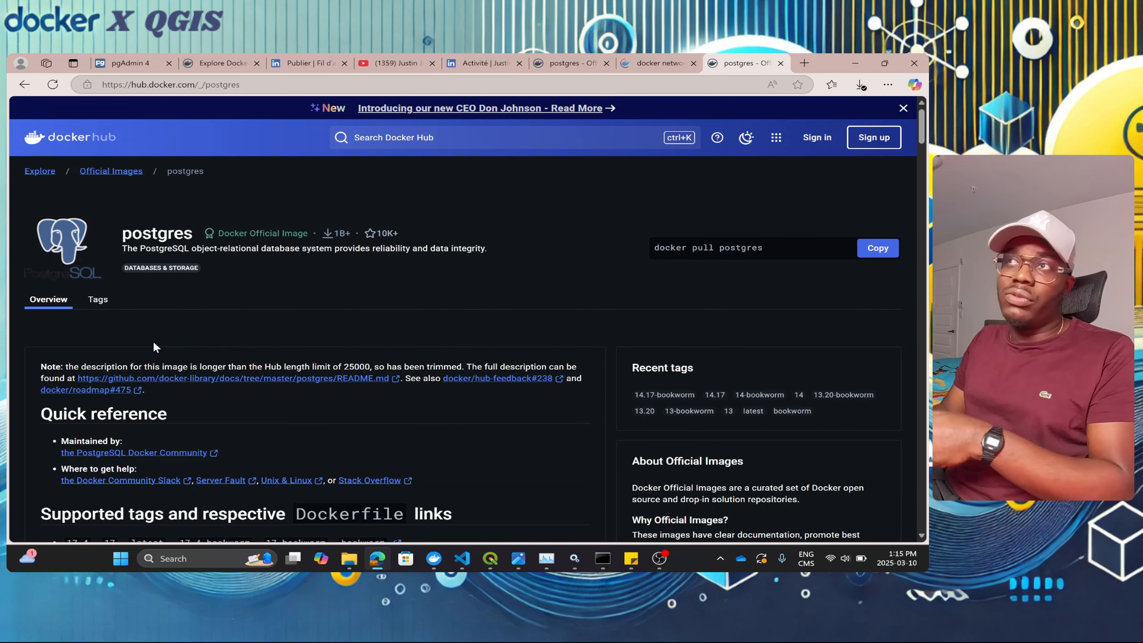
Step: Close the pgAdmin 4 tab, confirming Leave
{"action": "left_click", "coordinate": [146, 65]}
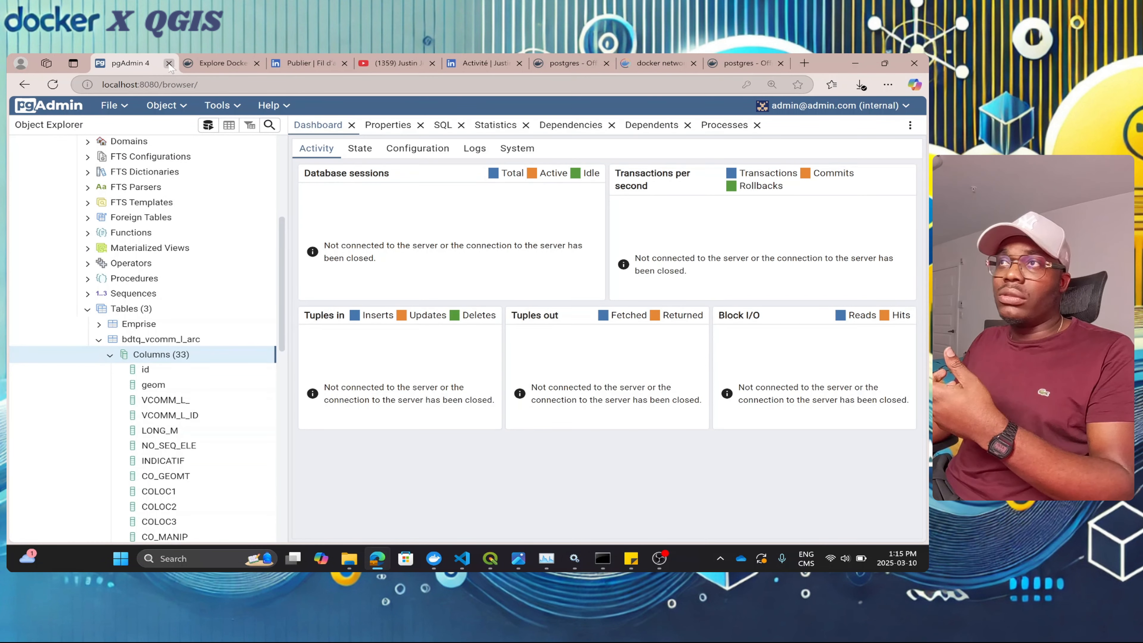
{"action": "left_click", "coordinate": [169, 63]}
{"action": "left_click", "coordinate": [536, 153]}
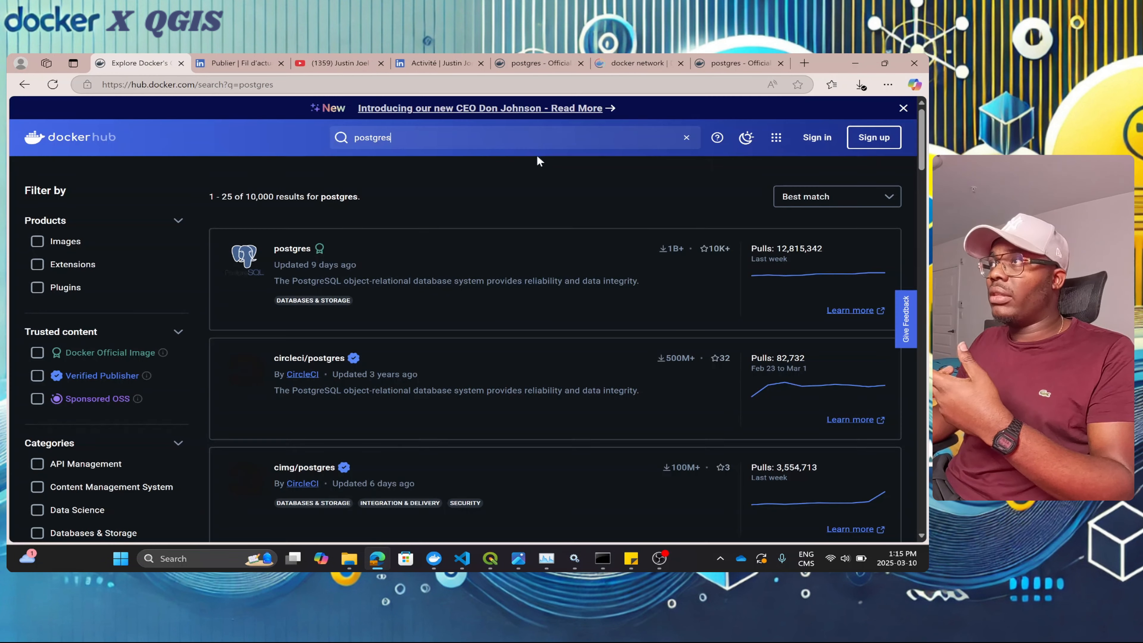
Step: Switch to the other postgres image tab to view its docker-compose.yml example
{"action": "left_click", "coordinate": [722, 67]}
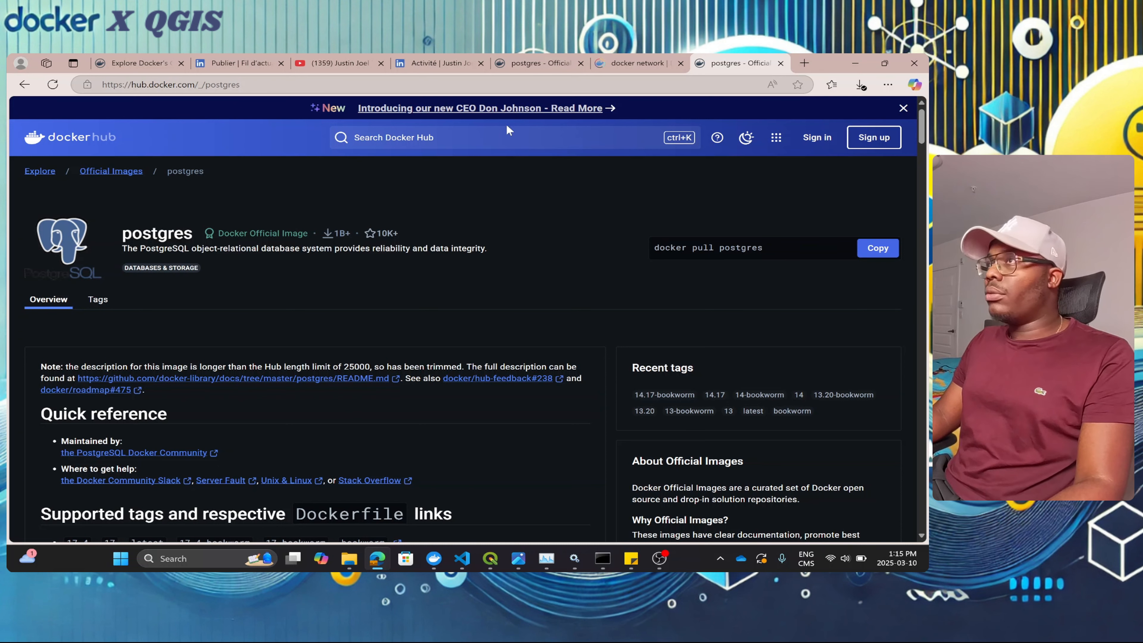
{"action": "left_click", "coordinate": [535, 65]}
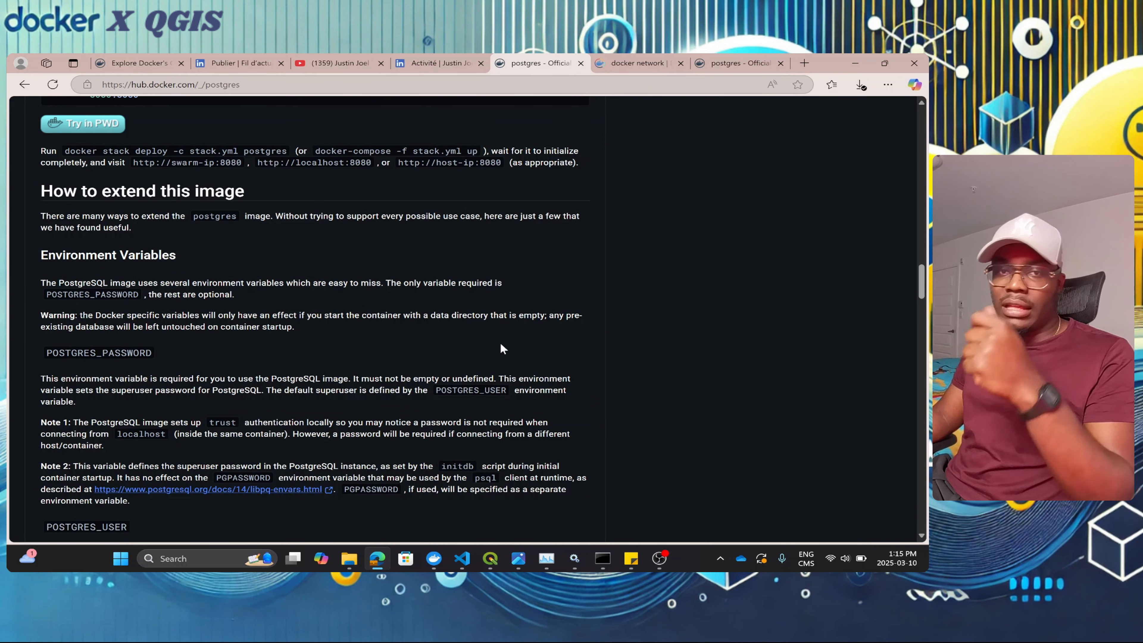
{"action": "scroll", "coordinate": [502, 349], "scroll_direction": "up", "scroll_amount": 8}
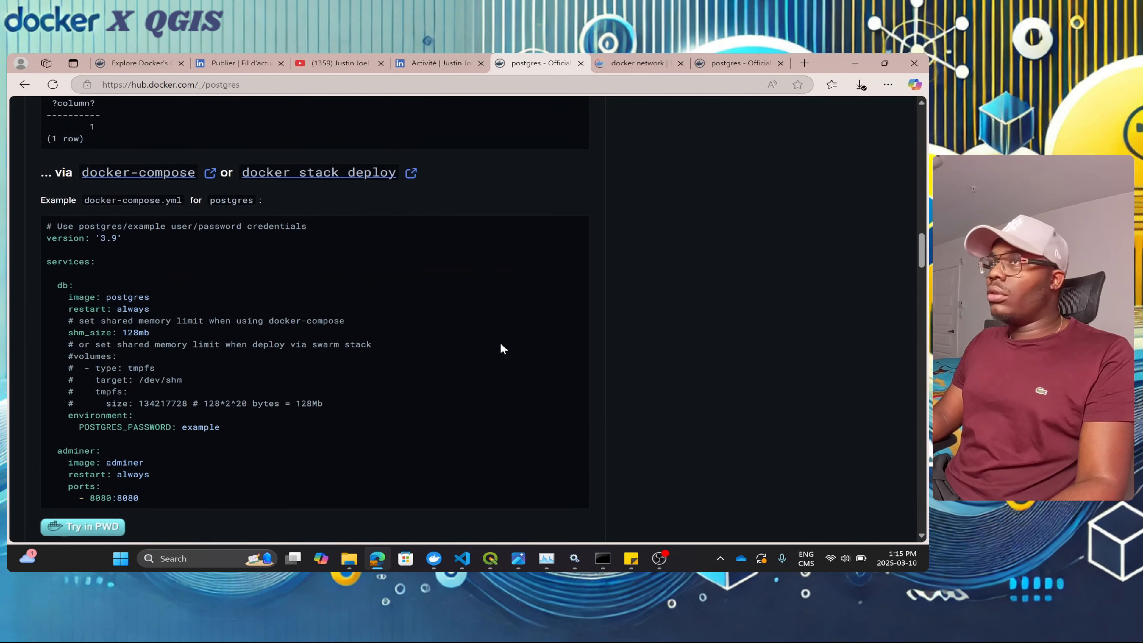
Step: Bring Docker Desktop forward, maximize it and search images for 'postgis'
{"action": "left_click", "coordinate": [434, 559]}
{"action": "left_click_drag", "start_coordinate": [378, 75], "coordinate": [928, 190]}
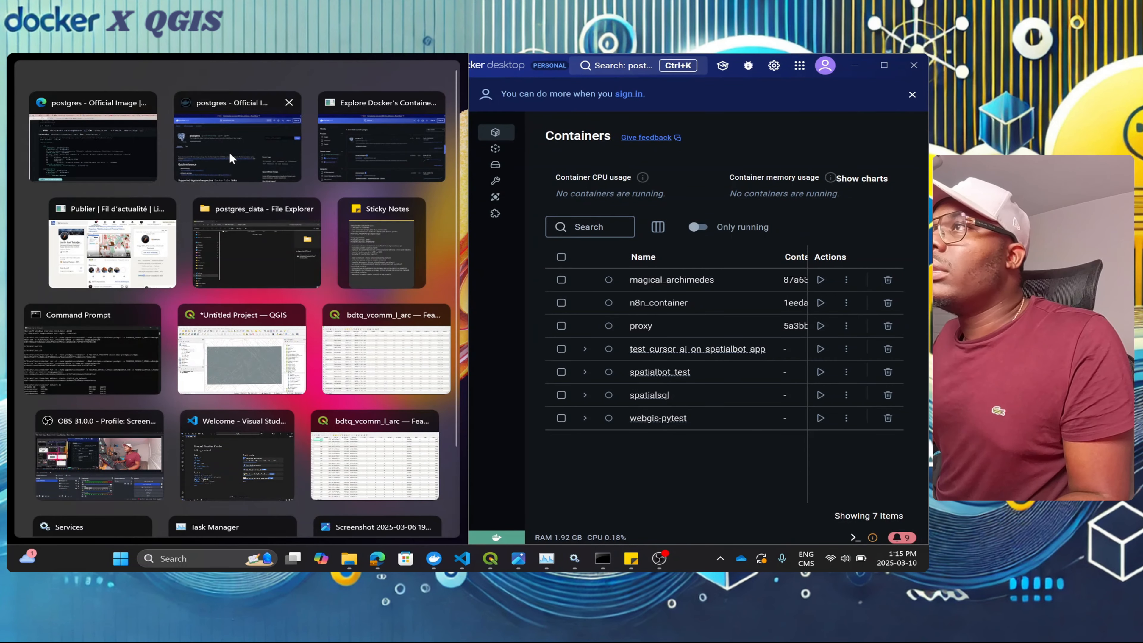
{"action": "left_click", "coordinate": [216, 139]}
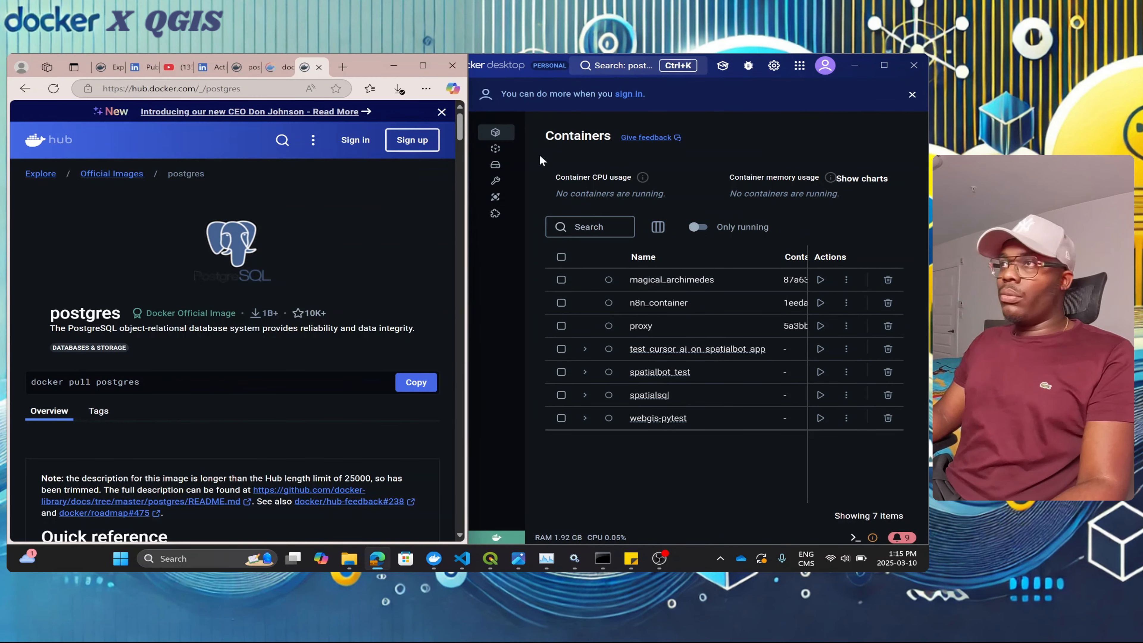
{"action": "left_click", "coordinate": [885, 67]}
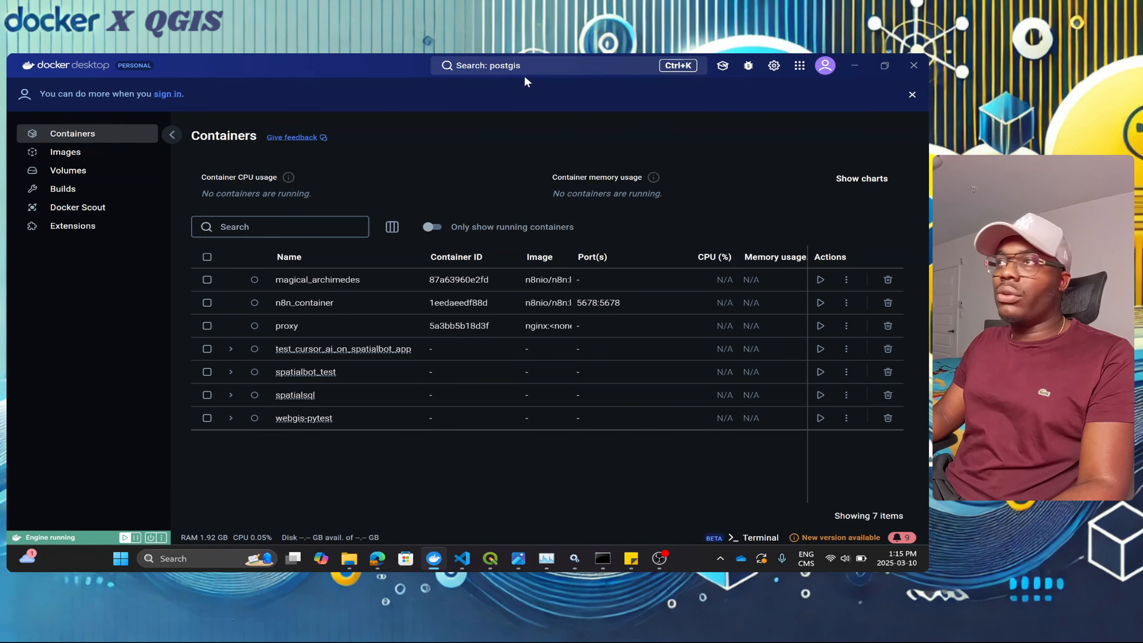
{"action": "left_click", "coordinate": [546, 67]}
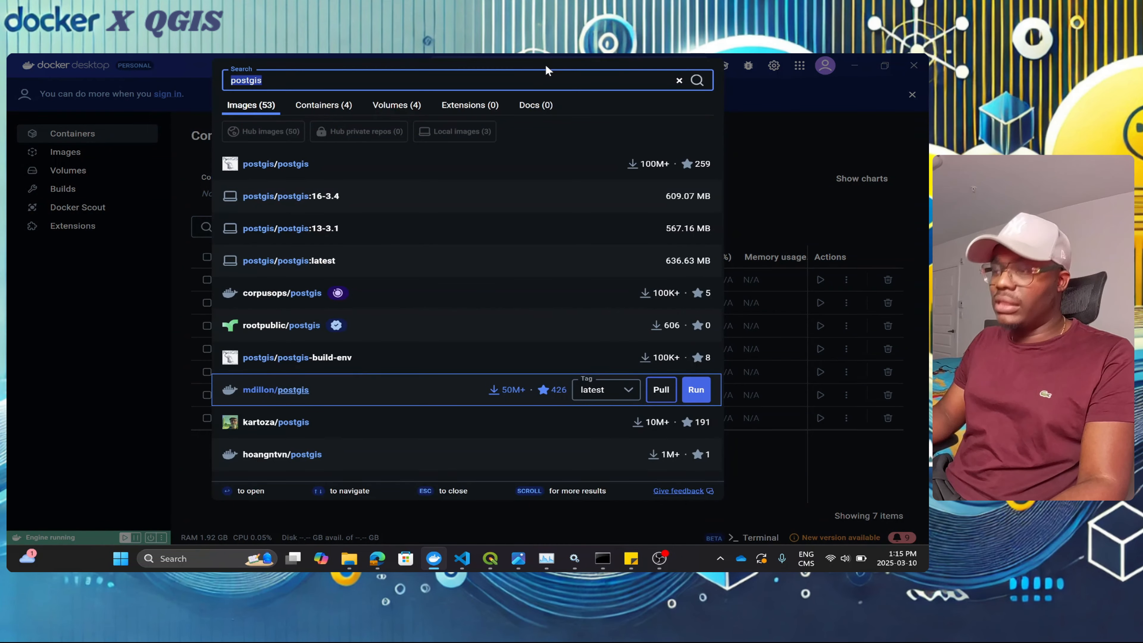
{"action": "type", "text": "post"}
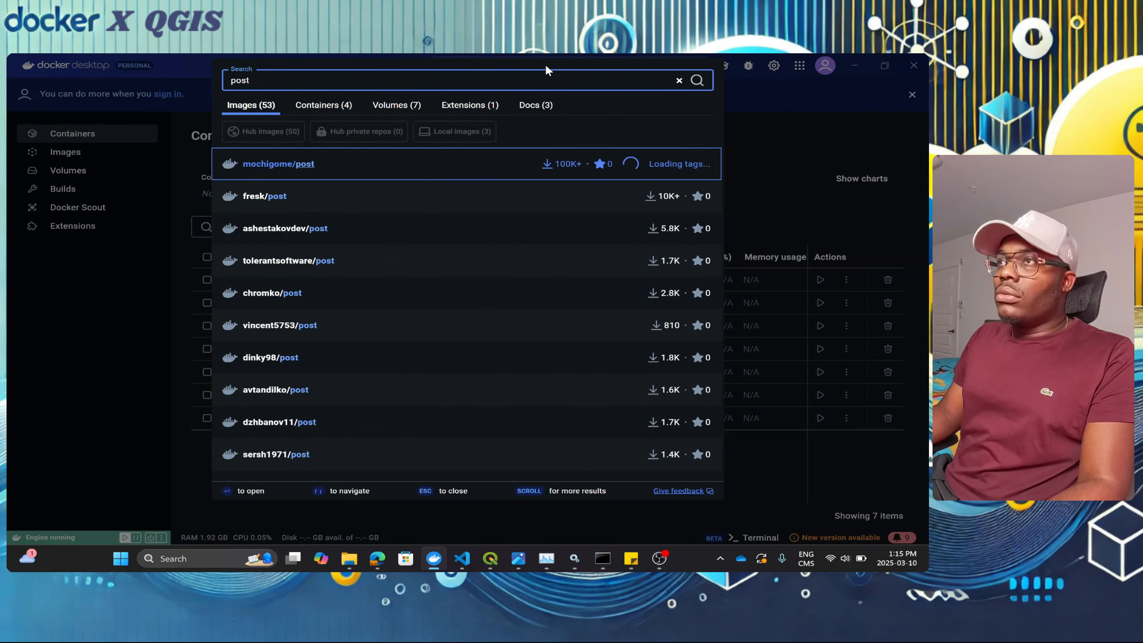
{"action": "type", "text": "gis"}
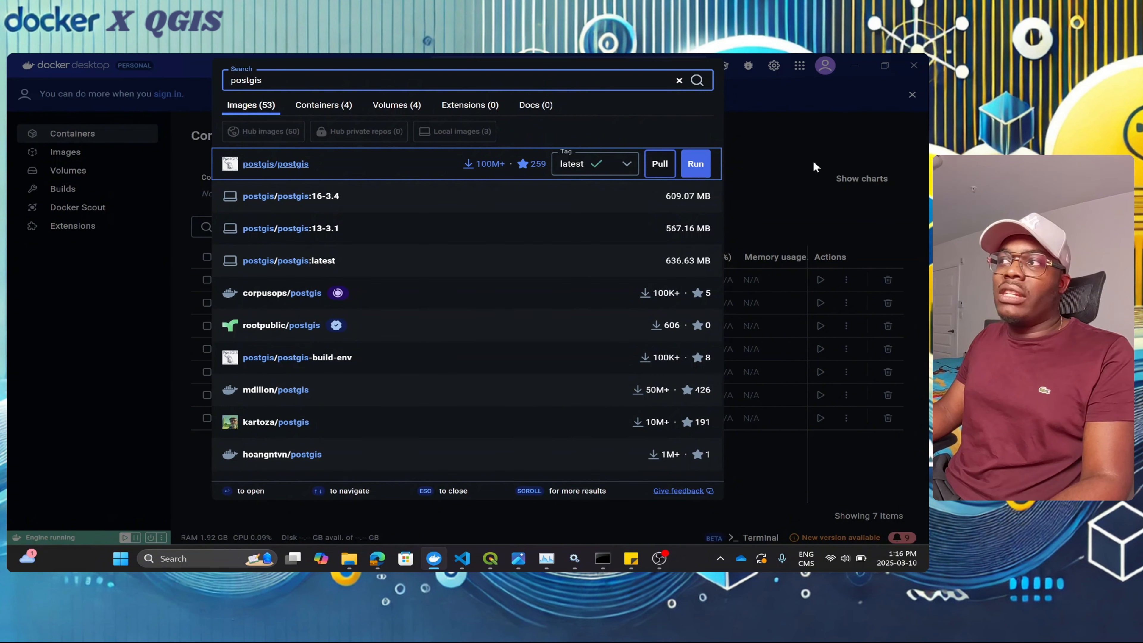
Step: Run postgis/postgis:latest with container name postgis-container and host port 5433
{"action": "left_click", "coordinate": [695, 165]}
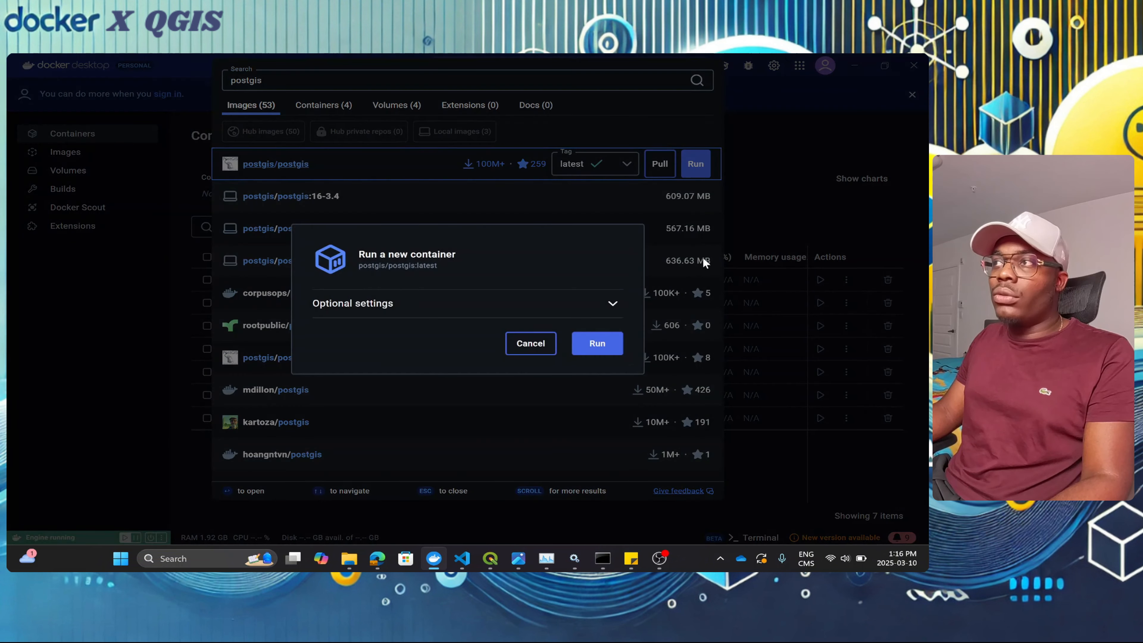
{"action": "left_click", "coordinate": [612, 304]}
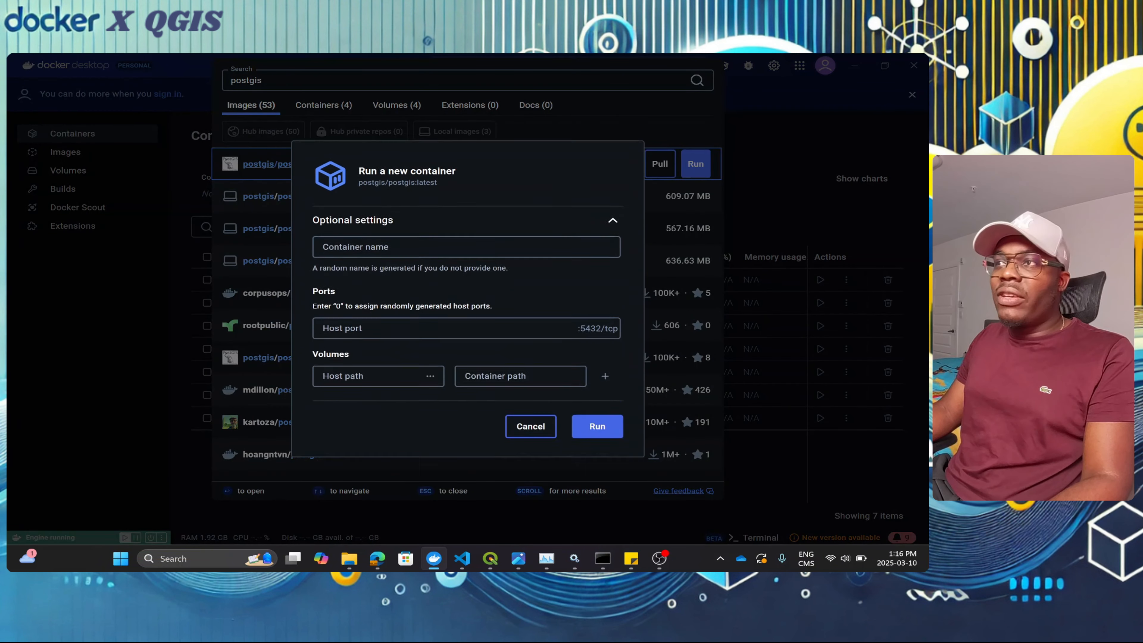
{"action": "left_click", "coordinate": [382, 223]}
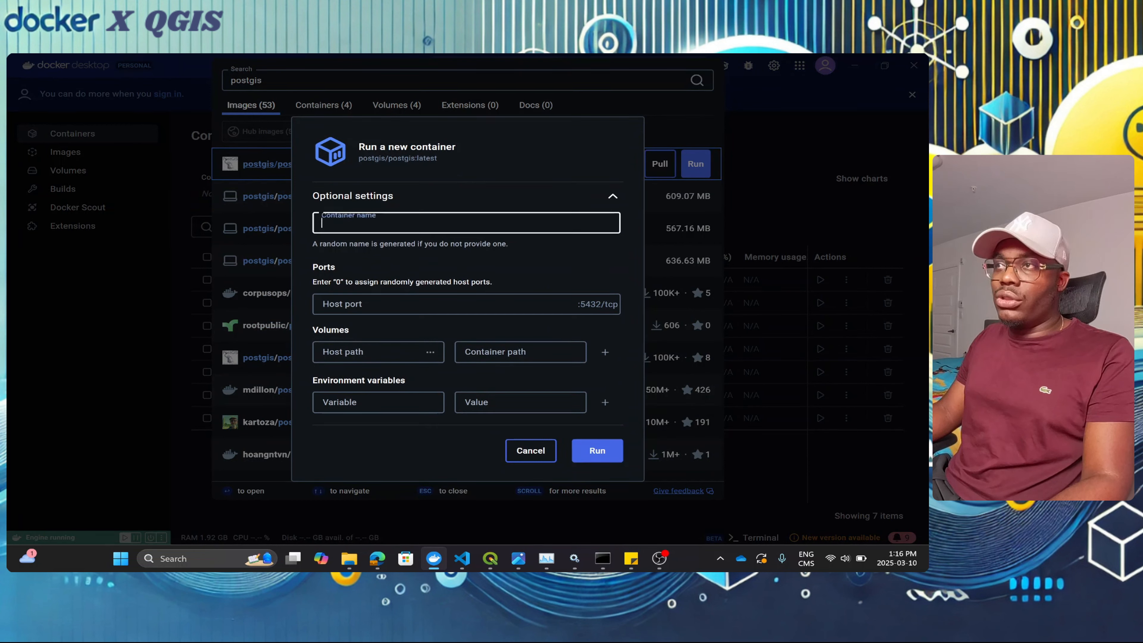
{"action": "type", "text": "postg"}
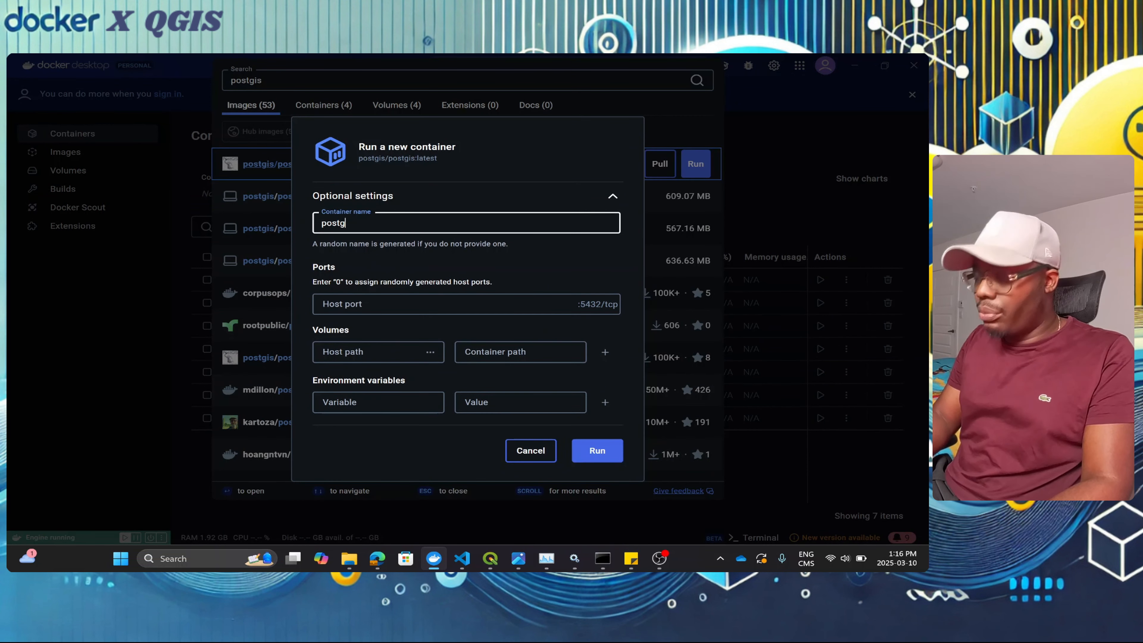
{"action": "type", "text": "is-container"}
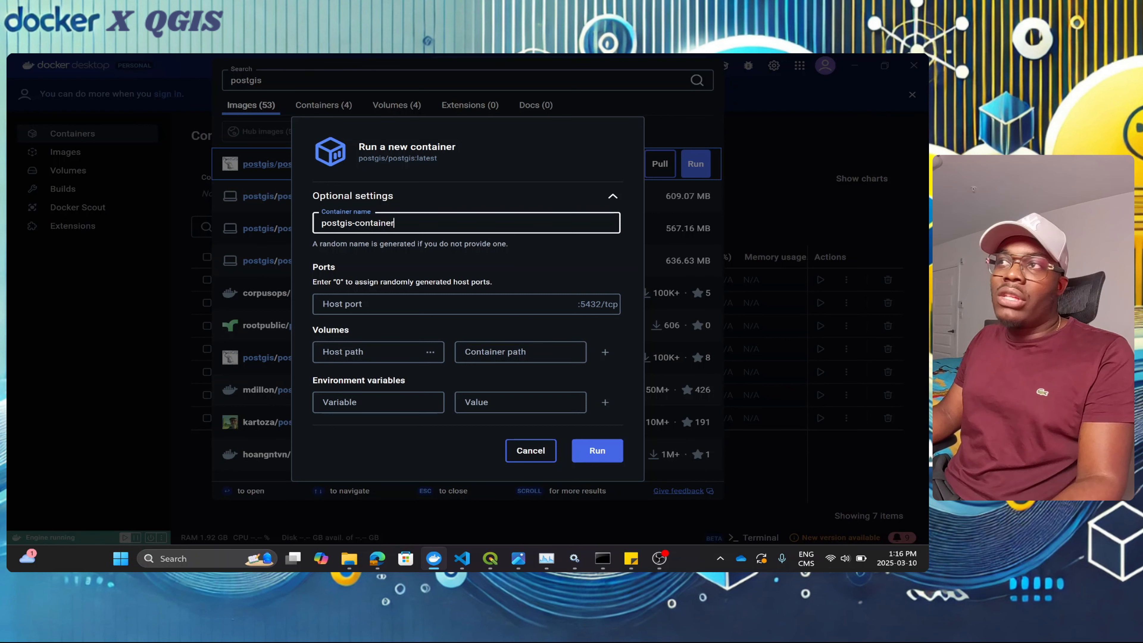
{"action": "left_click", "coordinate": [396, 304]}
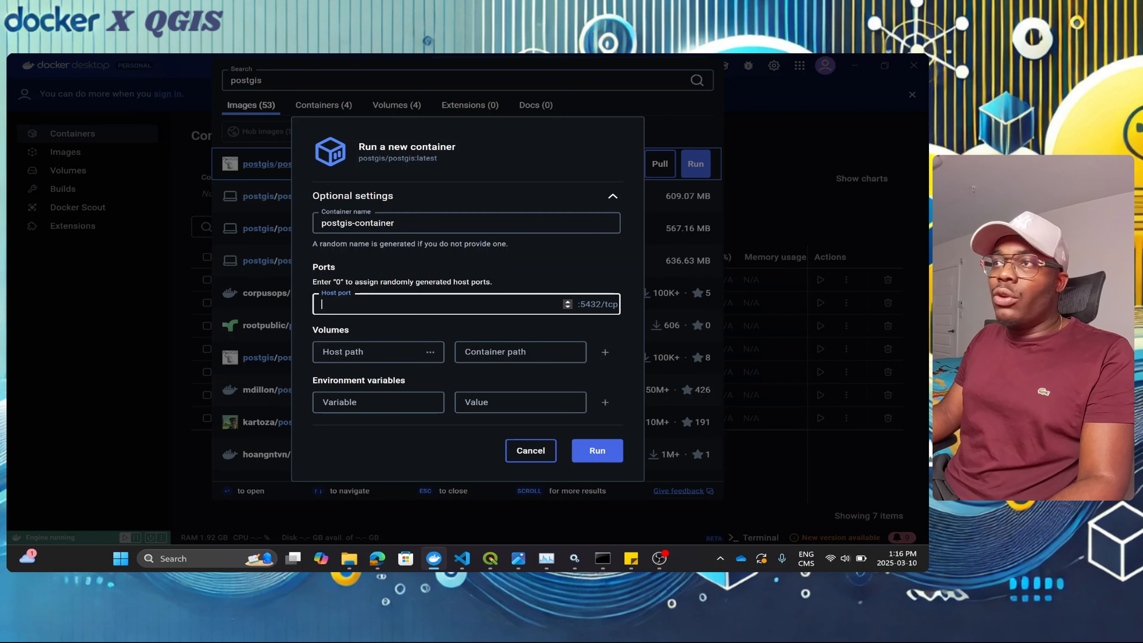
{"action": "type", "text": "5433"}
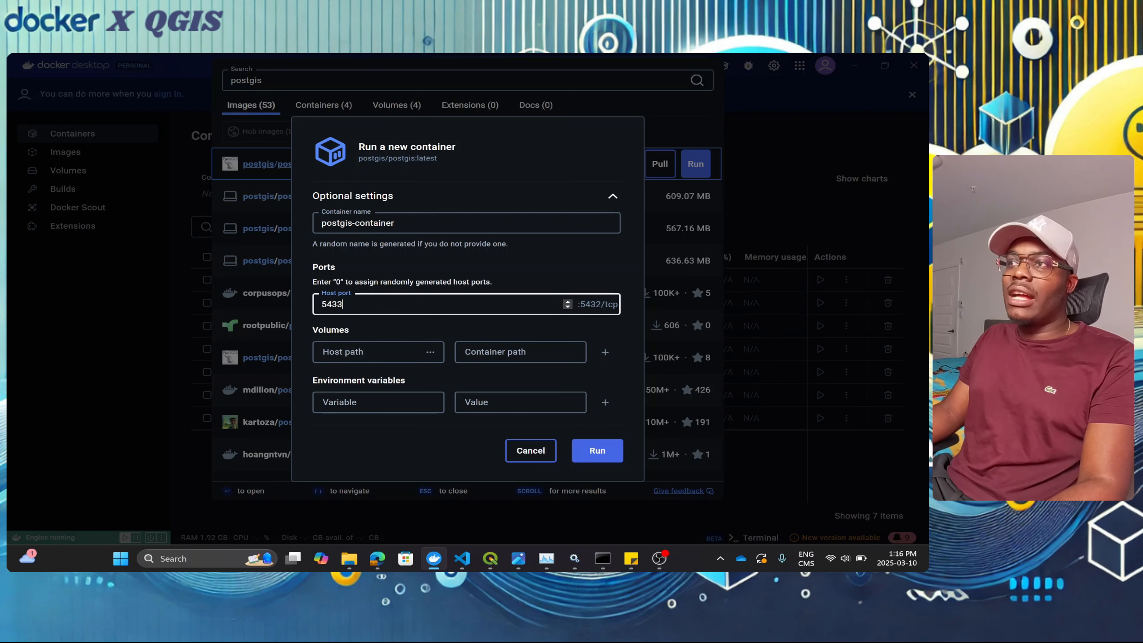
{"action": "left_click_drag", "start_coordinate": [332, 305], "coordinate": [320, 305]}
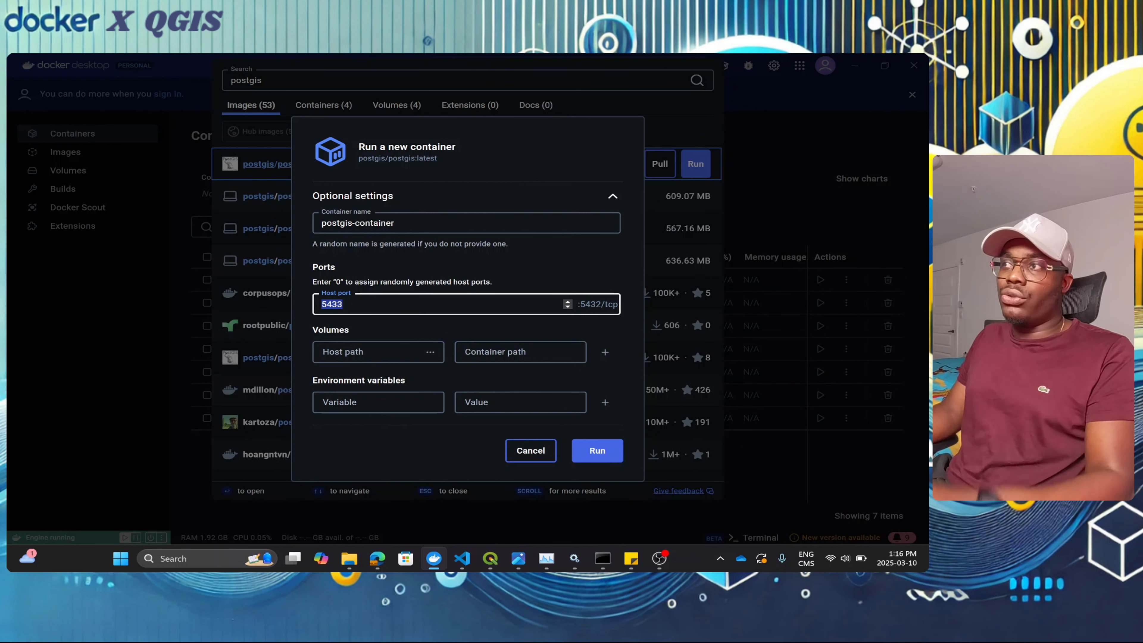
{"action": "left_click", "coordinate": [358, 307]}
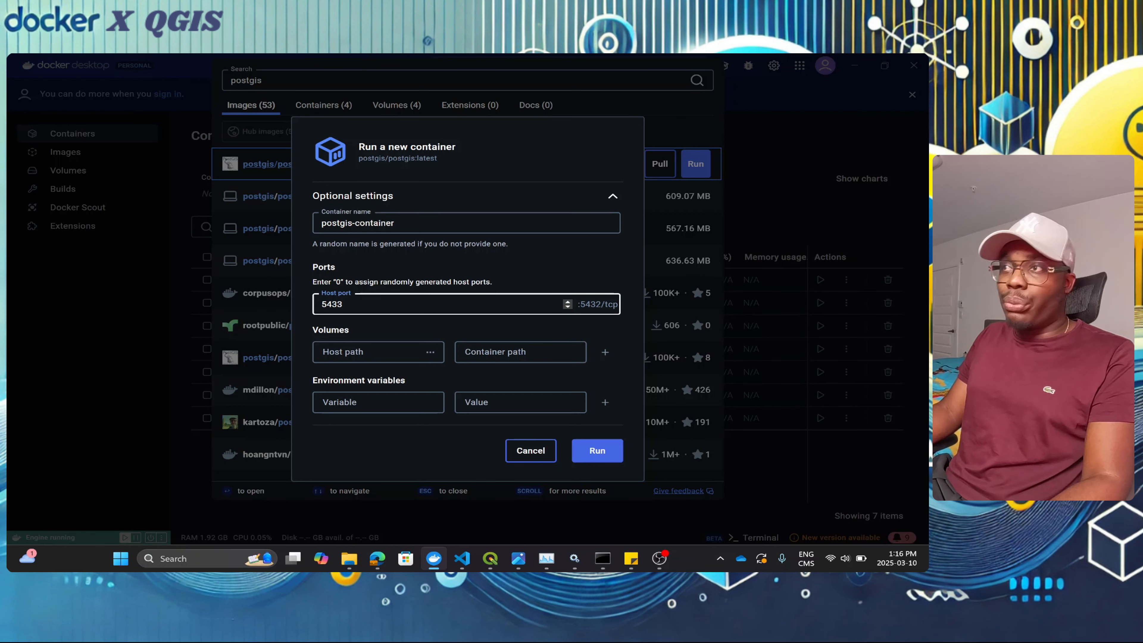
{"action": "left_click_drag", "start_coordinate": [344, 304], "coordinate": [305, 310]}
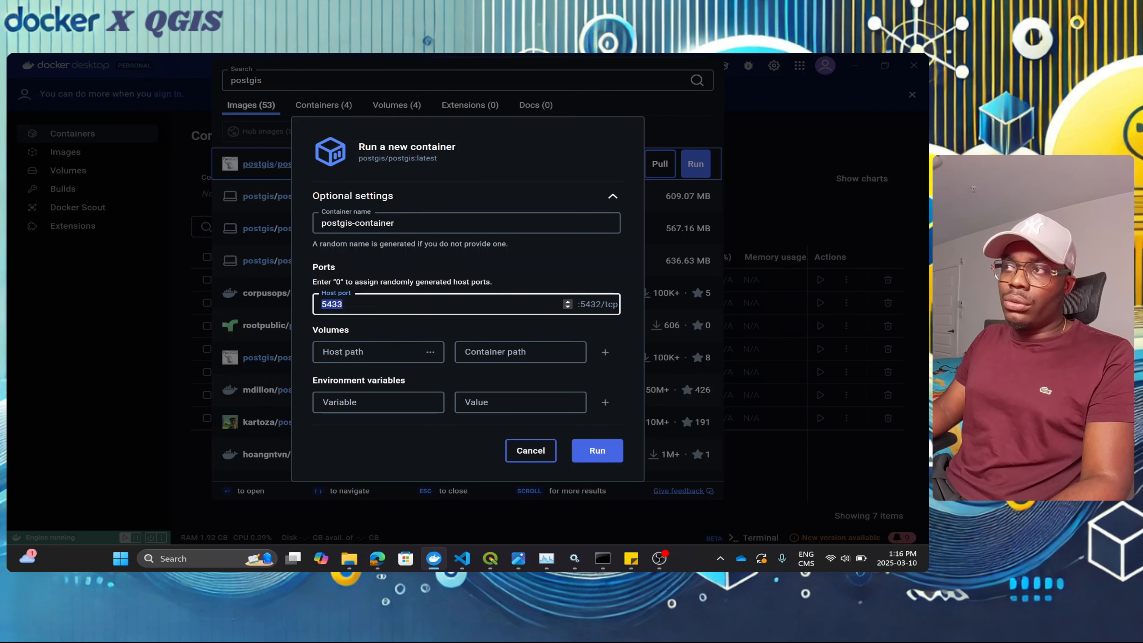
Step: Set the volume's host path to D:\postgres_data
{"action": "left_click", "coordinate": [369, 352]}
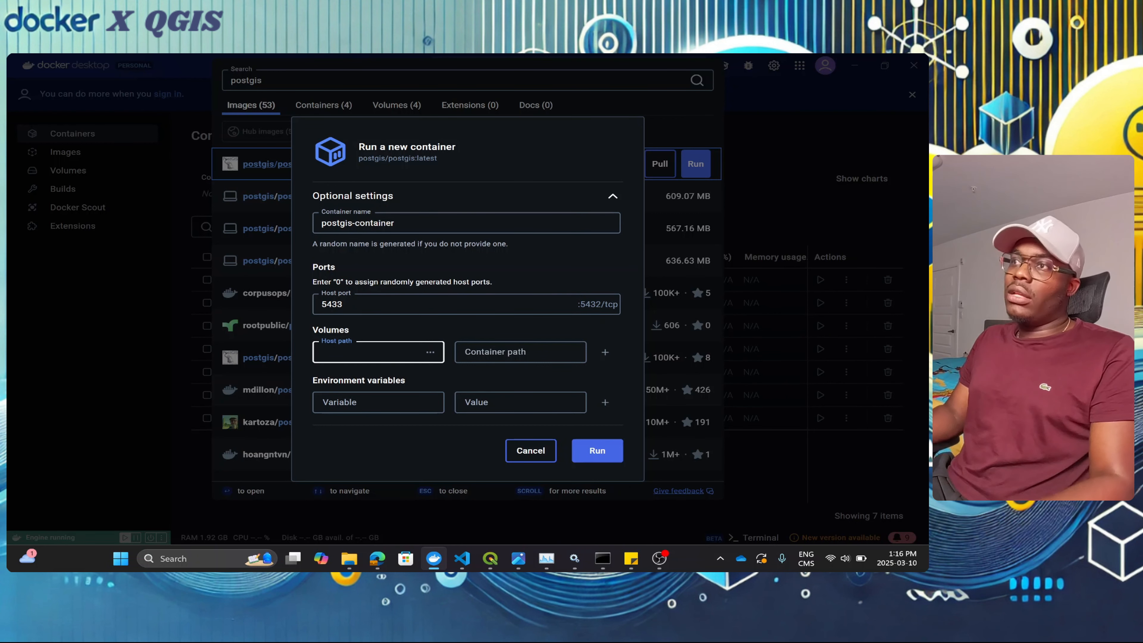
{"action": "left_click", "coordinate": [431, 353]}
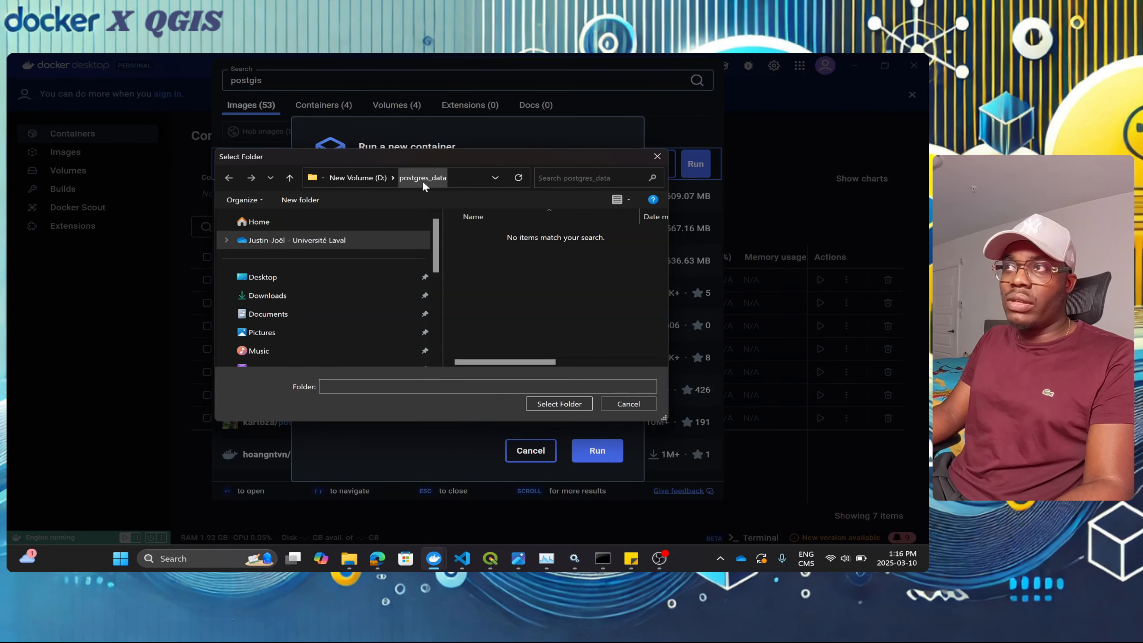
{"action": "left_click", "coordinate": [558, 404]}
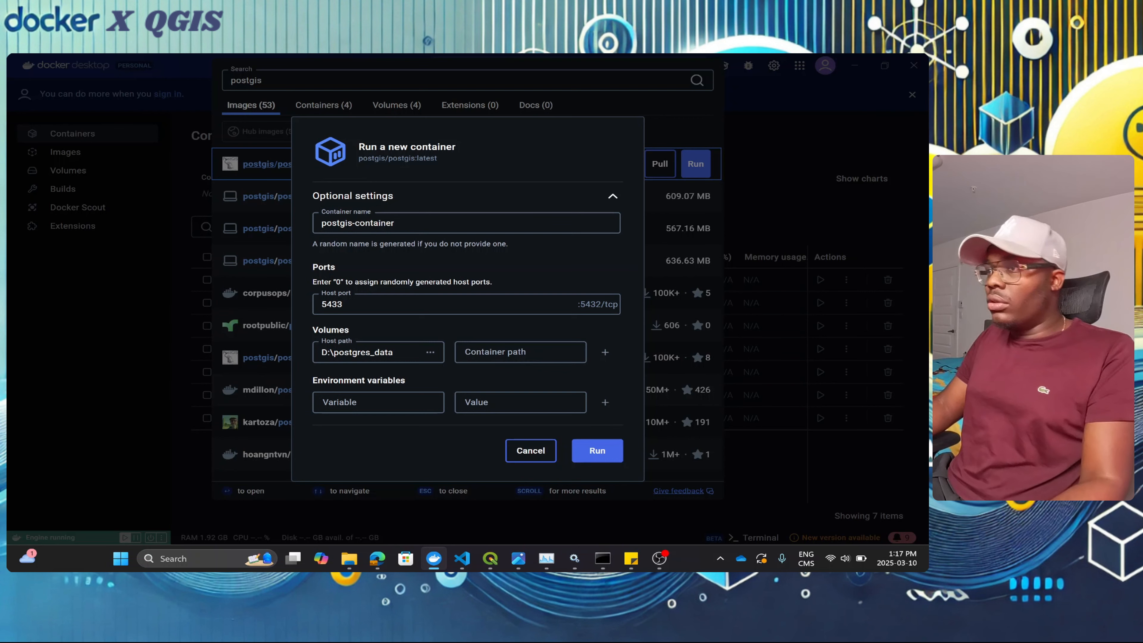
Step: Maximize the Docker Hub postgres page and scroll down to the PGDATA note
{"action": "mouse_move", "coordinate": [377, 558]}
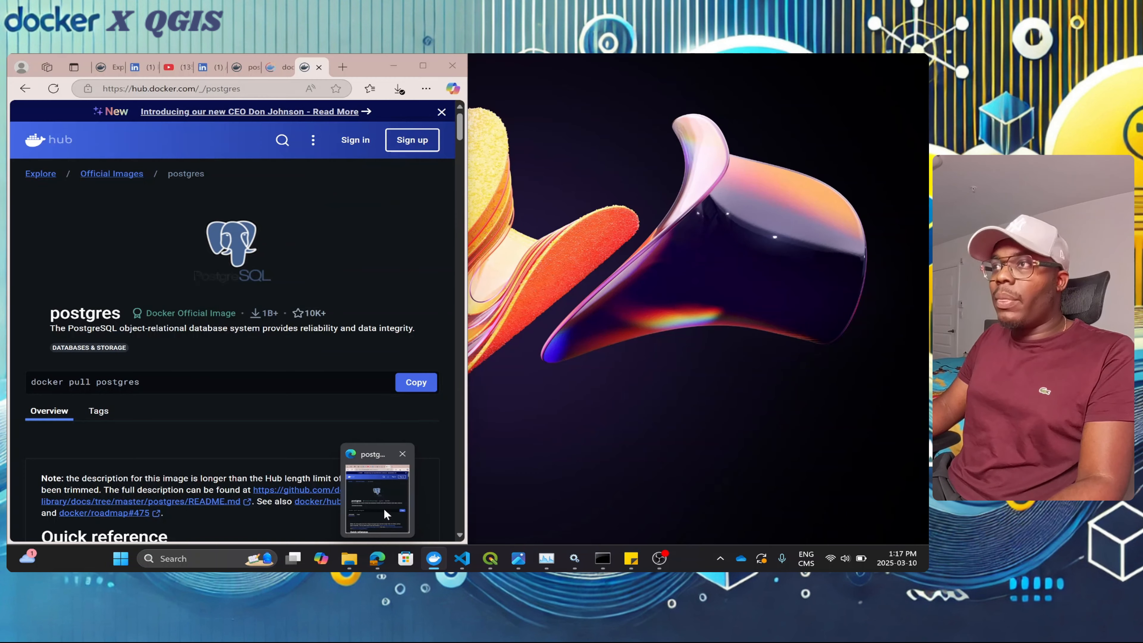
{"action": "left_click", "coordinate": [384, 509]}
{"action": "left_click", "coordinate": [420, 64]}
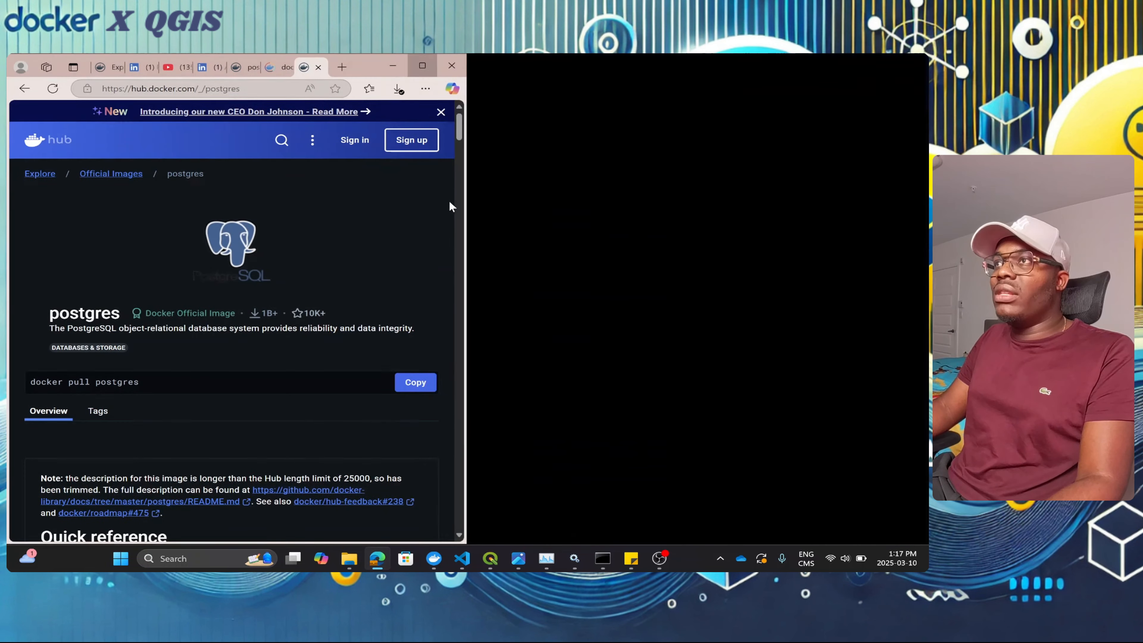
{"action": "scroll", "coordinate": [268, 321], "scroll_direction": "down", "scroll_amount": 10}
{"action": "scroll", "coordinate": [266, 313], "scroll_direction": "down", "scroll_amount": 15}
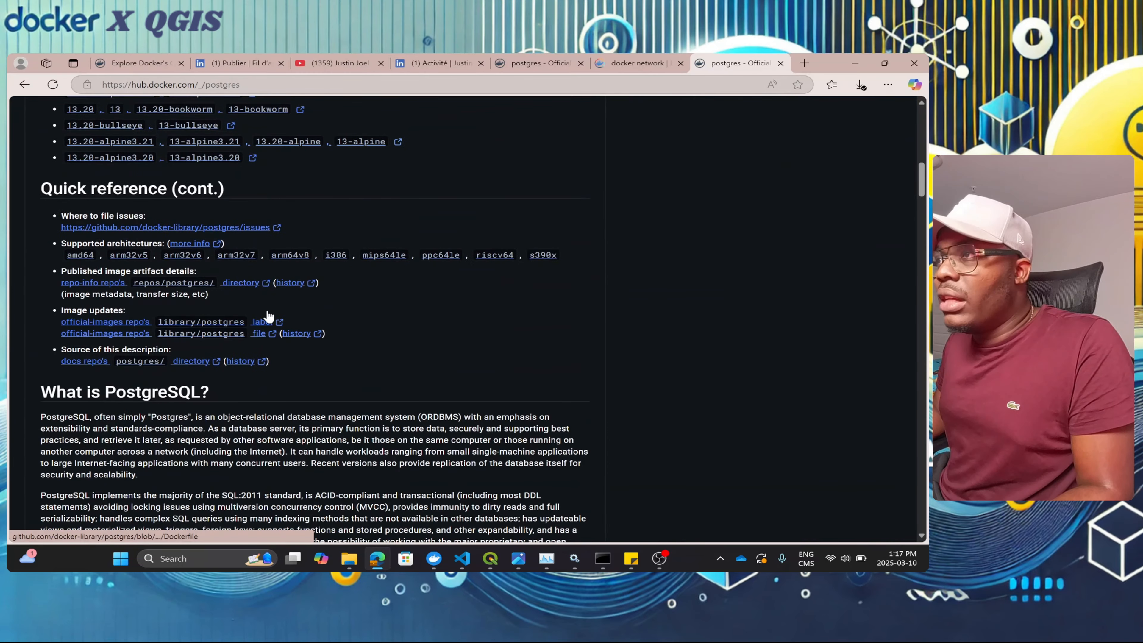
{"action": "scroll", "coordinate": [250, 295], "scroll_direction": "down", "scroll_amount": 12}
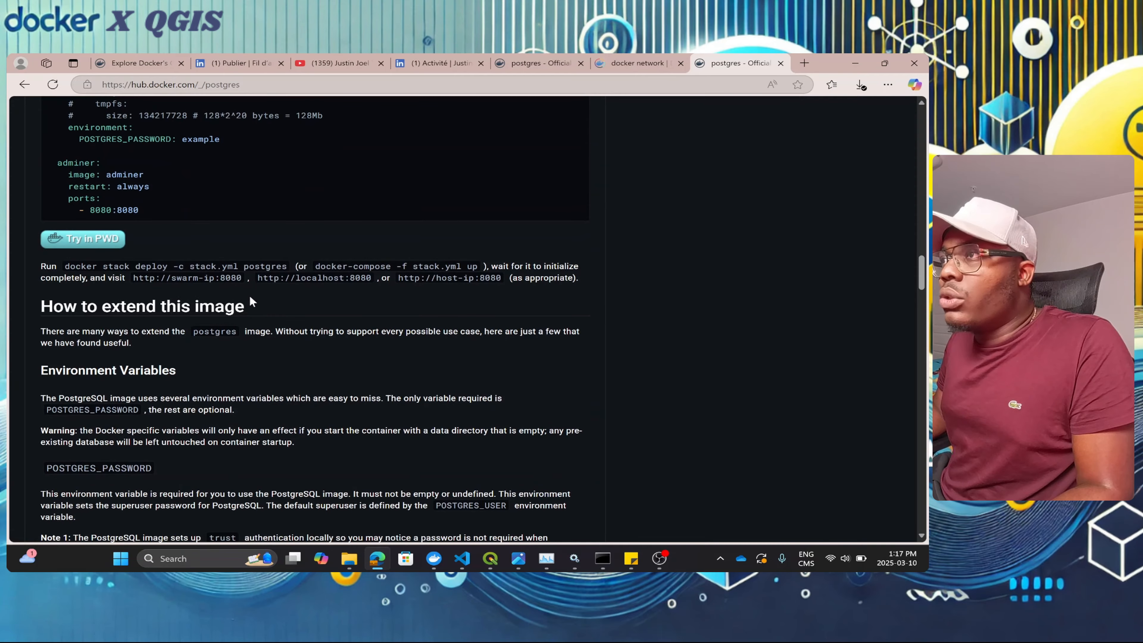
{"action": "scroll", "coordinate": [253, 301], "scroll_direction": "down", "scroll_amount": 5}
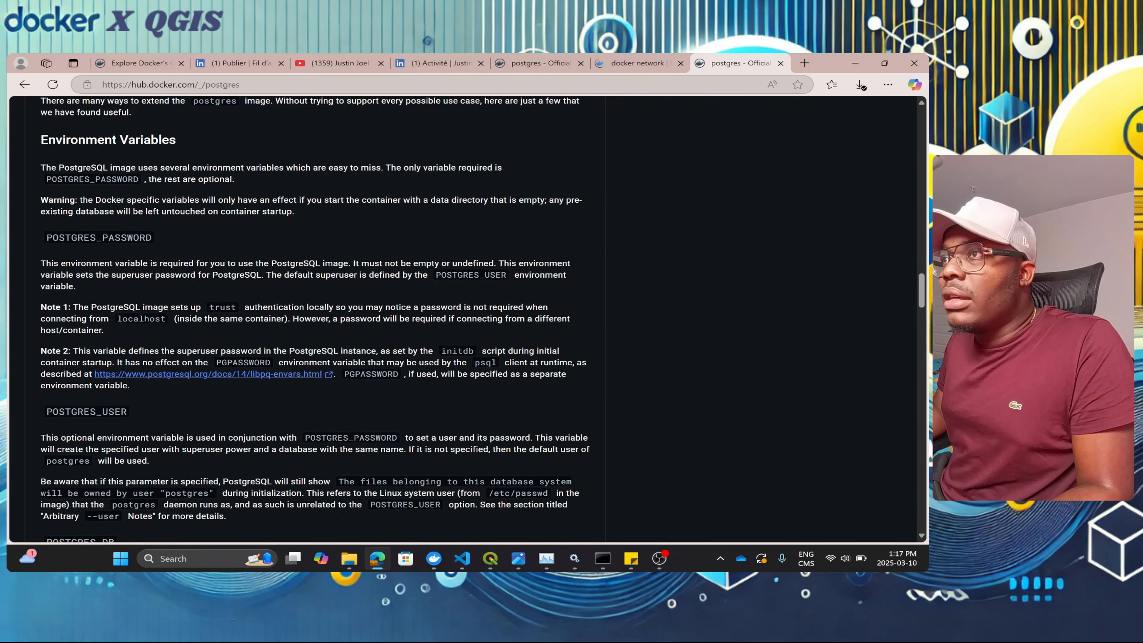
{"action": "scroll", "coordinate": [198, 315], "scroll_direction": "down", "scroll_amount": 15}
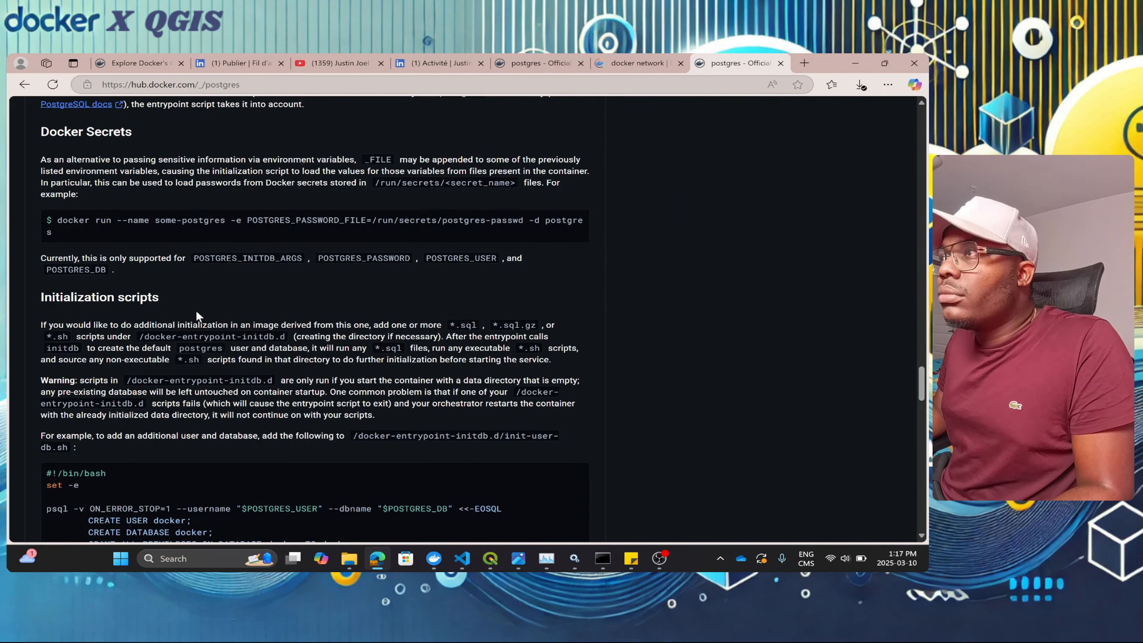
{"action": "scroll", "coordinate": [199, 317], "scroll_direction": "down", "scroll_amount": 8}
{"action": "scroll", "coordinate": [217, 245], "scroll_direction": "up", "scroll_amount": 20}
{"action": "scroll", "coordinate": [197, 332], "scroll_direction": "down", "scroll_amount": 17}
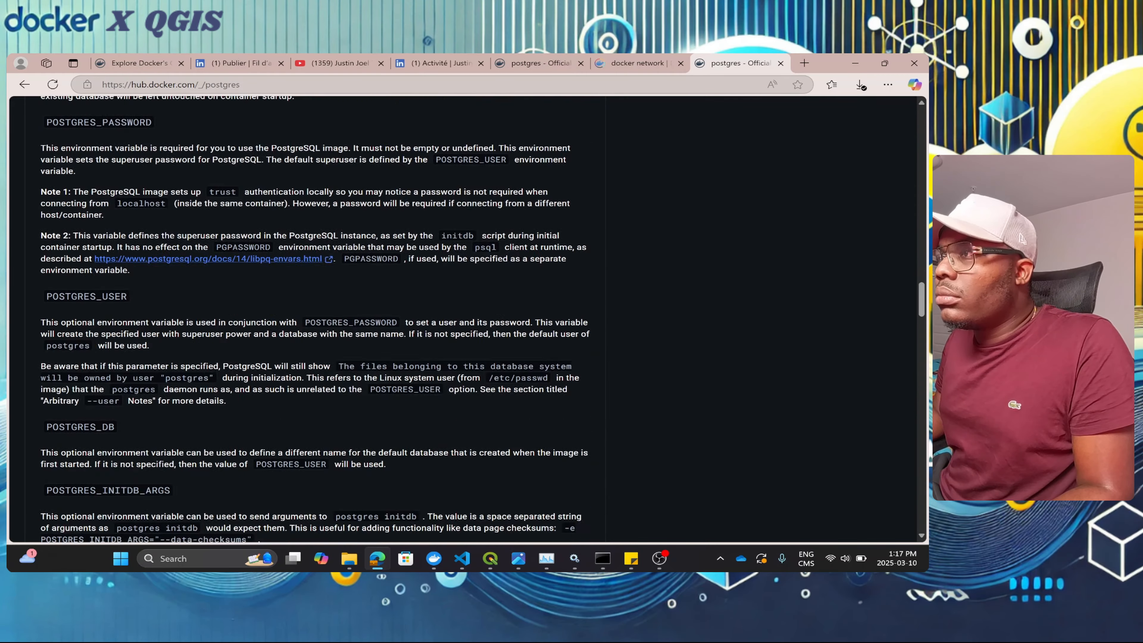
{"action": "scroll", "coordinate": [314, 319], "scroll_direction": "down", "scroll_amount": 12}
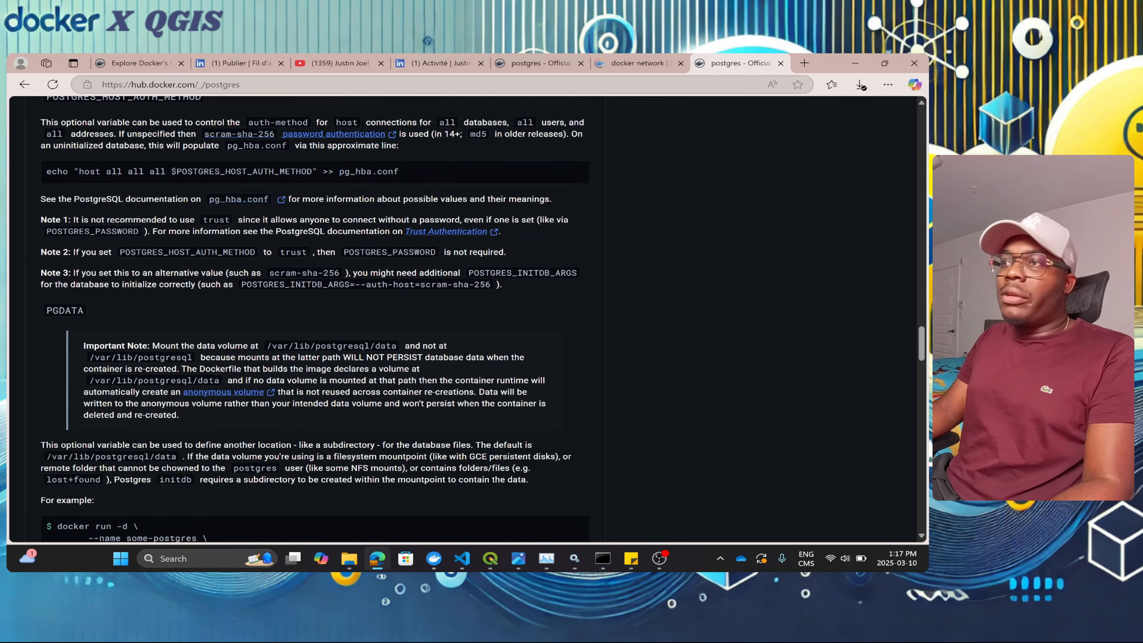
Step: Copy the /var/lib/postgresql/data path, then return to Docker Desktop
{"action": "left_click_drag", "start_coordinate": [267, 346], "coordinate": [396, 346]}
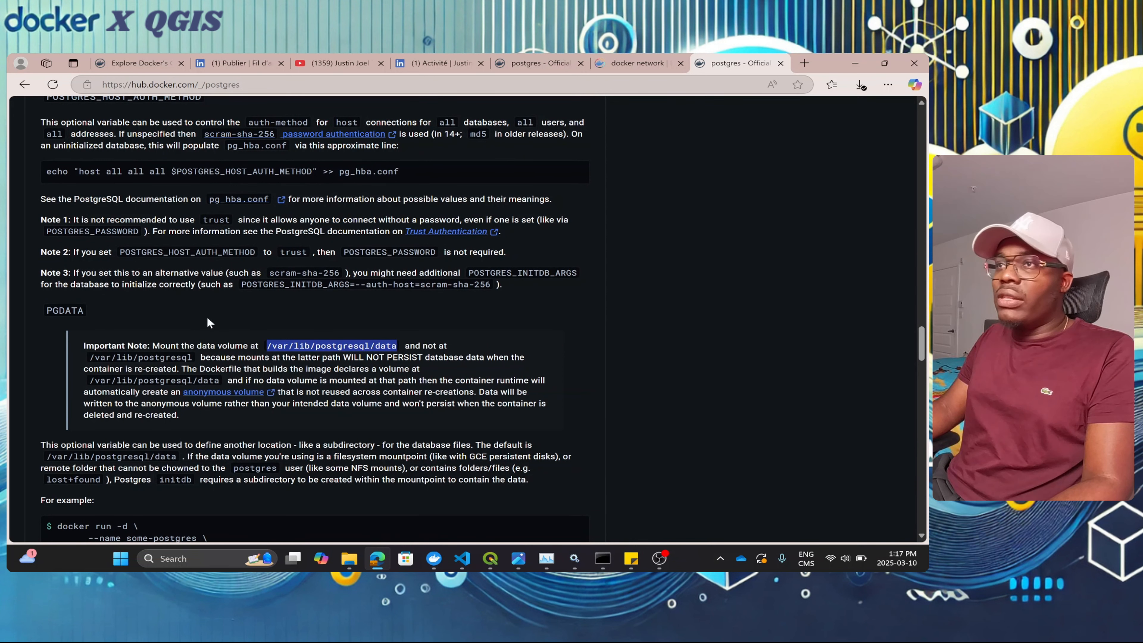
{"action": "left_click", "coordinate": [333, 355]}
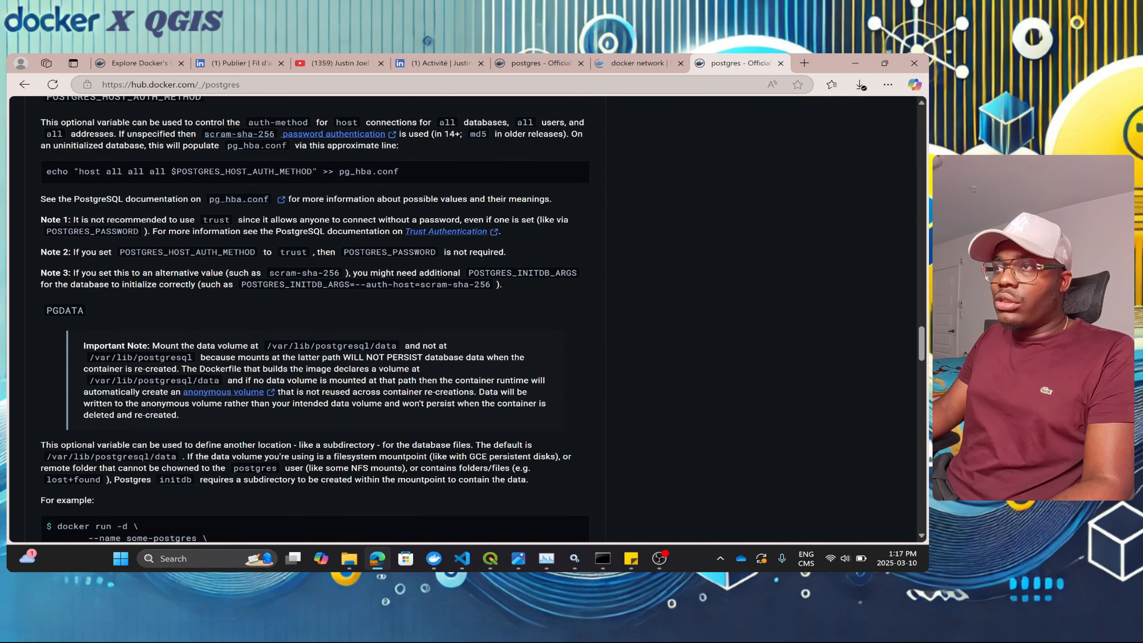
{"action": "left_click_drag", "start_coordinate": [267, 346], "coordinate": [397, 345]}
{"action": "key", "text": "ctrl+c"}
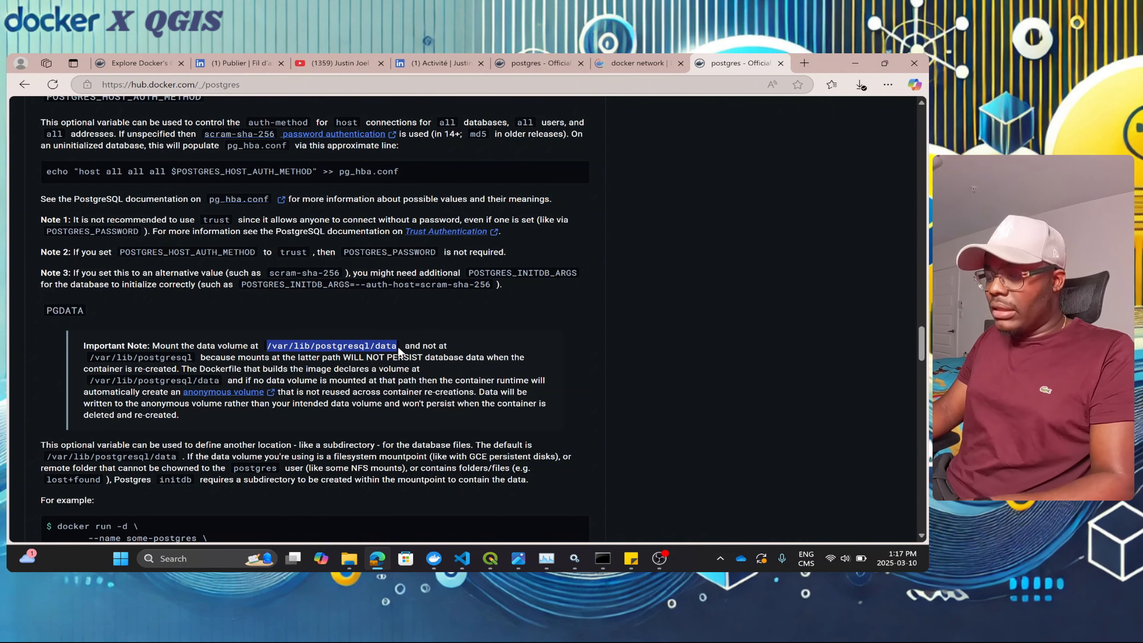
{"action": "left_click", "coordinate": [855, 62]}
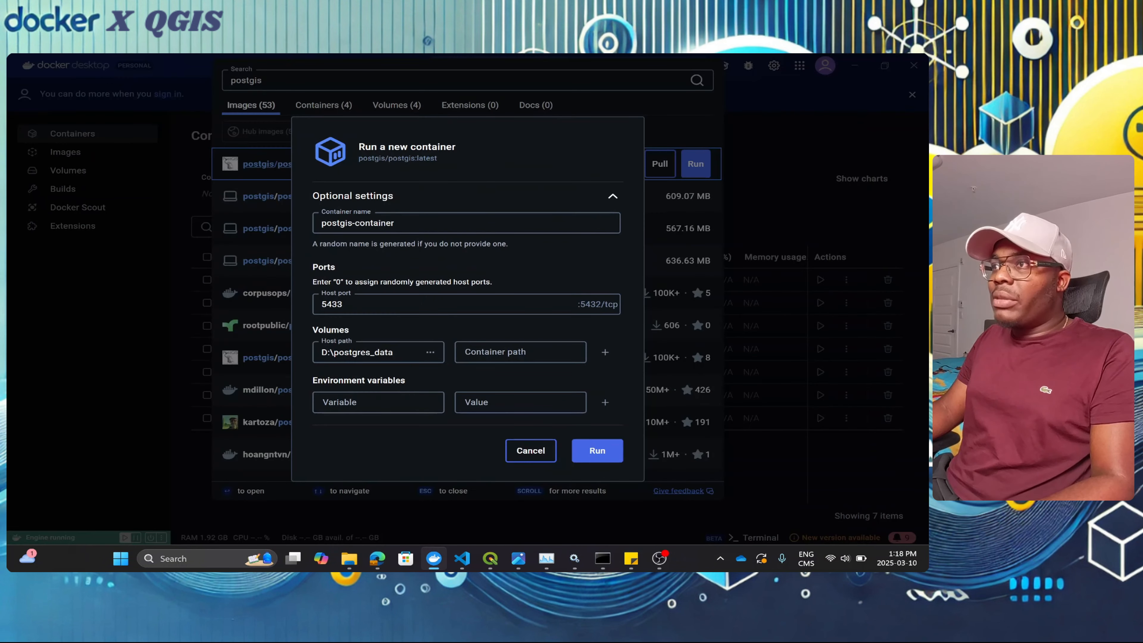
Step: Paste /var/lib/postgresql/data as the volume's container path
{"action": "left_click", "coordinate": [468, 353]}
{"action": "key", "text": "ctrl+v"}
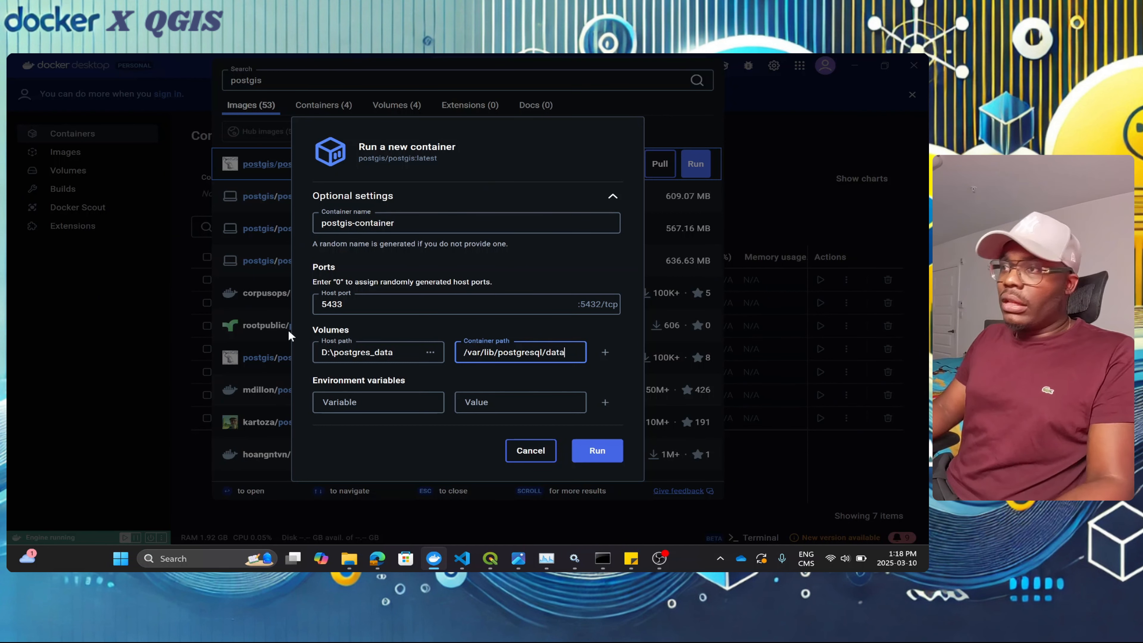
{"action": "mouse_move", "coordinate": [368, 562]}
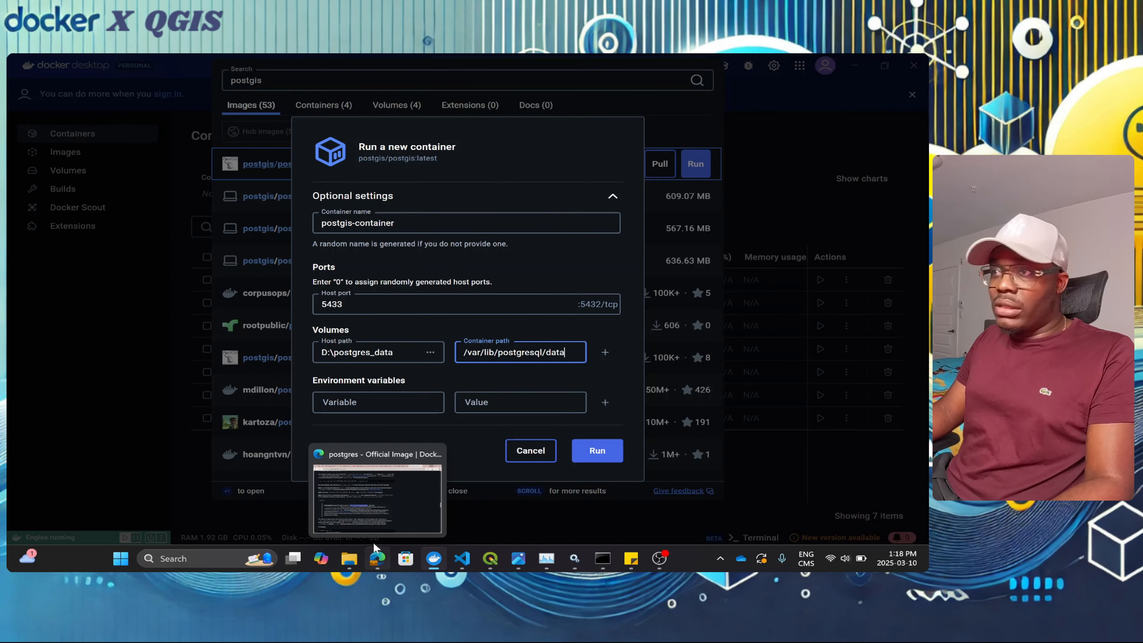
{"action": "mouse_move", "coordinate": [375, 509]}
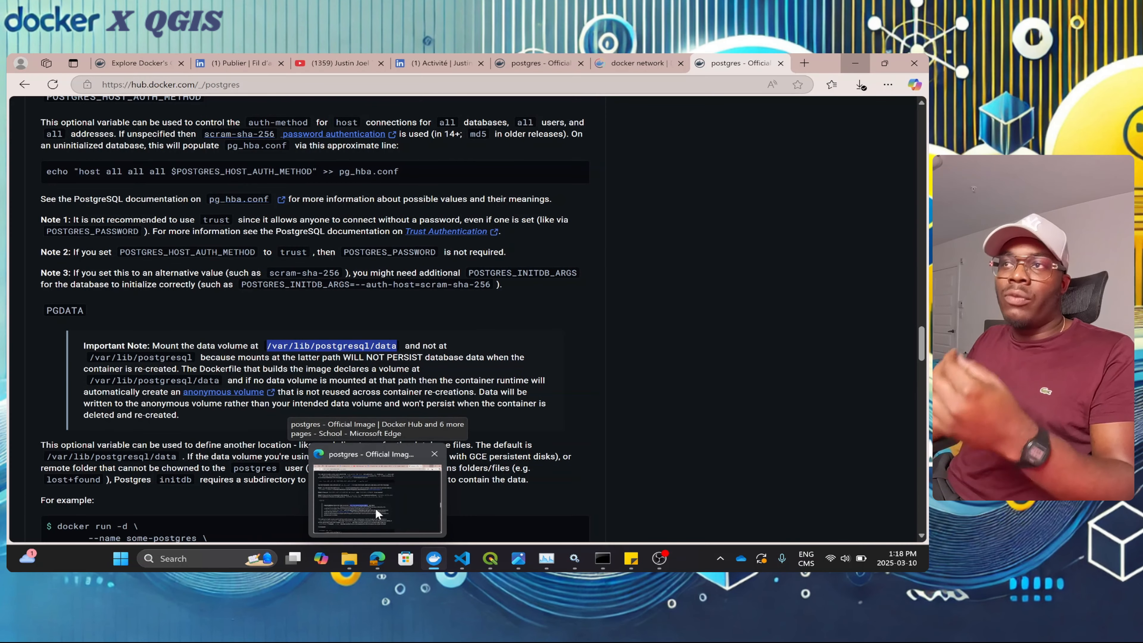
{"action": "left_click", "coordinate": [375, 508]}
{"action": "scroll", "coordinate": [375, 509], "scroll_direction": "up", "scroll_amount": 4}
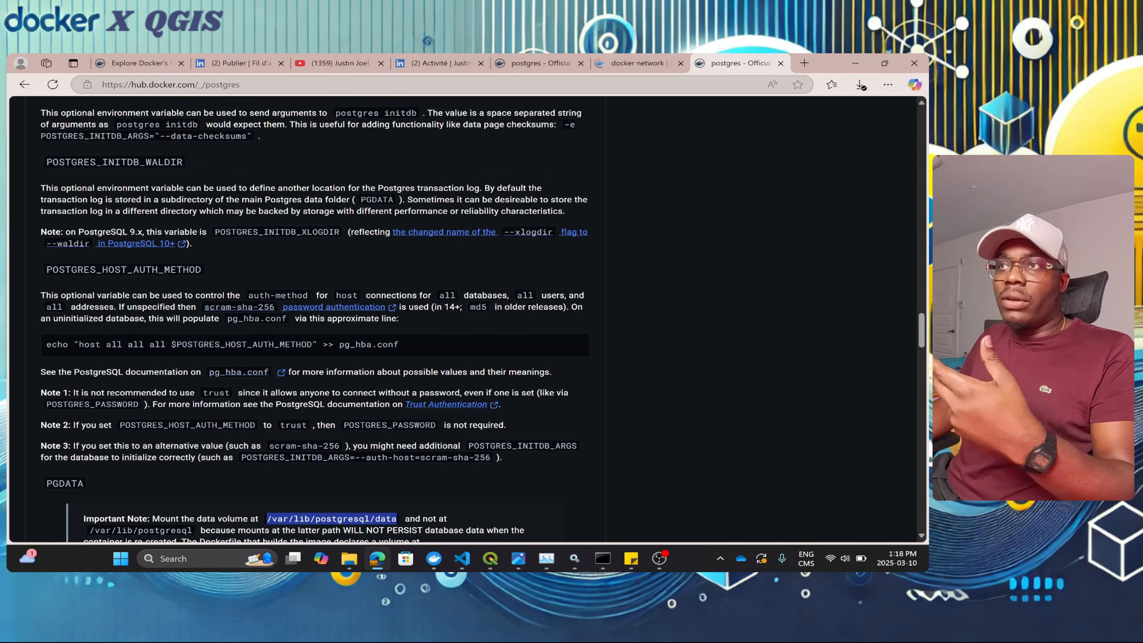
{"action": "scroll", "coordinate": [239, 355], "scroll_direction": "up", "scroll_amount": 5}
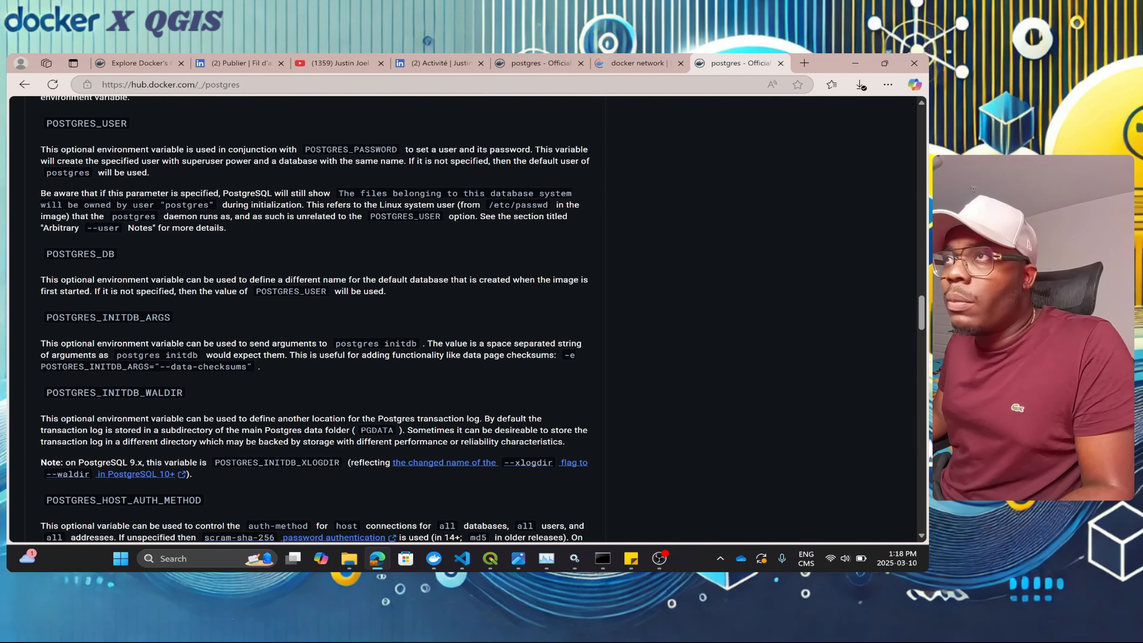
{"action": "scroll", "coordinate": [315, 318], "scroll_direction": "up", "scroll_amount": 8}
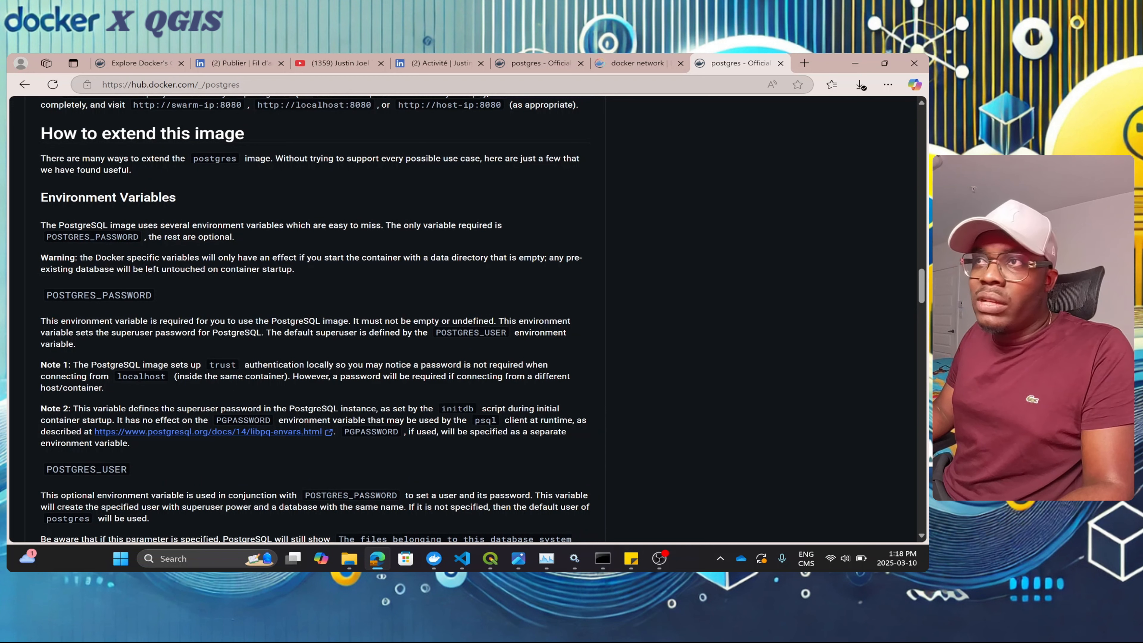
{"action": "left_click_drag", "start_coordinate": [41, 197], "coordinate": [169, 198]}
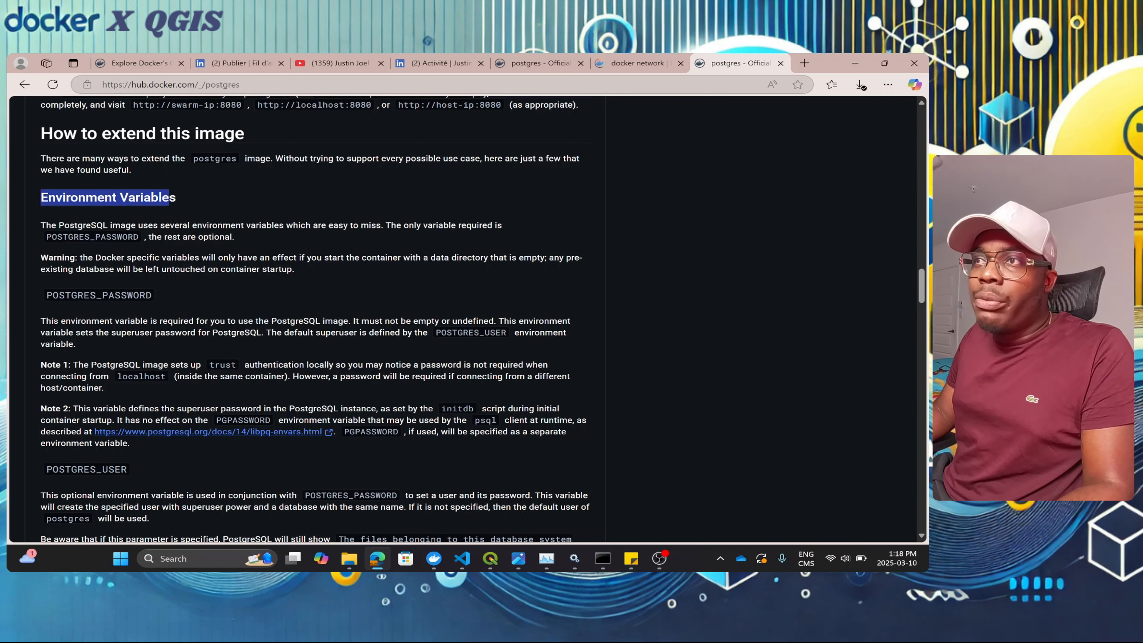
{"action": "left_click_drag", "start_coordinate": [47, 295], "coordinate": [200, 323]}
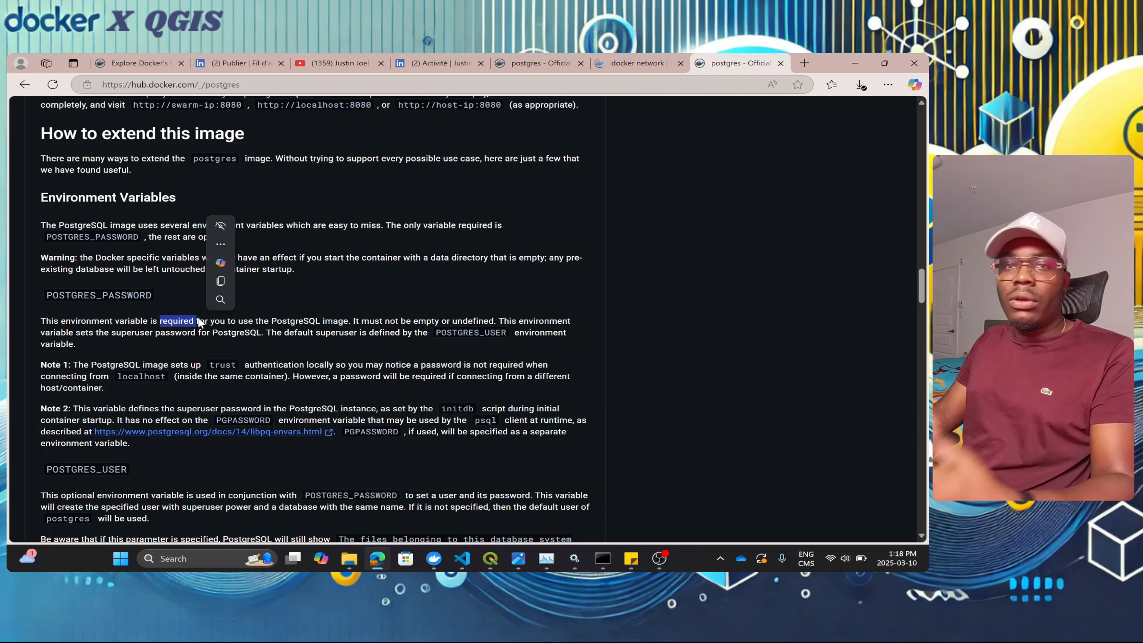
{"action": "scroll", "coordinate": [108, 356], "scroll_direction": "down", "scroll_amount": 2}
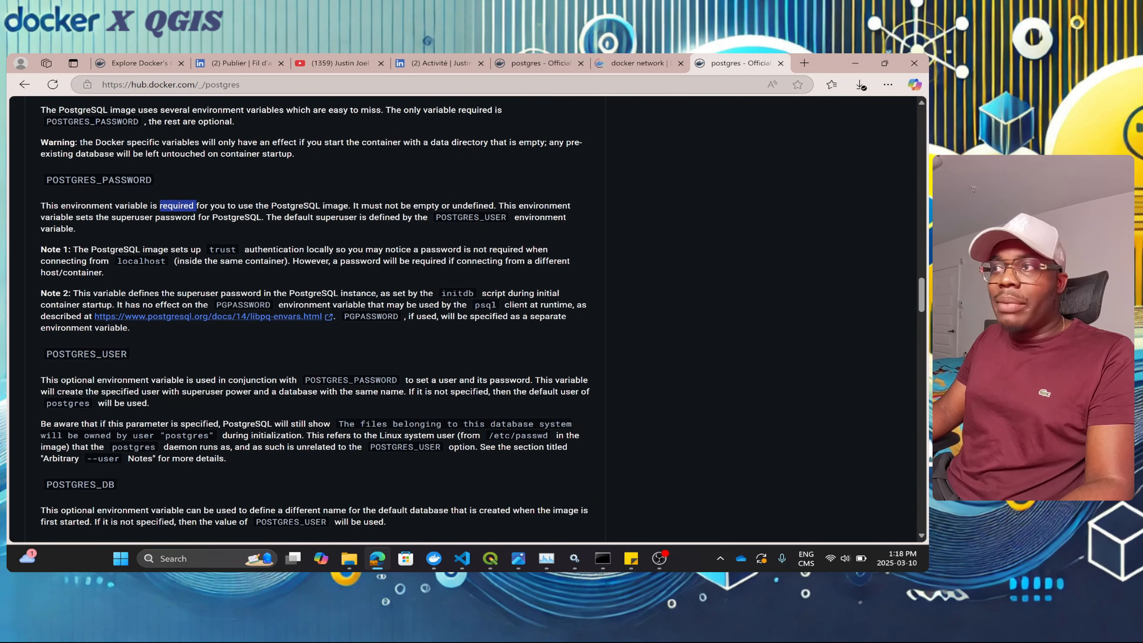
{"action": "left_click_drag", "start_coordinate": [411, 391], "coordinate": [484, 391]}
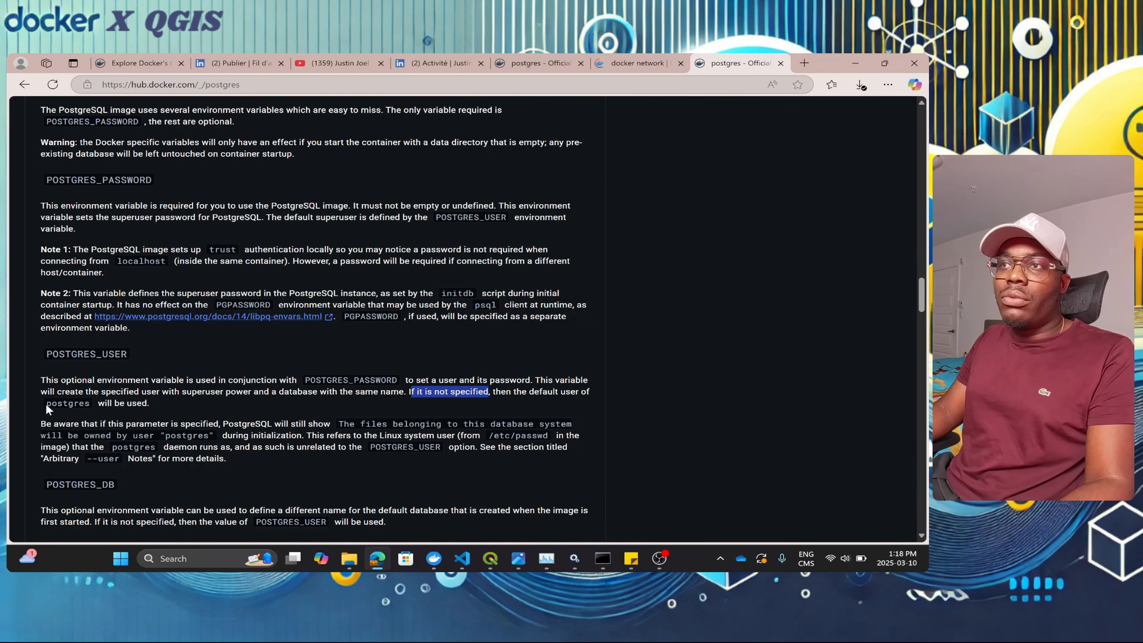
{"action": "double_click", "coordinate": [92, 404]}
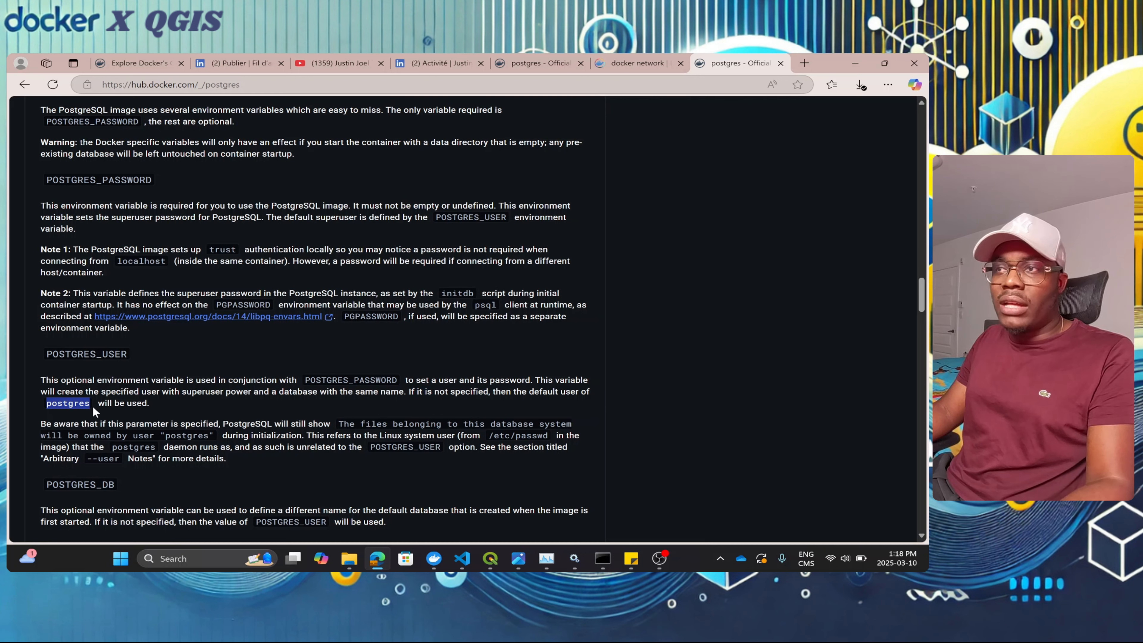
{"action": "scroll", "coordinate": [93, 405], "scroll_direction": "down", "scroll_amount": 1}
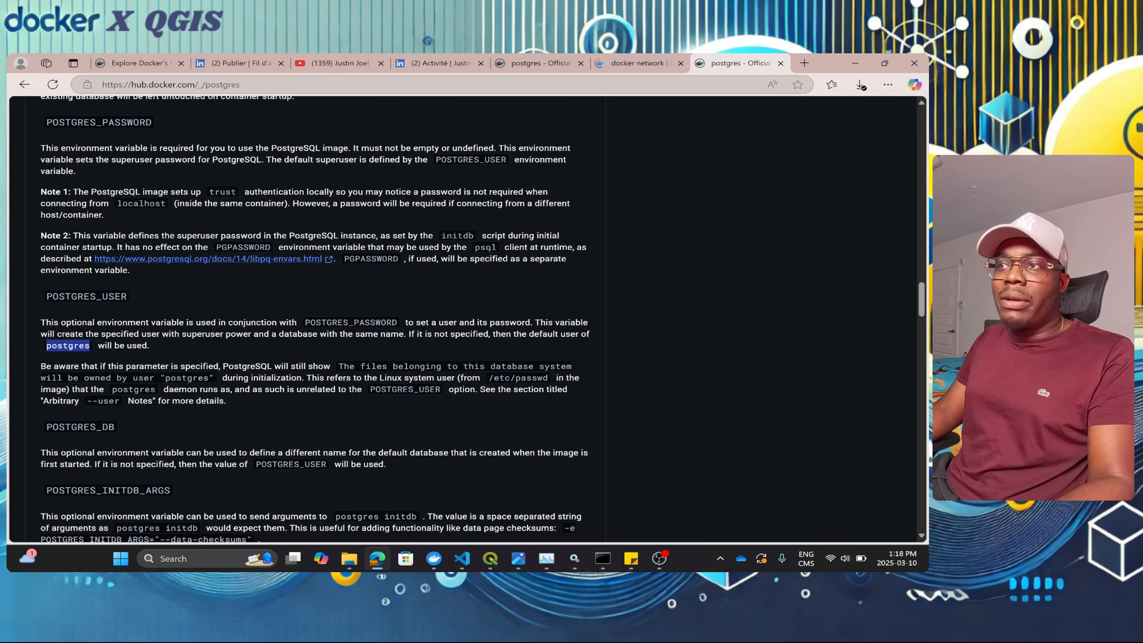
{"action": "scroll", "coordinate": [315, 320], "scroll_direction": "up", "scroll_amount": 2}
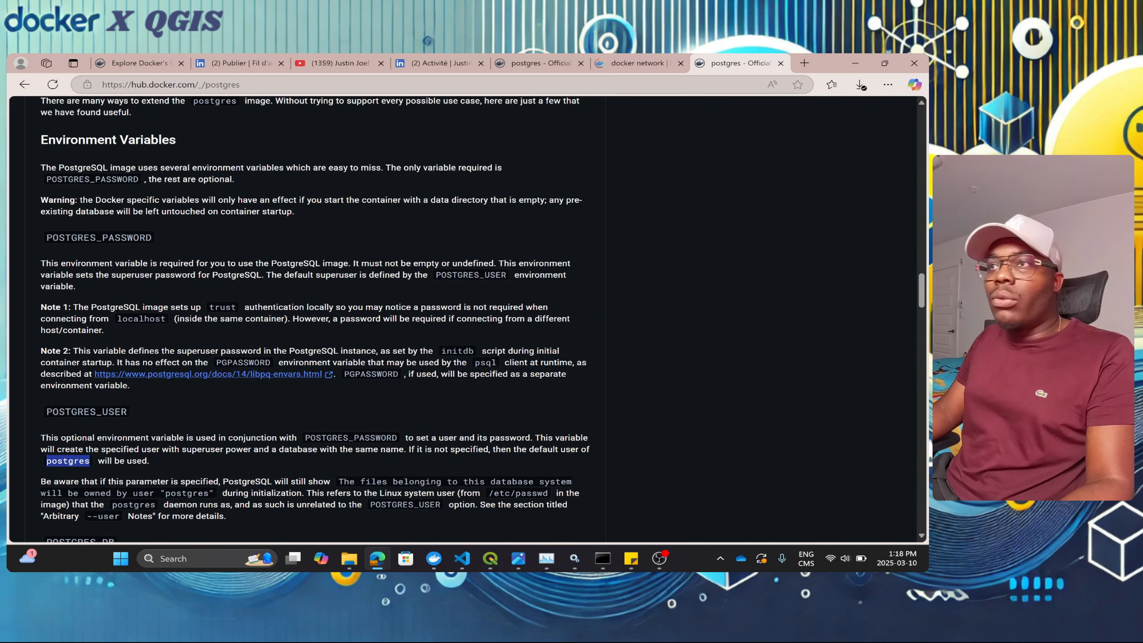
{"action": "left_click_drag", "start_coordinate": [53, 237], "coordinate": [170, 235]}
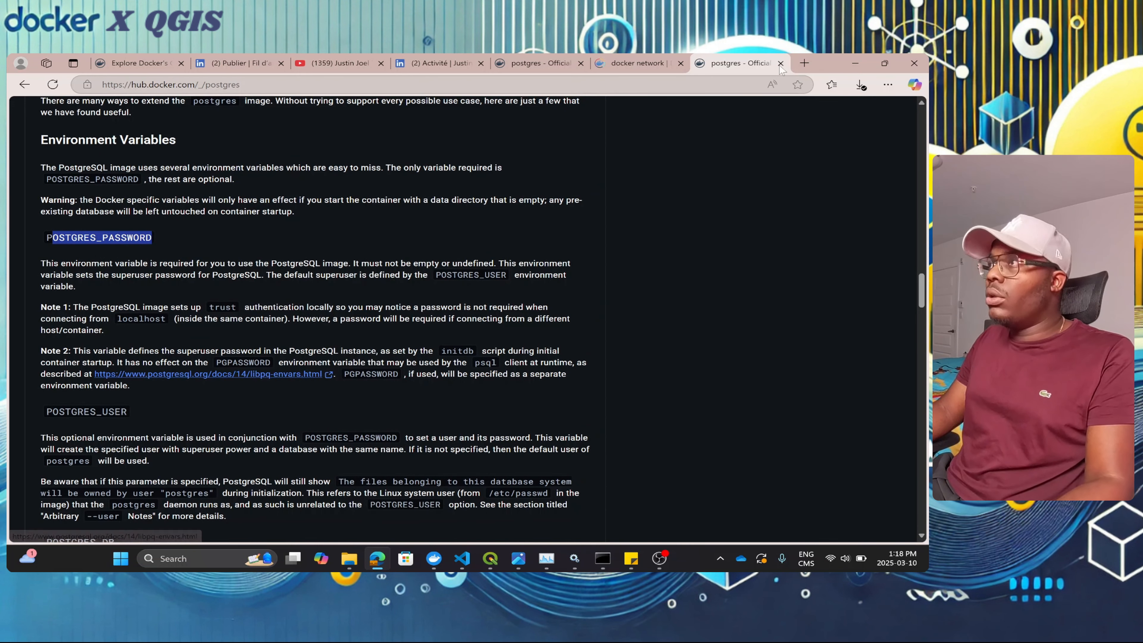
{"action": "left_click", "coordinate": [854, 63]}
Step: Add a POSTGRES_PASSWORD environment variable and move to its value field
{"action": "left_click", "coordinate": [378, 402]}
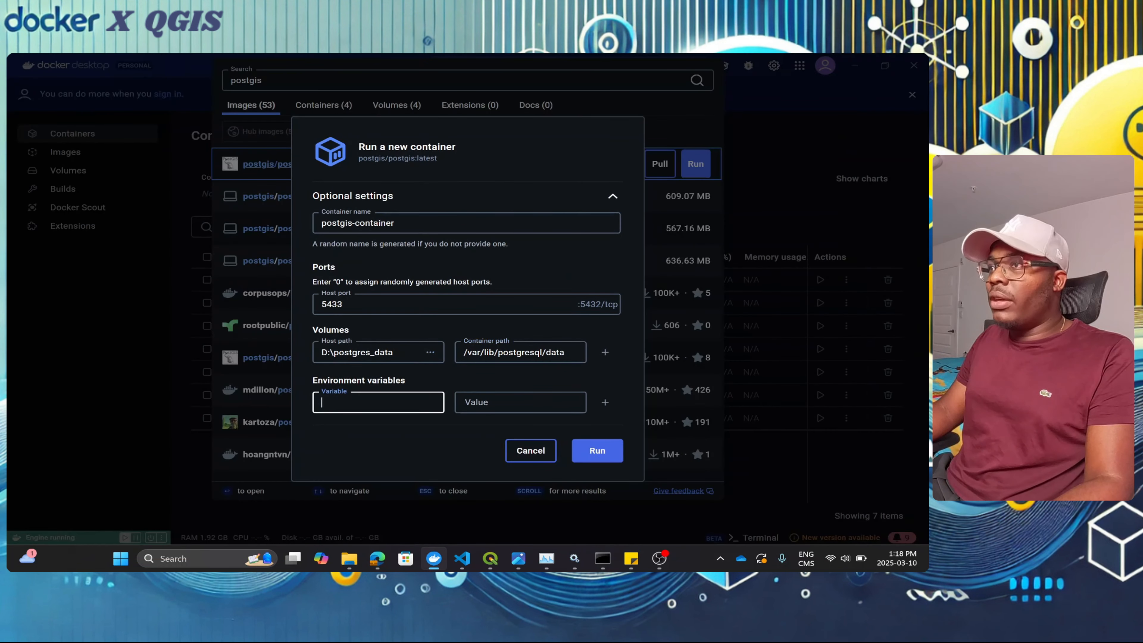
{"action": "type", "text": "POSTGRES"}
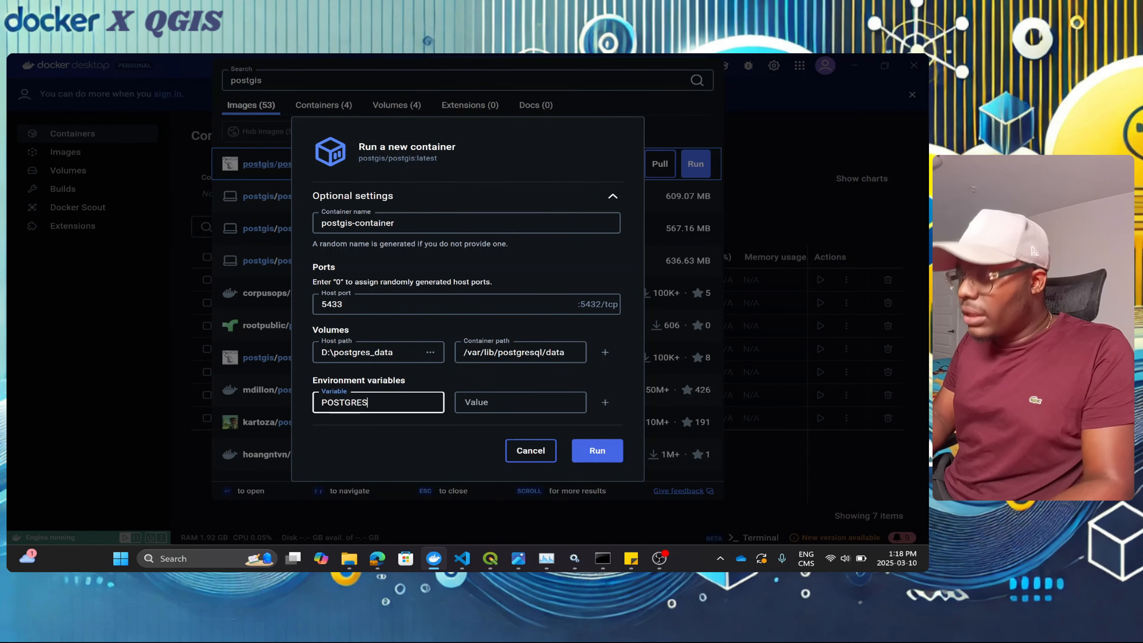
{"action": "type", "text": "_PASSWO"}
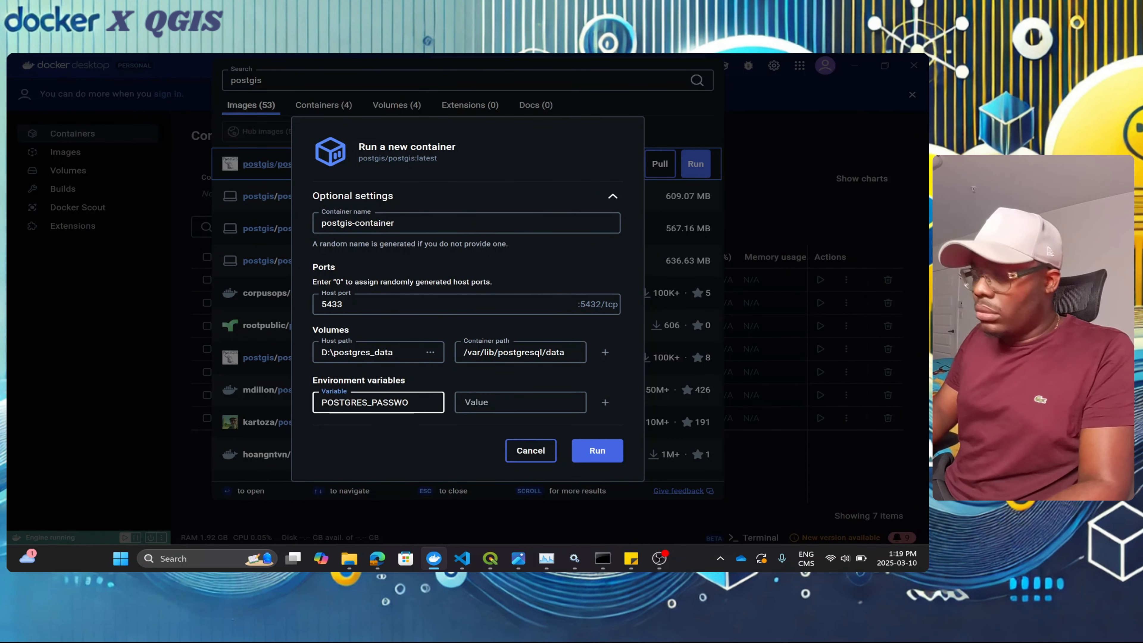
{"action": "type", "text": "RD"}
{"action": "key", "text": "Tab"}
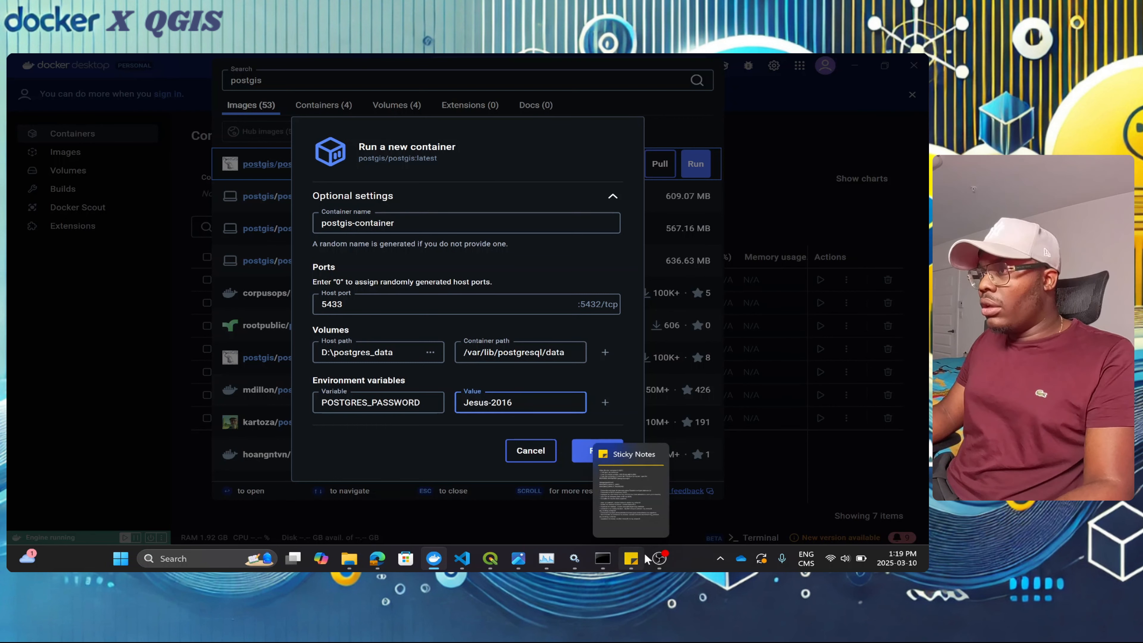
Step: In Command Prompt, recall the earlier docker run command for postgis-container
{"action": "mouse_move", "coordinate": [603, 558]}
{"action": "left_click", "coordinate": [606, 511]}
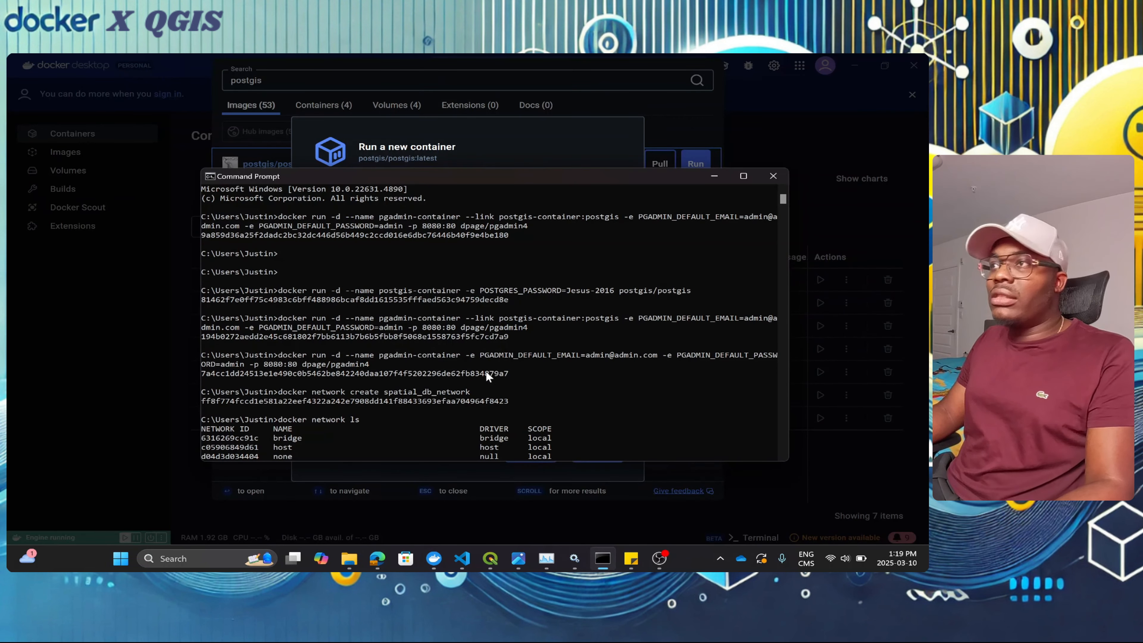
{"action": "scroll", "coordinate": [524, 402], "scroll_direction": "down", "scroll_amount": 8}
{"action": "scroll", "coordinate": [526, 401], "scroll_direction": "down", "scroll_amount": 10}
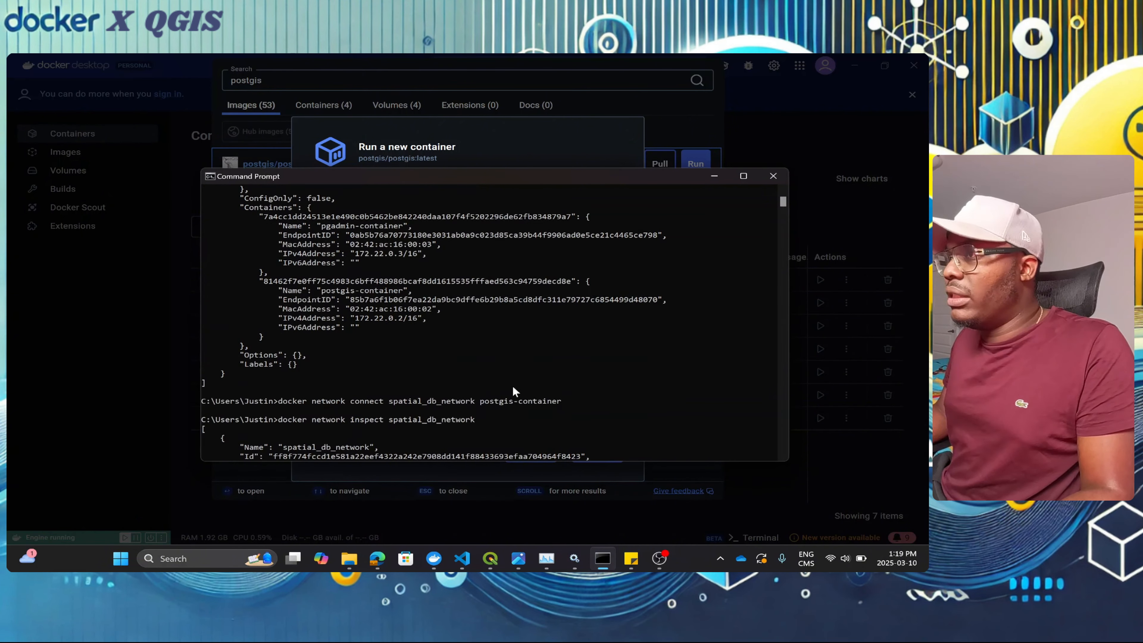
{"action": "scroll", "coordinate": [512, 385], "scroll_direction": "up", "scroll_amount": 10}
{"action": "scroll", "coordinate": [515, 374], "scroll_direction": "down", "scroll_amount": 15}
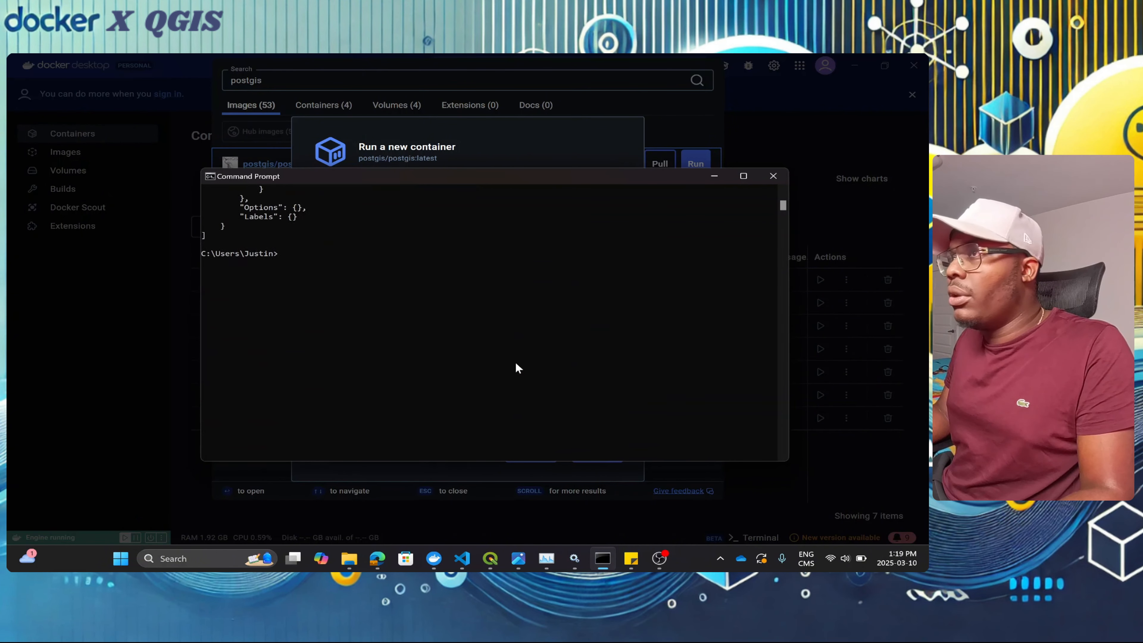
{"action": "scroll", "coordinate": [516, 368], "scroll_direction": "up", "scroll_amount": 1}
{"action": "key", "text": "Up"}
{"action": "key", "text": "Up"}
{"action": "key", "text": "Up"}
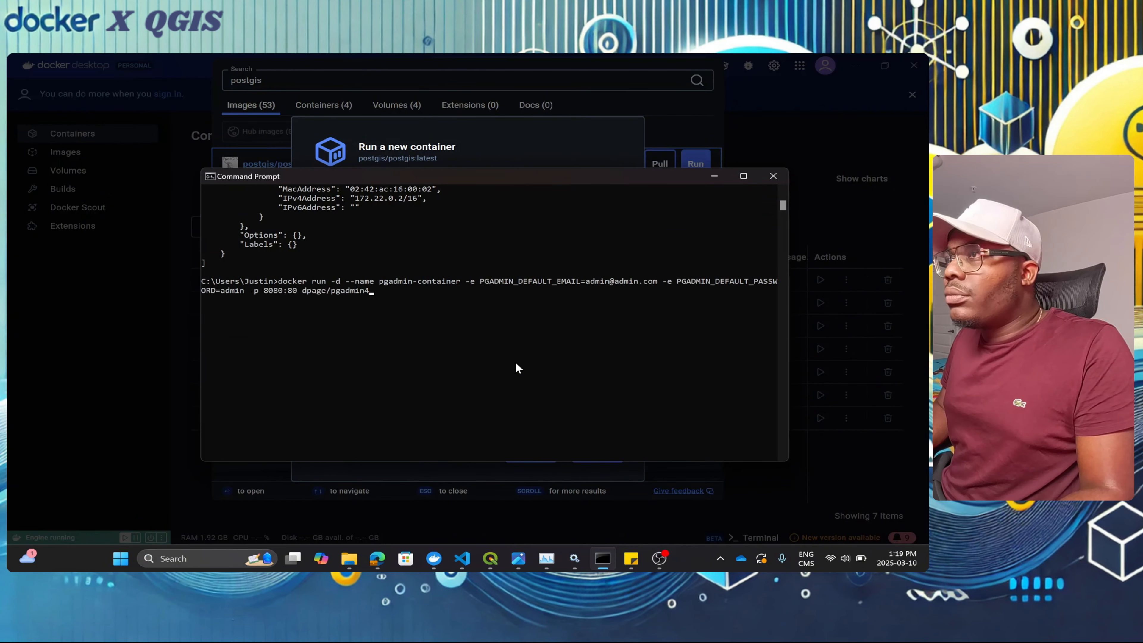
{"action": "key", "text": "Up"}
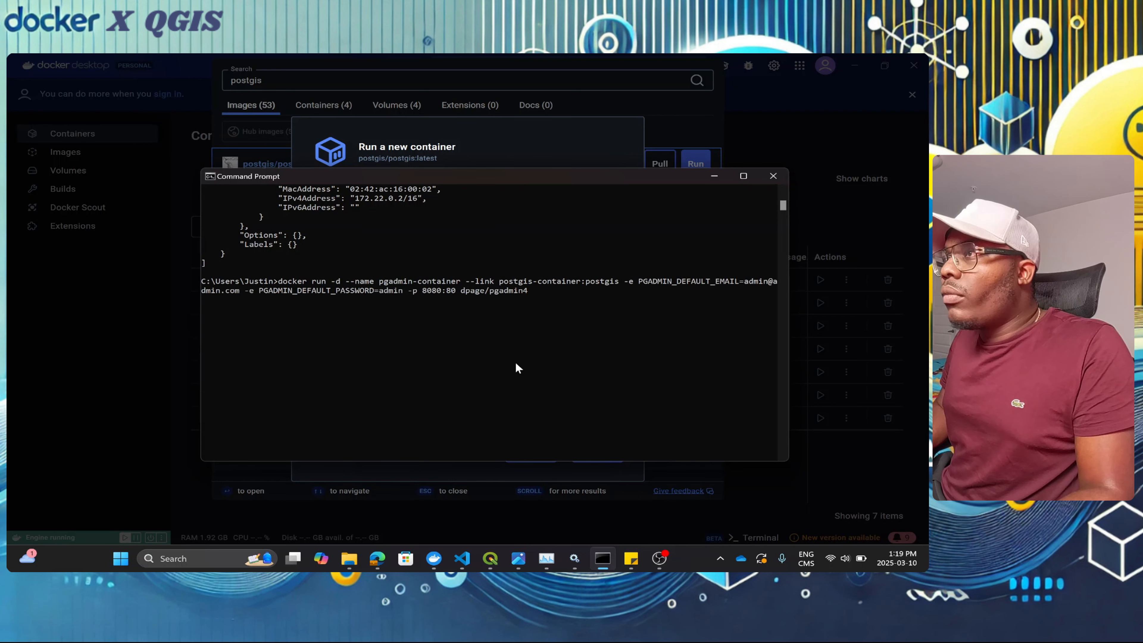
{"action": "key", "text": "Up"}
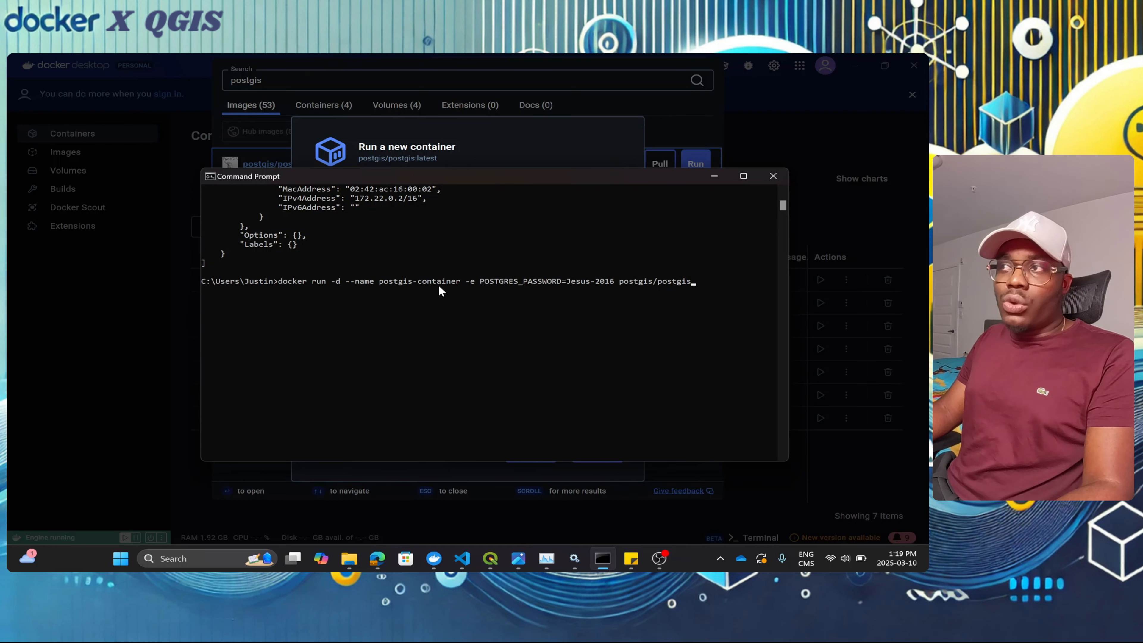
Step: Append the 5433:5432 port mapping to the command and minimize Command Prompt
{"action": "left_click_drag", "start_coordinate": [527, 178], "coordinate": [420, 344]}
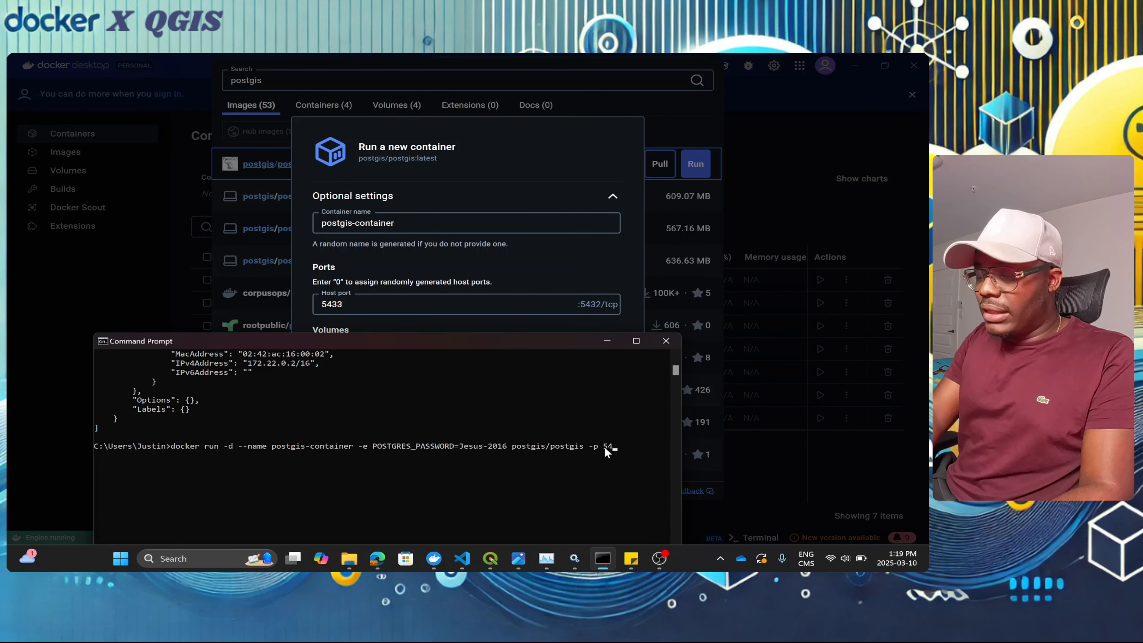
{"action": "type", "text": "5433:5432"}
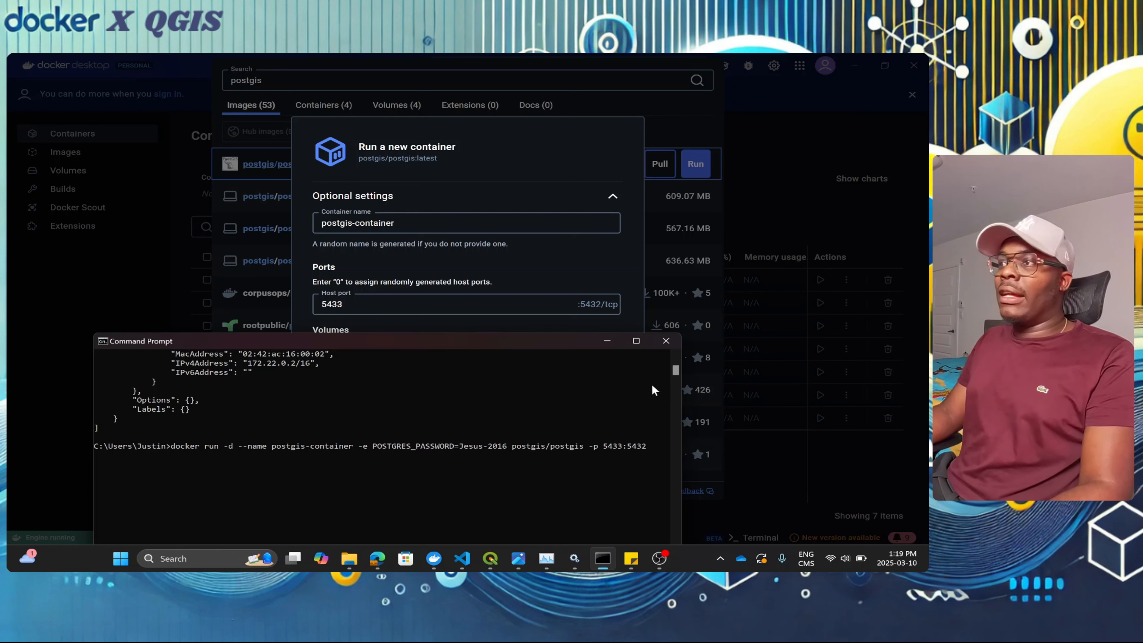
{"action": "left_click", "coordinate": [606, 342]}
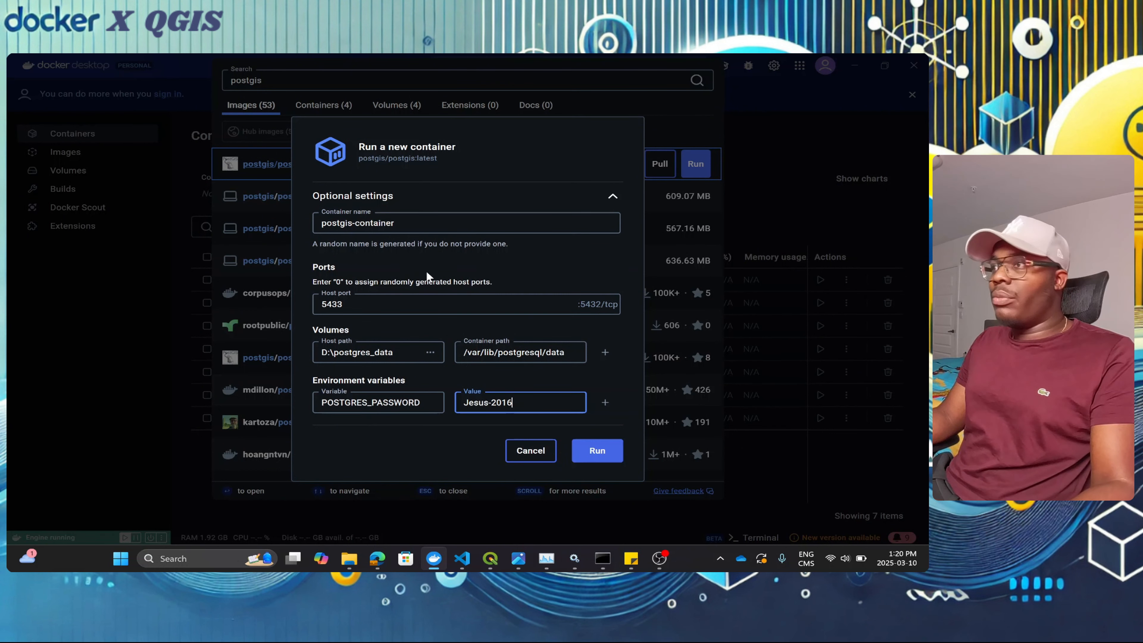
Step: Run postgis-container and check that D:\postgres_data fills with database files again
{"action": "left_click", "coordinate": [596, 453]}
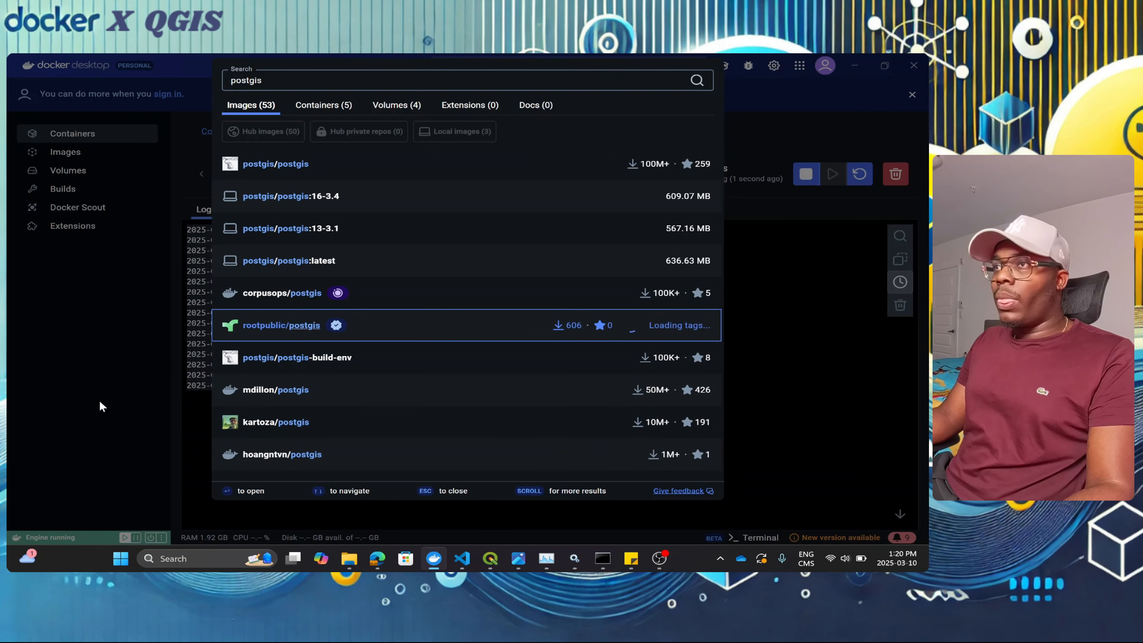
{"action": "left_click", "coordinate": [99, 399]}
{"action": "mouse_move", "coordinate": [462, 558]}
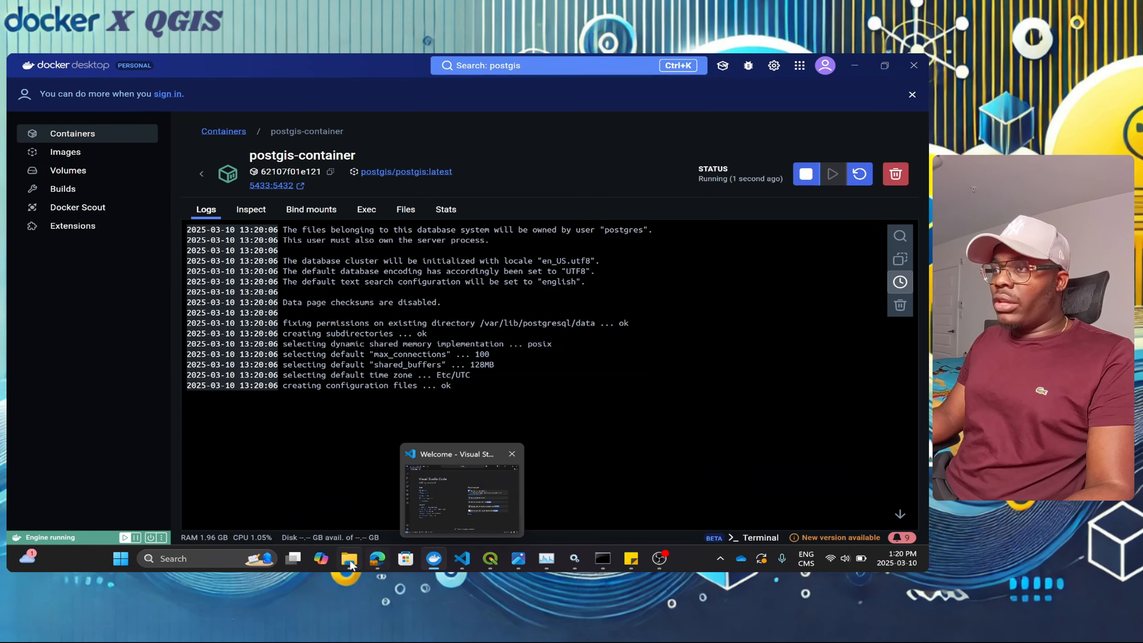
{"action": "mouse_move", "coordinate": [349, 560]}
{"action": "left_click", "coordinate": [356, 496]}
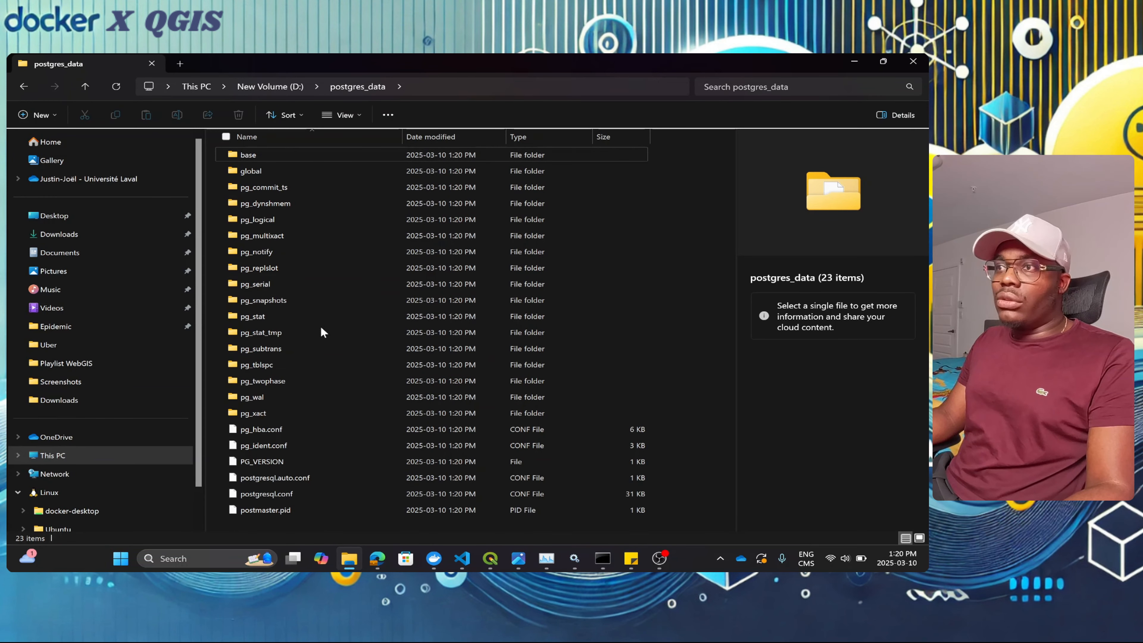
{"action": "left_click", "coordinate": [853, 63]}
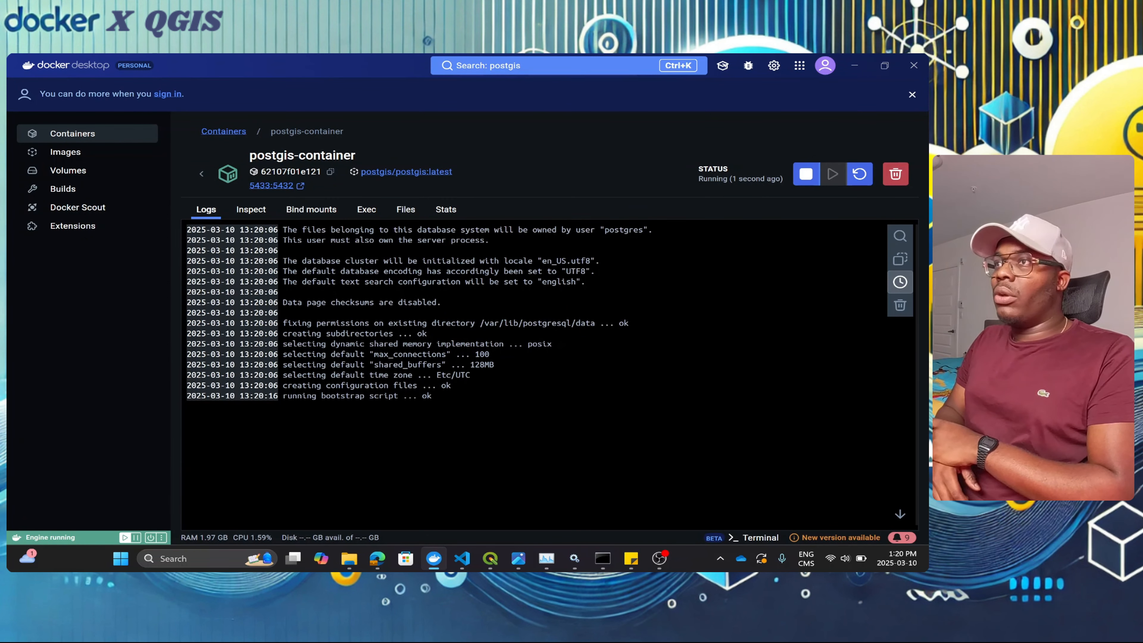
Step: Open postgis-container's Files view, expand var, and check the PGDATA note in the postgres docs
{"action": "left_click", "coordinate": [404, 210]}
{"action": "scroll", "coordinate": [225, 409], "scroll_direction": "down", "scroll_amount": 5}
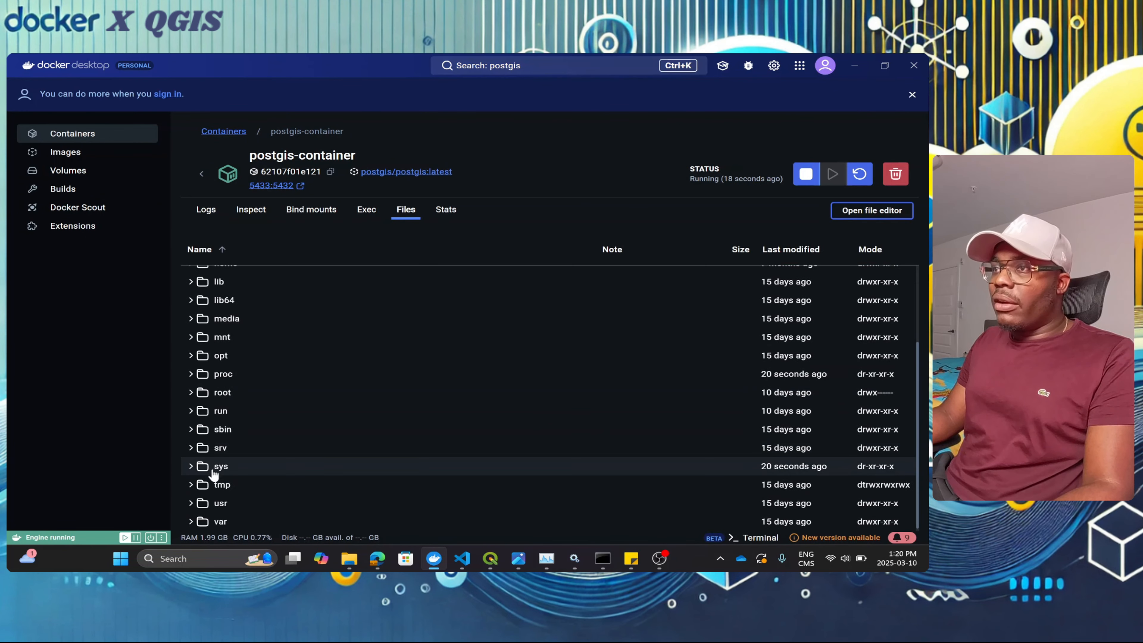
{"action": "left_click", "coordinate": [216, 521]}
{"action": "scroll", "coordinate": [270, 473], "scroll_direction": "down", "scroll_amount": 4}
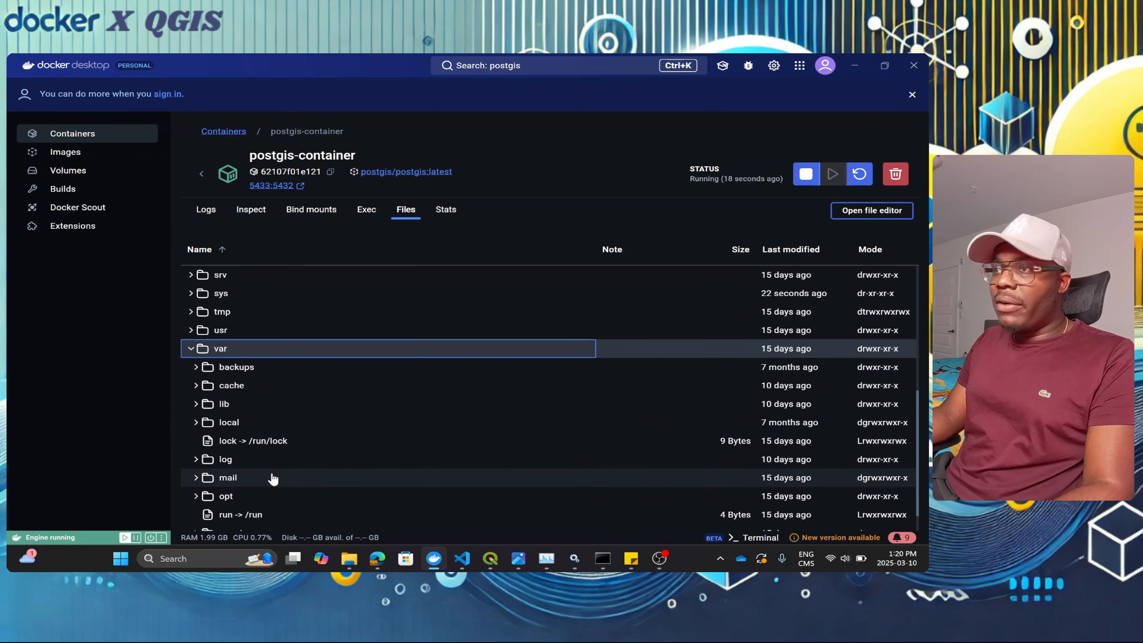
{"action": "mouse_move", "coordinate": [461, 558]}
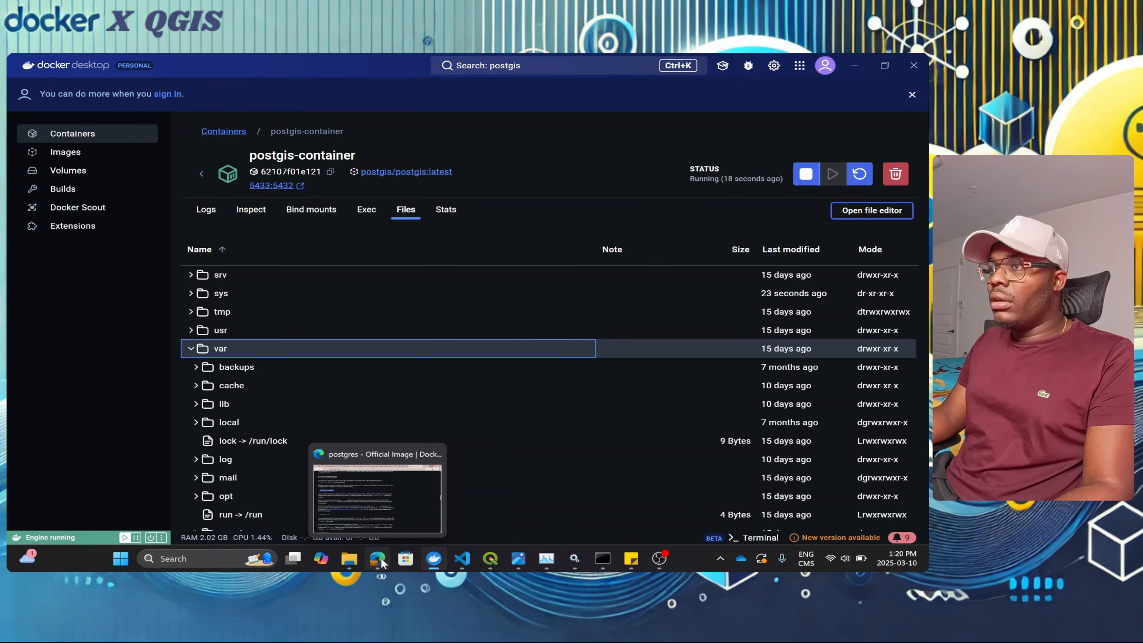
{"action": "left_click", "coordinate": [387, 492]}
{"action": "scroll", "coordinate": [251, 379], "scroll_direction": "up", "scroll_amount": 5}
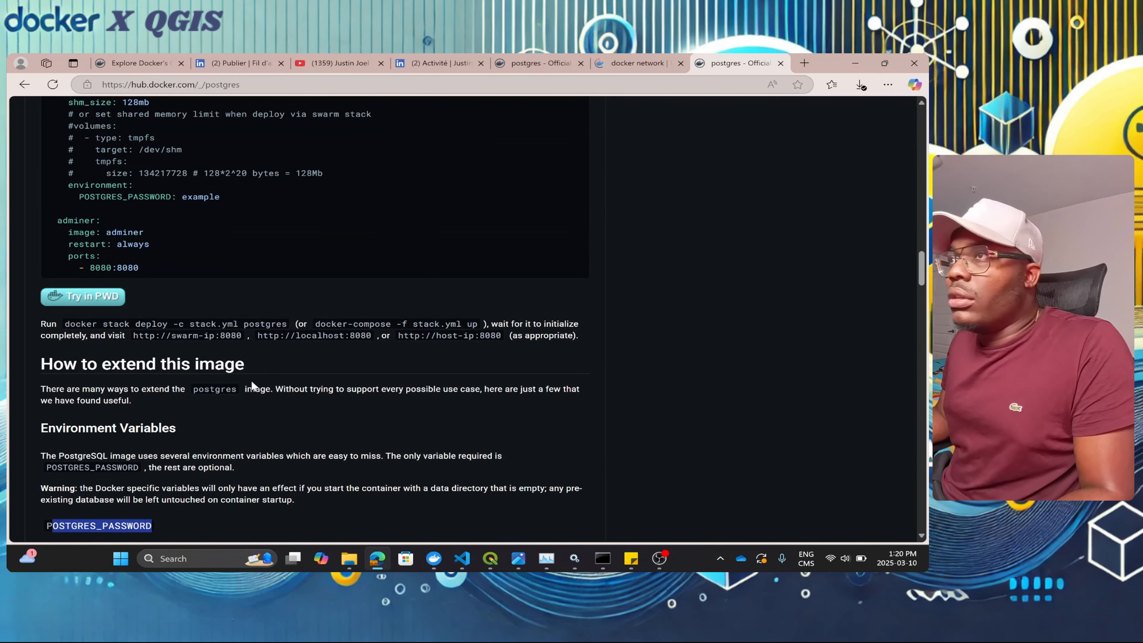
{"action": "scroll", "coordinate": [251, 380], "scroll_direction": "down", "scroll_amount": 15}
{"action": "scroll", "coordinate": [252, 379], "scroll_direction": "down", "scroll_amount": 4}
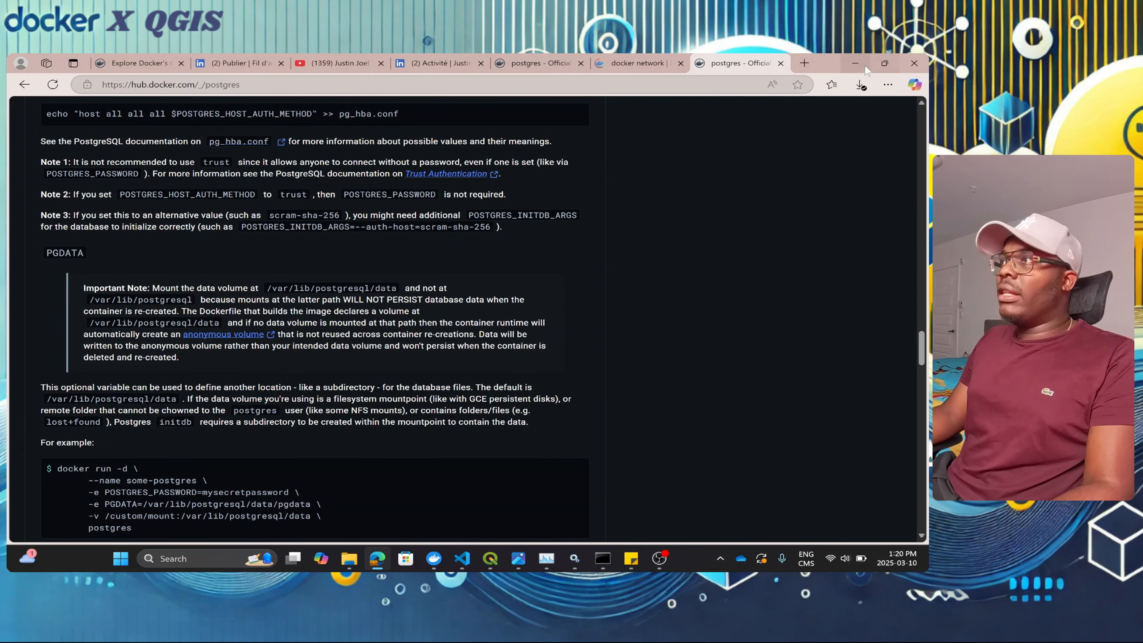
{"action": "key", "text": "alt+Tab"}
{"action": "scroll", "coordinate": [220, 486], "scroll_direction": "down", "scroll_amount": 1}
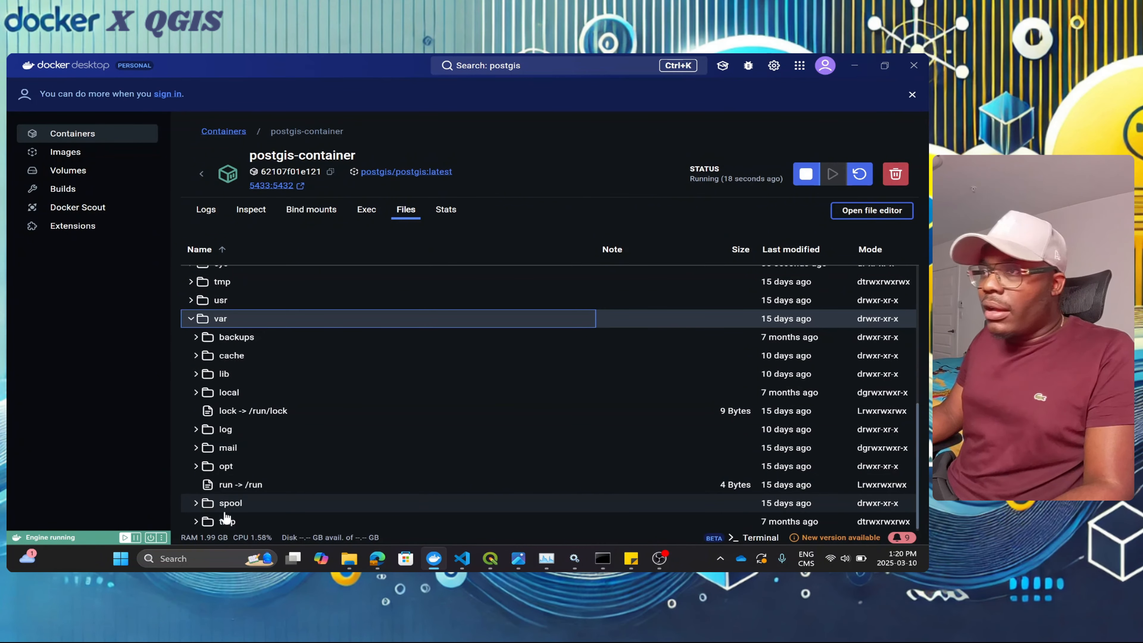
Step: Expand lib, postgresql and data to list the /var/lib/postgresql/data contents
{"action": "left_click", "coordinate": [194, 380]}
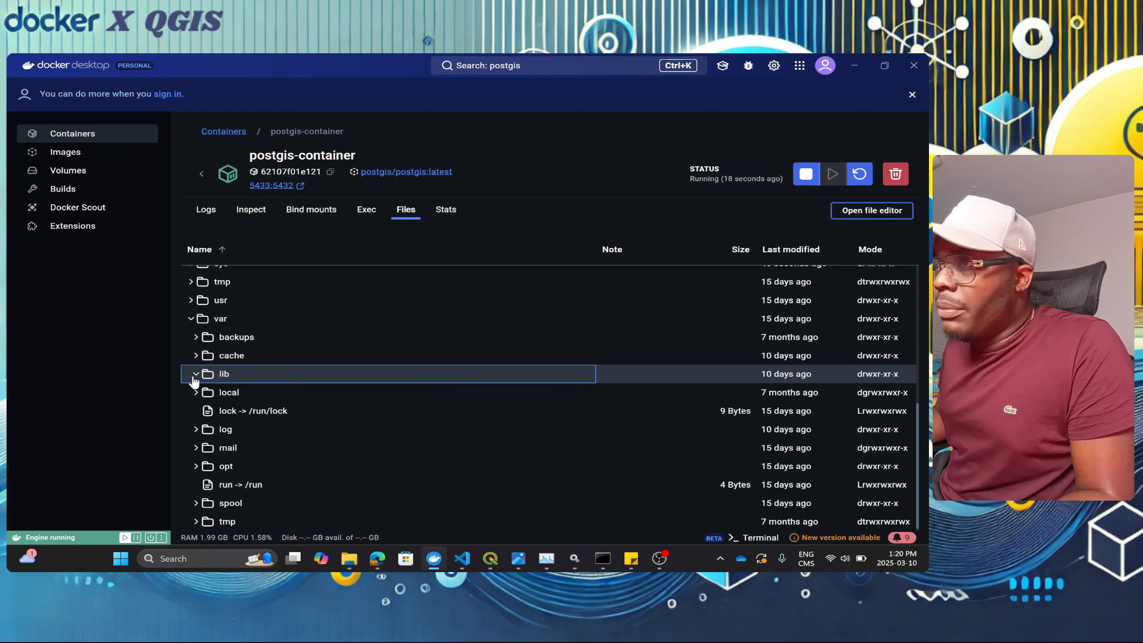
{"action": "left_click", "coordinate": [194, 378]}
{"action": "scroll", "coordinate": [216, 418], "scroll_direction": "down", "scroll_amount": 1}
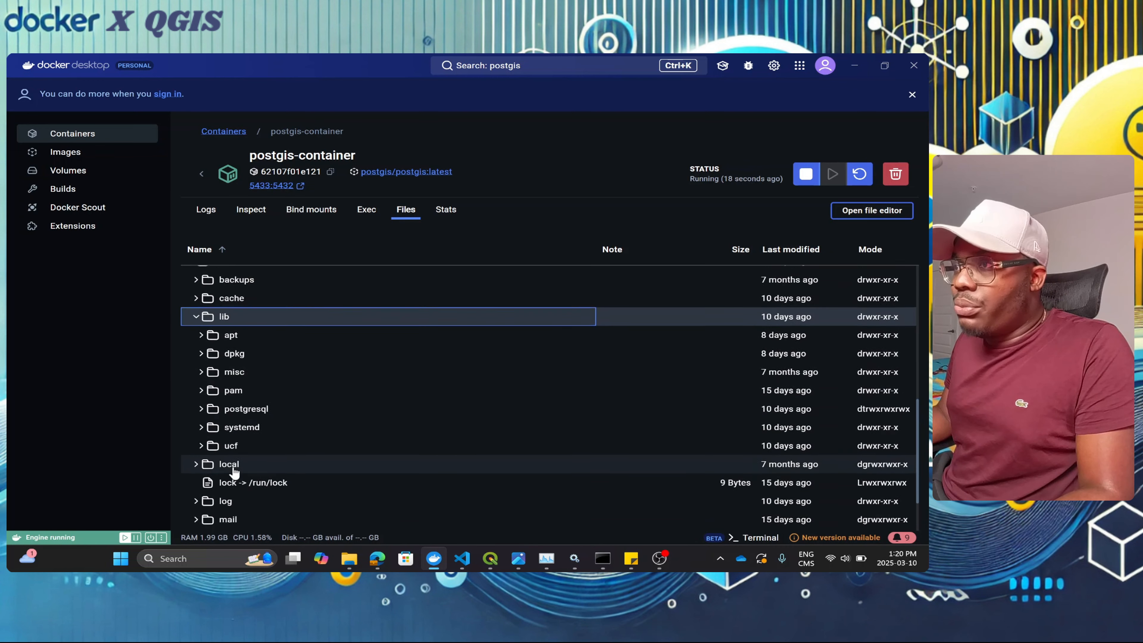
{"action": "left_click", "coordinate": [203, 409]}
{"action": "scroll", "coordinate": [204, 406], "scroll_direction": "down", "scroll_amount": 1}
{"action": "left_click", "coordinate": [207, 356]}
{"action": "left_click", "coordinate": [206, 356]}
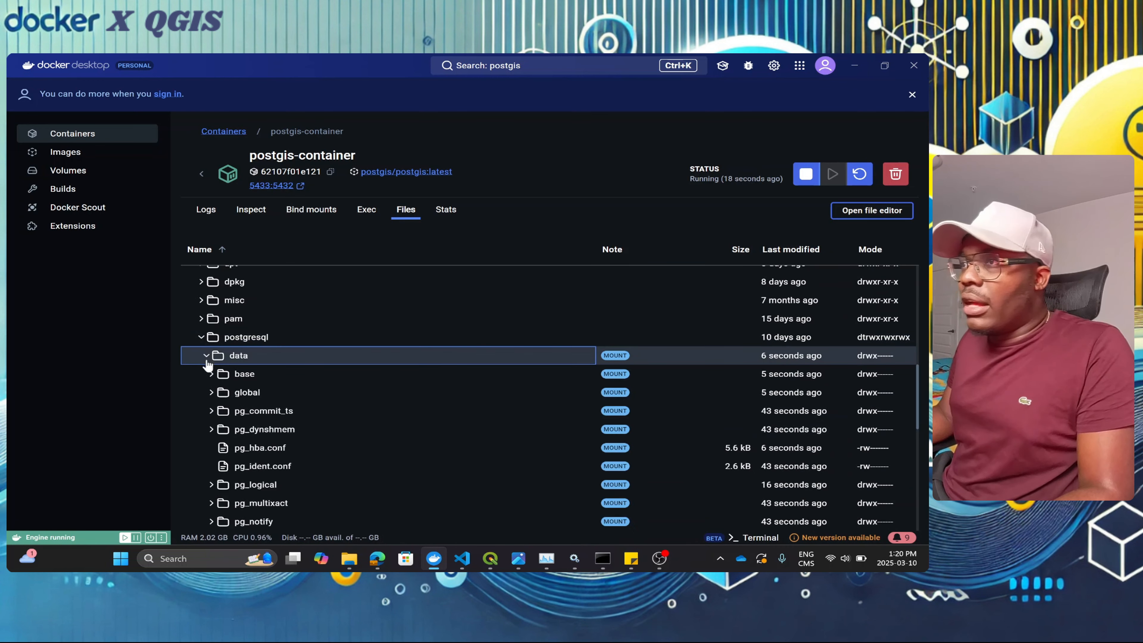
{"action": "scroll", "coordinate": [210, 364], "scroll_direction": "down", "scroll_amount": 2}
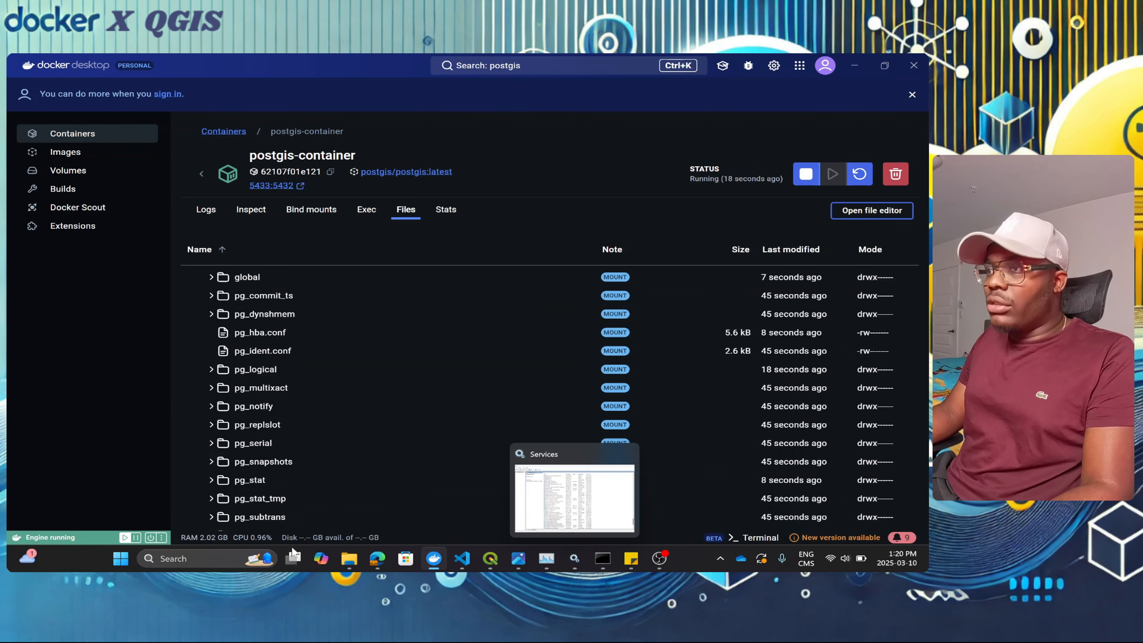
Step: Place the postgres_data folder window beside the container files to compare their contents
{"action": "mouse_move", "coordinate": [347, 560]}
{"action": "left_click", "coordinate": [370, 492]}
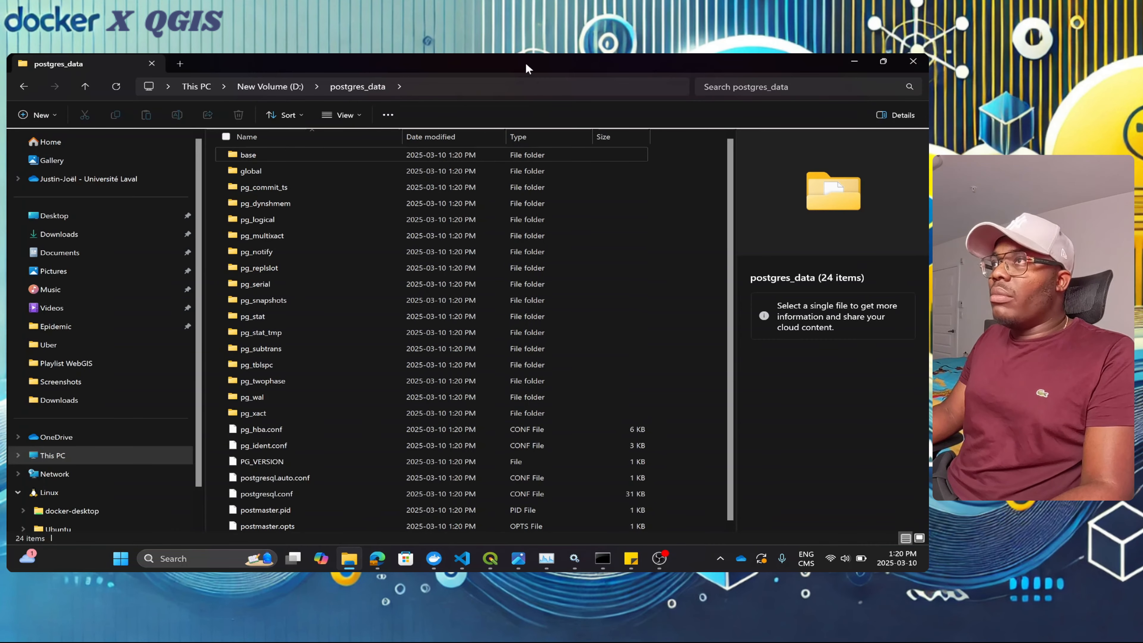
{"action": "left_click_drag", "start_coordinate": [525, 62], "coordinate": [713, 145]}
{"action": "scroll", "coordinate": [279, 383], "scroll_direction": "up", "scroll_amount": 4}
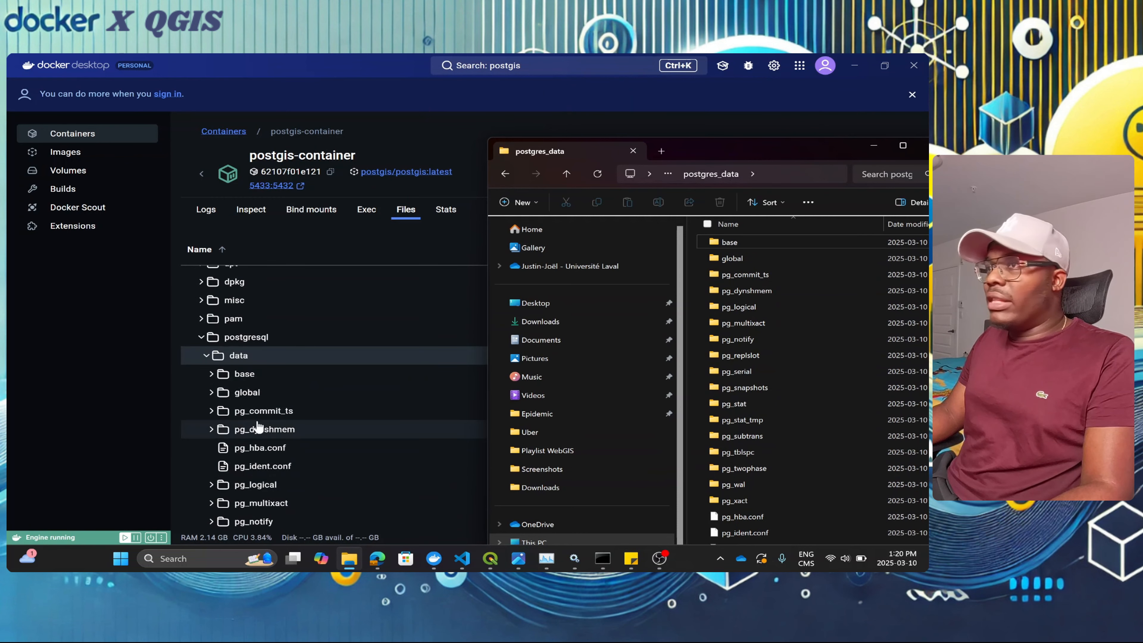
{"action": "scroll", "coordinate": [289, 450], "scroll_direction": "down", "scroll_amount": 2}
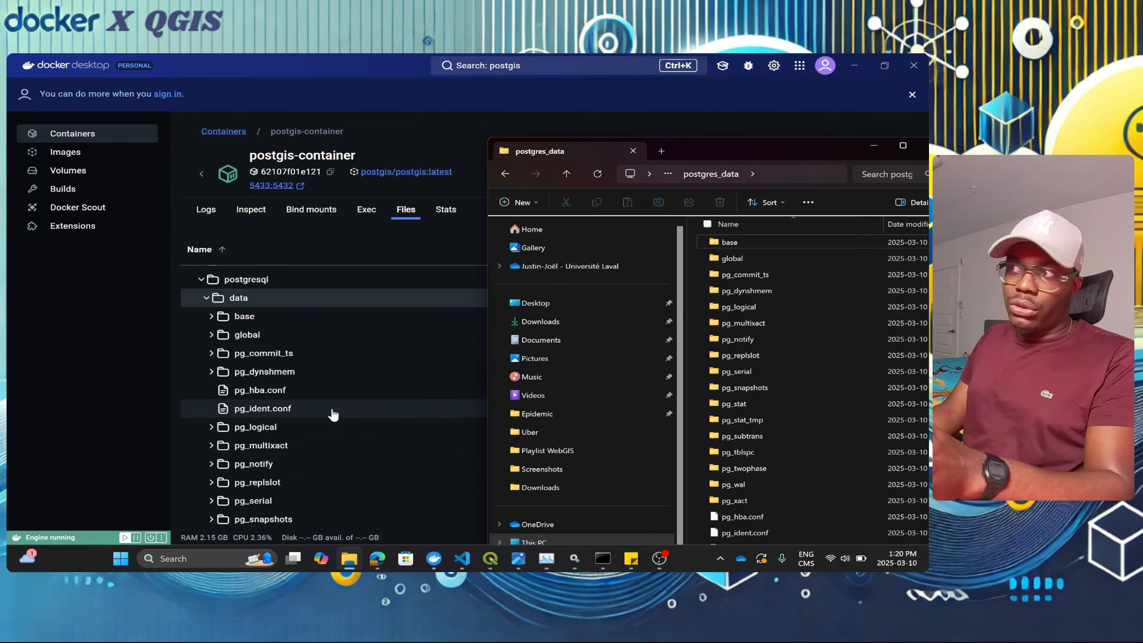
{"action": "left_click_drag", "start_coordinate": [822, 151], "coordinate": [657, 127]}
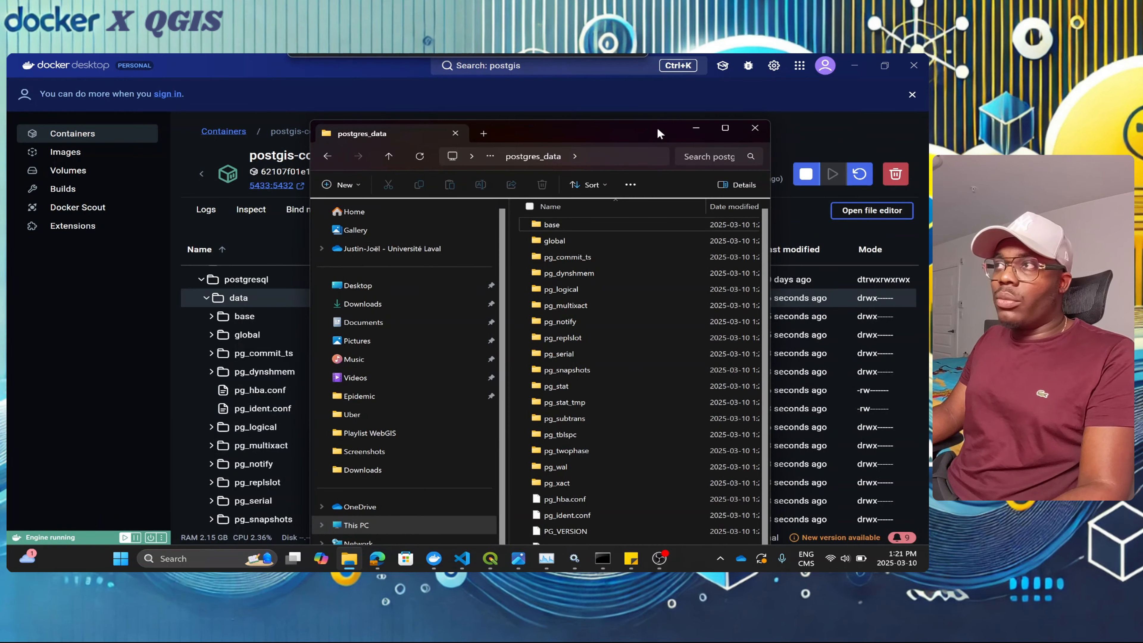
Step: Hide the folder window, collapse the data folder, and go back to the Containers list
{"action": "left_click", "coordinate": [696, 128]}
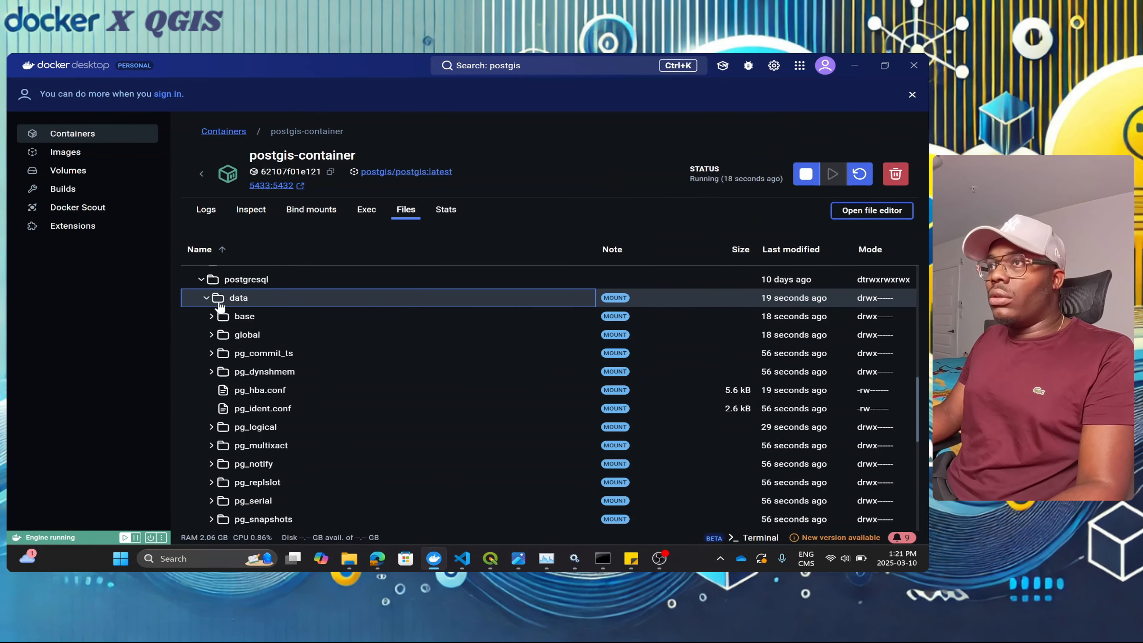
{"action": "left_click", "coordinate": [208, 299]}
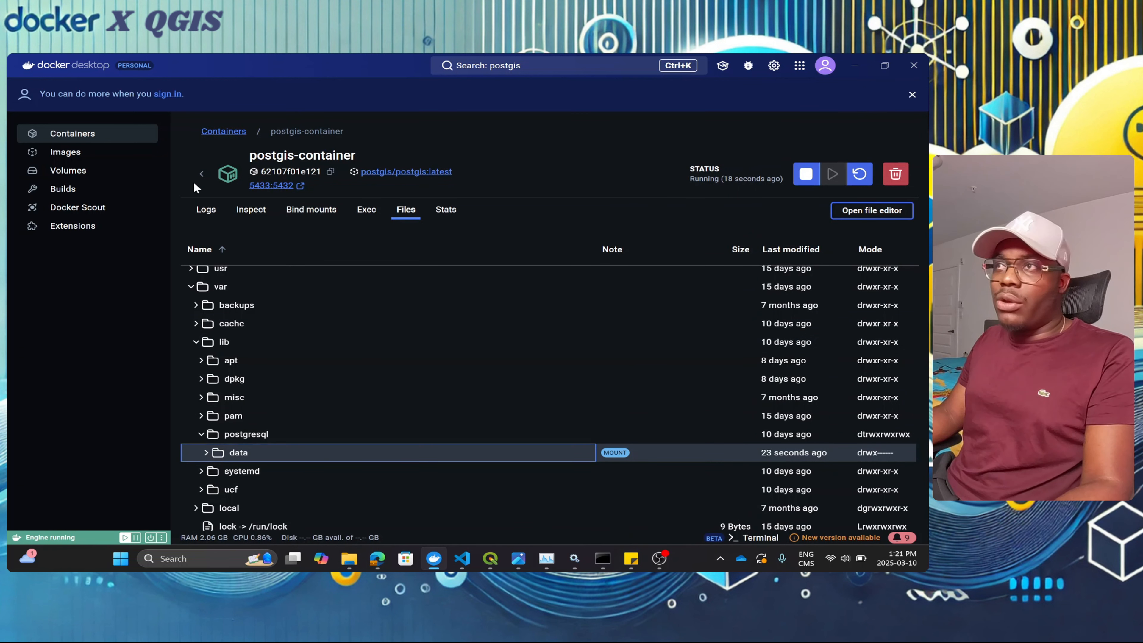
{"action": "left_click", "coordinate": [201, 173]}
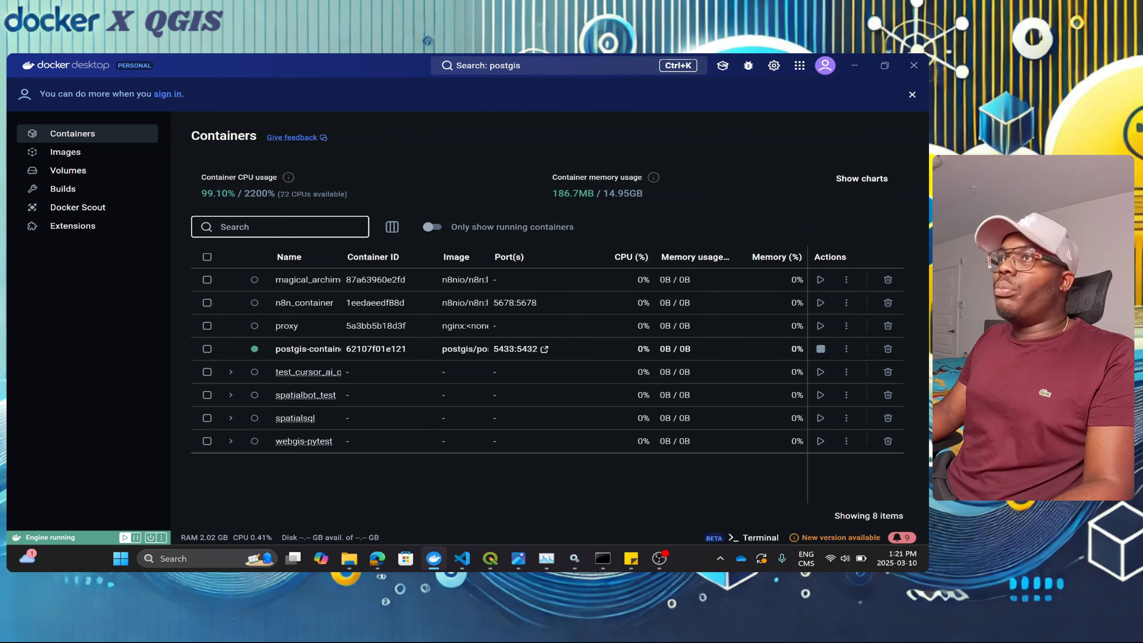
Step: Search for 'dpage' and start a run of dpage/pgadmin4 with optional settings shown
{"action": "left_click", "coordinate": [546, 67]}
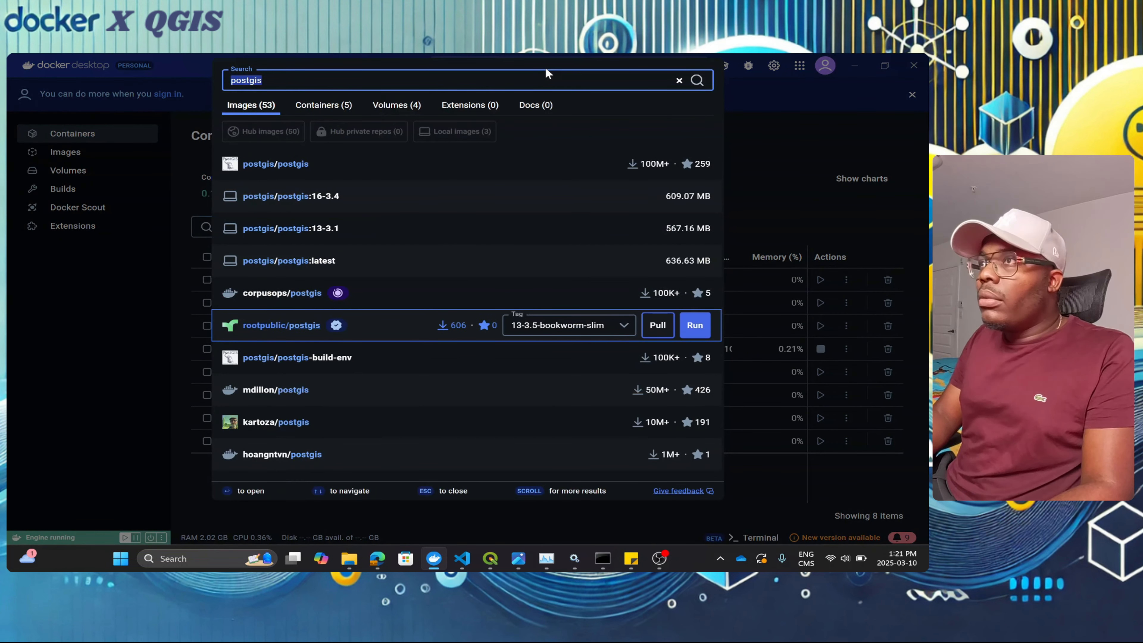
{"action": "type", "text": "dpage"}
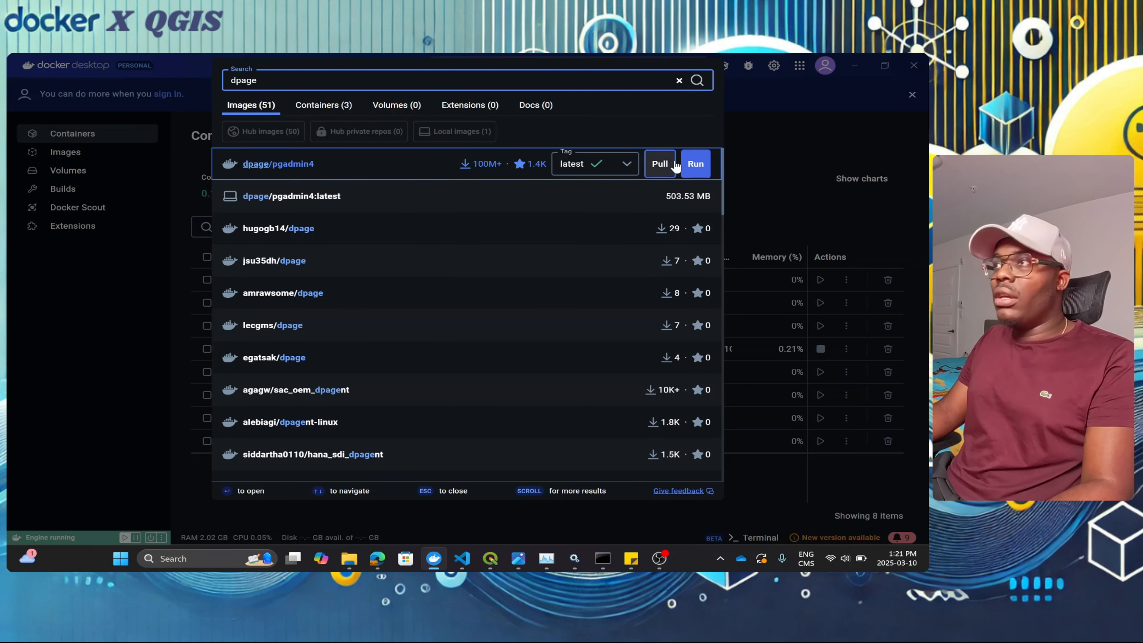
{"action": "left_click", "coordinate": [695, 164]}
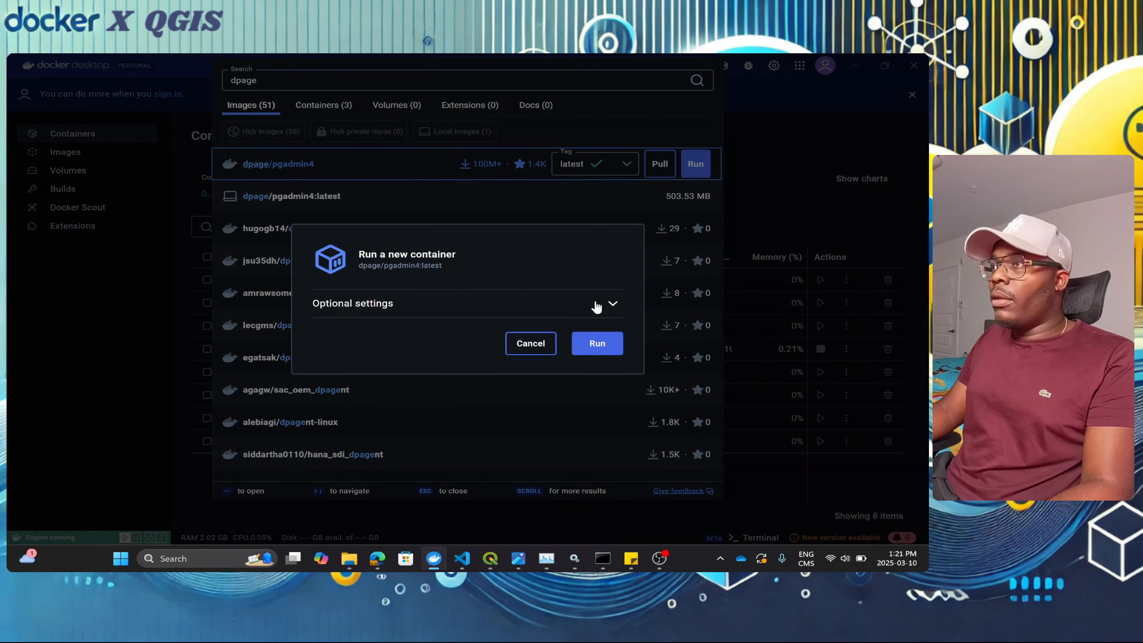
{"action": "left_click", "coordinate": [612, 303]}
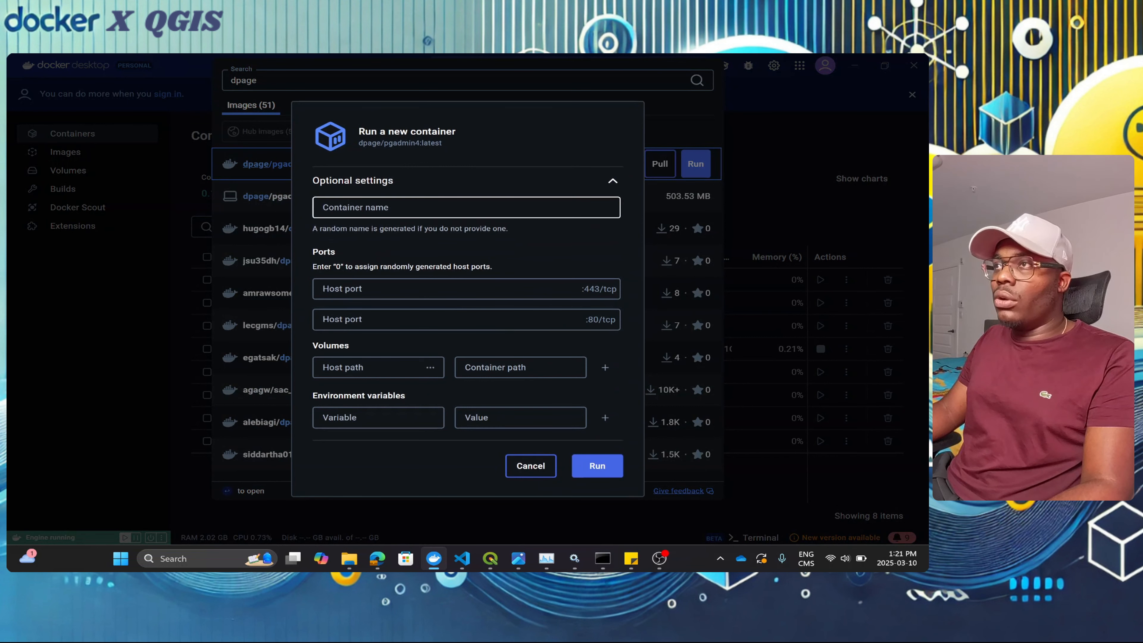
Step: Name the container pgadmin-container and map host port 443 to 443/tcp
{"action": "left_click", "coordinate": [466, 208]}
{"action": "type", "text": "pd"}
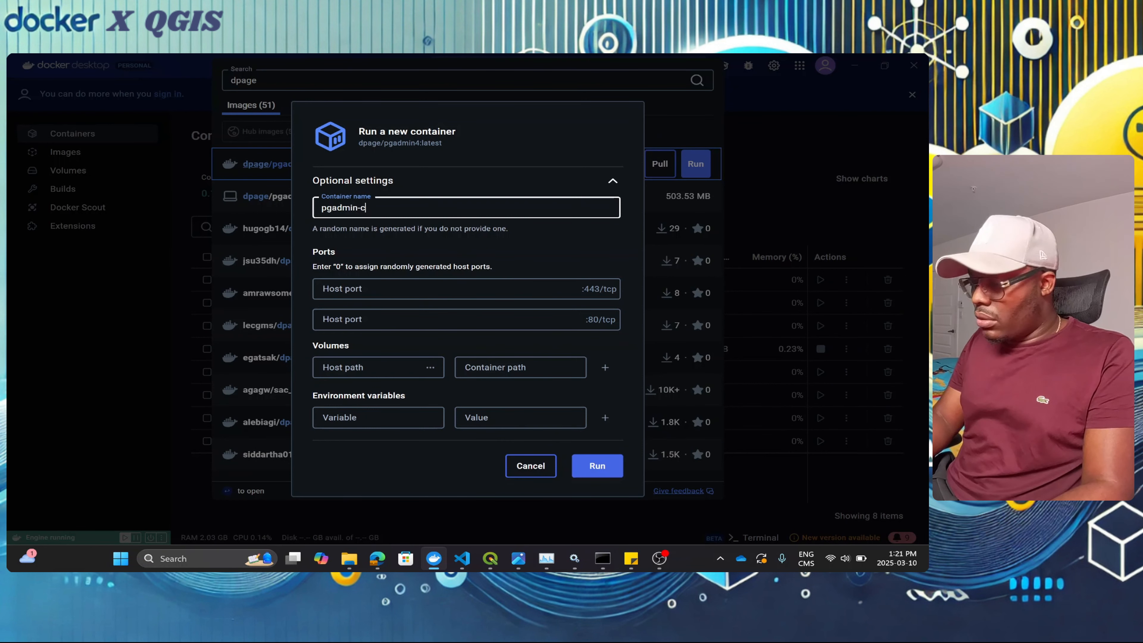
{"action": "type", "text": "admin-container"}
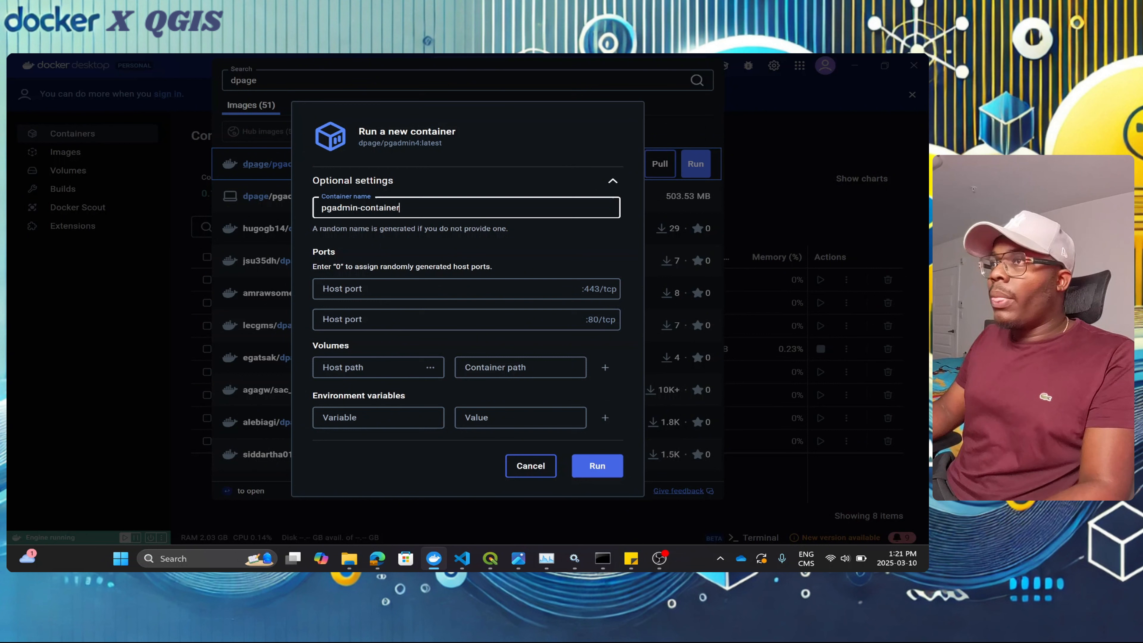
{"action": "left_click", "coordinate": [388, 301]}
{"action": "type", "text": "44"}
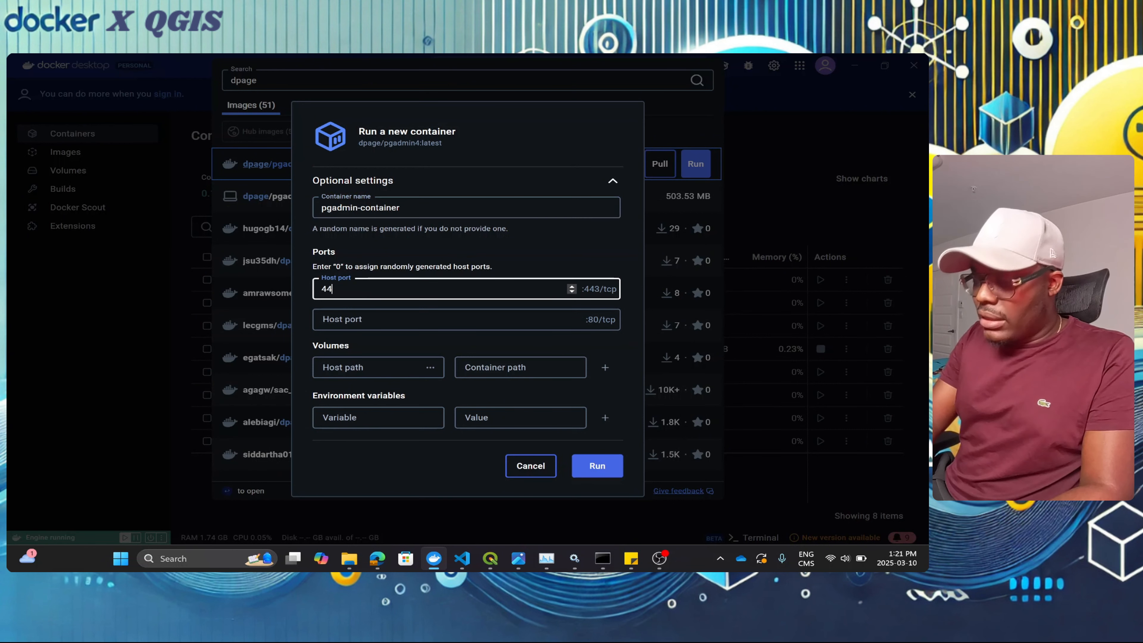
{"action": "type", "text": "3"}
{"action": "left_click", "coordinate": [333, 319]}
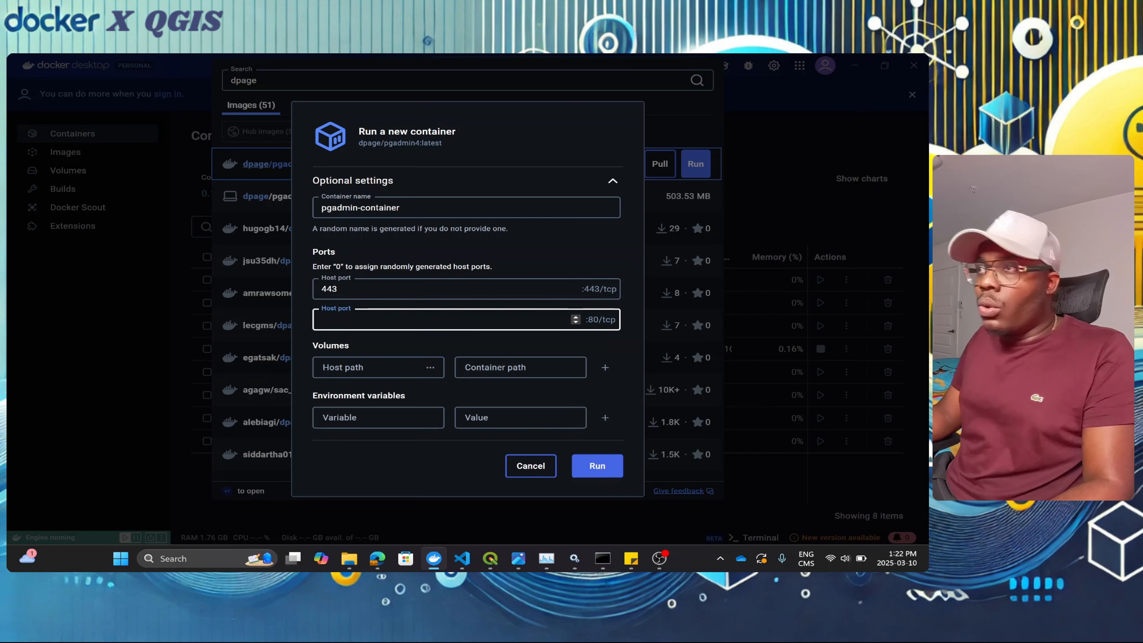
Step: Recall the earlier pgadmin docker run command in Command Prompt for reference
{"action": "mouse_move", "coordinate": [596, 555]}
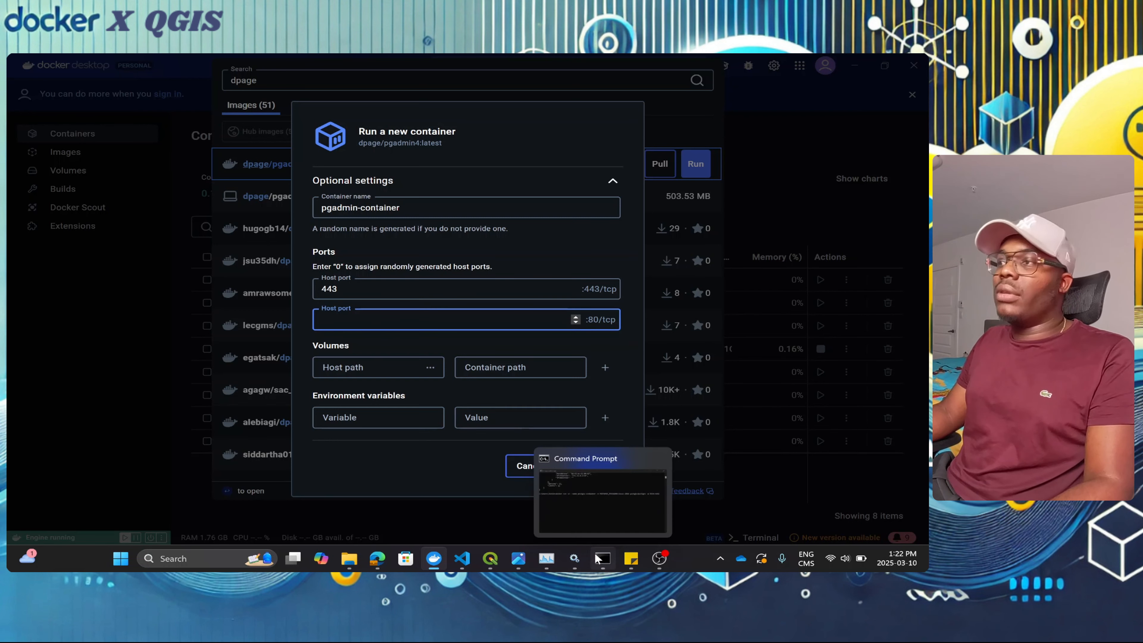
{"action": "left_click", "coordinate": [599, 510]}
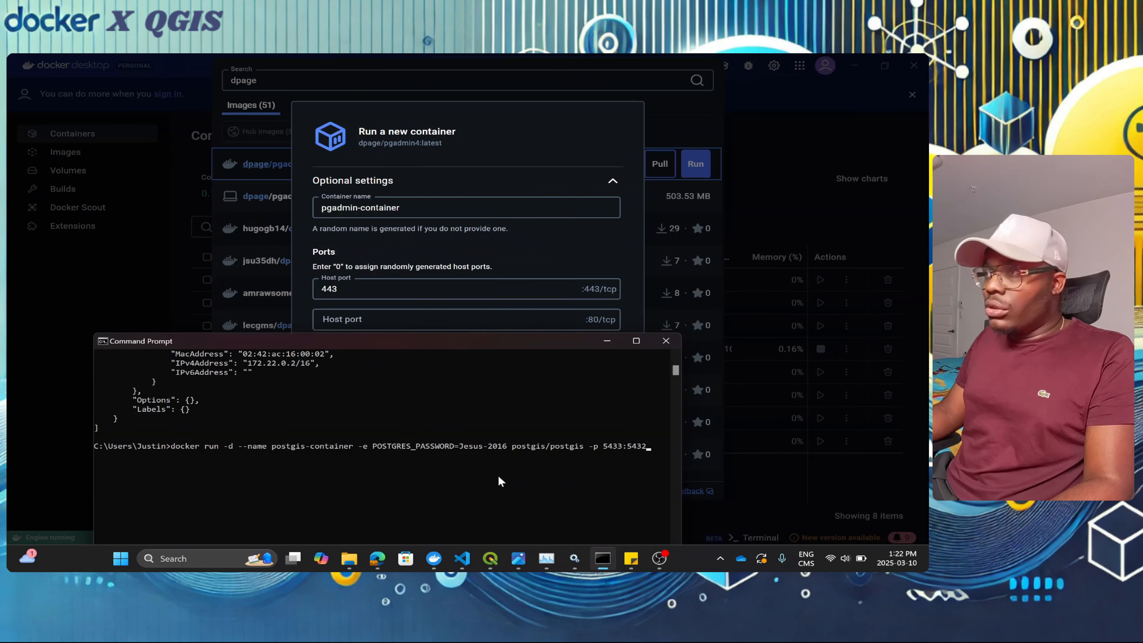
{"action": "key", "text": "Up"}
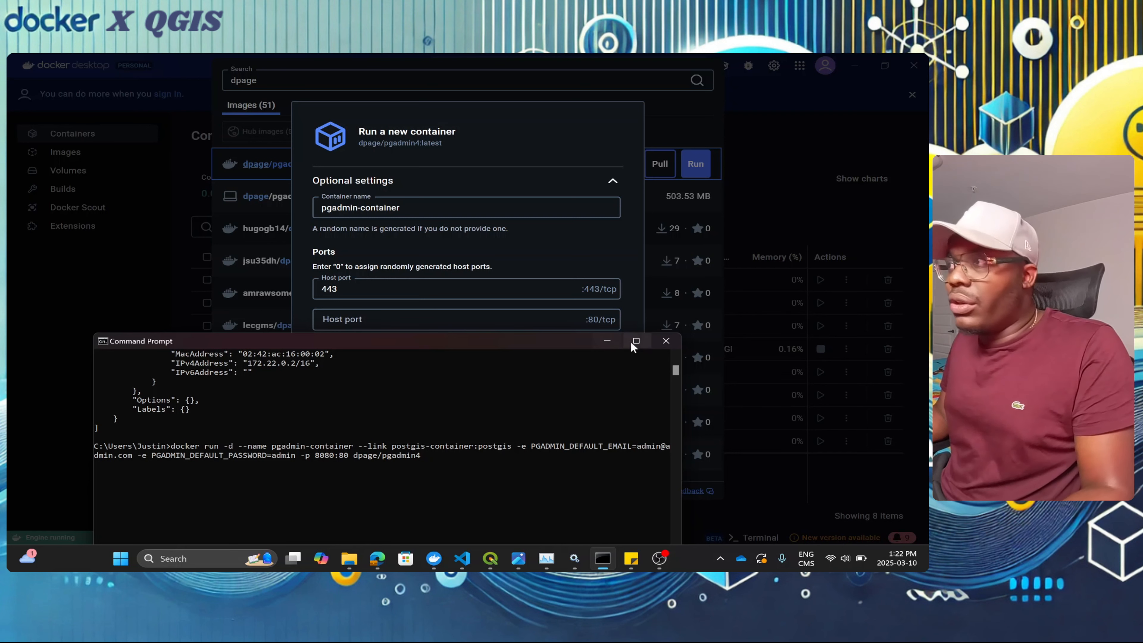
{"action": "left_click", "coordinate": [614, 342]}
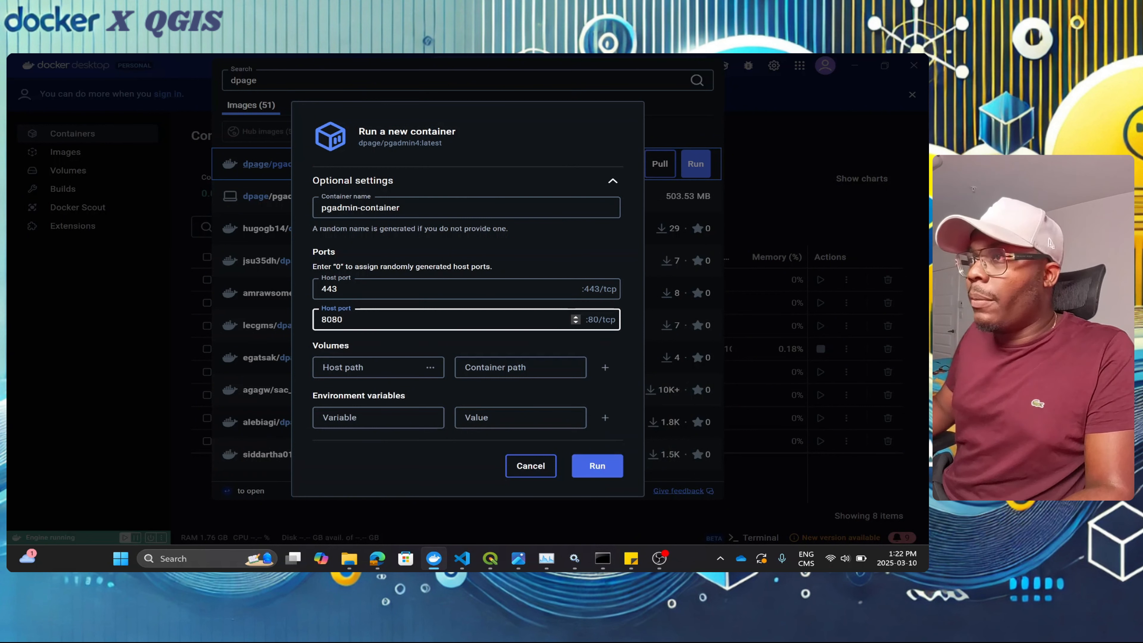
Step: Set the volume's host path to D:\pg_admin_data
{"action": "left_click", "coordinate": [380, 366]}
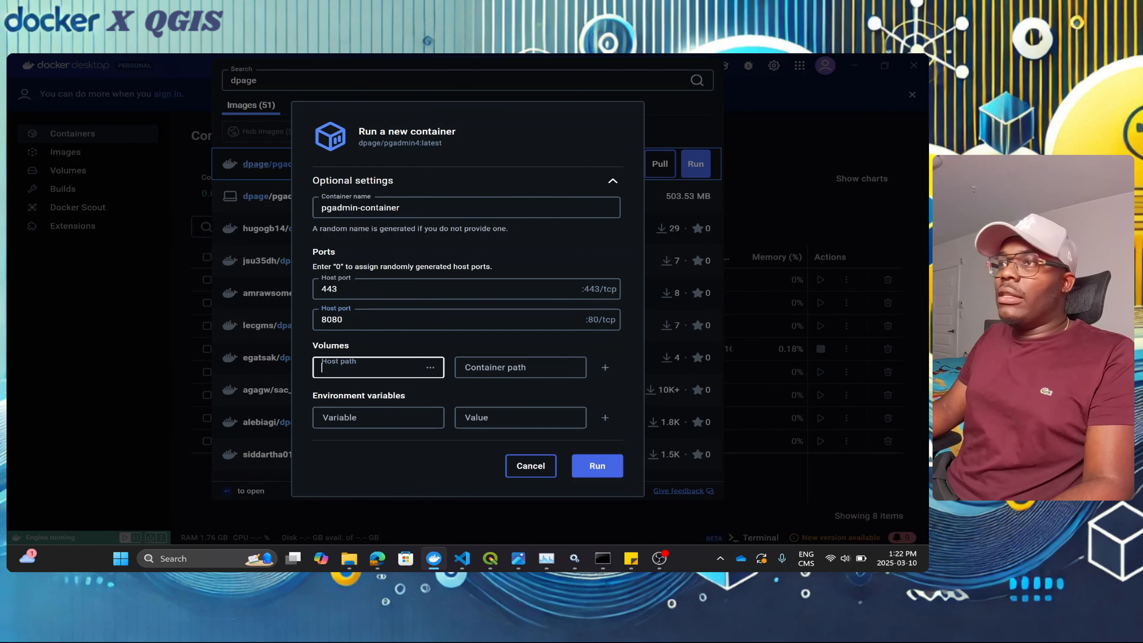
{"action": "left_click", "coordinate": [430, 368]}
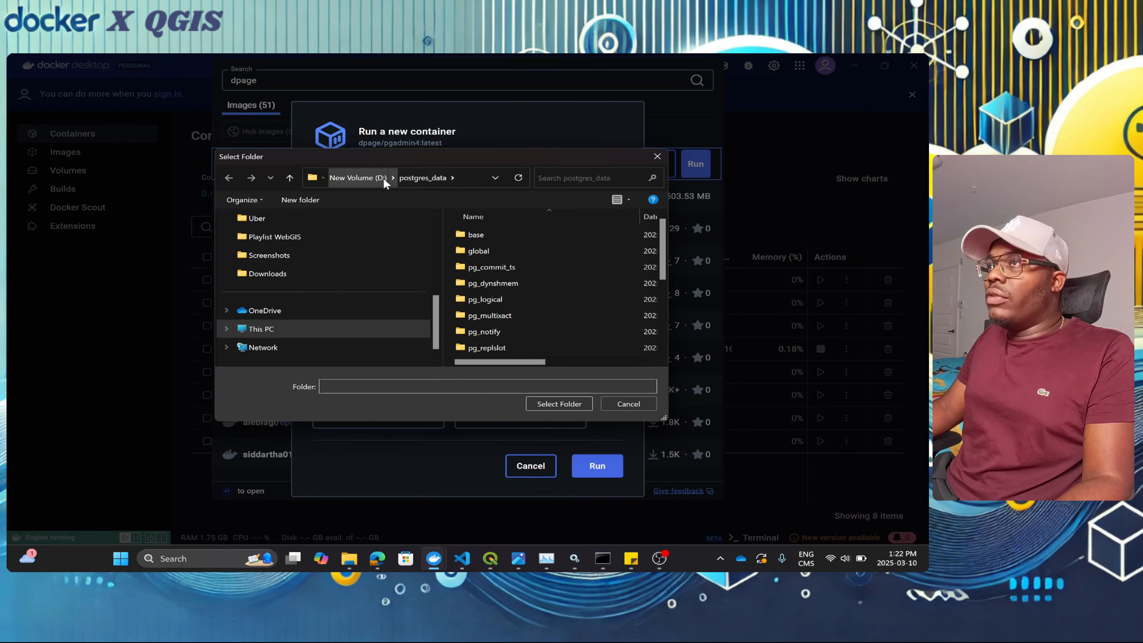
{"action": "key", "text": "alt+Up"}
{"action": "left_click", "coordinate": [546, 311]}
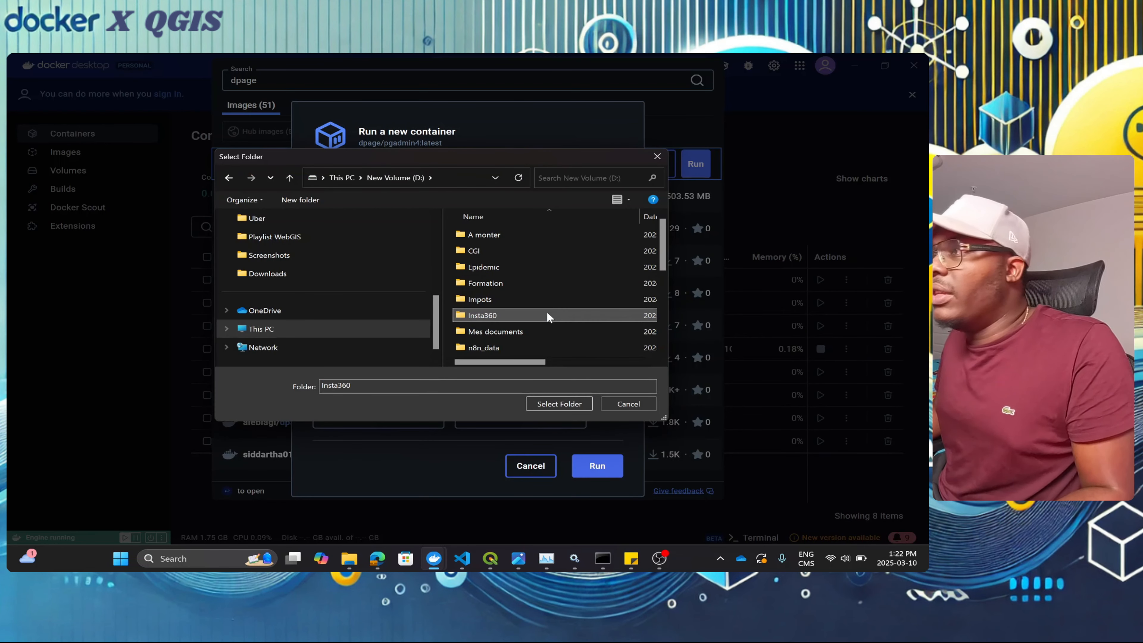
{"action": "key", "text": "p"}
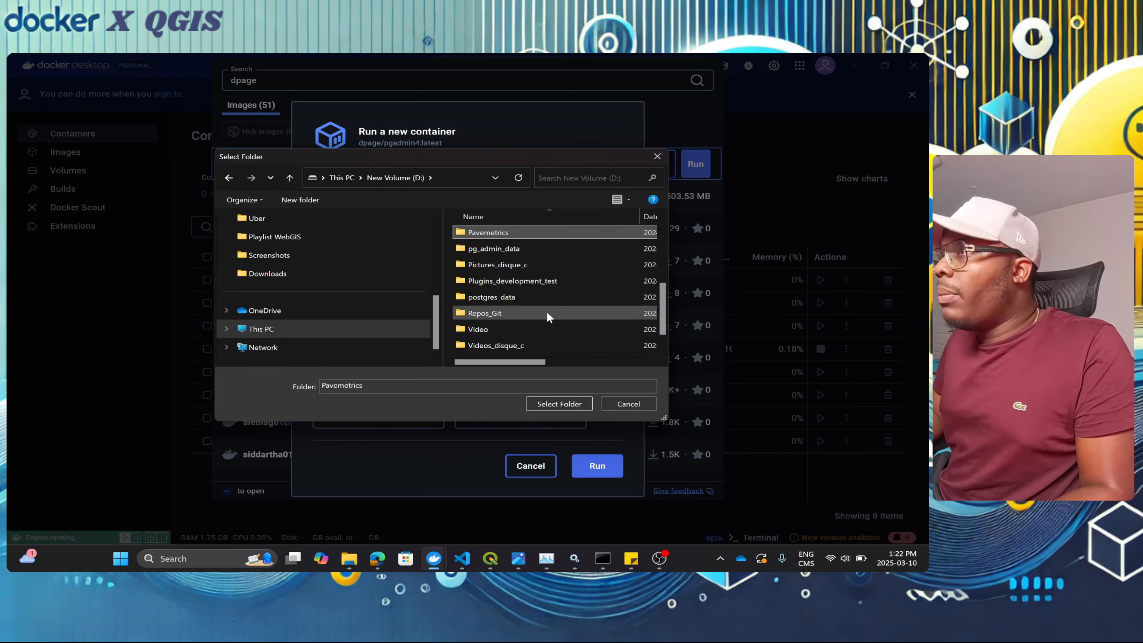
{"action": "left_click", "coordinate": [521, 249]}
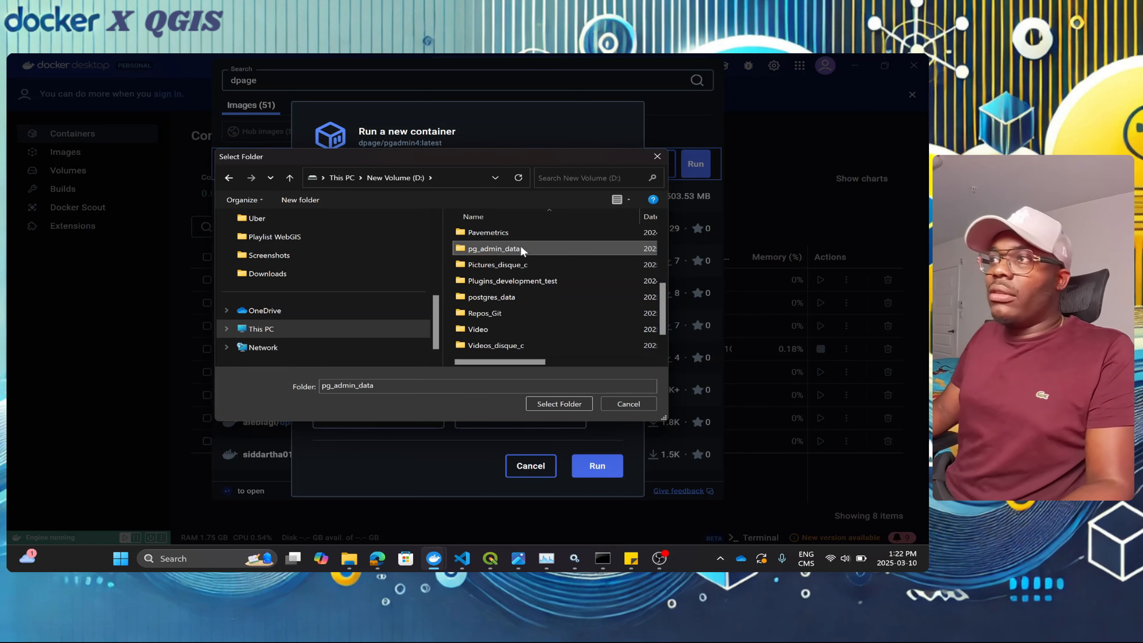
{"action": "double_click", "coordinate": [520, 248]}
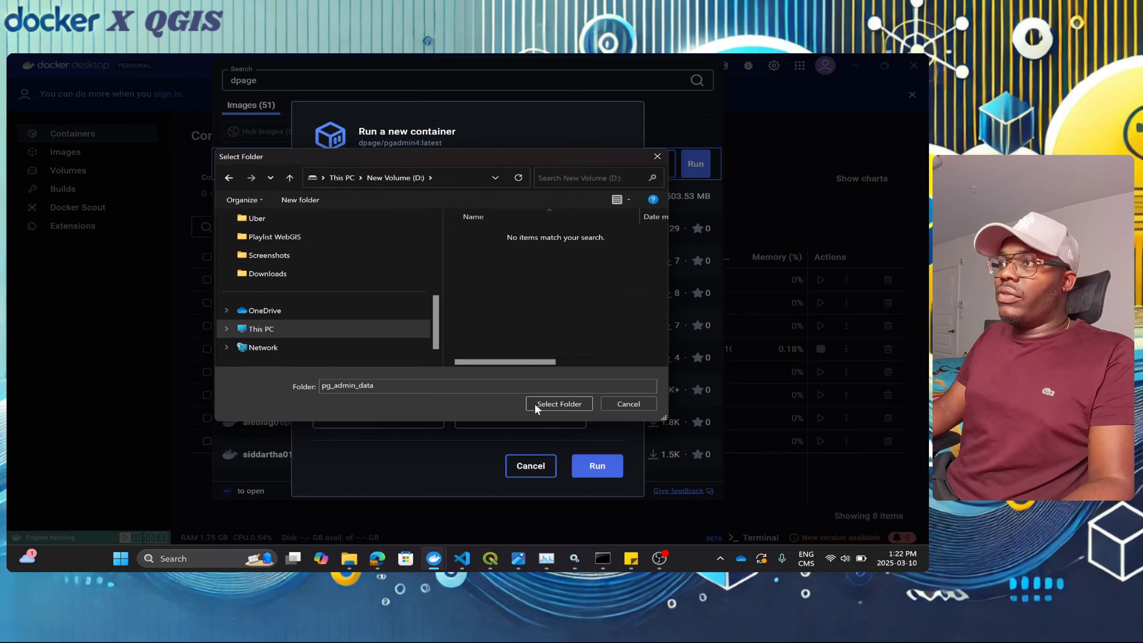
{"action": "left_click", "coordinate": [552, 410]}
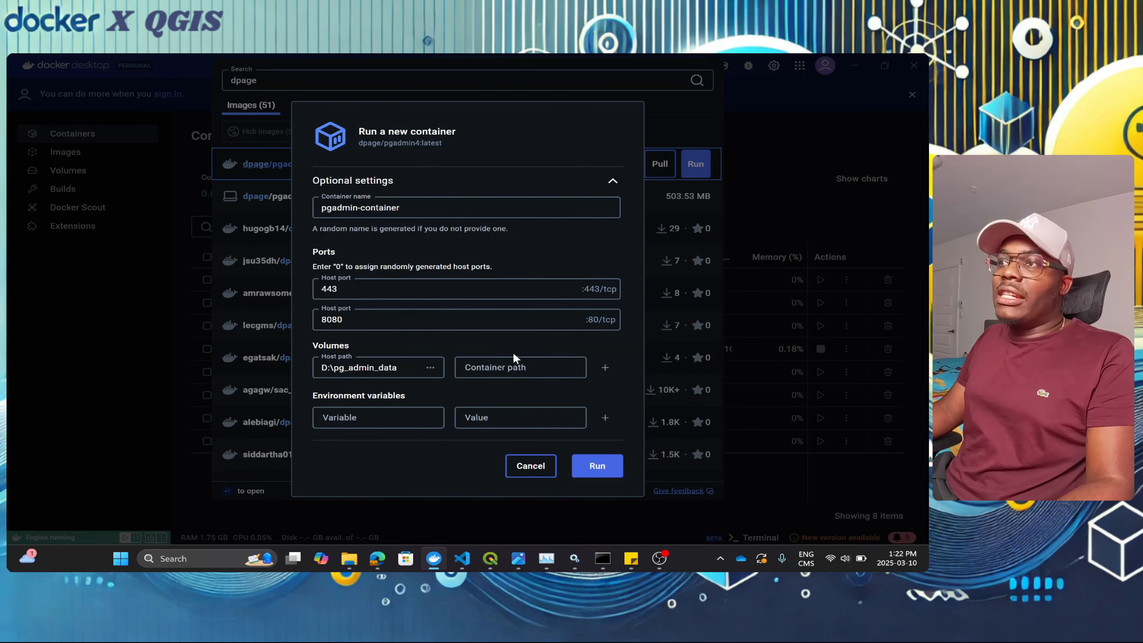
Step: In a new Edge tab, search the web for 'pgadmin docker'
{"action": "mouse_move", "coordinate": [458, 560]}
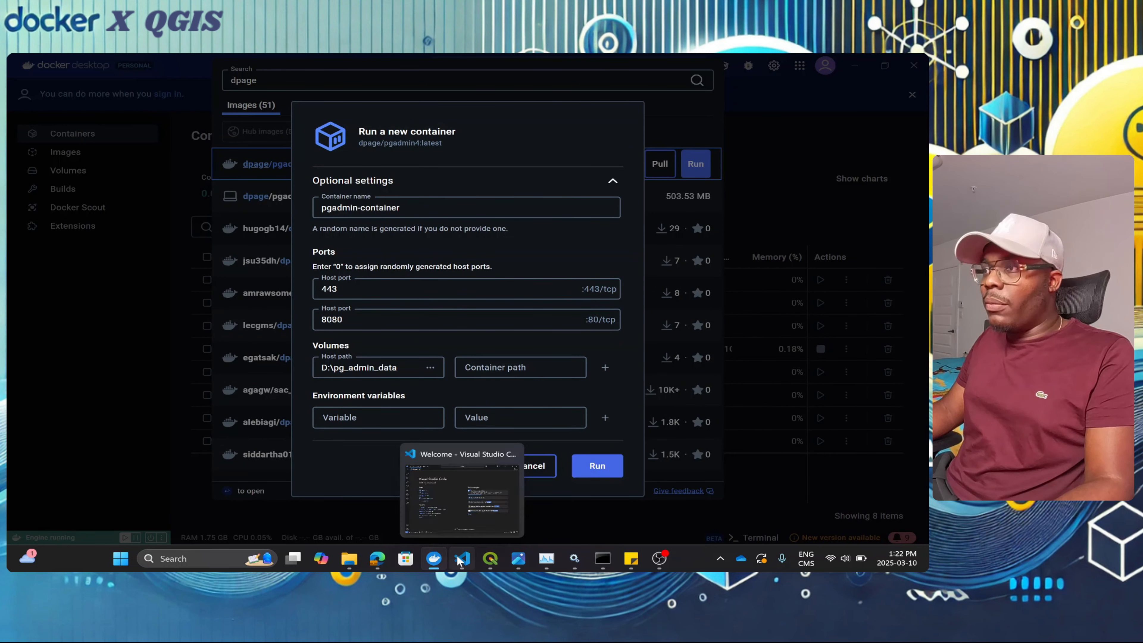
{"action": "mouse_move", "coordinate": [377, 558]}
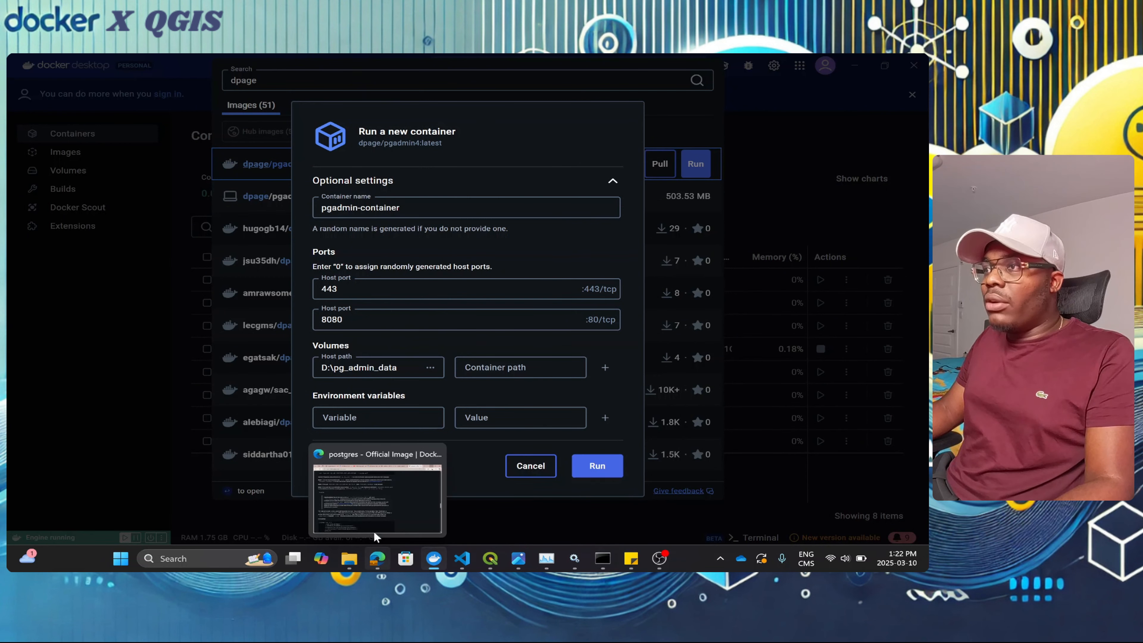
{"action": "left_click", "coordinate": [375, 536]}
{"action": "left_click", "coordinate": [804, 62]}
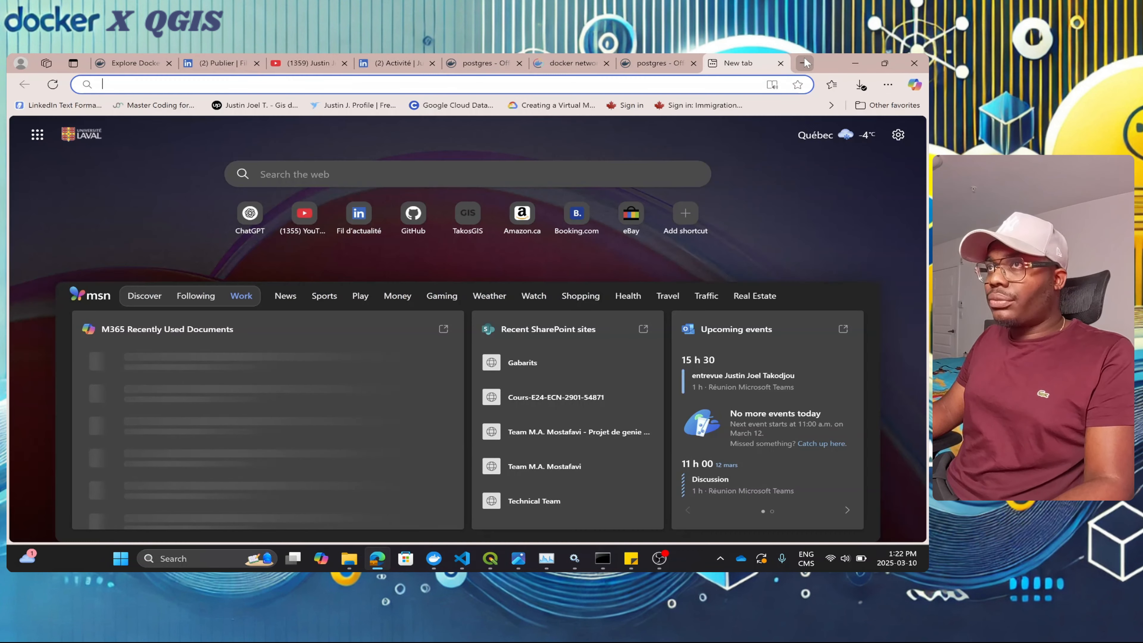
{"action": "type", "text": "pgadn"}
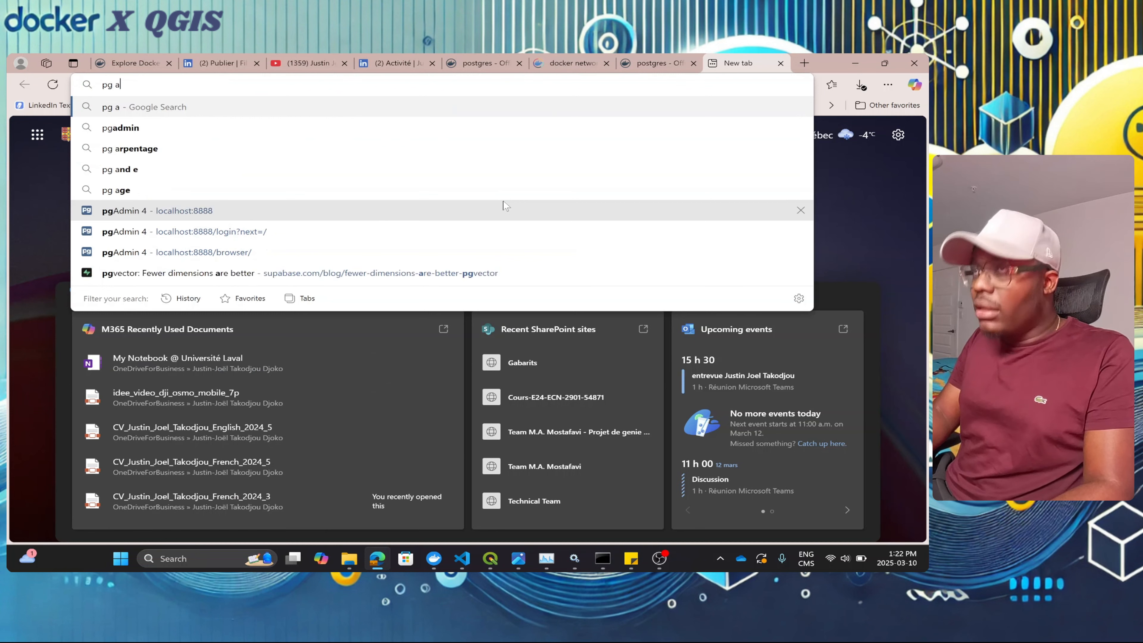
{"action": "key", "text": "BackSpace"}
{"action": "type", "text": "min docke"}
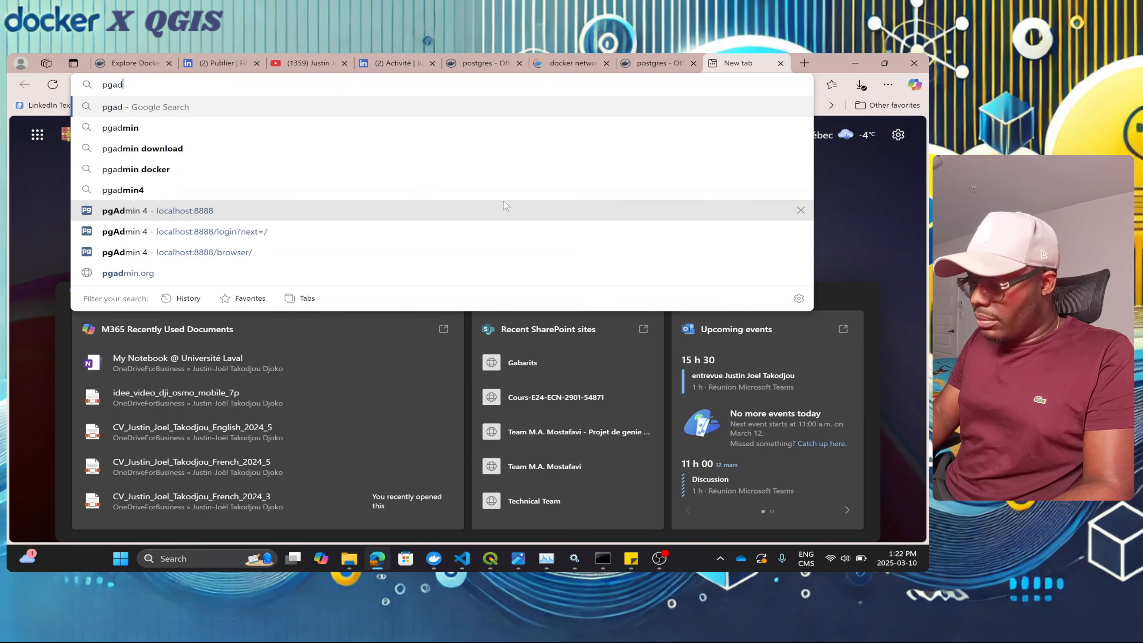
{"action": "type", "text": "r"}
{"action": "key", "text": "Return"}
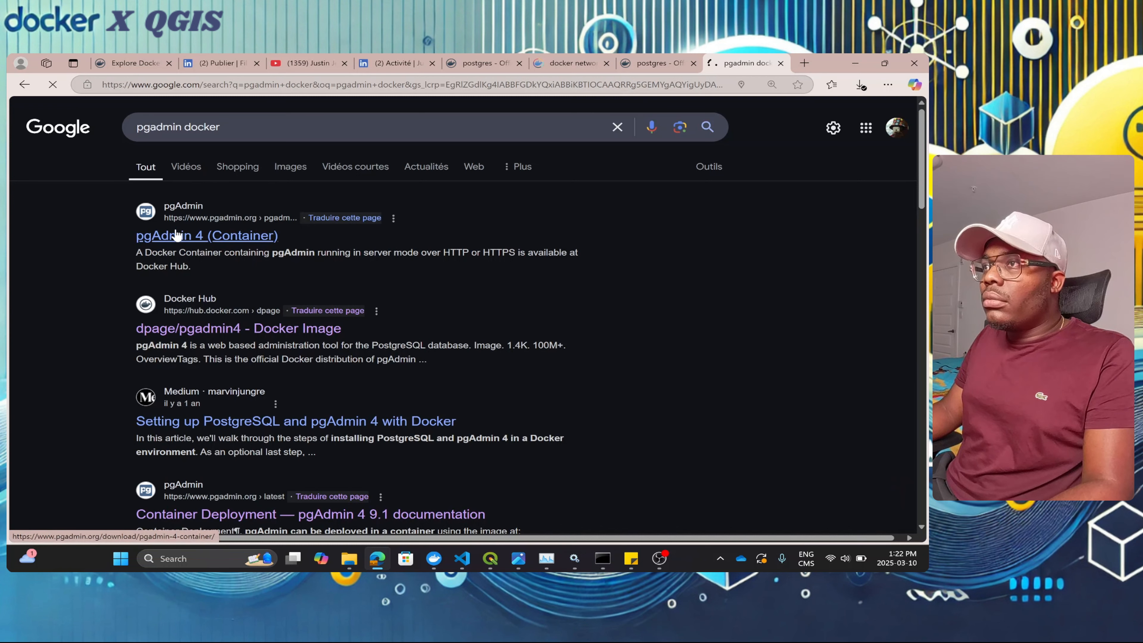
Step: Open the pgAdmin 4 (Container) result, then the dpage/pgadmin4 Docker Hub page
{"action": "left_click", "coordinate": [176, 234]}
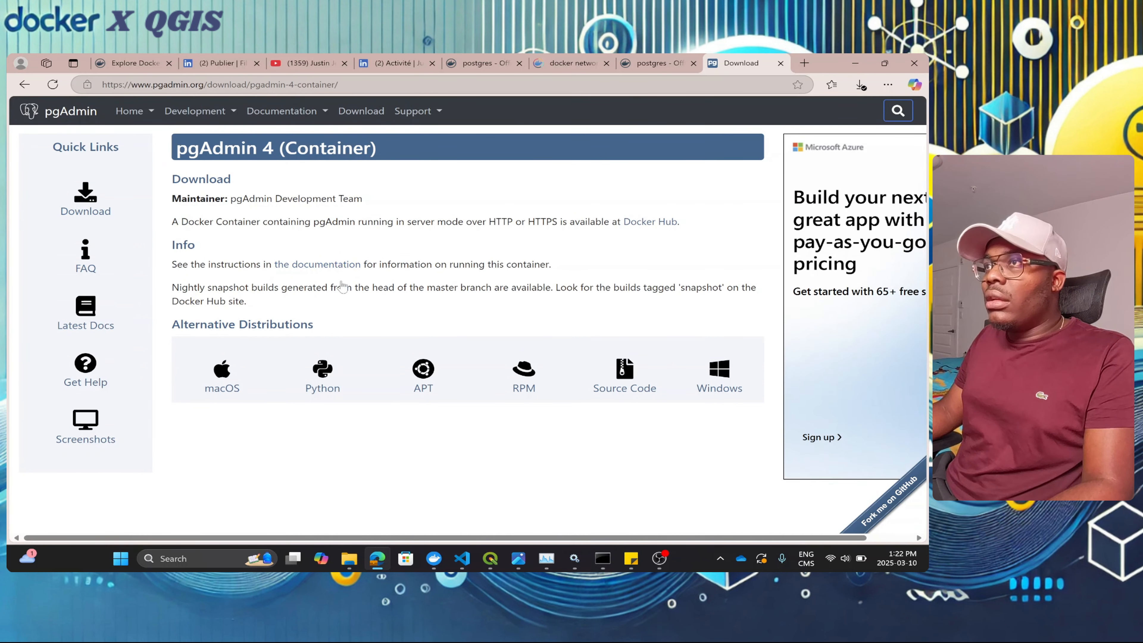
{"action": "key", "text": "alt+Left"}
{"action": "left_click", "coordinate": [271, 319]}
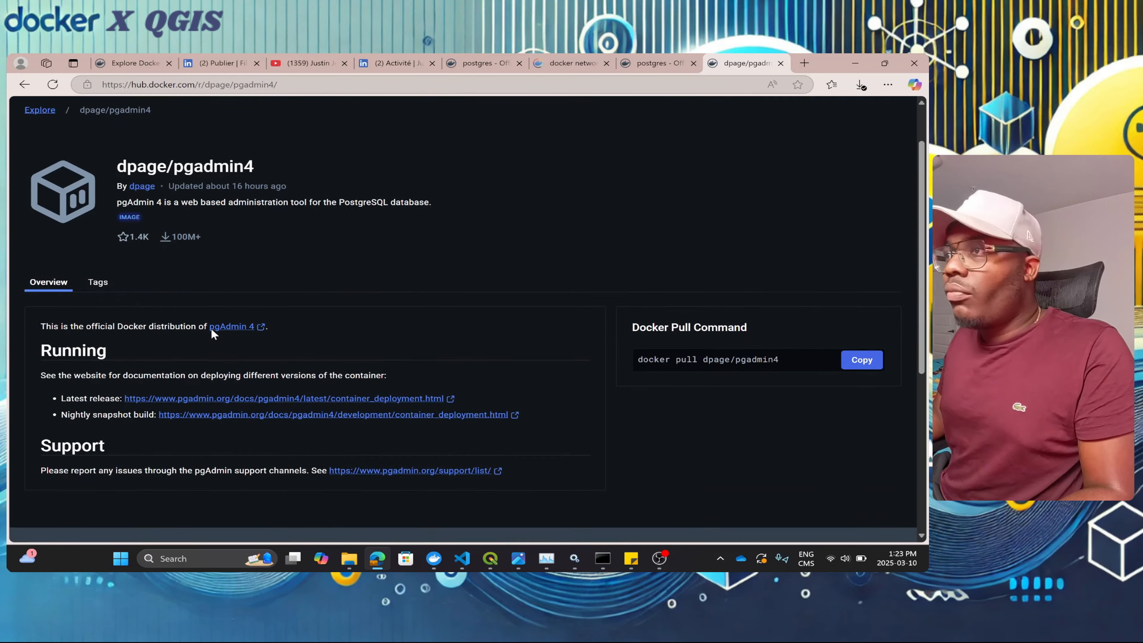
{"action": "scroll", "coordinate": [212, 332], "scroll_direction": "down", "scroll_amount": 5}
{"action": "scroll", "coordinate": [209, 332], "scroll_direction": "up", "scroll_amount": 3}
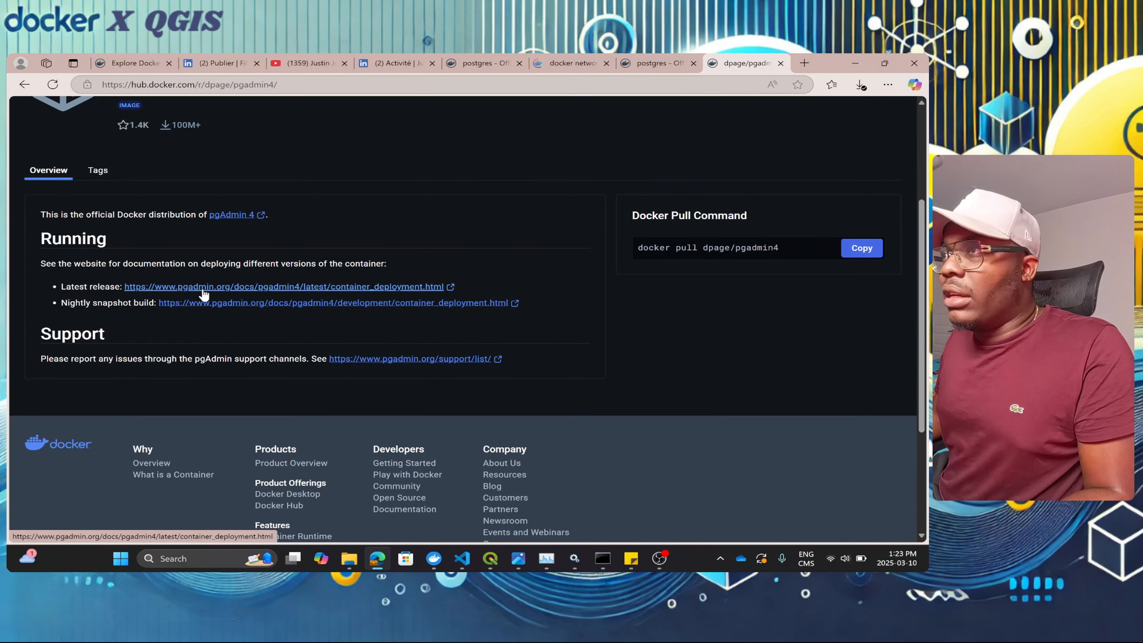
Step: Open the latest-release container deployment docs and copy the /var/lib/pgadmin path
{"action": "left_click", "coordinate": [135, 287]}
{"action": "scroll", "coordinate": [439, 300], "scroll_direction": "down", "scroll_amount": 6}
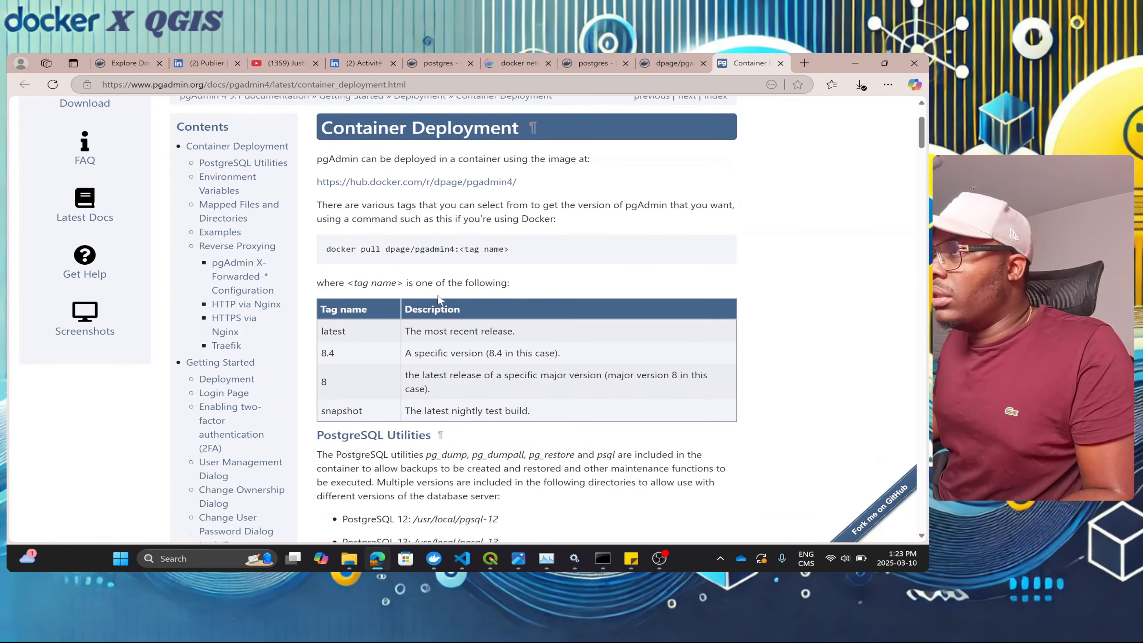
{"action": "scroll", "coordinate": [473, 319], "scroll_direction": "down", "scroll_amount": 4}
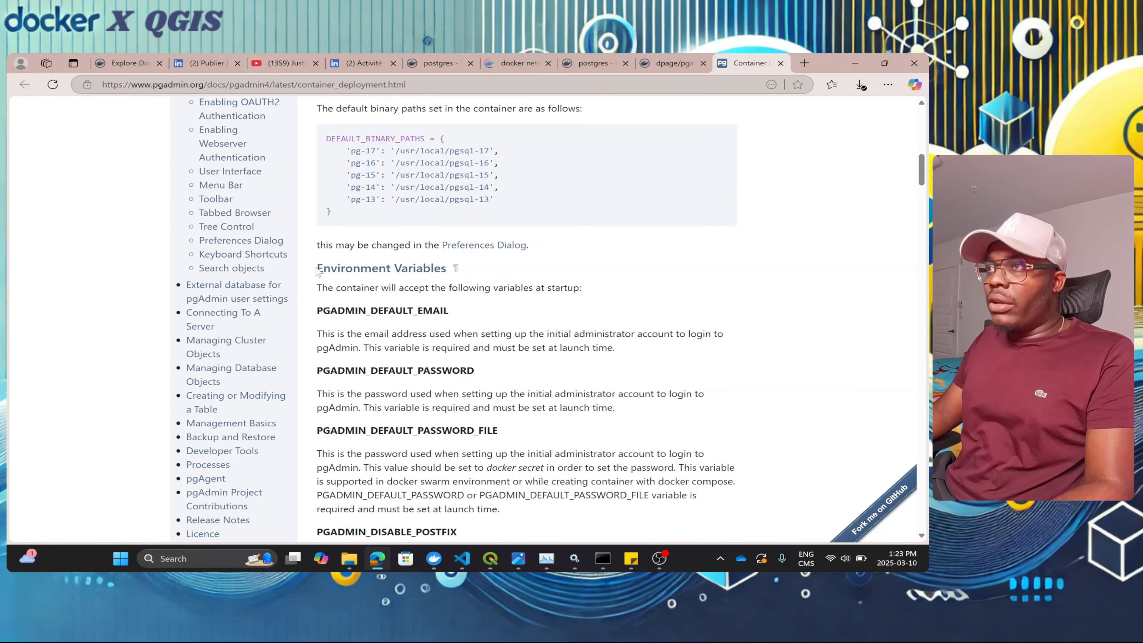
{"action": "scroll", "coordinate": [527, 319], "scroll_direction": "down", "scroll_amount": 8}
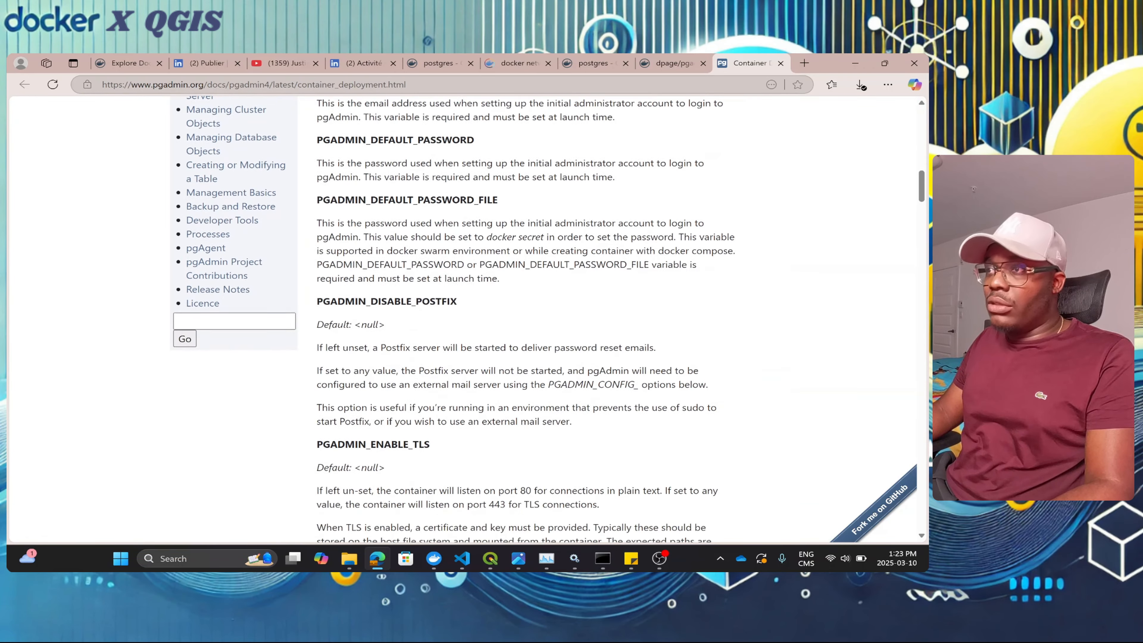
{"action": "scroll", "coordinate": [527, 318], "scroll_direction": "down", "scroll_amount": 15}
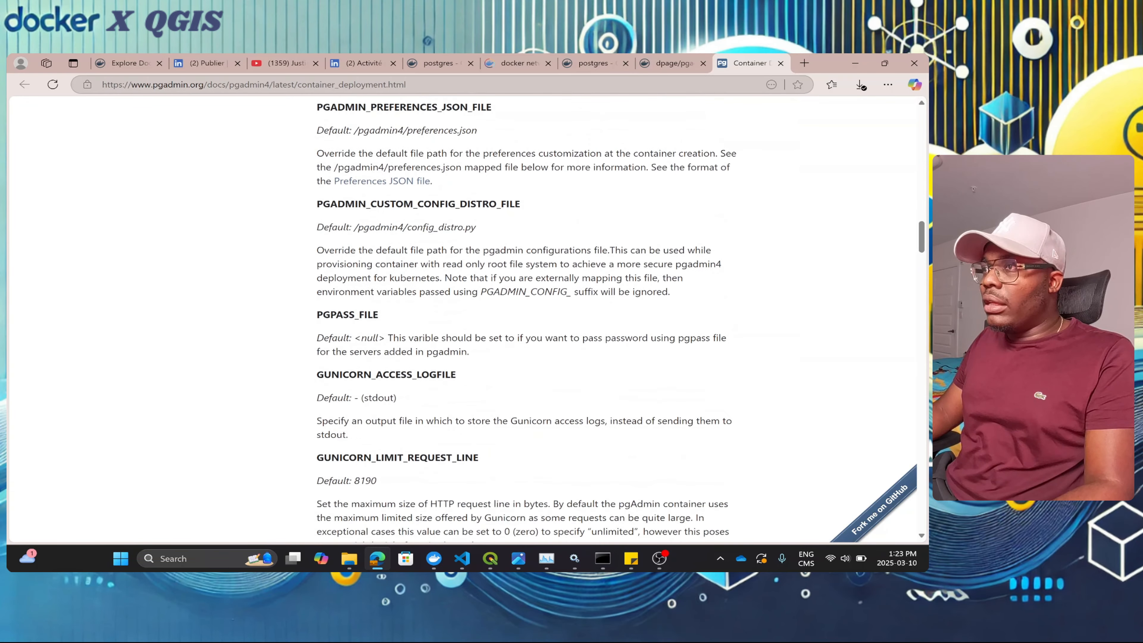
{"action": "scroll", "coordinate": [527, 318], "scroll_direction": "down", "scroll_amount": 2}
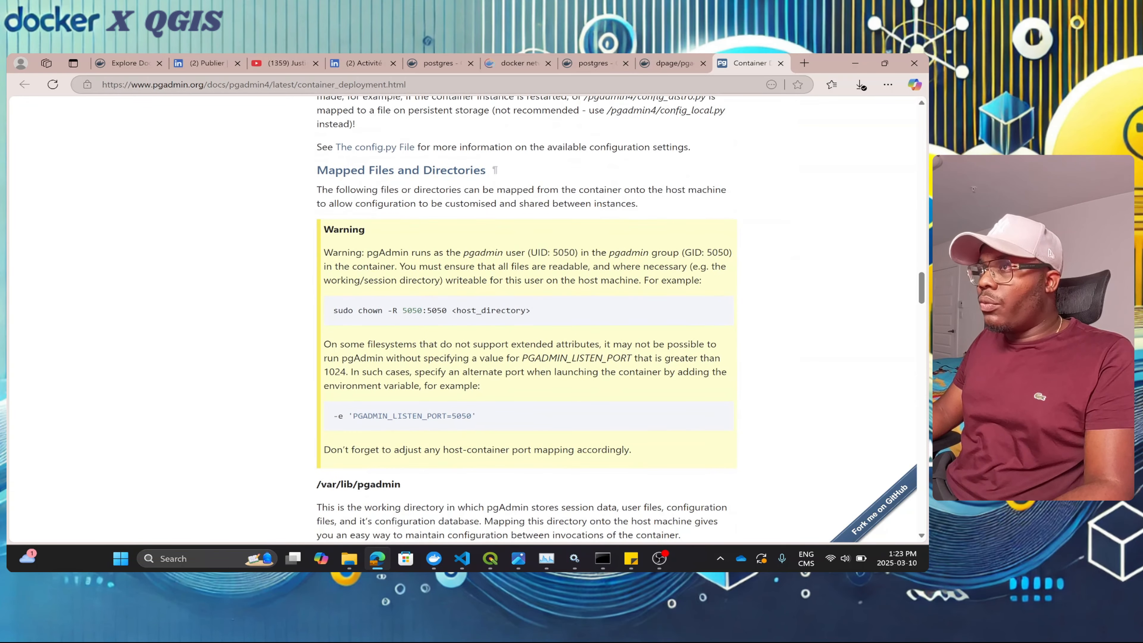
{"action": "scroll", "coordinate": [526, 319], "scroll_direction": "down", "scroll_amount": 14}
{"action": "scroll", "coordinate": [526, 319], "scroll_direction": "down", "scroll_amount": 3}
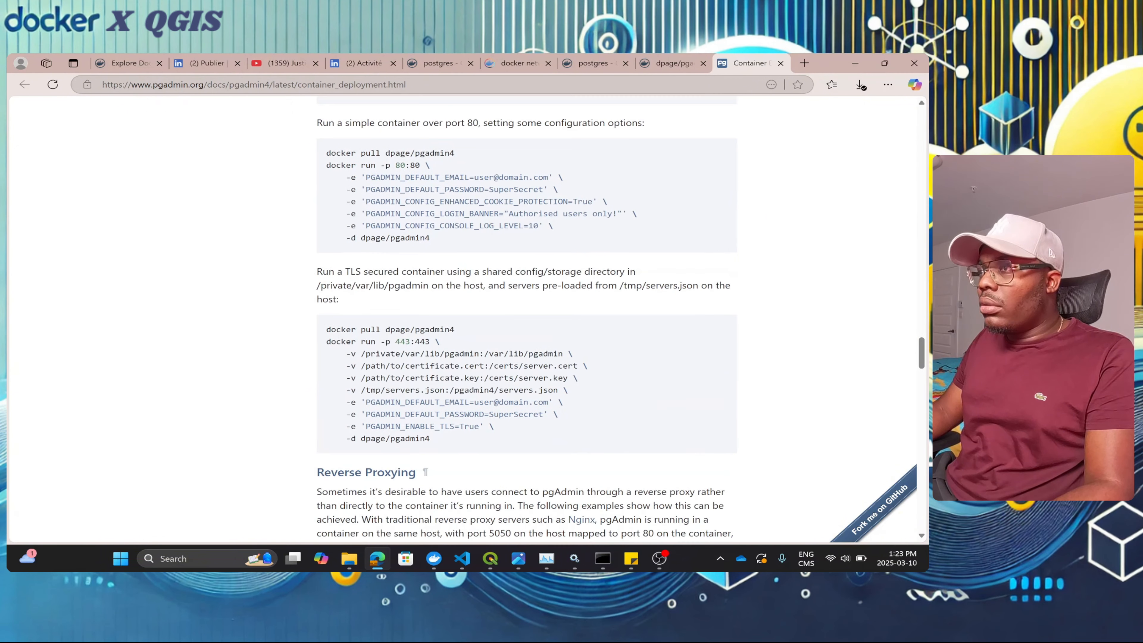
{"action": "scroll", "coordinate": [527, 319], "scroll_direction": "down", "scroll_amount": 1}
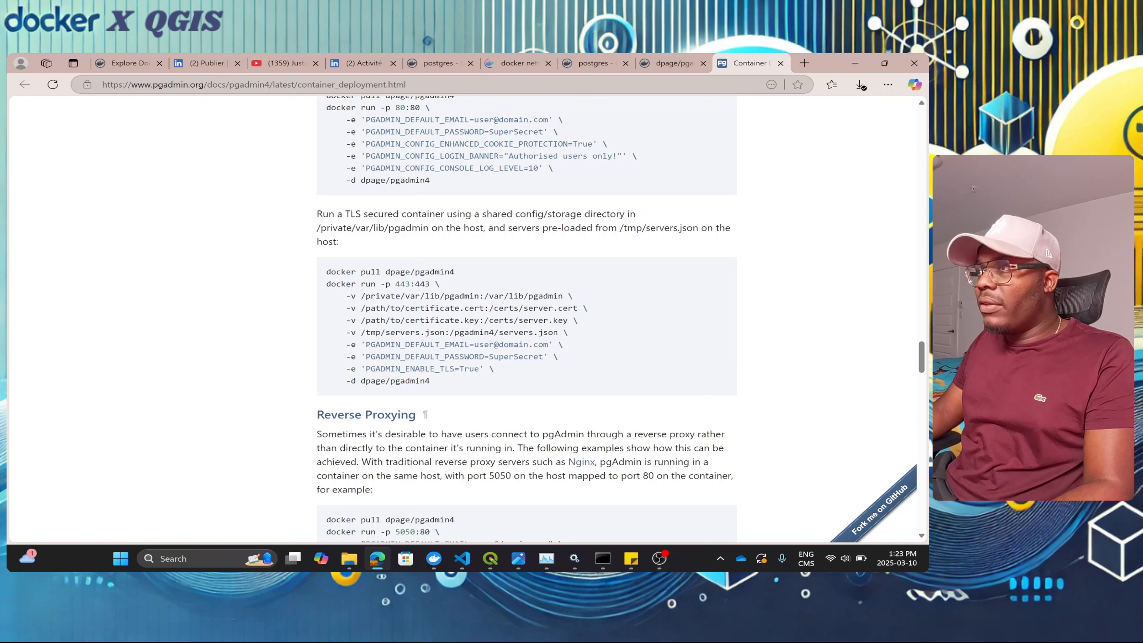
{"action": "left_click_drag", "start_coordinate": [483, 296], "coordinate": [558, 296]}
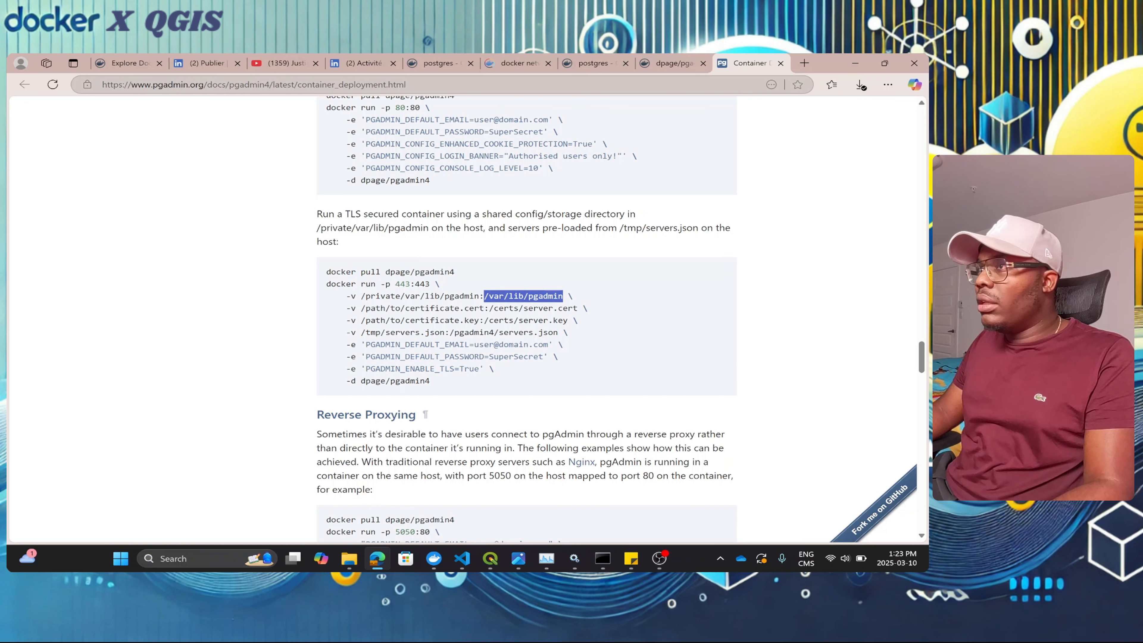
{"action": "left_click", "coordinate": [585, 260]}
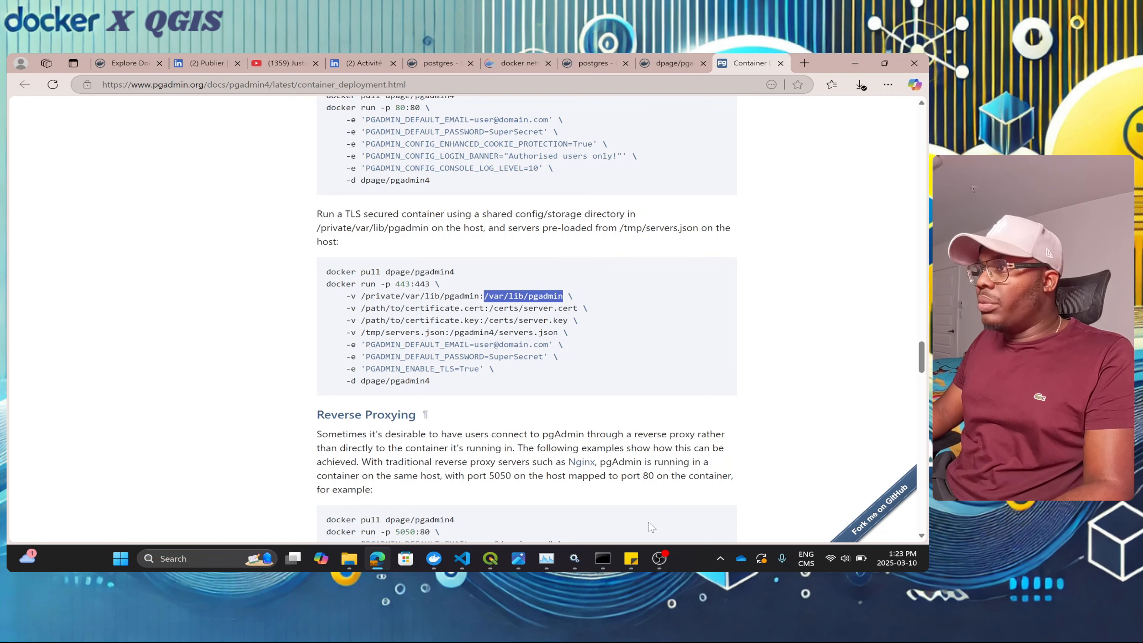
Step: Paste /var/lib/pgadmin as the volume's container path in Docker Desktop
{"action": "left_click", "coordinate": [595, 555]}
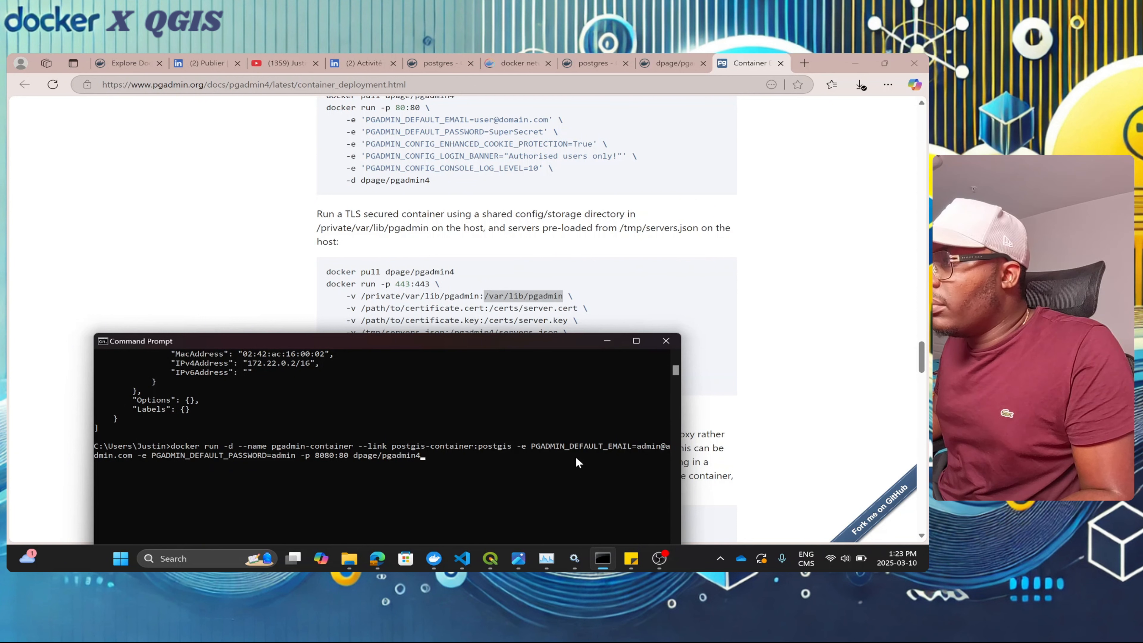
{"action": "left_click", "coordinate": [607, 341]}
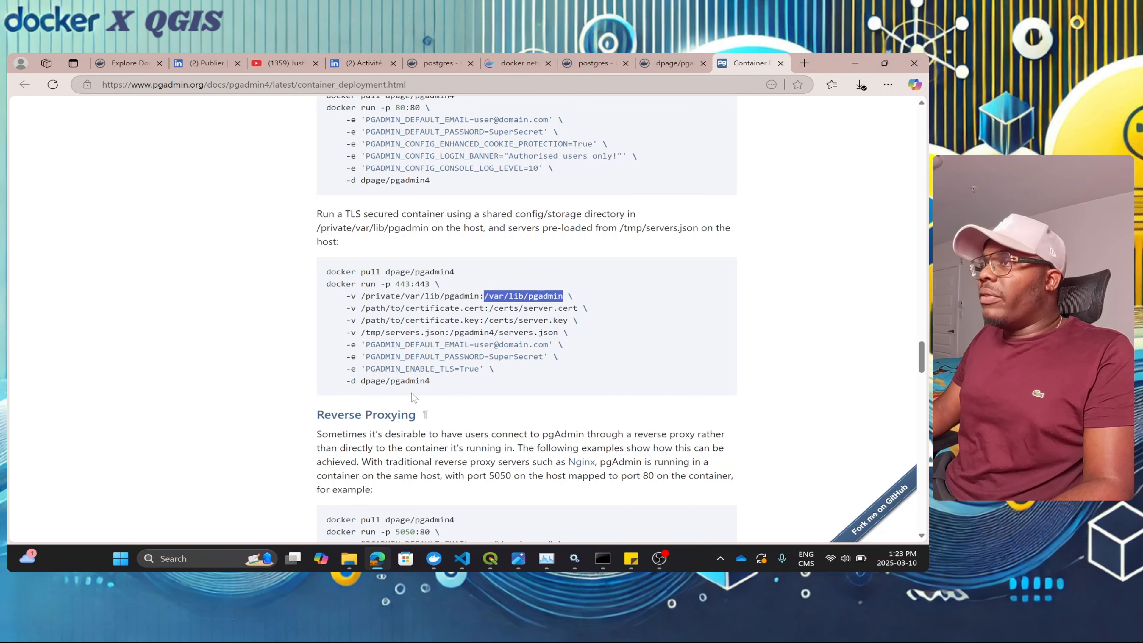
{"action": "scroll", "coordinate": [411, 396], "scroll_direction": "down", "scroll_amount": 2}
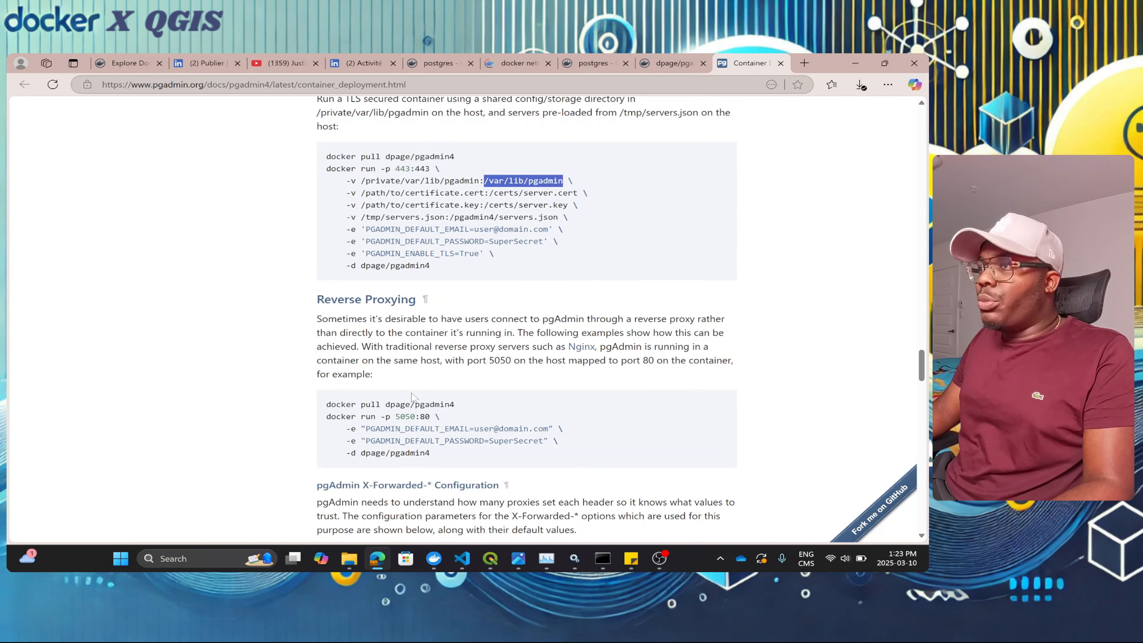
{"action": "right_click", "coordinate": [536, 179]}
{"action": "left_click", "coordinate": [598, 191]}
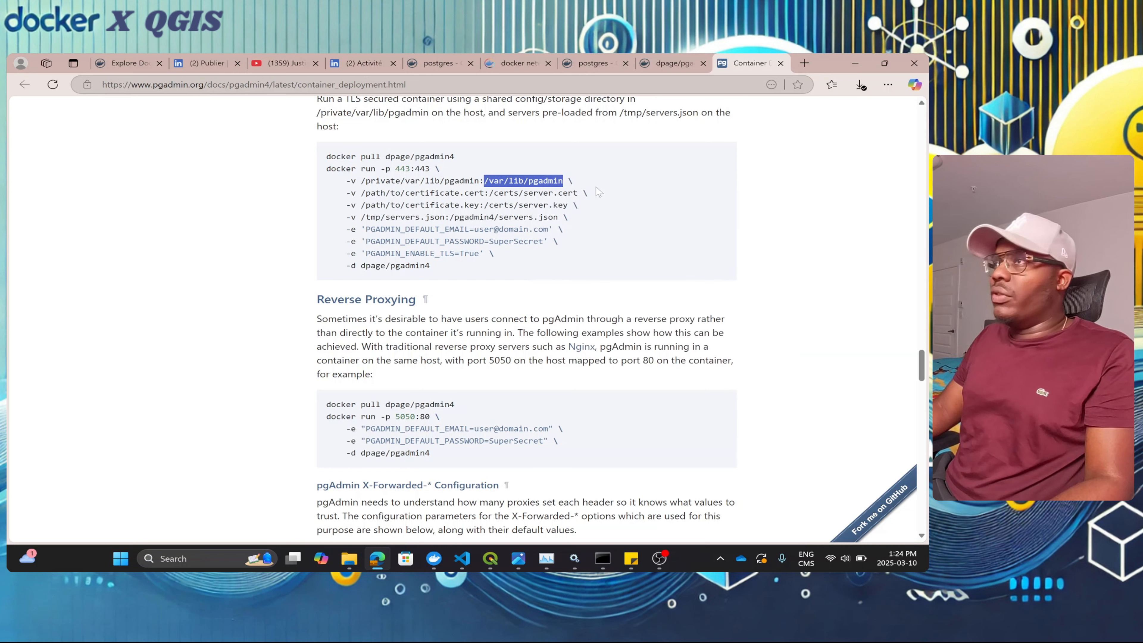
{"action": "left_click", "coordinate": [847, 63]}
{"action": "left_click", "coordinate": [503, 367]}
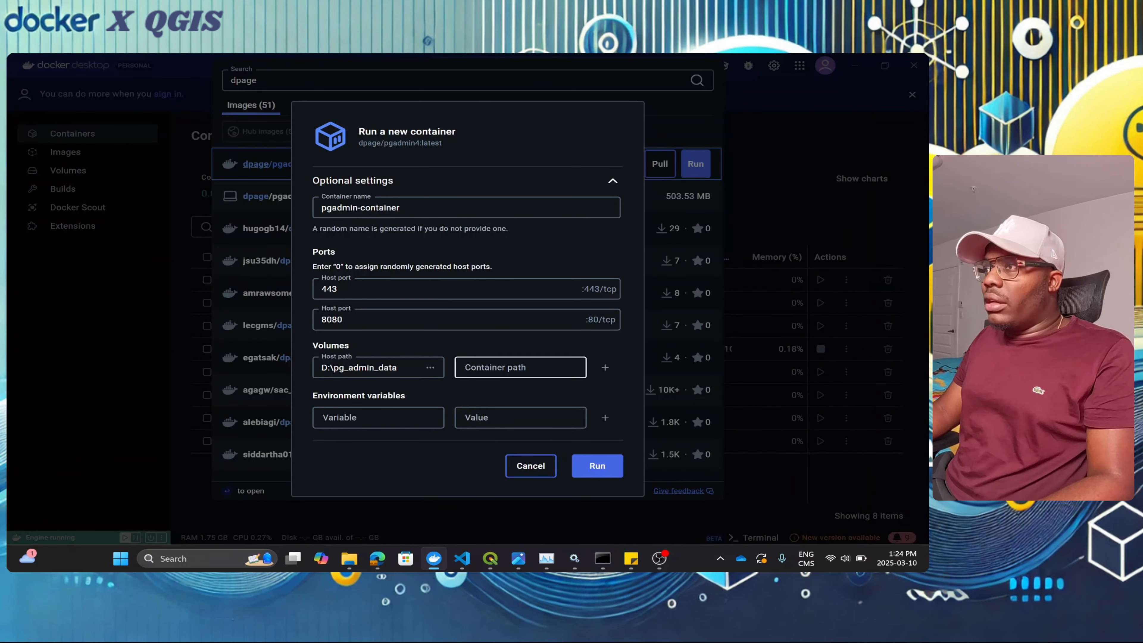
{"action": "key", "text": "ctrl+v"}
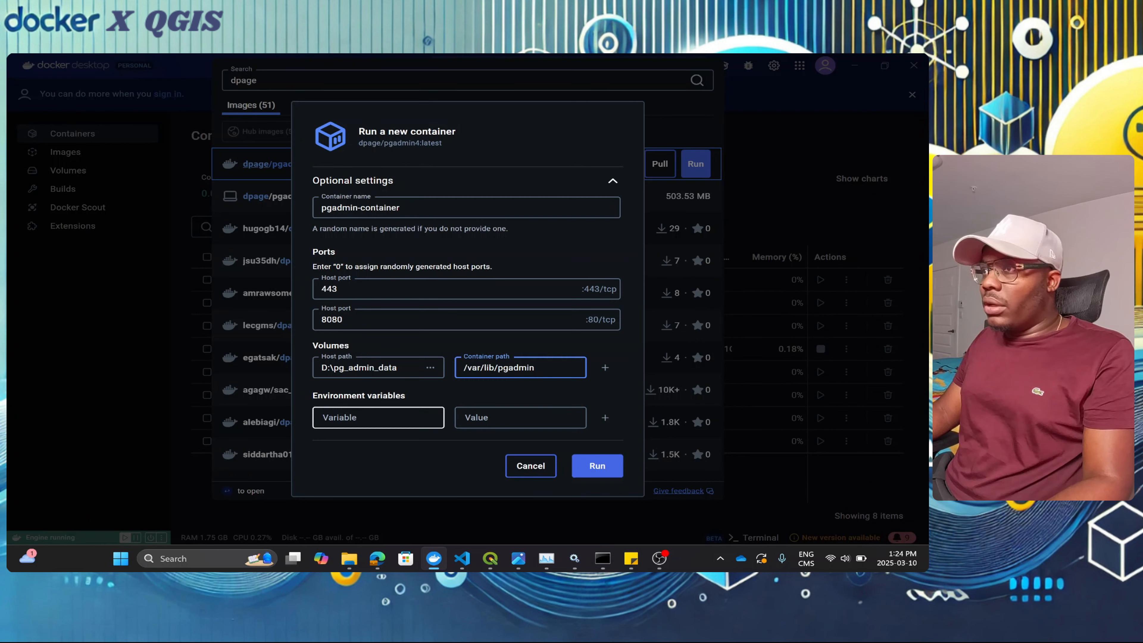
{"action": "left_click", "coordinate": [378, 417]}
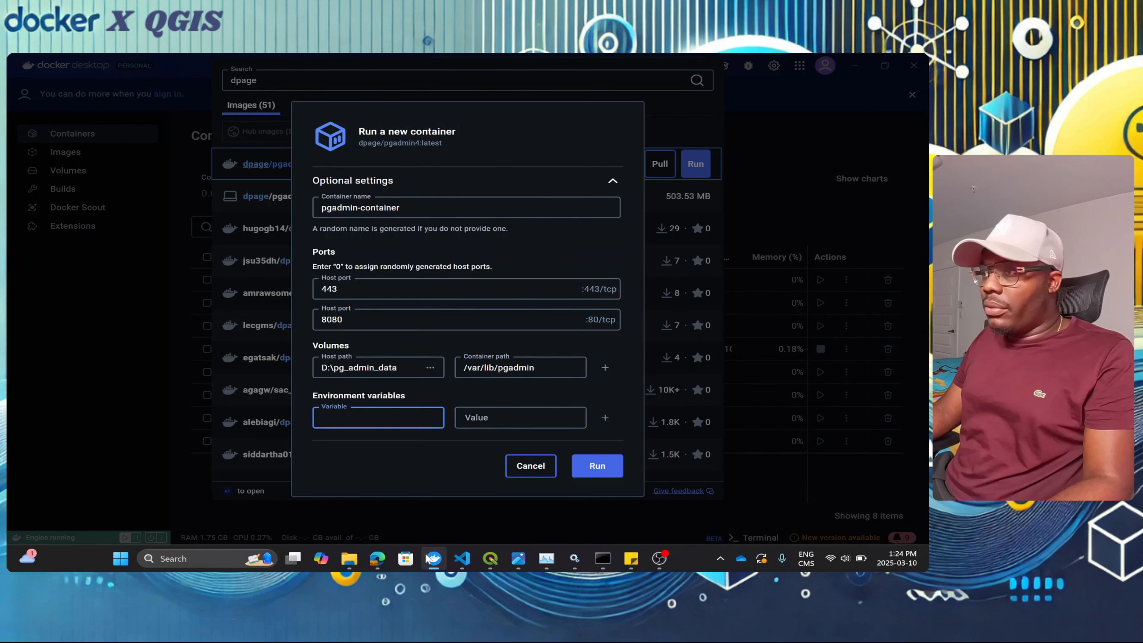
Step: Copy PGADMIN_DEFAULT_EMAIL from the docs' Environment Variables section and return to the run form
{"action": "left_click", "coordinate": [379, 561]}
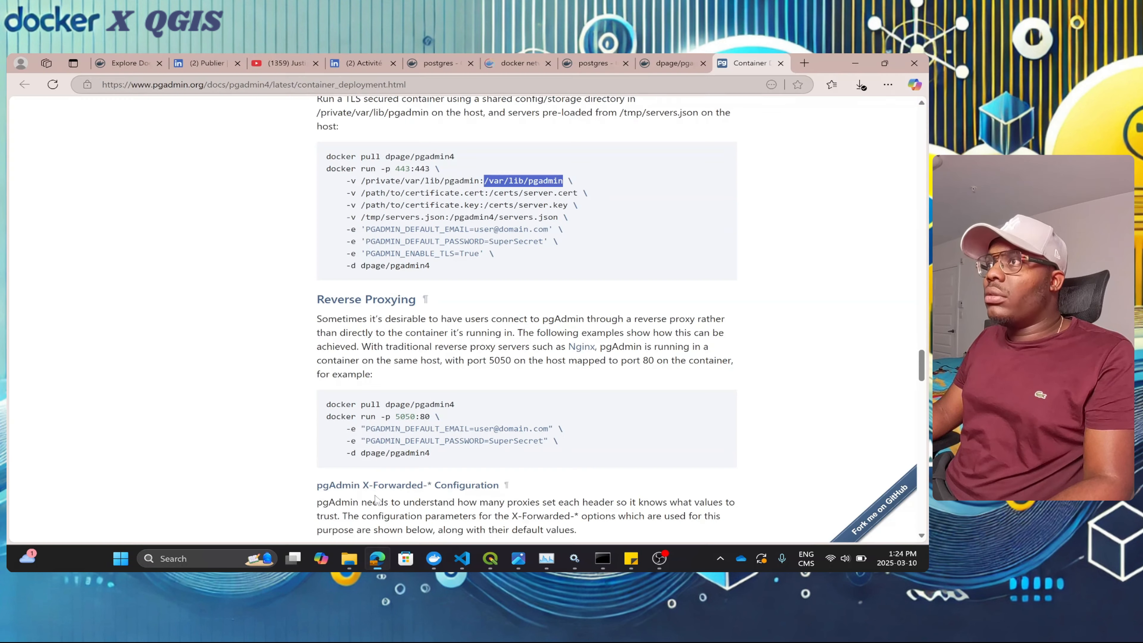
{"action": "scroll", "coordinate": [573, 288], "scroll_direction": "up", "scroll_amount": 10}
{"action": "scroll", "coordinate": [574, 288], "scroll_direction": "up", "scroll_amount": 15}
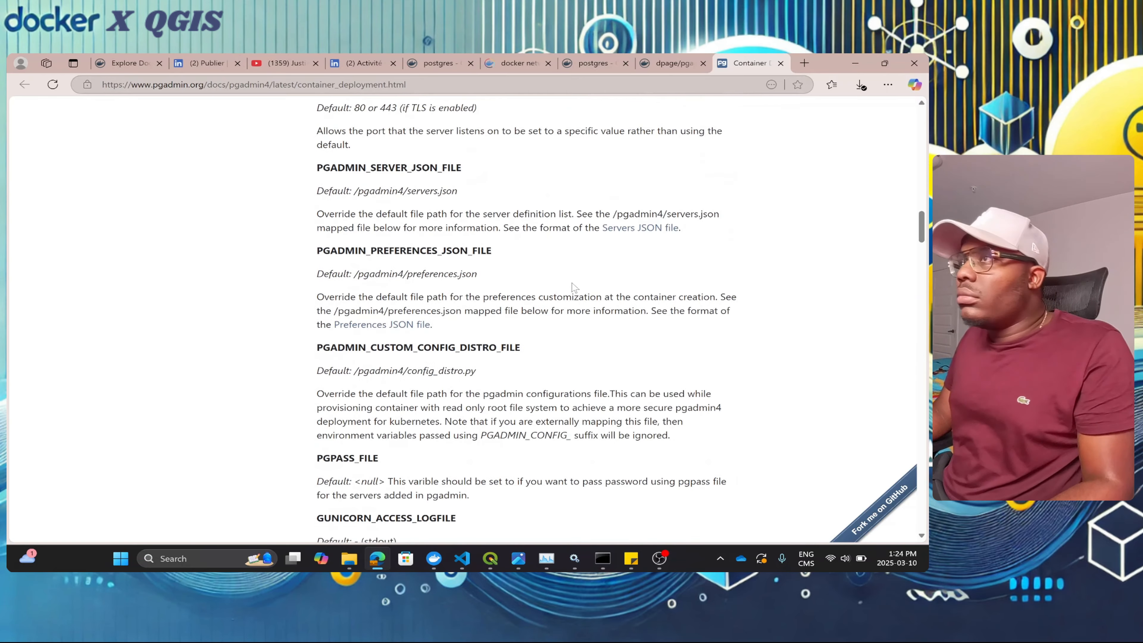
{"action": "scroll", "coordinate": [386, 220], "scroll_direction": "up", "scroll_amount": 4}
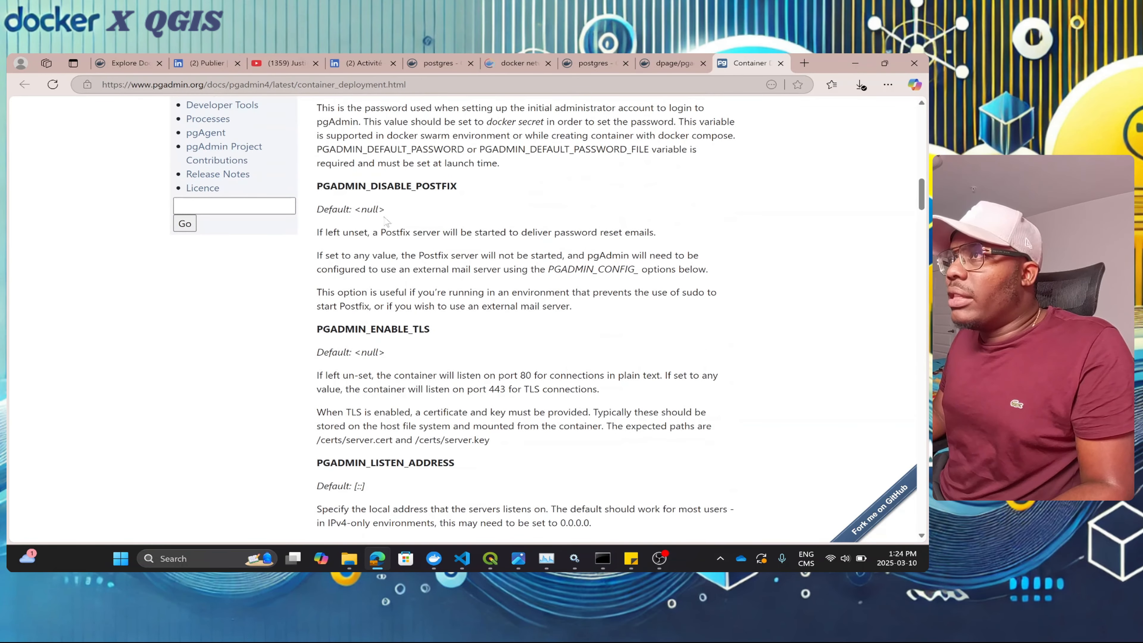
{"action": "scroll", "coordinate": [388, 320], "scroll_direction": "down", "scroll_amount": 5}
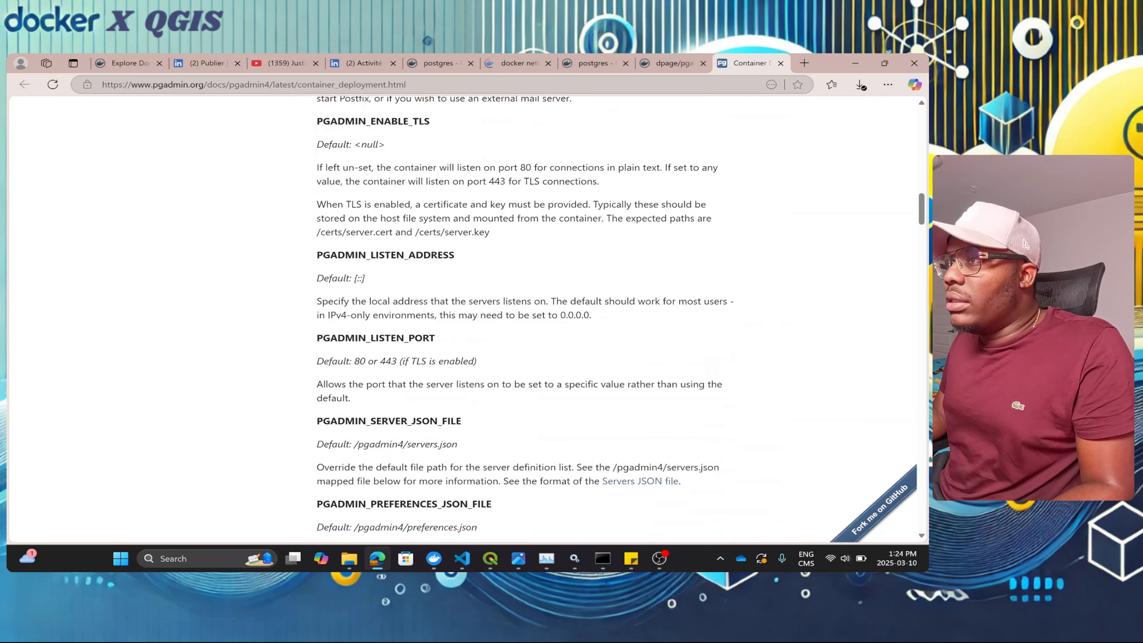
{"action": "scroll", "coordinate": [395, 390], "scroll_direction": "down", "scroll_amount": 6}
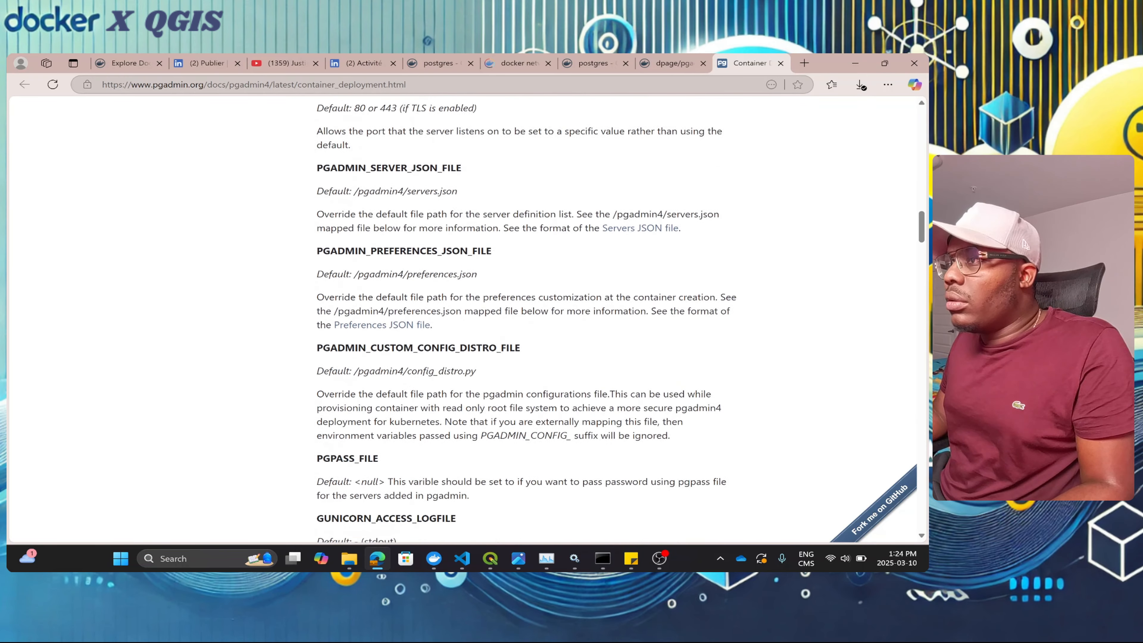
{"action": "scroll", "coordinate": [397, 393], "scroll_direction": "down", "scroll_amount": 3}
{"action": "scroll", "coordinate": [397, 392], "scroll_direction": "down", "scroll_amount": 2}
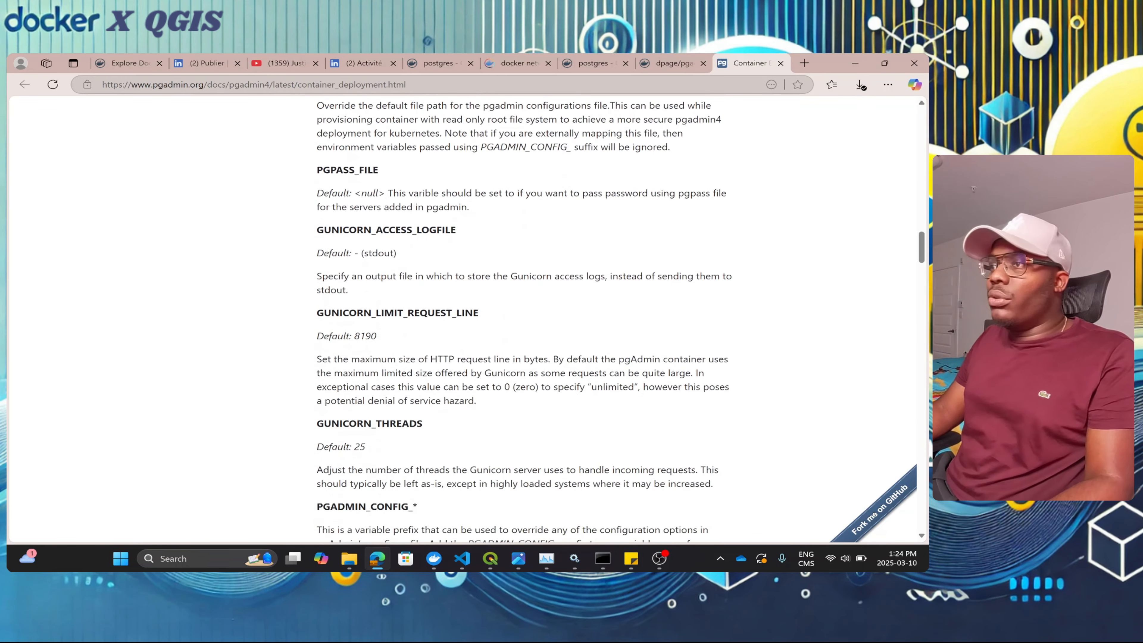
{"action": "scroll", "coordinate": [397, 393], "scroll_direction": "up", "scroll_amount": 5}
{"action": "scroll", "coordinate": [547, 319], "scroll_direction": "up", "scroll_amount": 20}
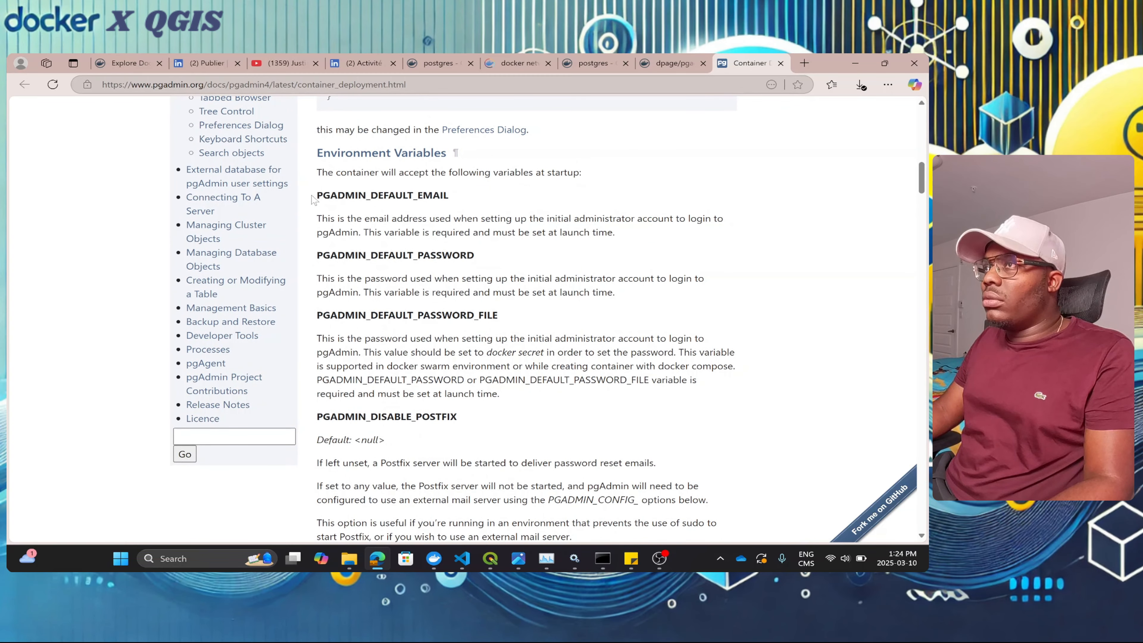
{"action": "left_click_drag", "start_coordinate": [317, 195], "coordinate": [450, 199]}
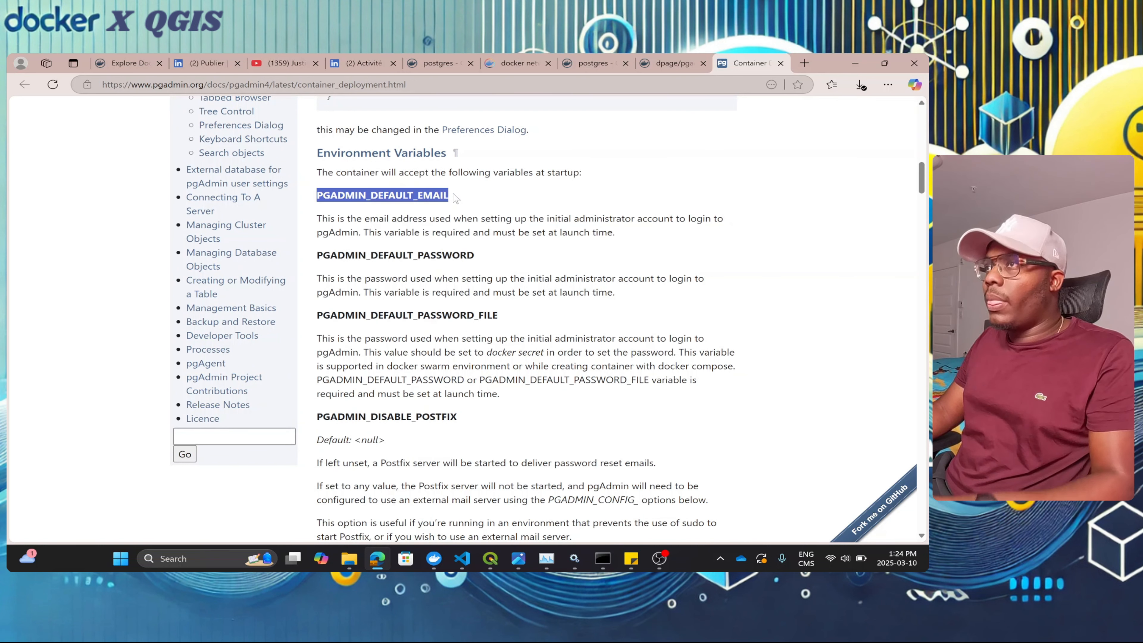
{"action": "left_click", "coordinate": [855, 64]}
{"action": "left_click", "coordinate": [388, 419]}
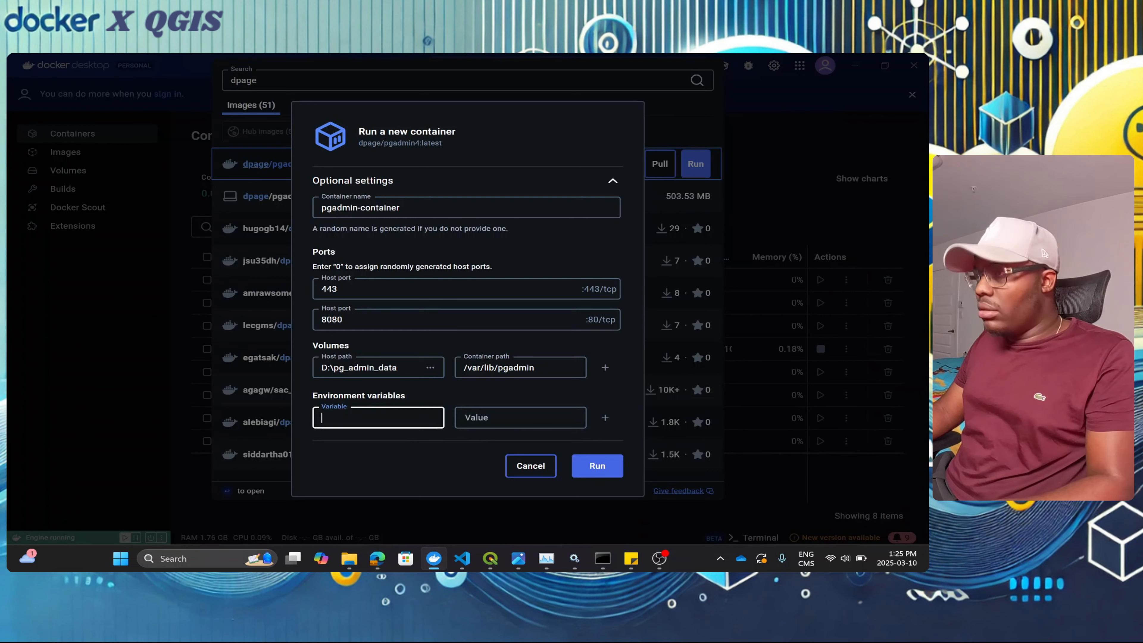
Step: Add the PGADMIN_DEFAULT_EMAIL variable with the admin e-mail address as its value
{"action": "key", "text": "ctrl+v"}
{"action": "left_click", "coordinate": [508, 417]}
{"action": "type", "text": "admi"}
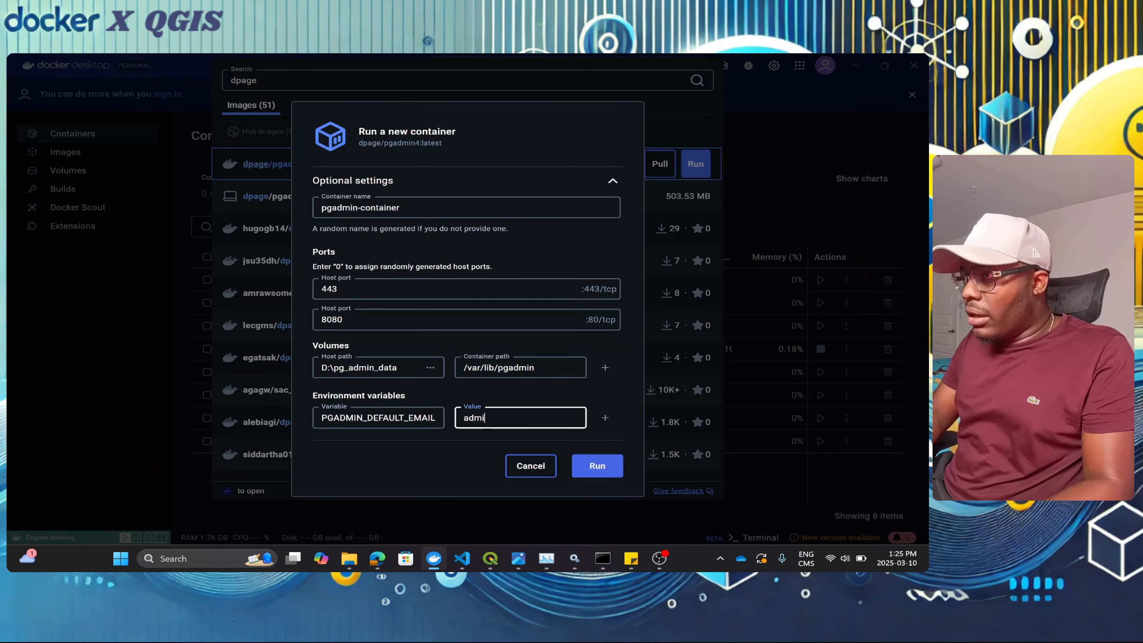
{"action": "type", "text": "n@a"}
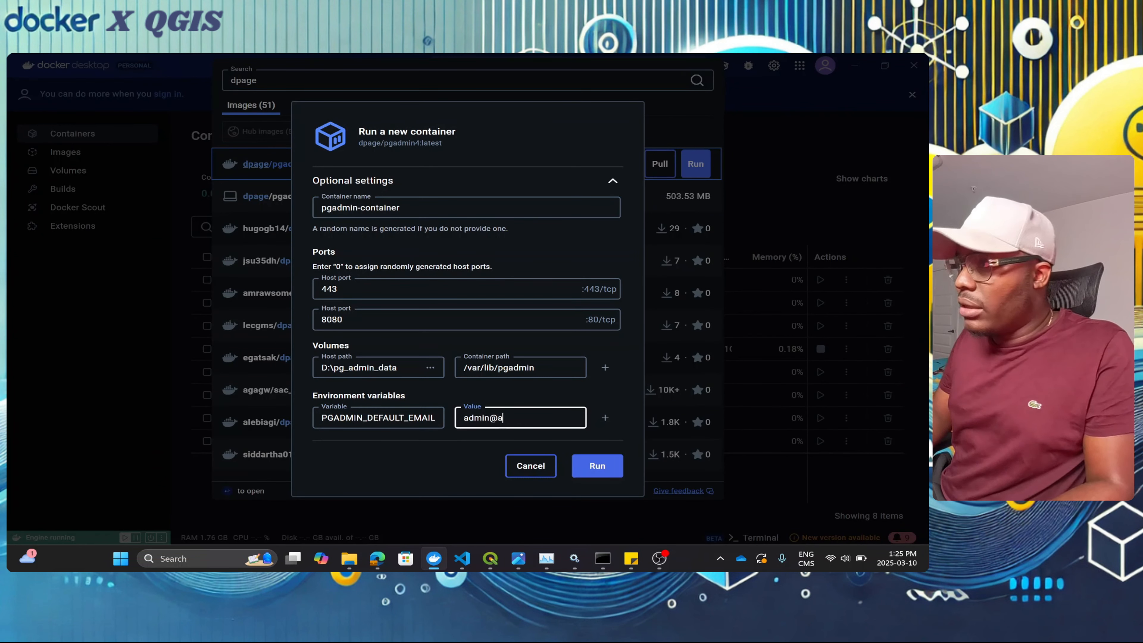
{"action": "type", "text": "dmin.co"}
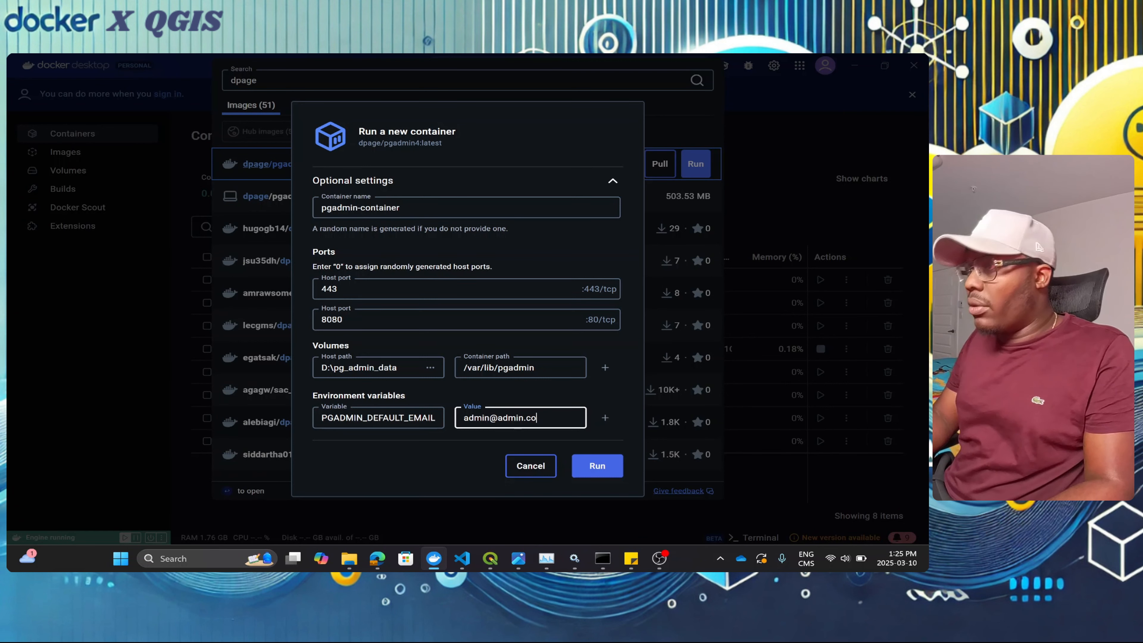
{"action": "type", "text": "nm"}
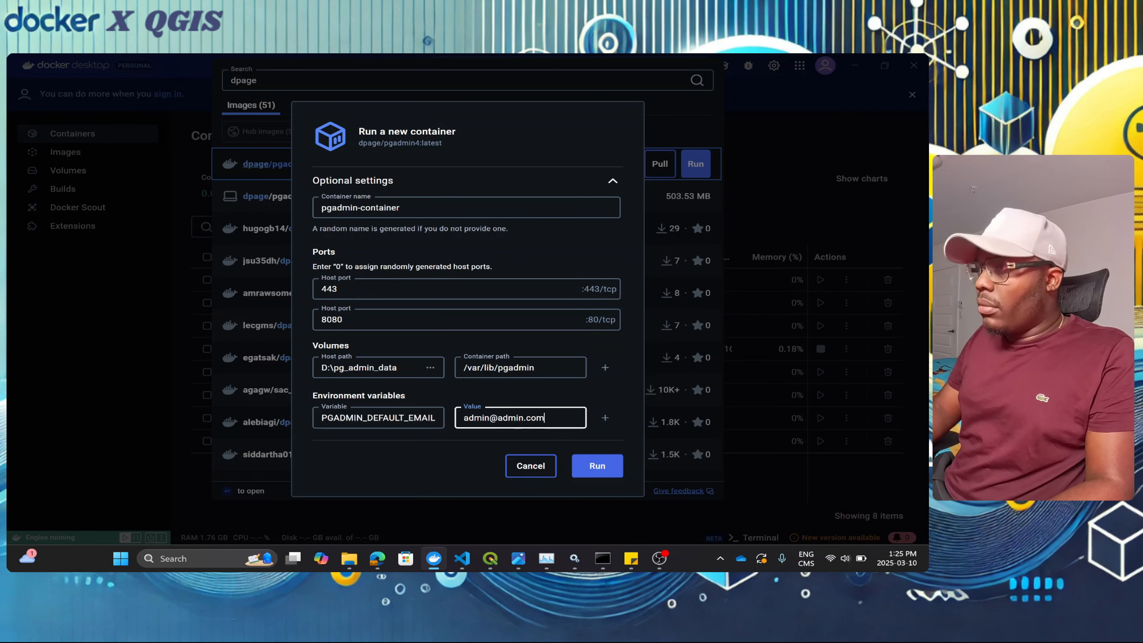
Step: Add PGADMIN_DEFAULT_PASSWORD with the admin password and run pgadmin-container
{"action": "left_click", "coordinate": [605, 417]}
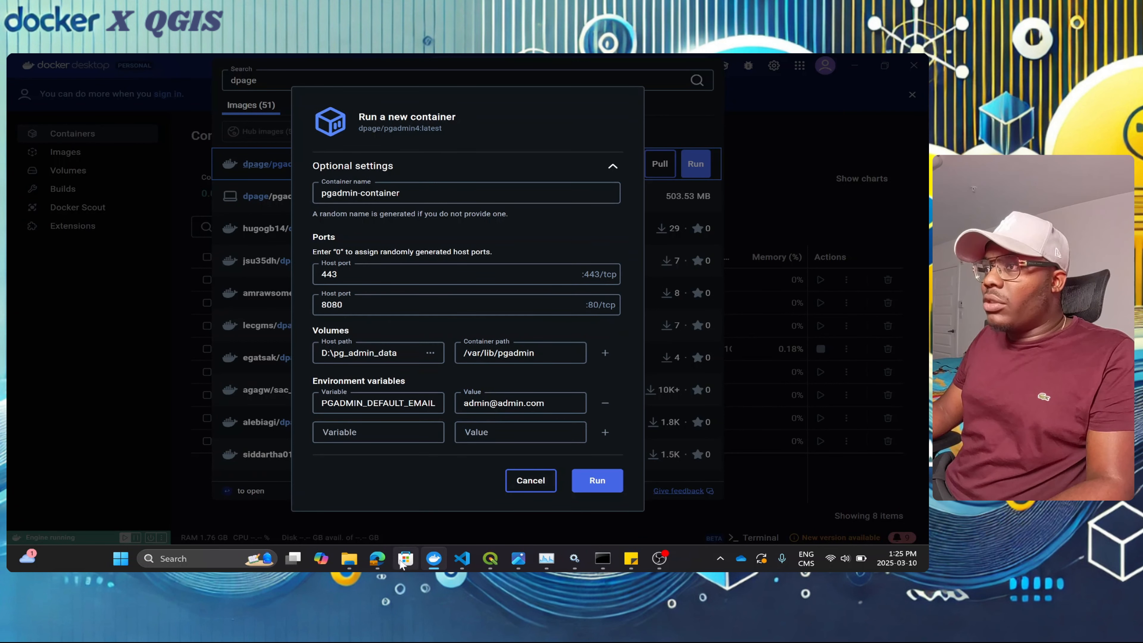
{"action": "mouse_move", "coordinate": [381, 563]}
{"action": "left_click", "coordinate": [388, 510]}
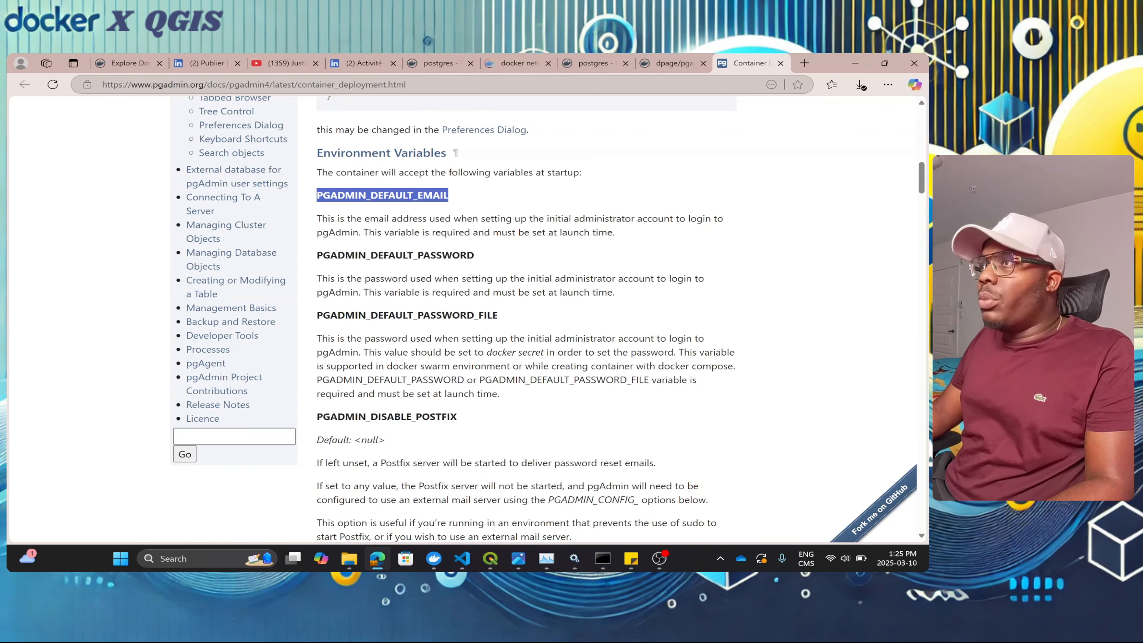
{"action": "left_click_drag", "start_coordinate": [316, 255], "coordinate": [499, 257]}
{"action": "key", "text": "ctrl+c"}
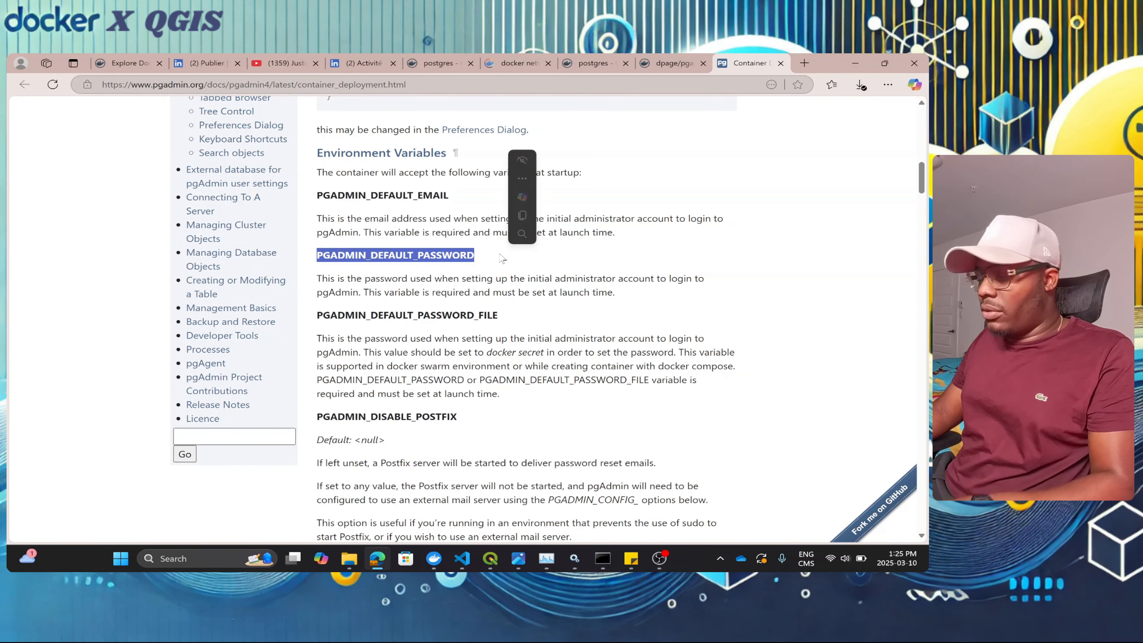
{"action": "left_click", "coordinate": [855, 63]}
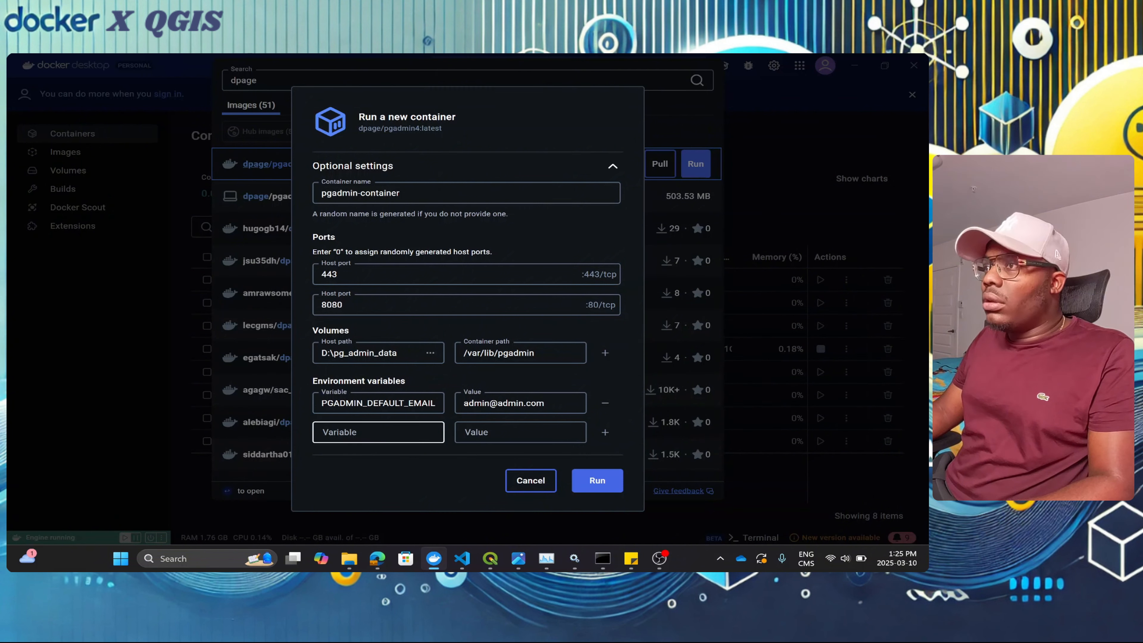
{"action": "left_click", "coordinate": [378, 432]}
{"action": "key", "text": "ctrl+v"}
{"action": "left_click", "coordinate": [520, 432]}
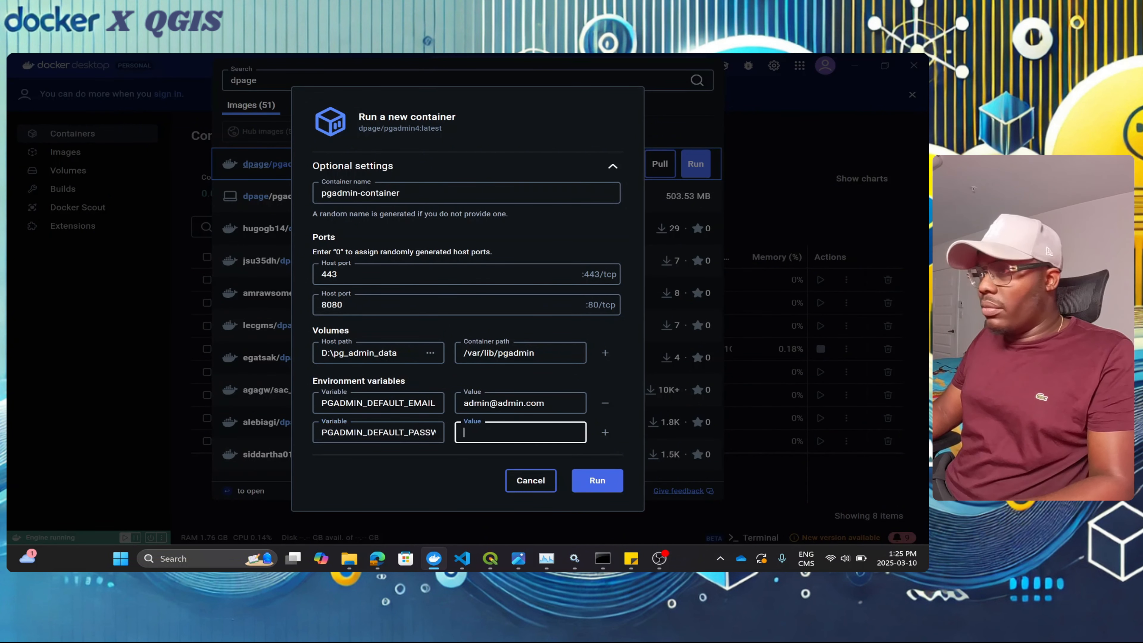
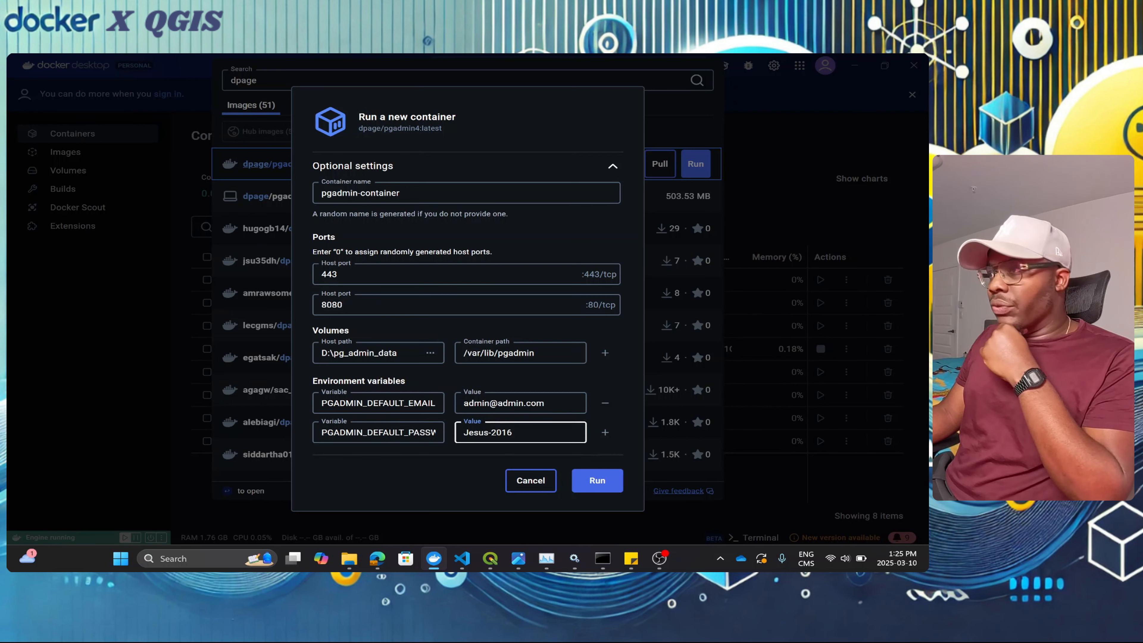
{"action": "left_click", "coordinate": [601, 486]}
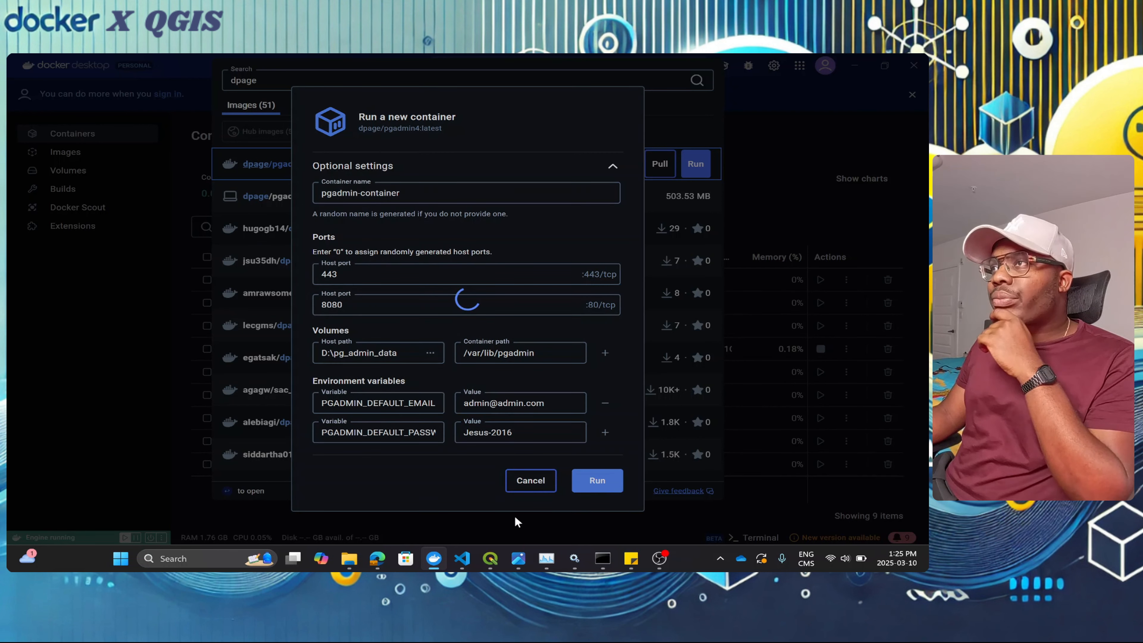
Step: Open pgAdmin's login page through pgadmin-container's 8080:80 port link
{"action": "left_click", "coordinate": [127, 416]}
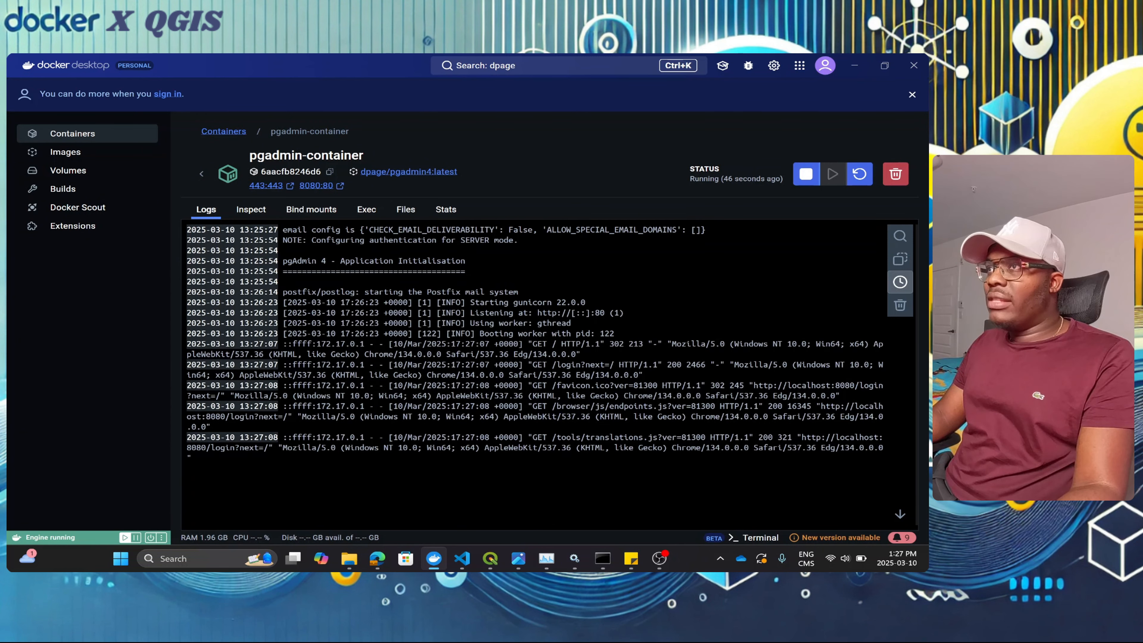
{"action": "left_click", "coordinate": [315, 186]}
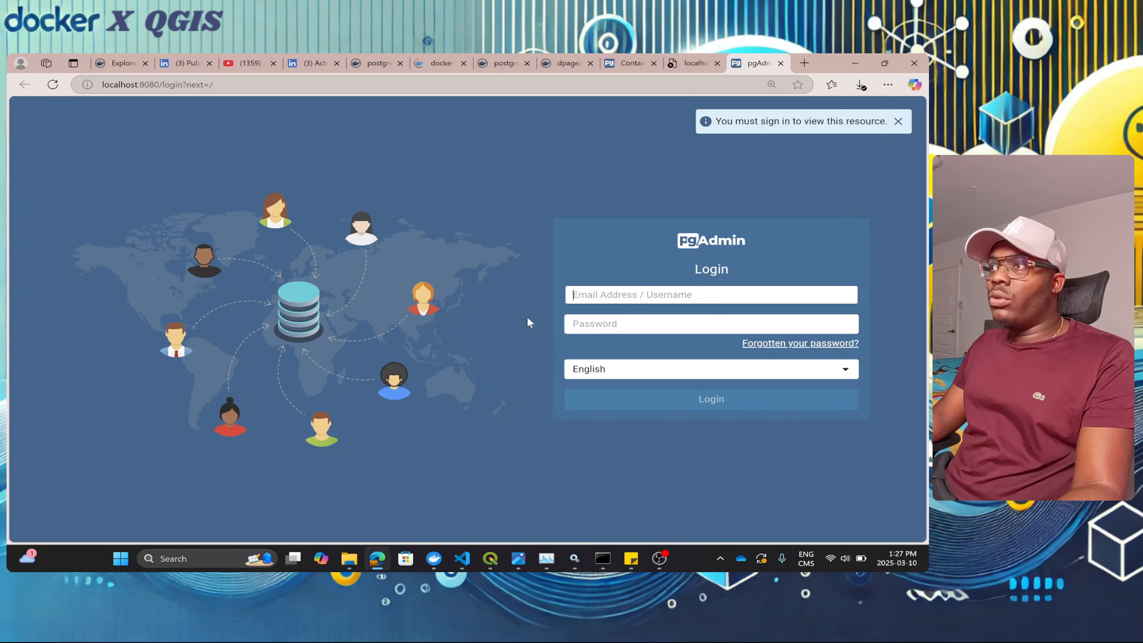
Step: Log in to pgAdmin 4 with the suggested administrator email and the account password
{"action": "left_click", "coordinate": [630, 295]}
{"action": "type", "text": "admin@admin.com"}
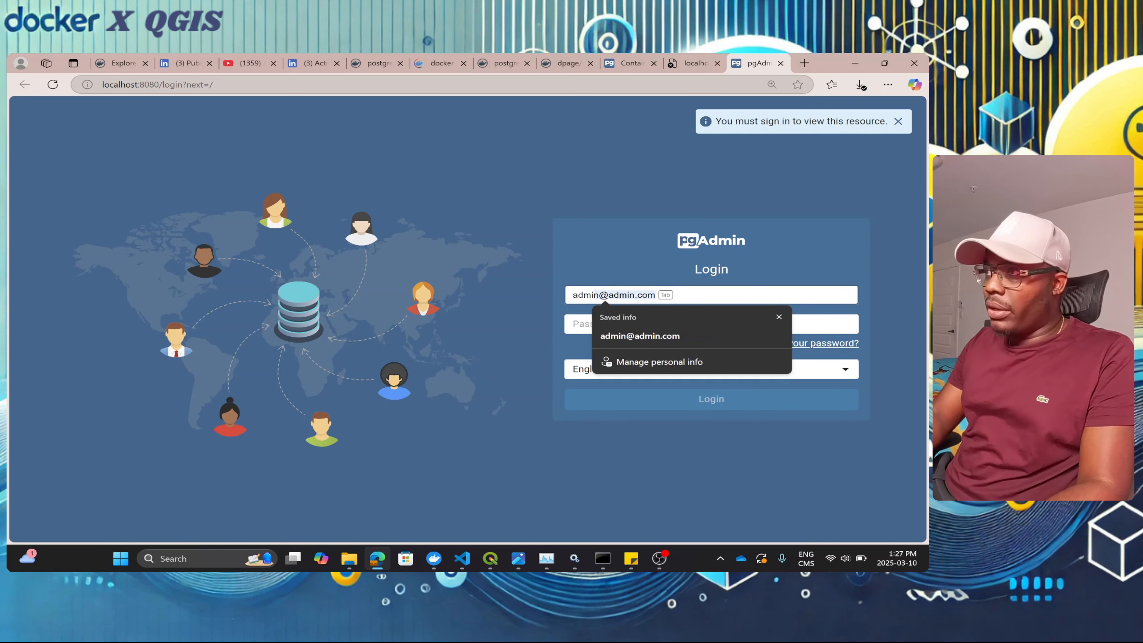
{"action": "key", "text": "Tab"}
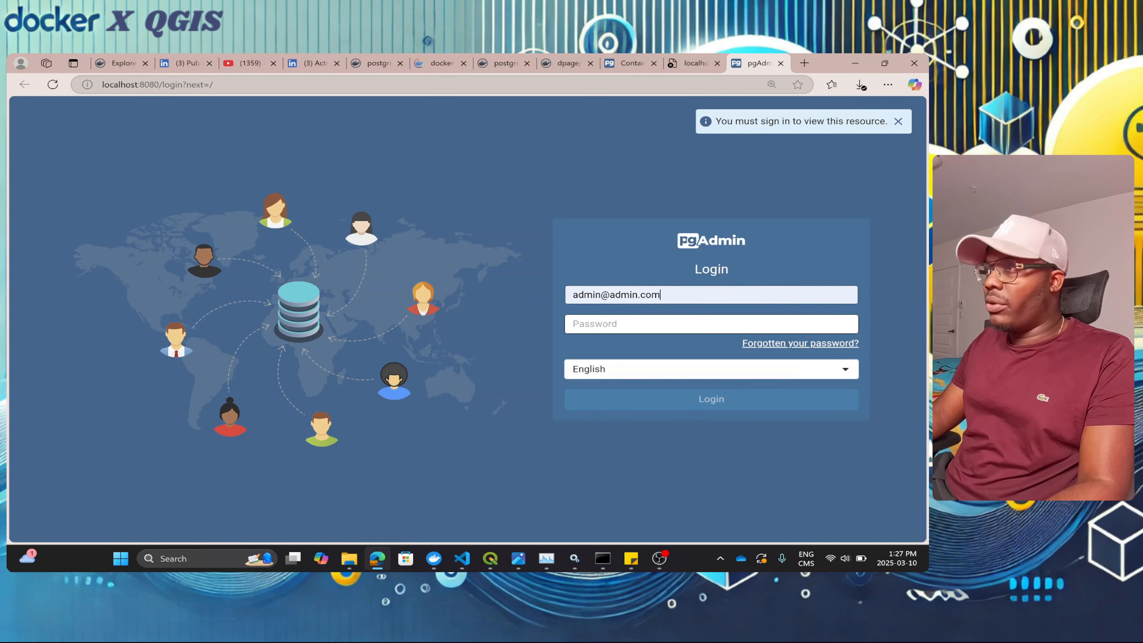
{"action": "type", "text": "ro"}
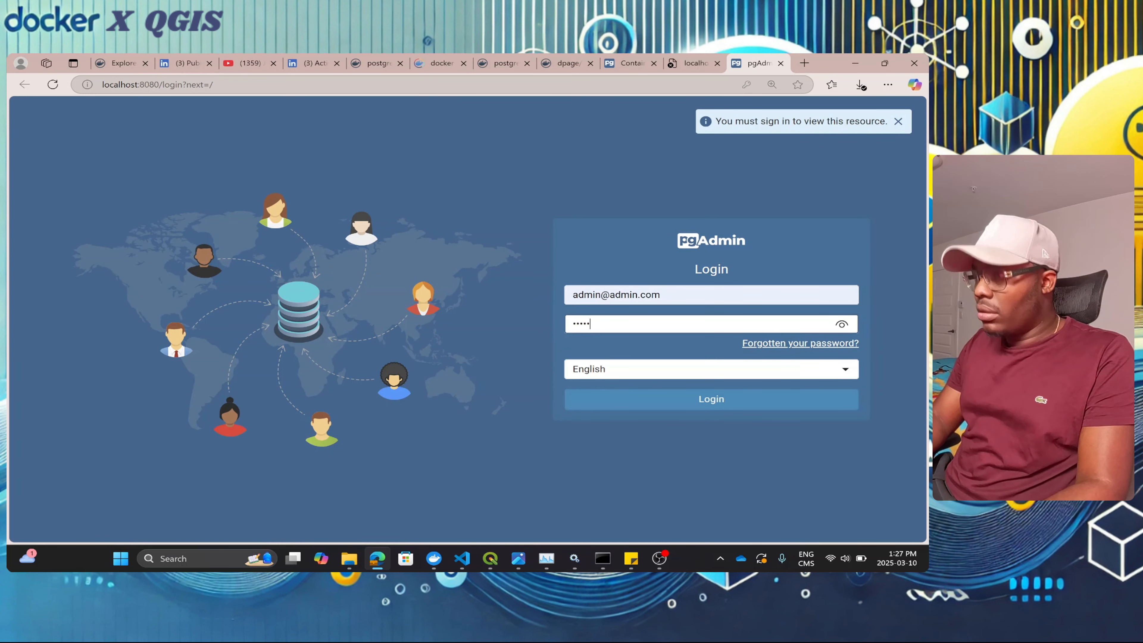
{"action": "type", "text": "•••••••"}
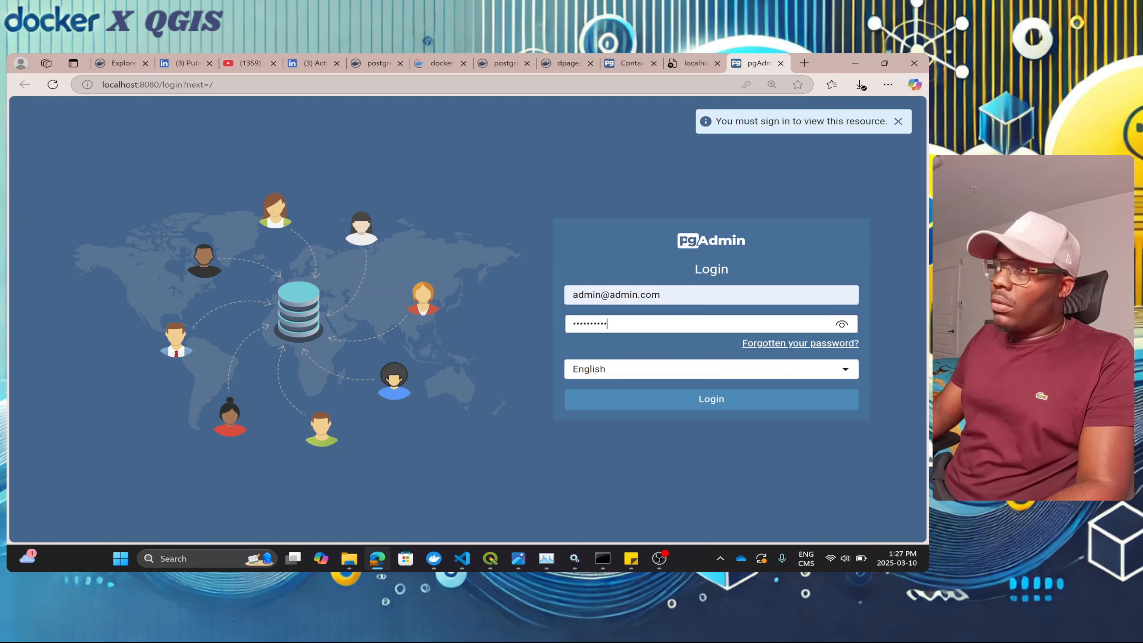
{"action": "left_click", "coordinate": [693, 402]}
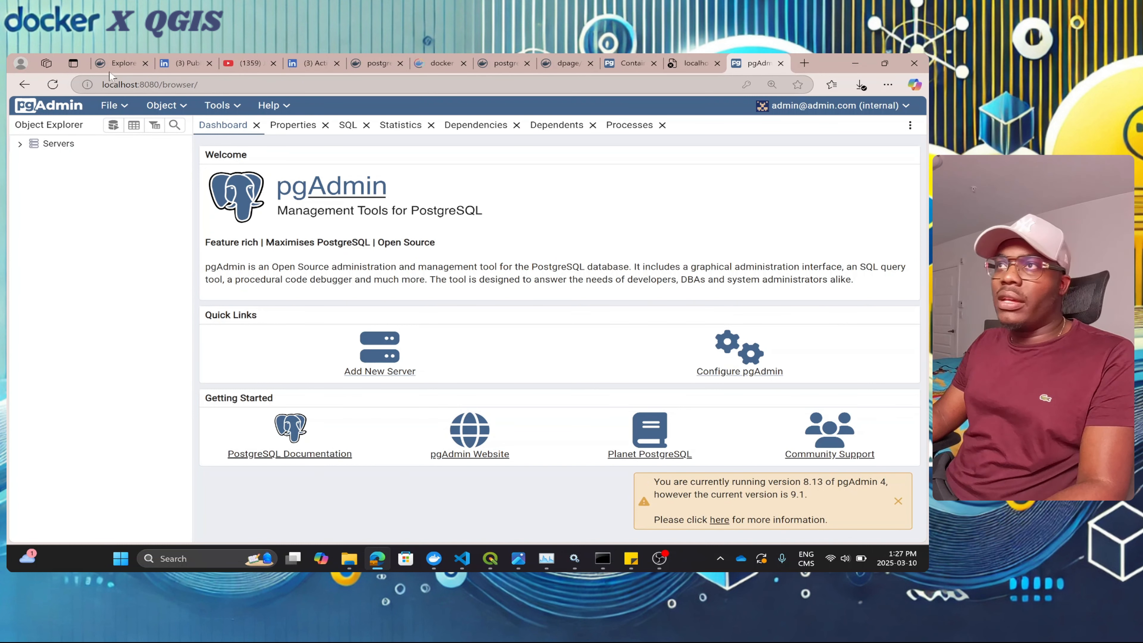
Step: Expand the empty Servers group in Object Explorer and dismiss its context menu
{"action": "left_click", "coordinate": [20, 144]}
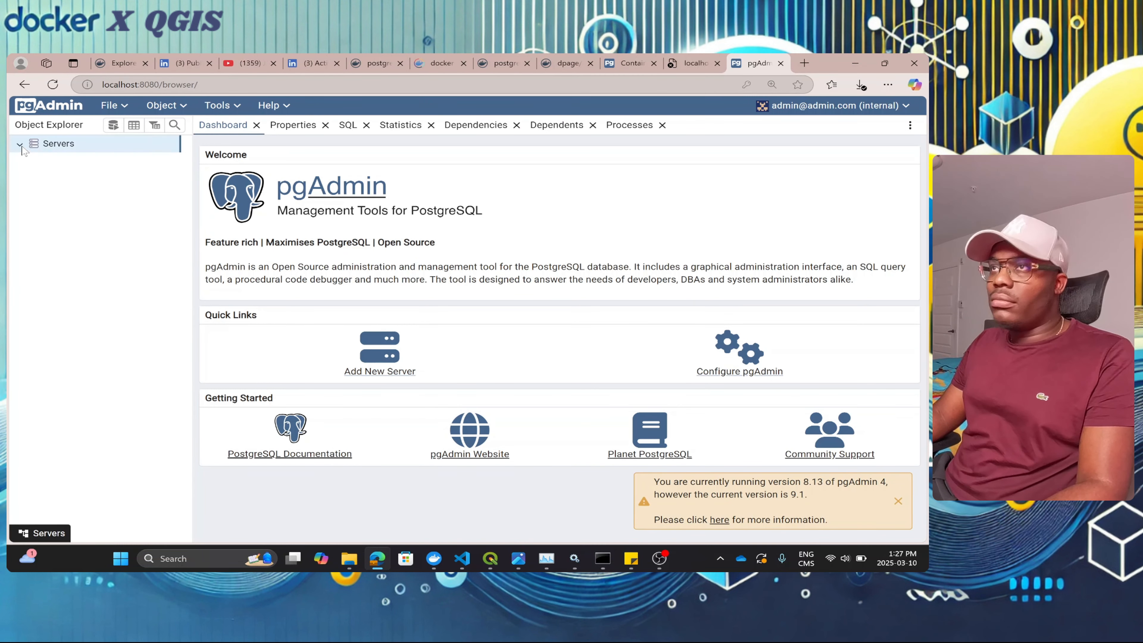
{"action": "right_click", "coordinate": [68, 149]}
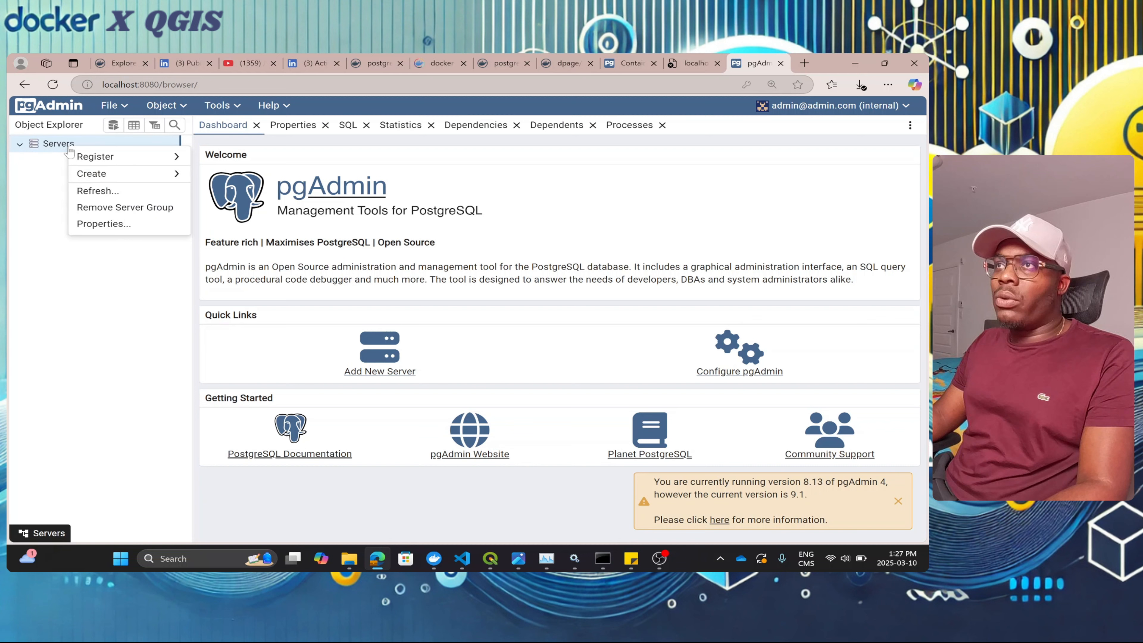
{"action": "left_click", "coordinate": [75, 323]}
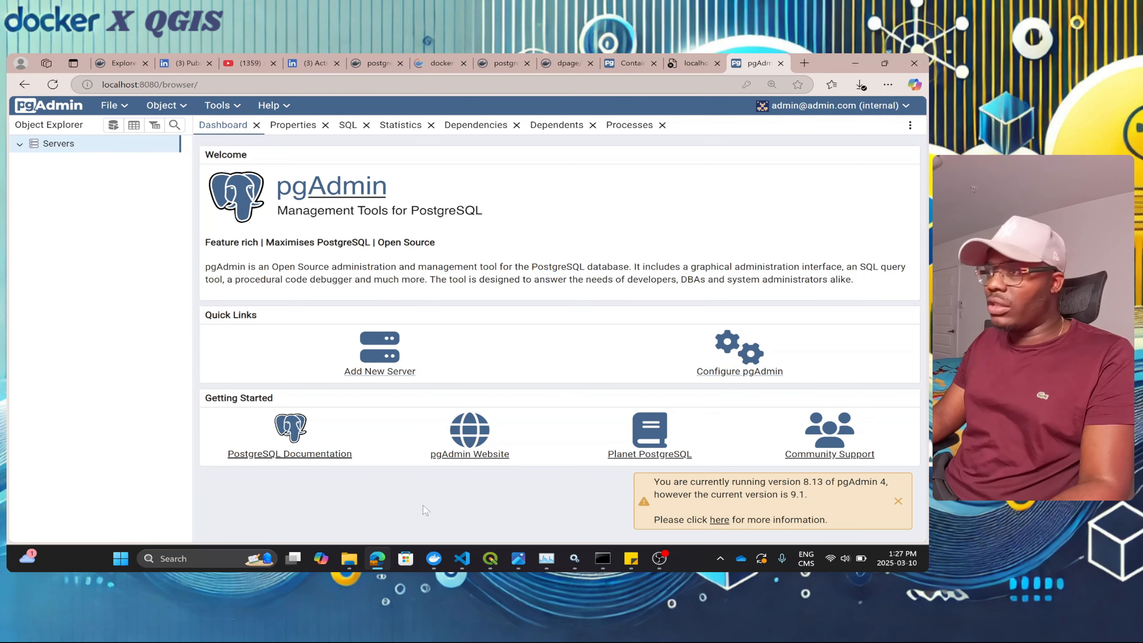
Step: Check the Docker Desktop Containers list with a widened Name column, then return to pgAdmin
{"action": "mouse_move", "coordinate": [433, 558]}
{"action": "left_click", "coordinate": [454, 519]}
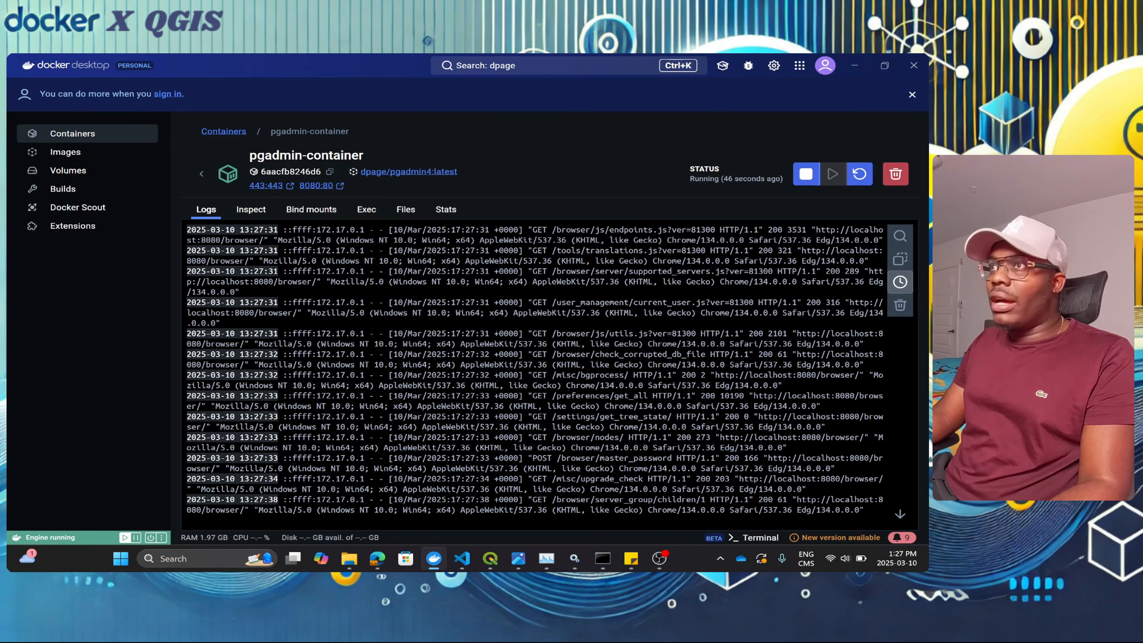
{"action": "left_click", "coordinate": [202, 174]}
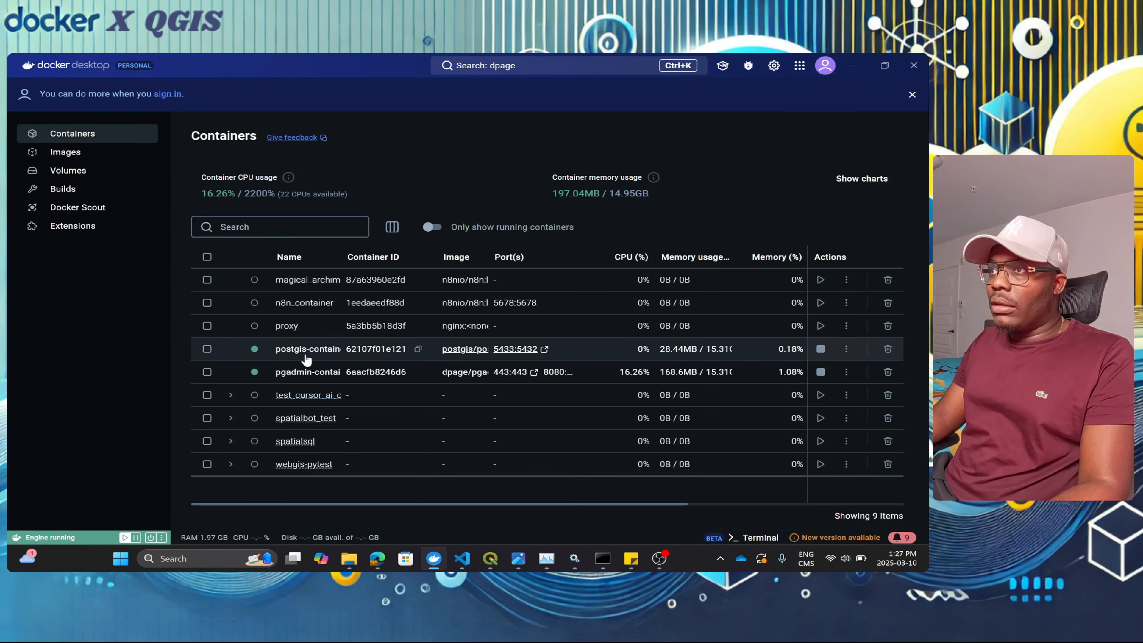
{"action": "double_click", "coordinate": [340, 256]}
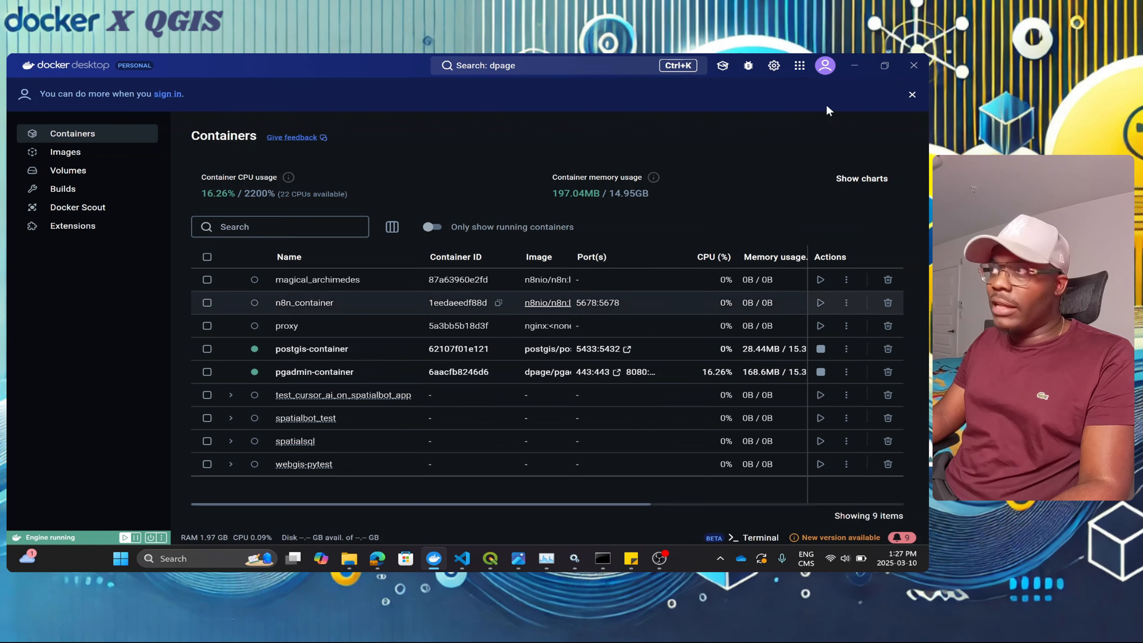
{"action": "left_click", "coordinate": [864, 68]}
Step: Register a new server named 'test' and bring up its Connection settings
{"action": "right_click", "coordinate": [96, 149]}
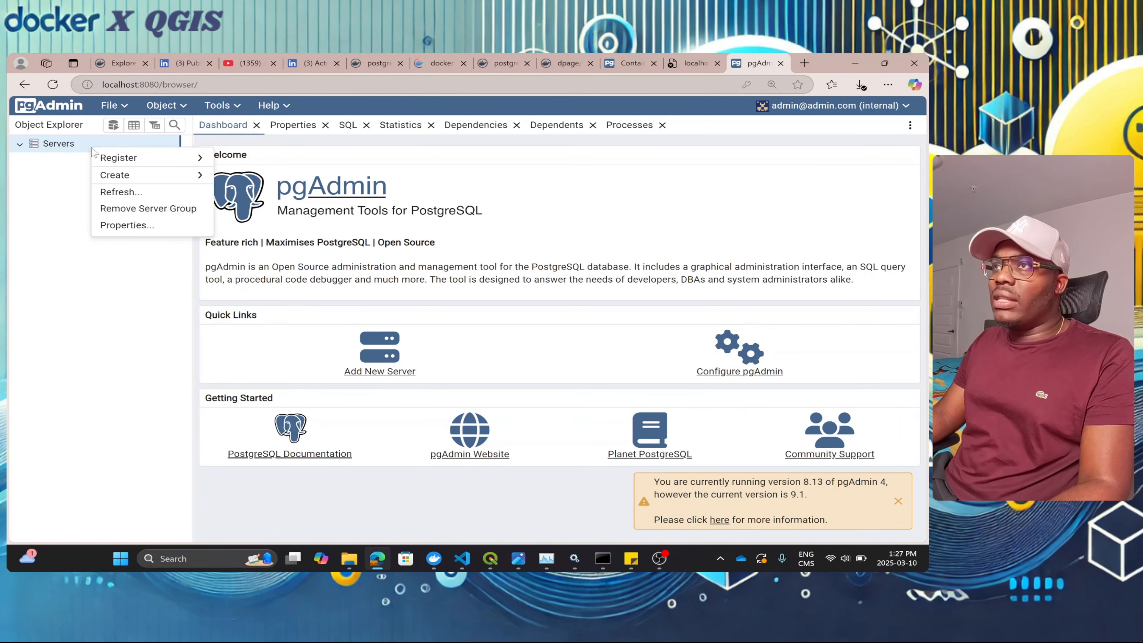
{"action": "mouse_move", "coordinate": [103, 158]}
{"action": "left_click", "coordinate": [238, 160]}
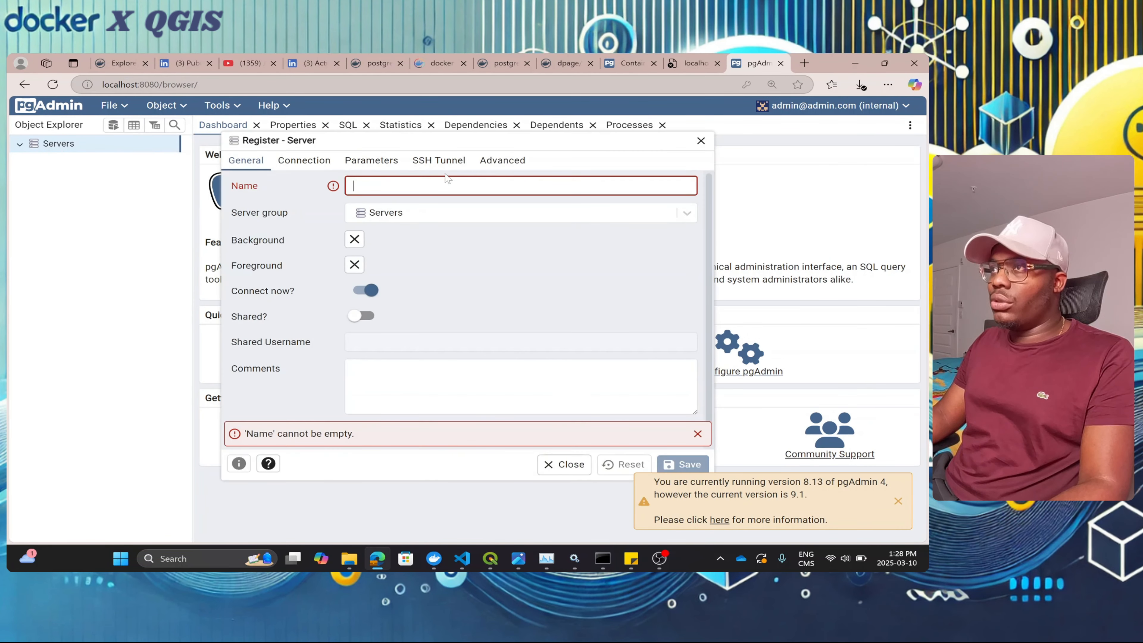
{"action": "type", "text": "test"}
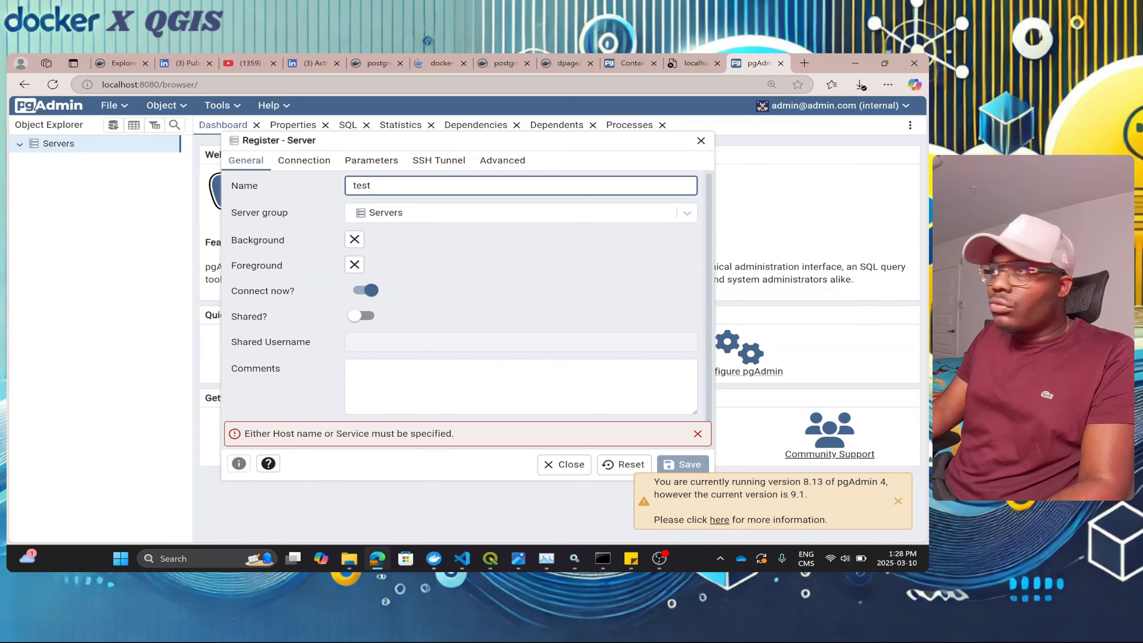
{"action": "left_click", "coordinate": [316, 164]}
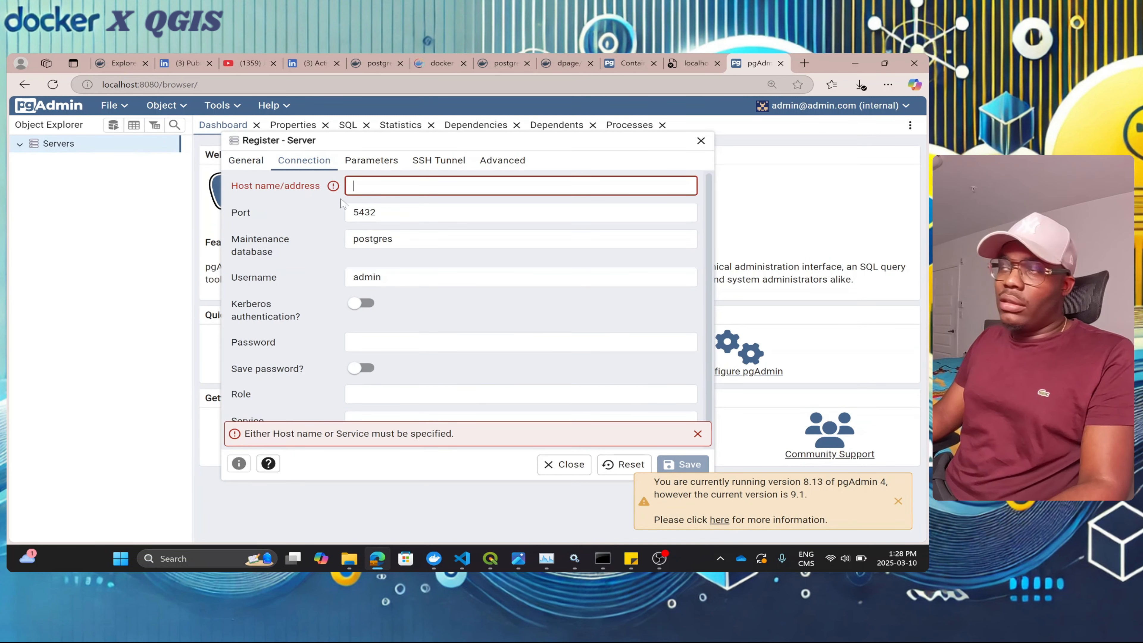
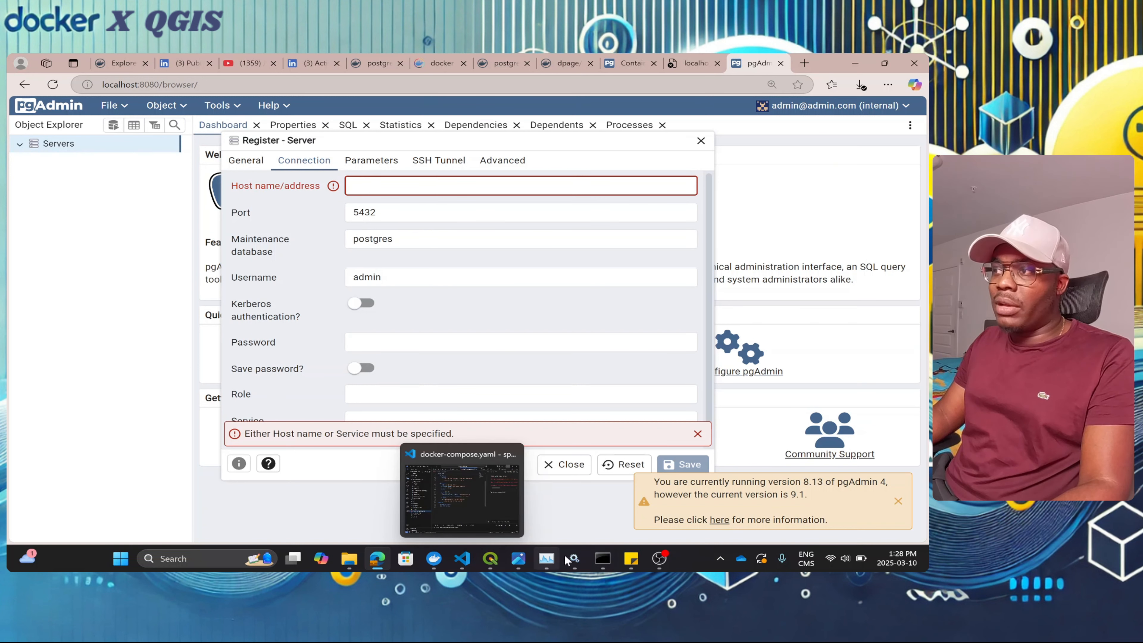
Step: Leave the Register – Server dialog open with port 5432, database postgres and user admin
{"action": "mouse_move", "coordinate": [491, 559]}
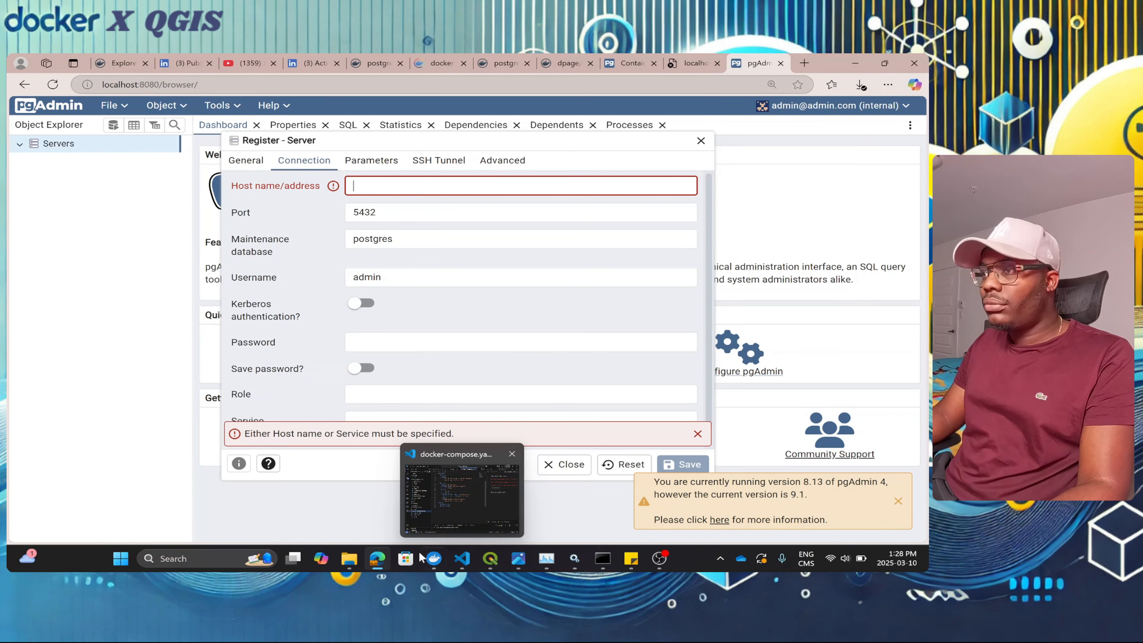
Step: Open postgis-container's Inspect details at its Networks section in Docker Desktop
{"action": "left_click", "coordinate": [434, 489]}
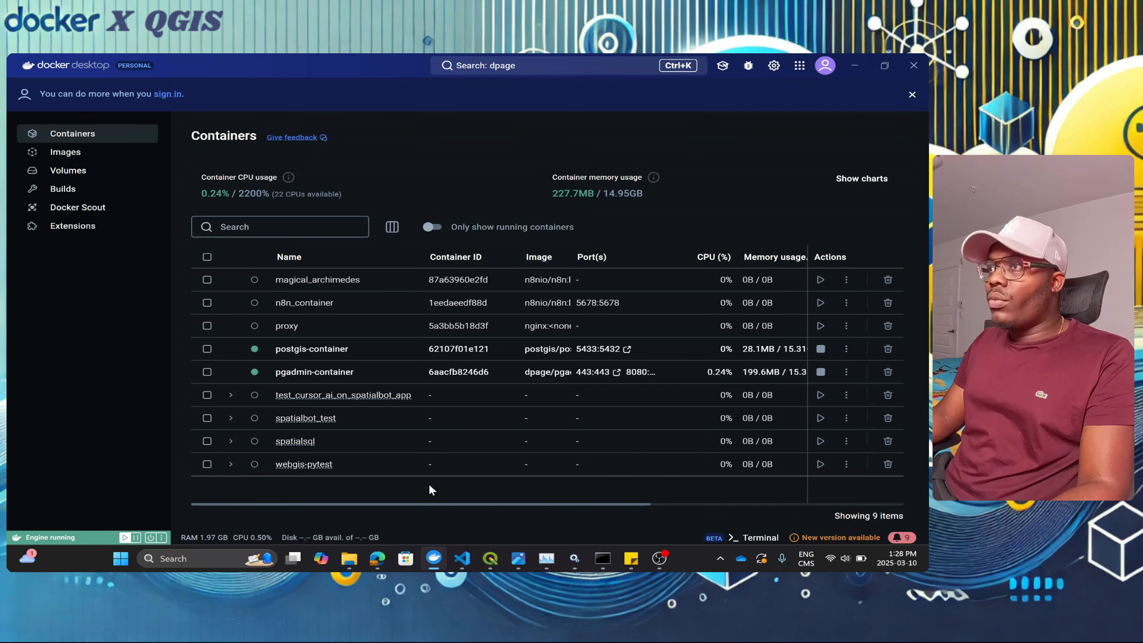
{"action": "left_click", "coordinate": [303, 356]}
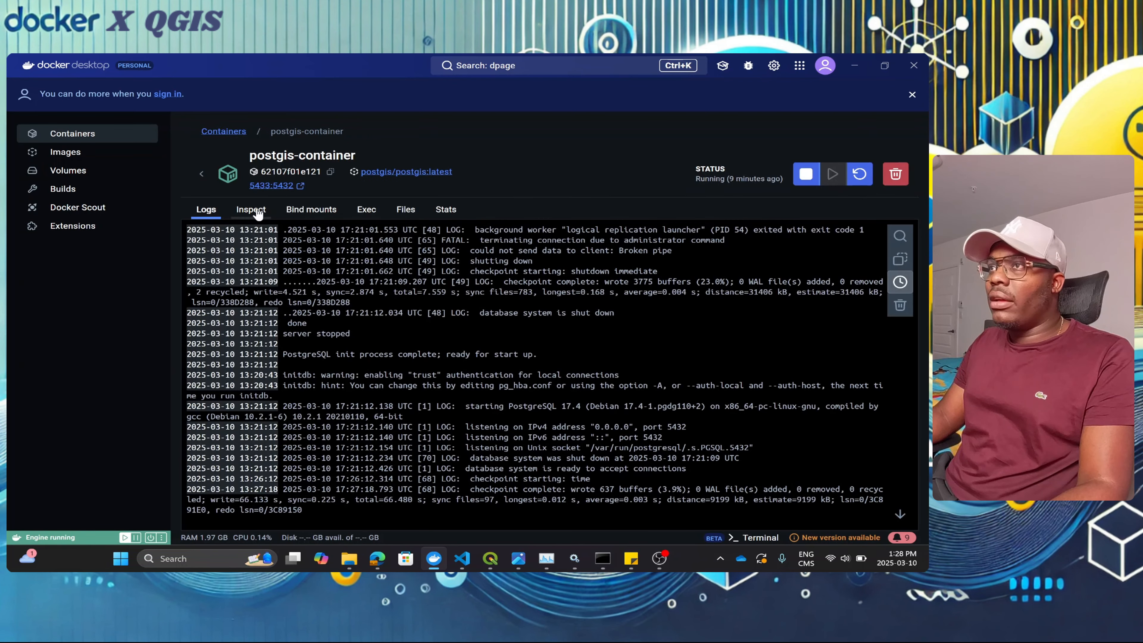
{"action": "left_click", "coordinate": [405, 210]}
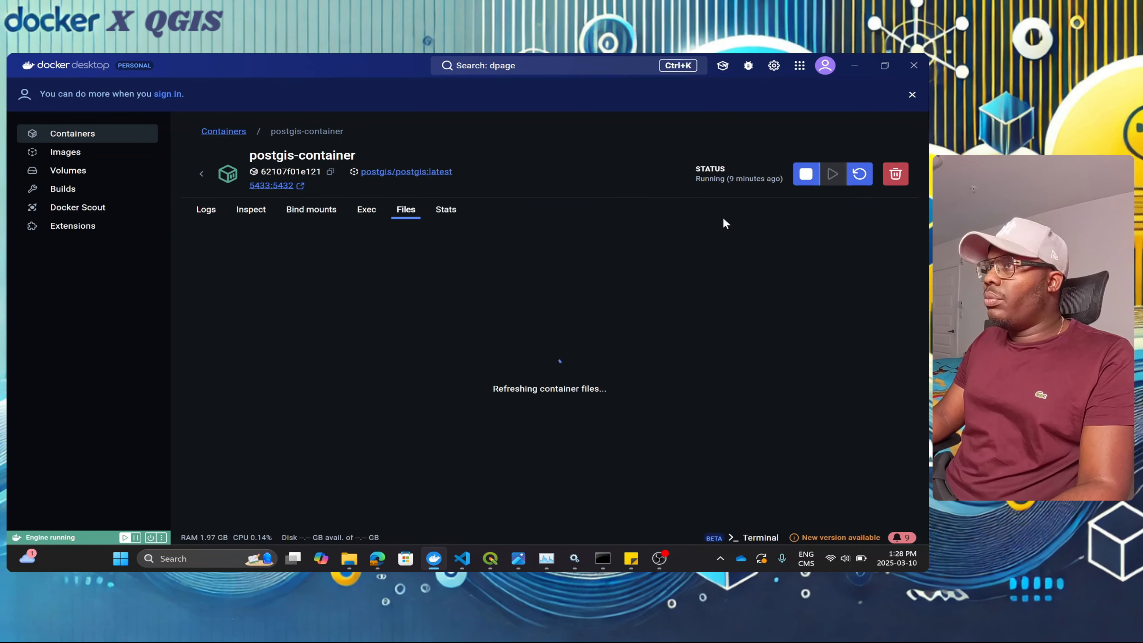
{"action": "left_click", "coordinate": [251, 211]}
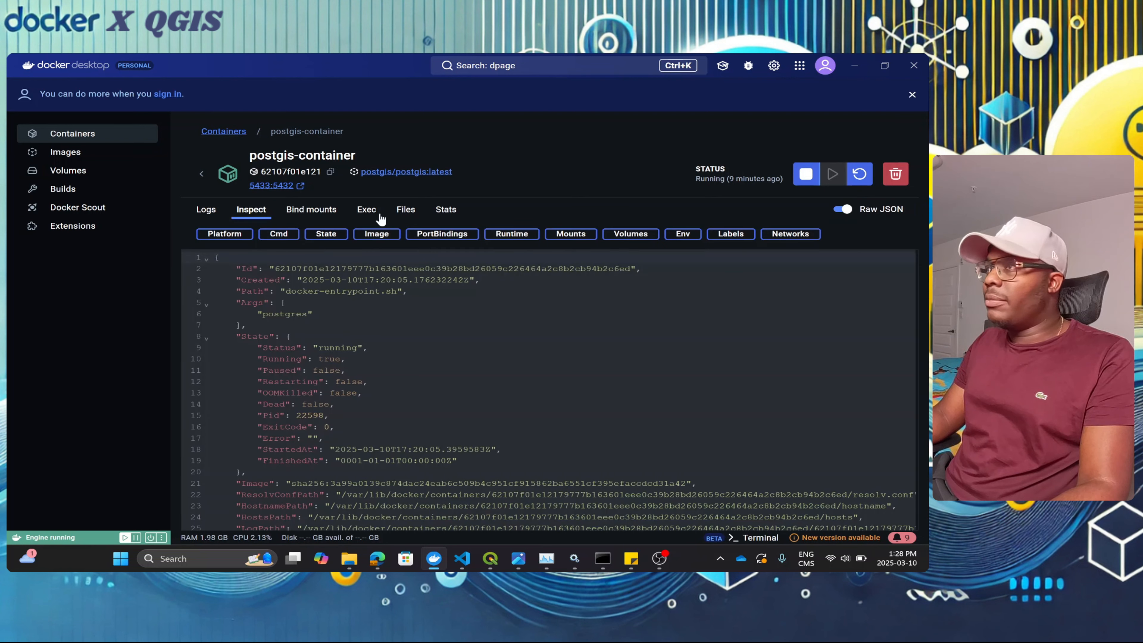
{"action": "left_click", "coordinate": [801, 235]}
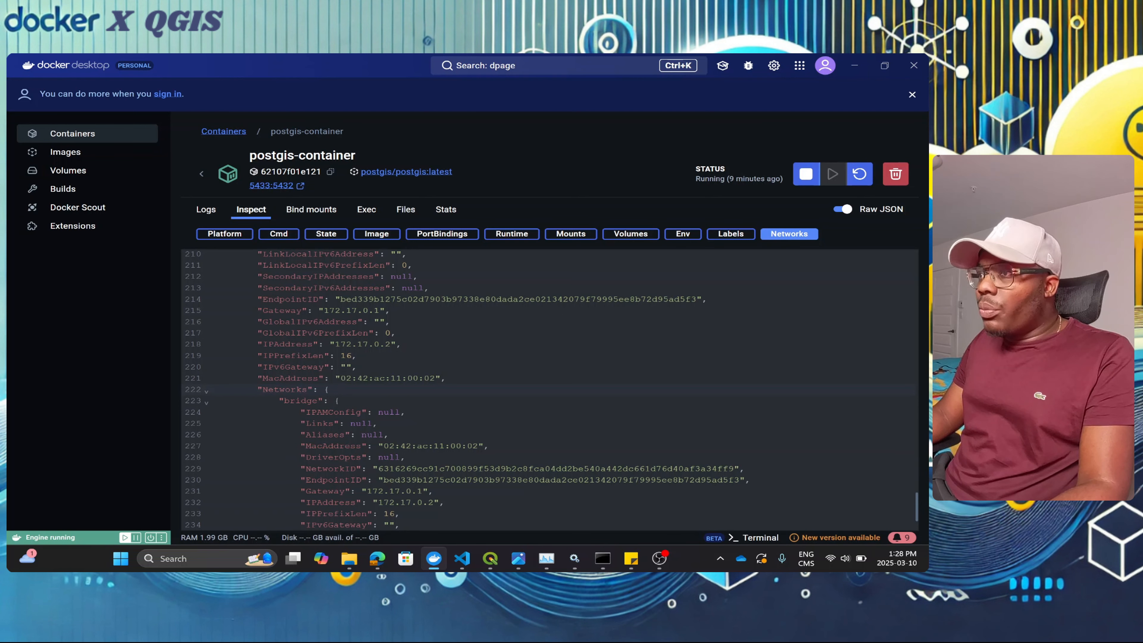
Step: Select and copy the IP address 172.17.0.2, then minimize Docker Desktop
{"action": "left_click_drag", "start_coordinate": [373, 503], "coordinate": [434, 502]}
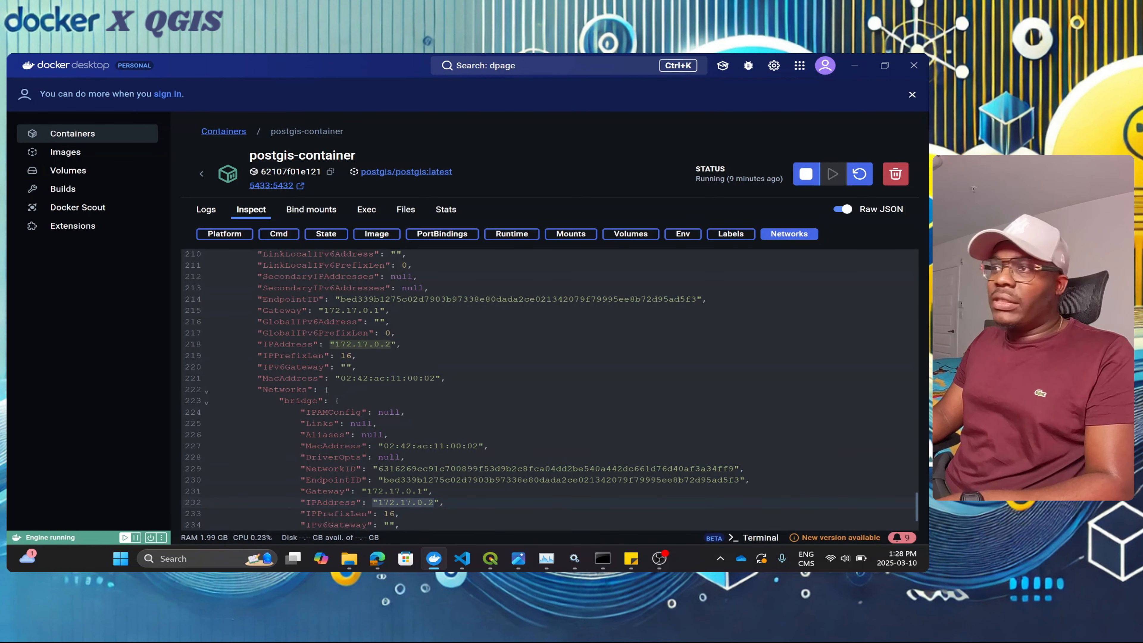
{"action": "left_click", "coordinate": [401, 513]}
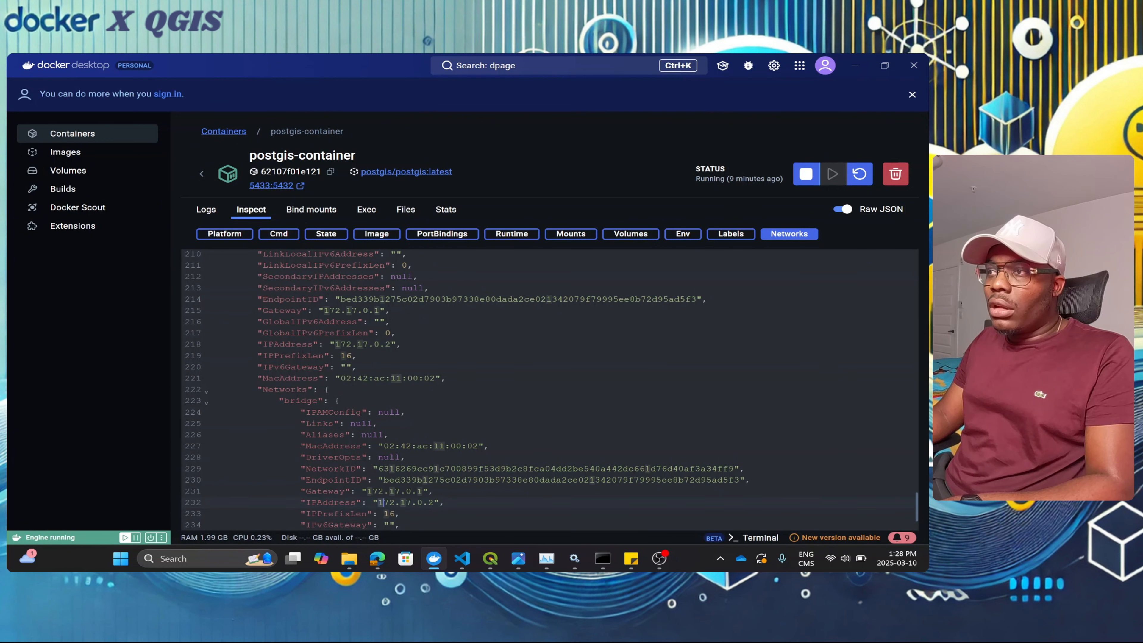
{"action": "left_click_drag", "start_coordinate": [378, 502], "coordinate": [434, 502]}
{"action": "key", "text": "ctrl+c"}
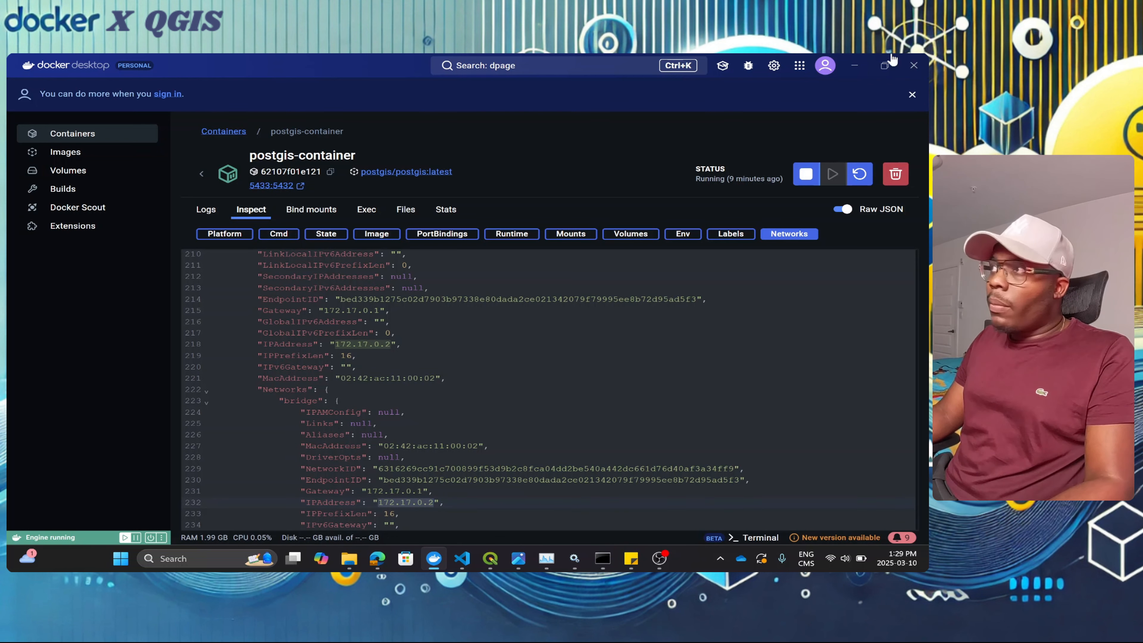
{"action": "left_click", "coordinate": [854, 65]}
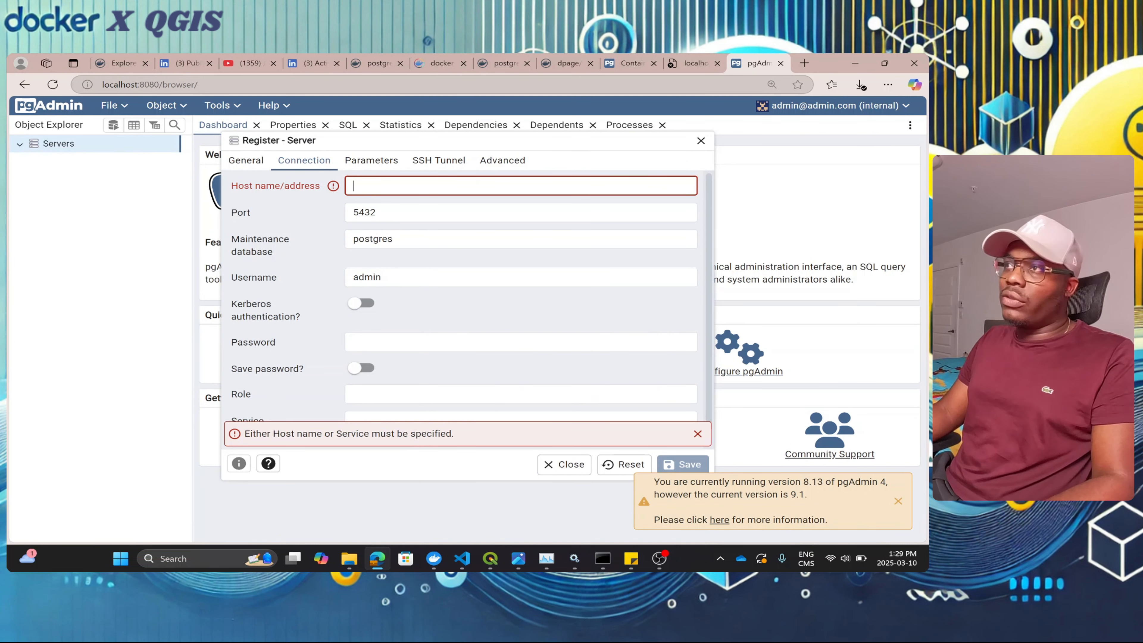
Step: Set host 172.17.0.2 and username postgres with port 5432, then reopen postgis-container's details
{"action": "key", "text": "ctrl+v"}
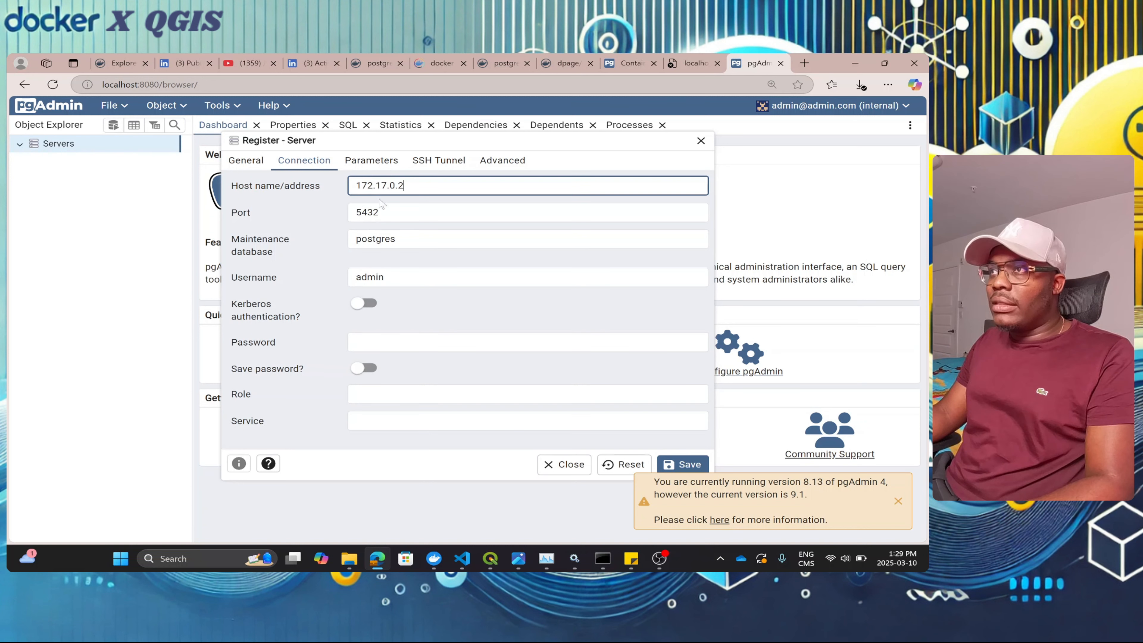
{"action": "double_click", "coordinate": [378, 276]}
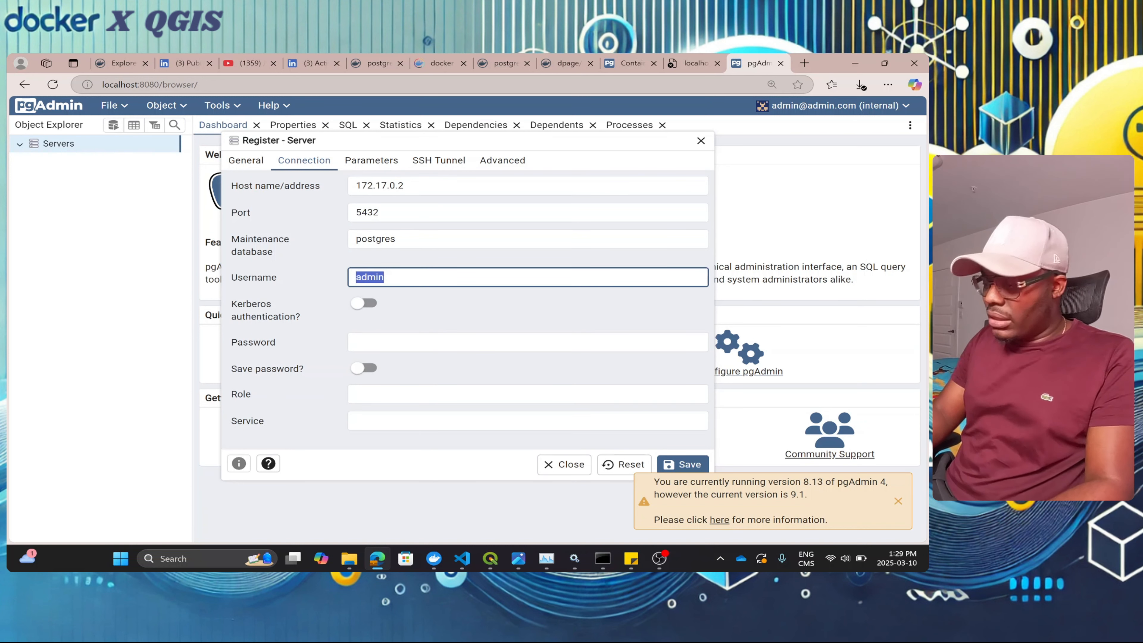
{"action": "type", "text": "postgres"}
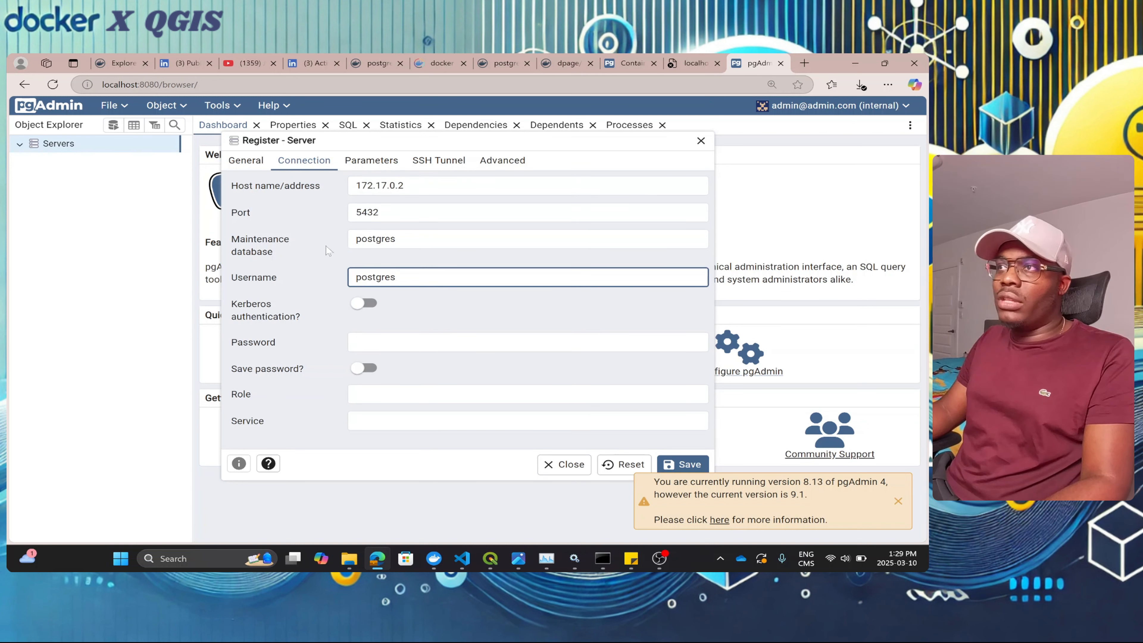
{"action": "left_click", "coordinate": [379, 212]}
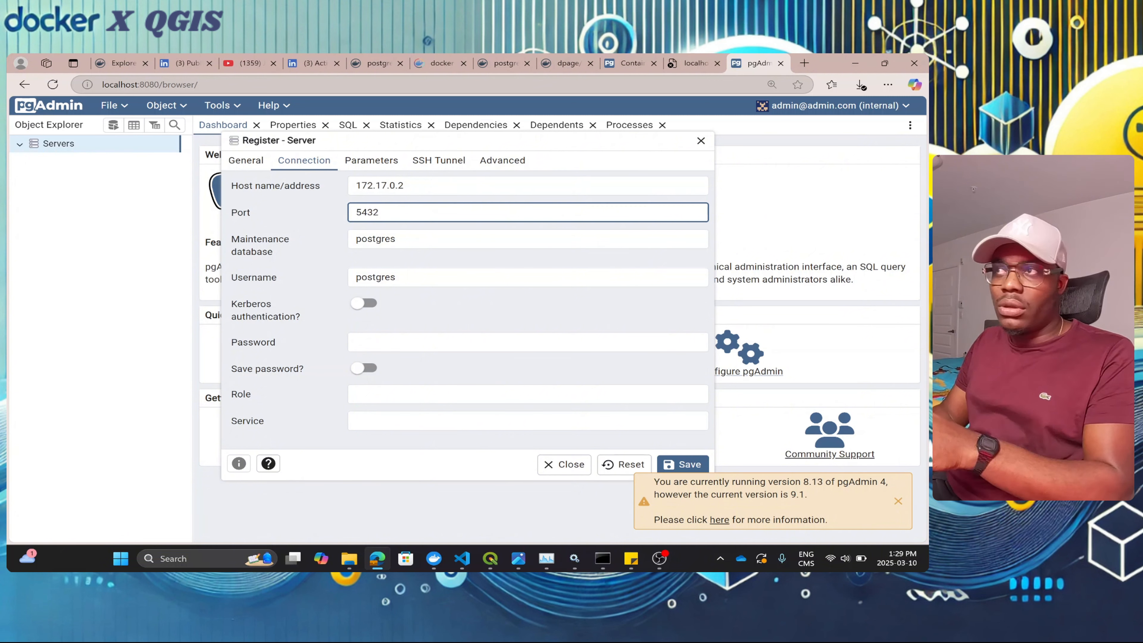
{"action": "mouse_move", "coordinate": [433, 559]}
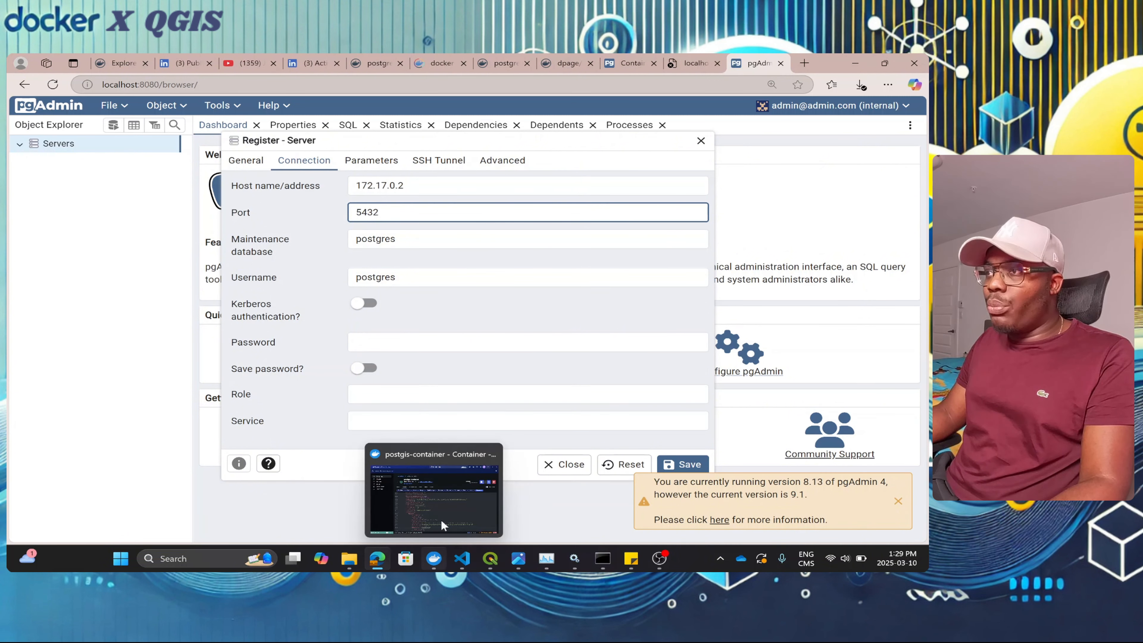
{"action": "left_click", "coordinate": [441, 522]}
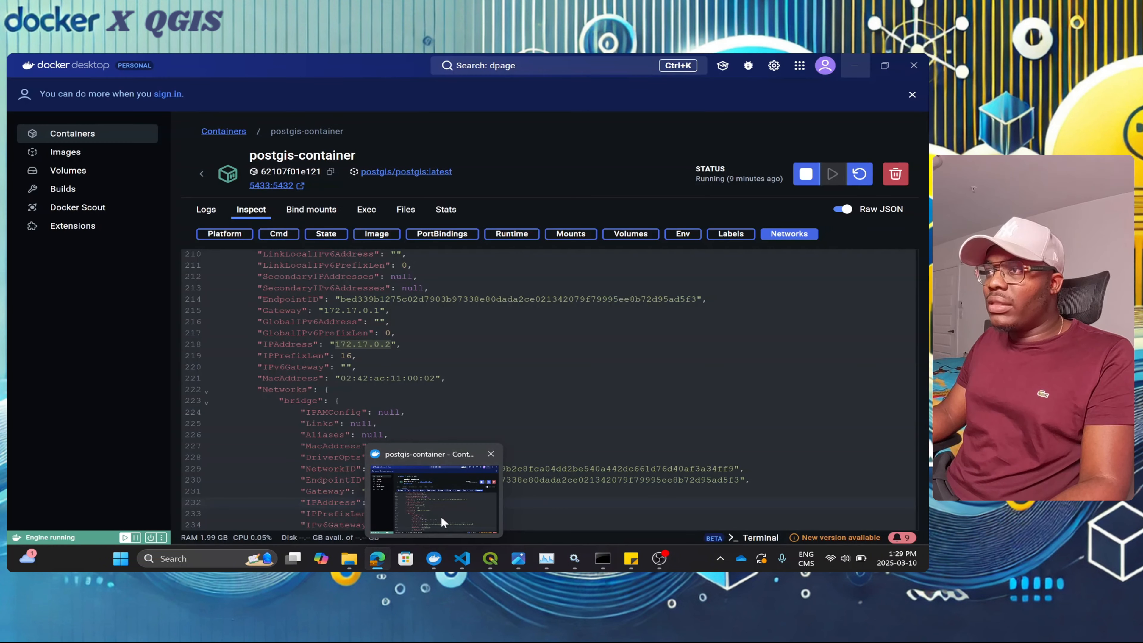
Step: Check postgis-container's 5433:5432 port mapping in the Containers list, then shrink Docker Desktop
{"action": "left_click", "coordinate": [202, 174]}
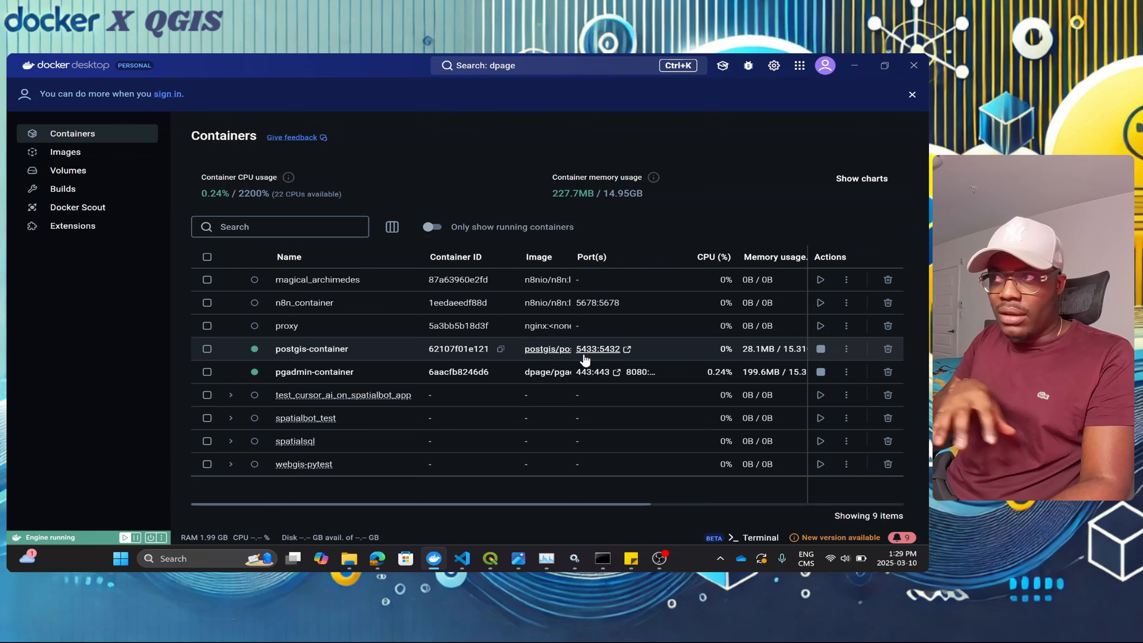
{"action": "left_click", "coordinate": [885, 65]}
Step: Enter the postgres user's password and save the 'test' server registration
{"action": "left_click", "coordinate": [863, 68]}
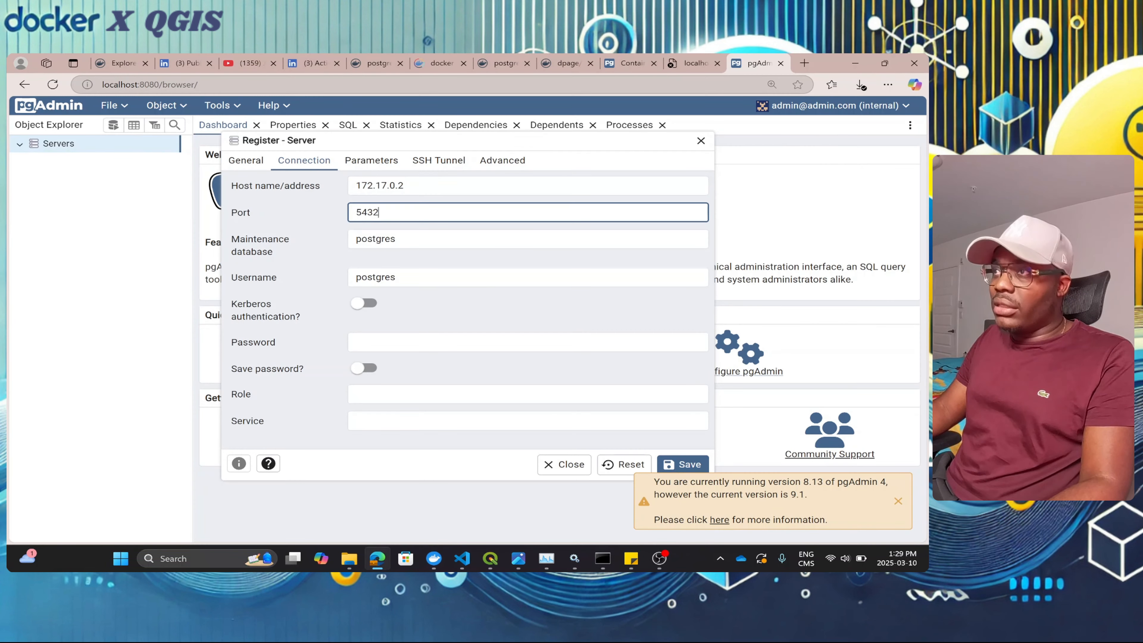
{"action": "key", "text": "Tab"}
{"action": "type", "text": "••"}
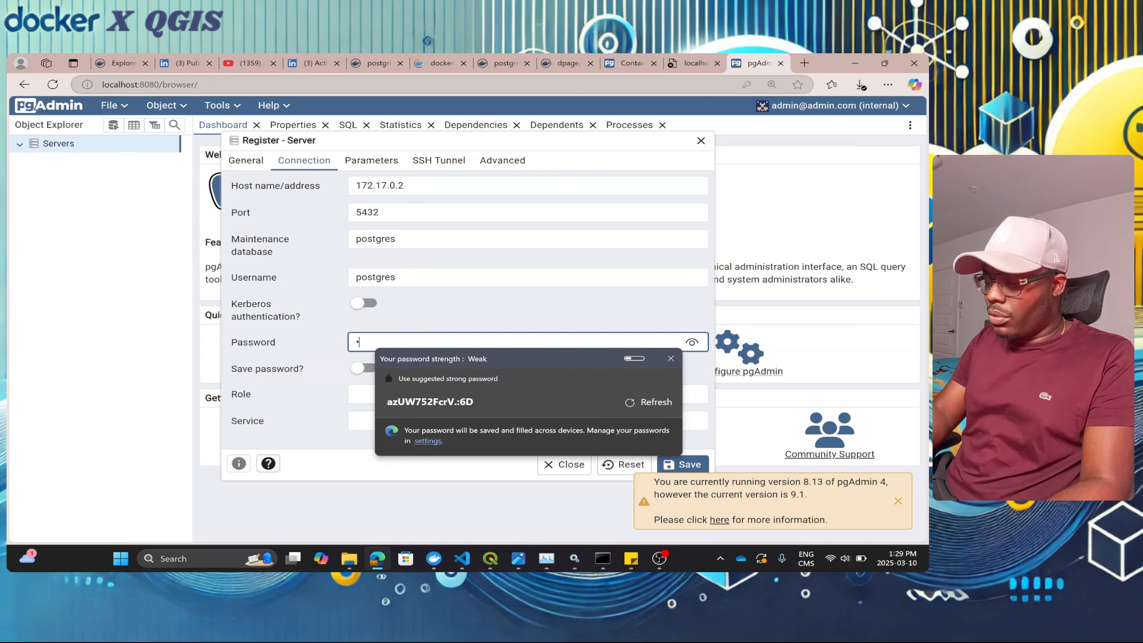
{"action": "type", "text": "••••••••"}
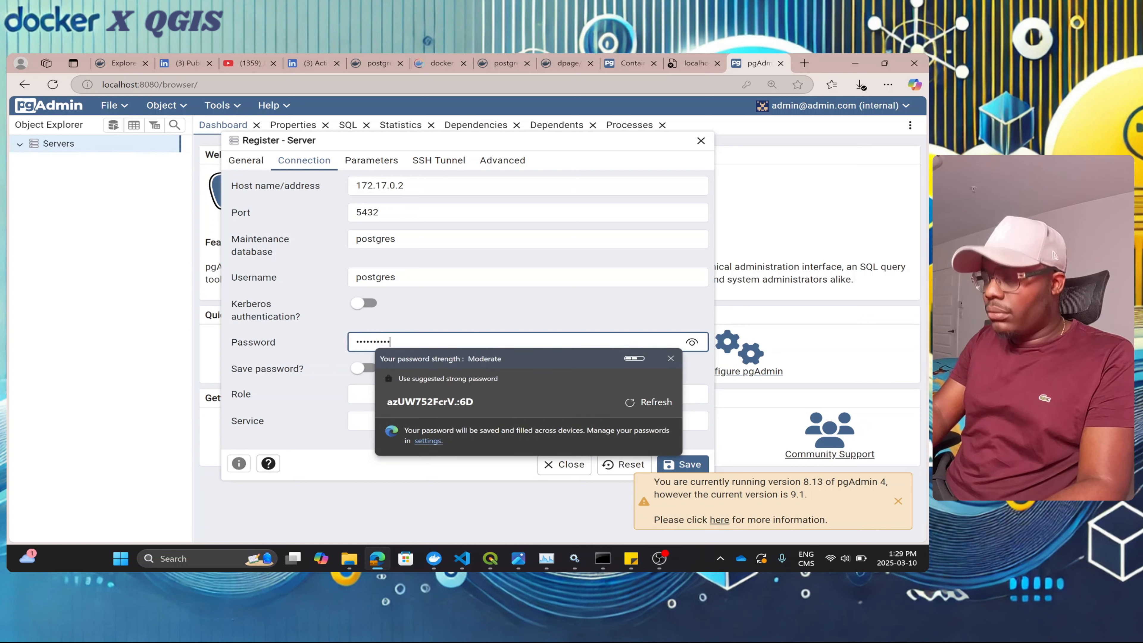
{"action": "left_click", "coordinate": [458, 317]}
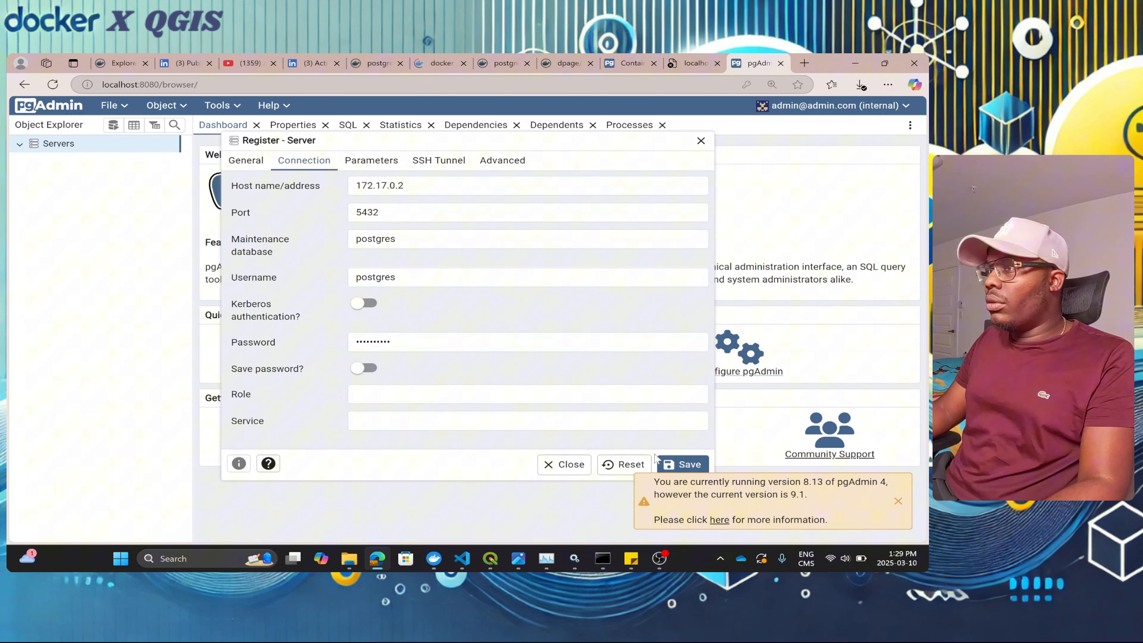
{"action": "left_click", "coordinate": [681, 464]}
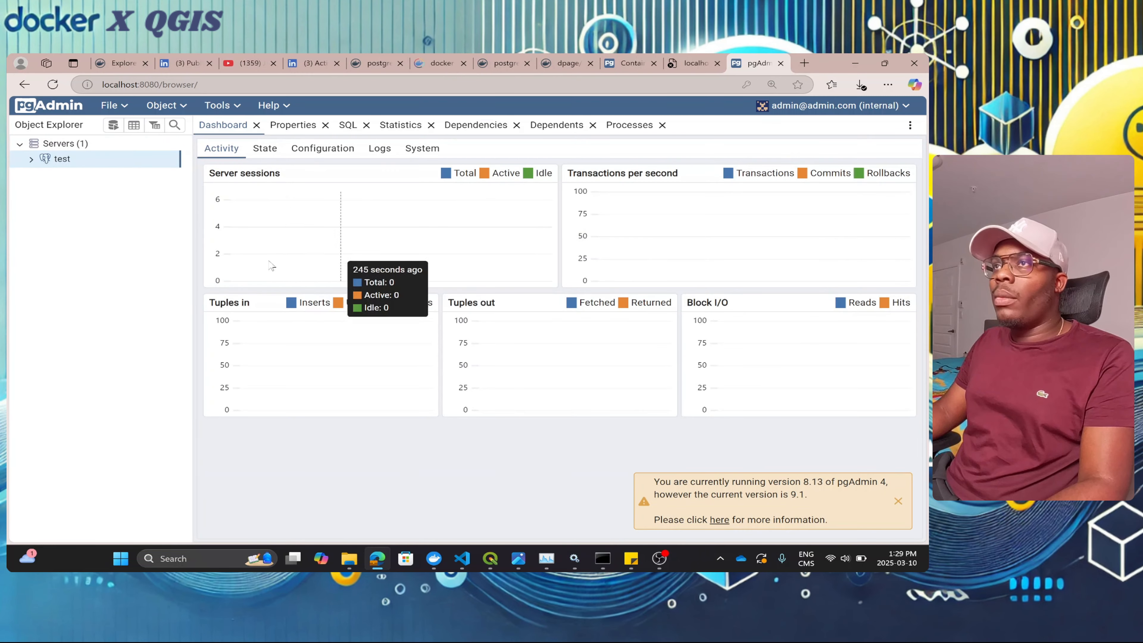
Step: Expand the test server's postgres database to show its five extensions and public schema tables
{"action": "left_click", "coordinate": [31, 159]}
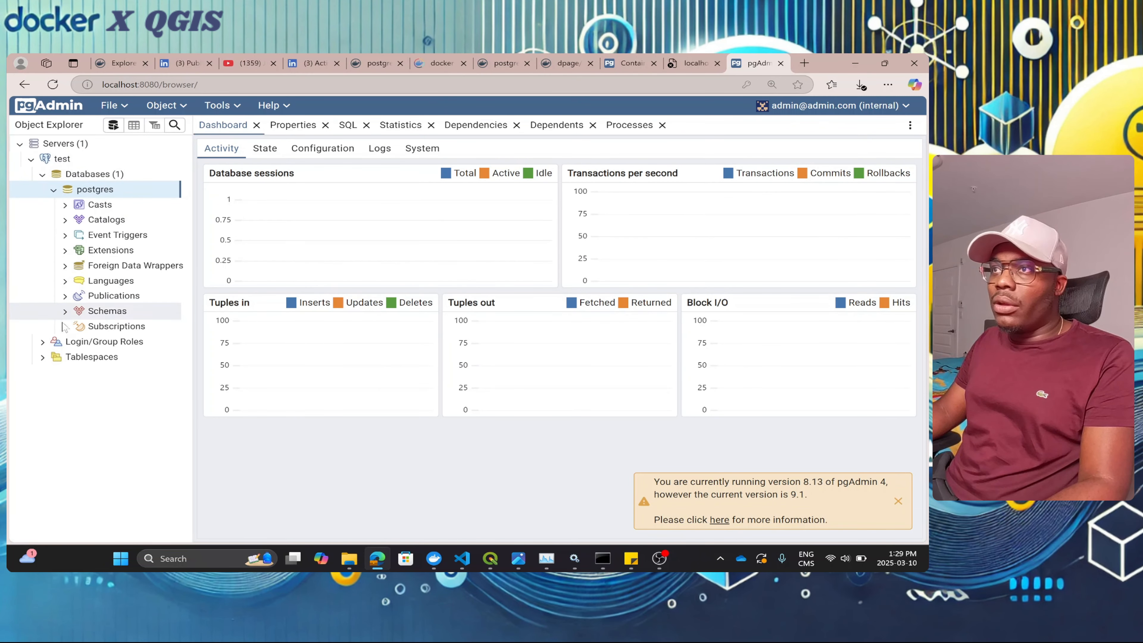
{"action": "left_click", "coordinate": [65, 251]}
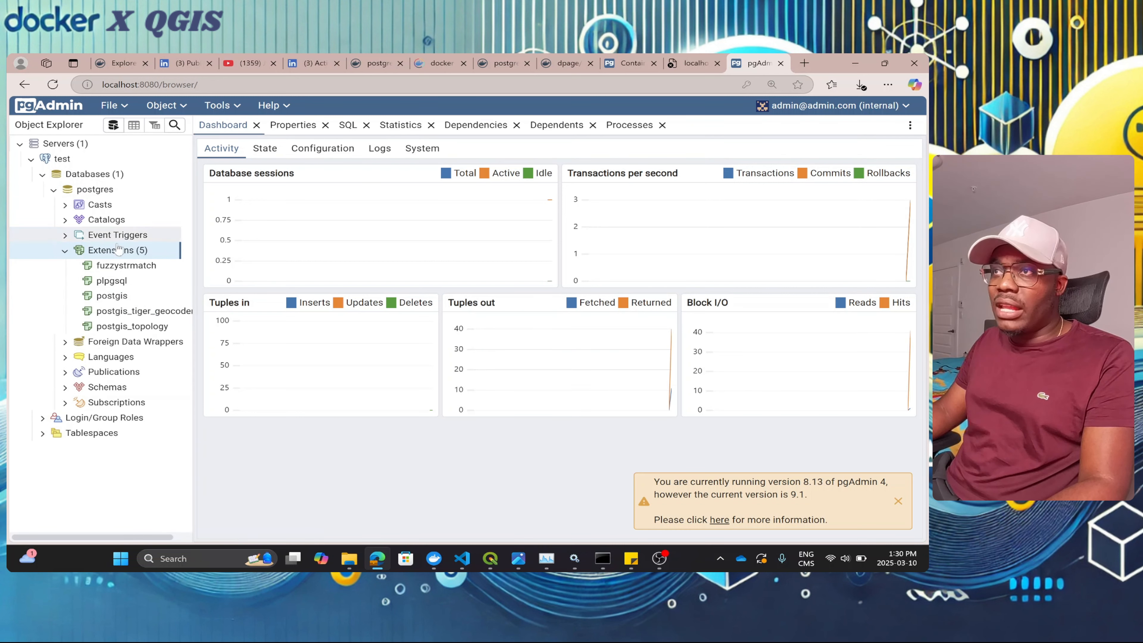
{"action": "left_click", "coordinate": [65, 387]}
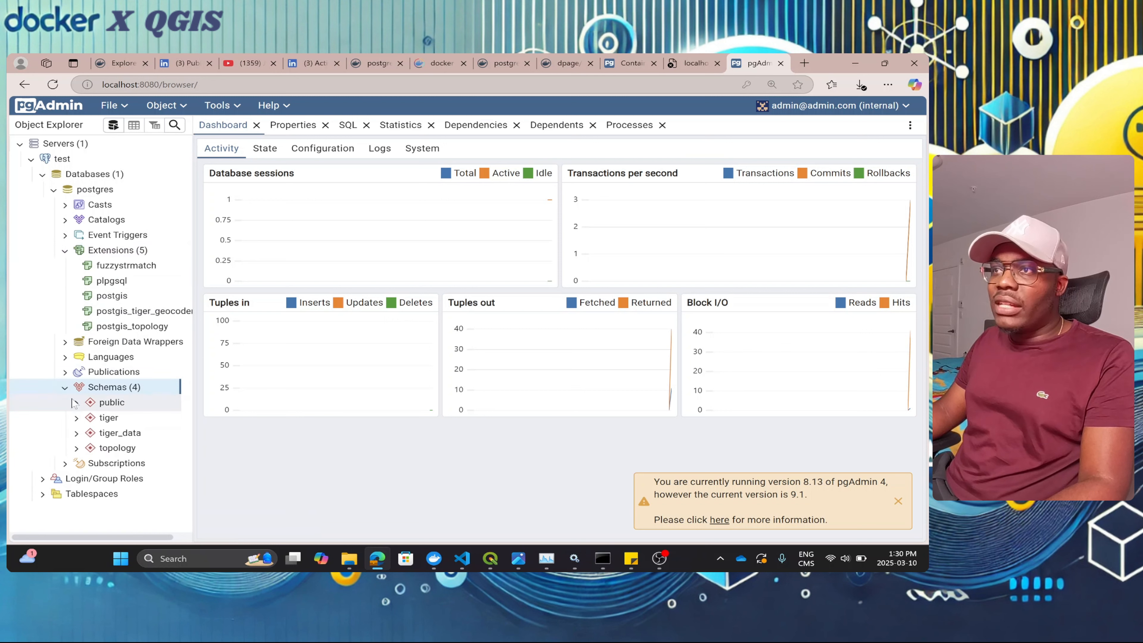
{"action": "left_click", "coordinate": [76, 403]}
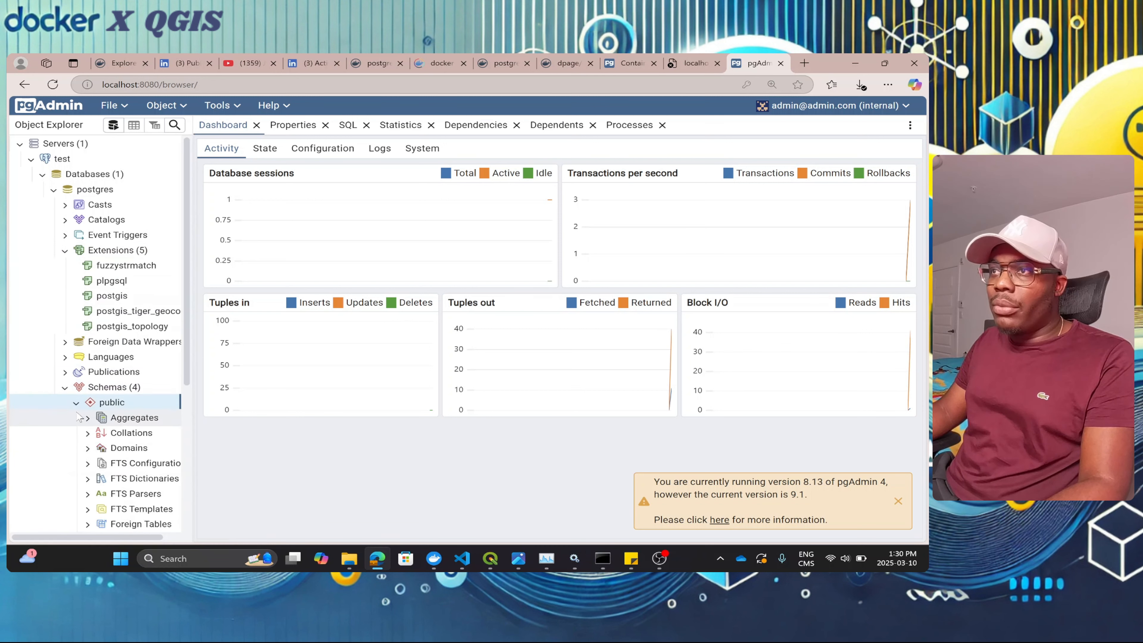
{"action": "scroll", "coordinate": [78, 415], "scroll_direction": "down", "scroll_amount": 3}
{"action": "left_click", "coordinate": [88, 443]}
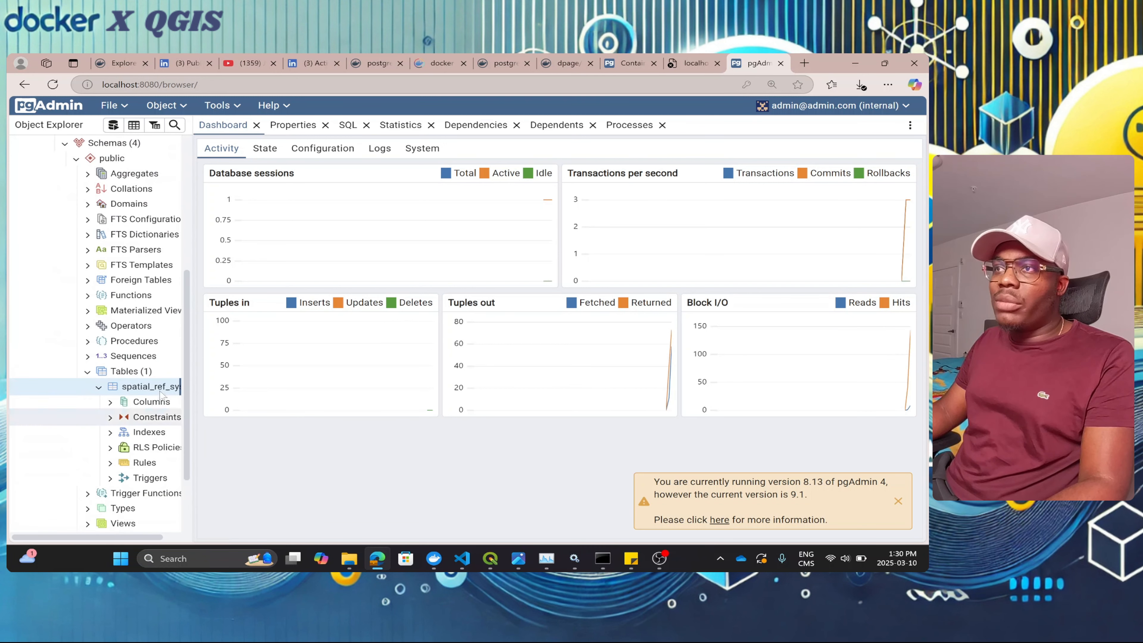
Step: Widen the tree, expand spatial_ref_sys, the only table, and scroll back to the top
{"action": "left_click_drag", "start_coordinate": [193, 419], "coordinate": [273, 428]}
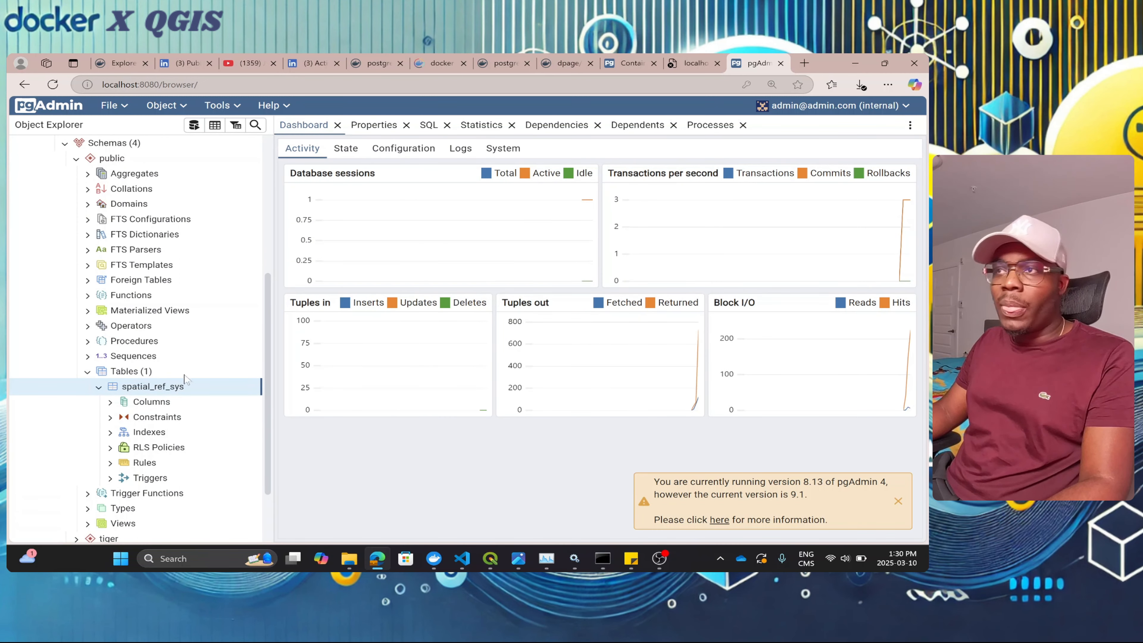
{"action": "left_click", "coordinate": [110, 401]}
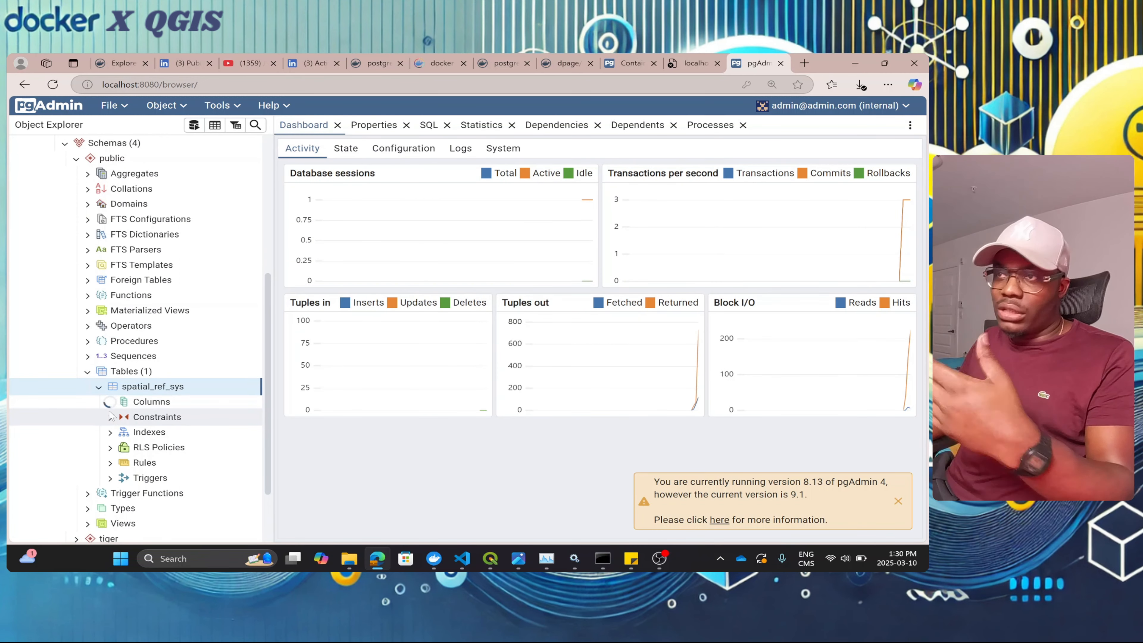
{"action": "left_click", "coordinate": [98, 386]}
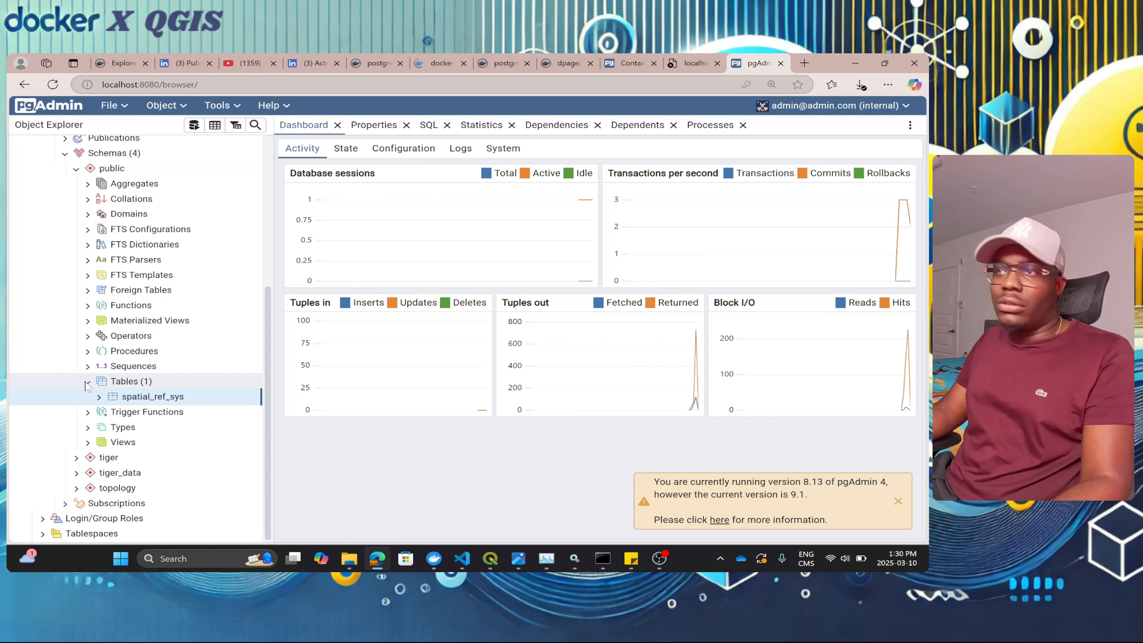
{"action": "scroll", "coordinate": [136, 315], "scroll_direction": "up", "scroll_amount": 5}
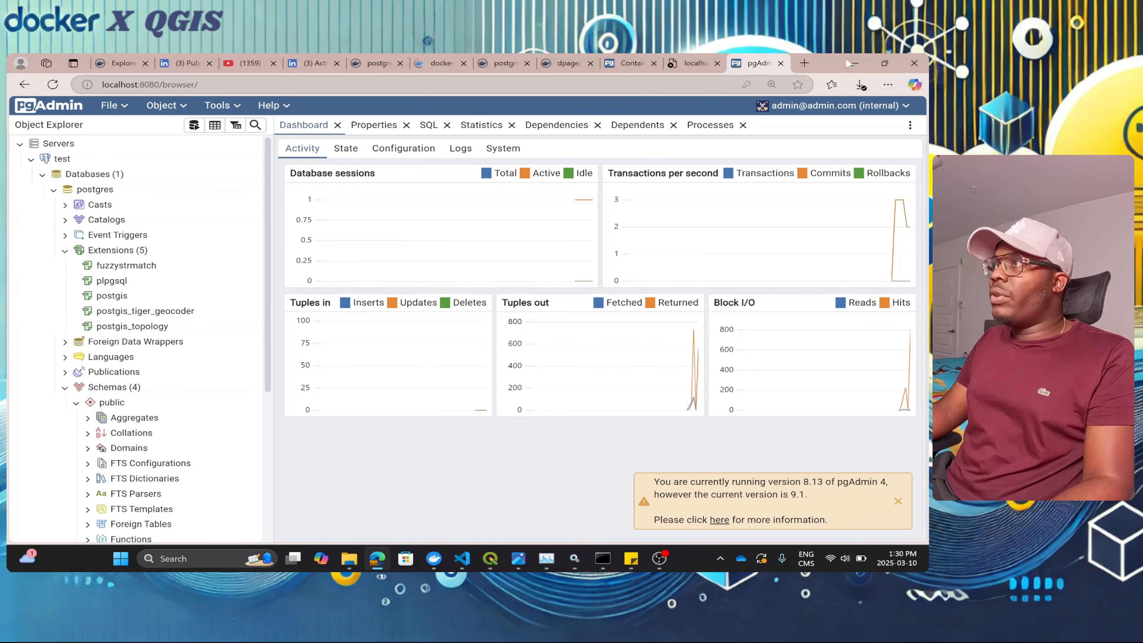
{"action": "mouse_move", "coordinate": [490, 558]}
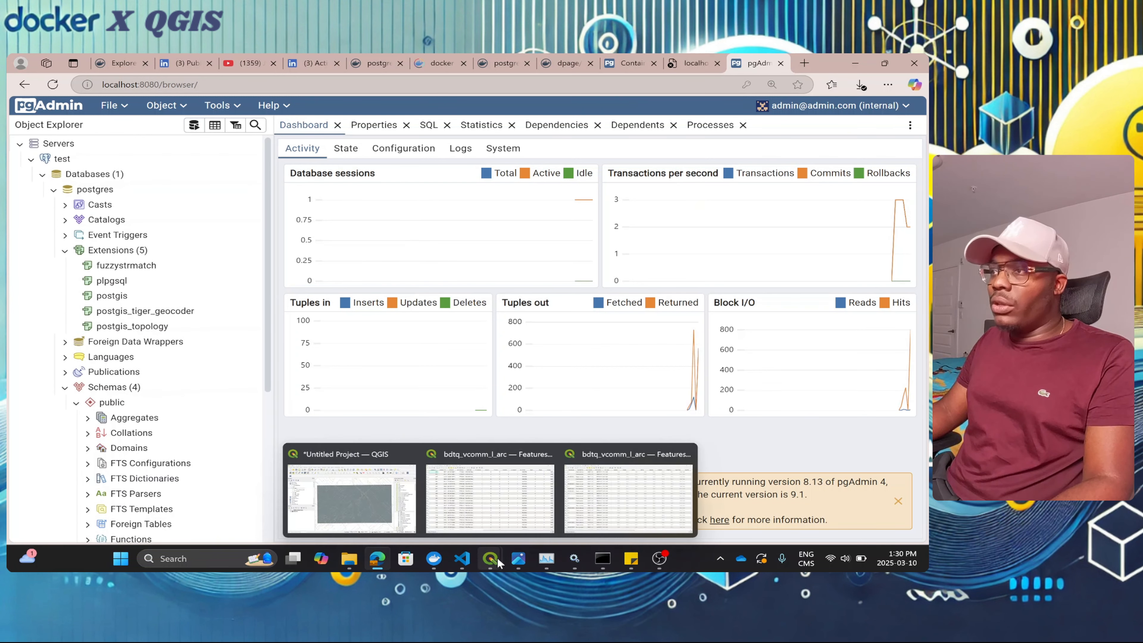
{"action": "left_click", "coordinate": [360, 484]}
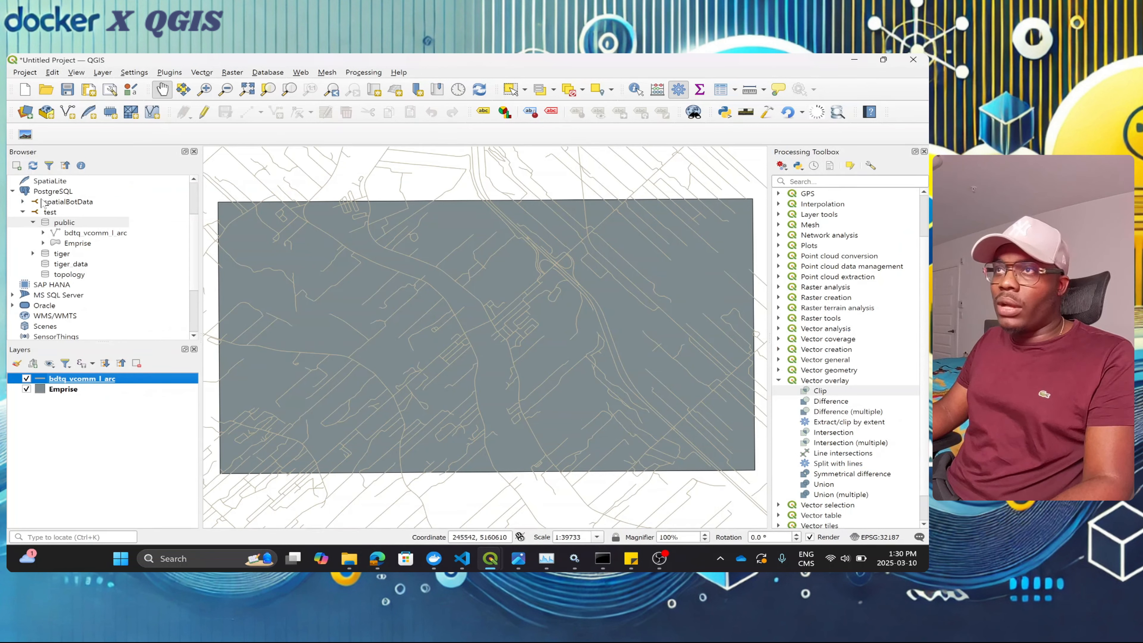
Step: Delete the old test PostgreSQL connection from the QGIS Browser
{"action": "left_click", "coordinate": [60, 211]}
{"action": "right_click", "coordinate": [59, 212]}
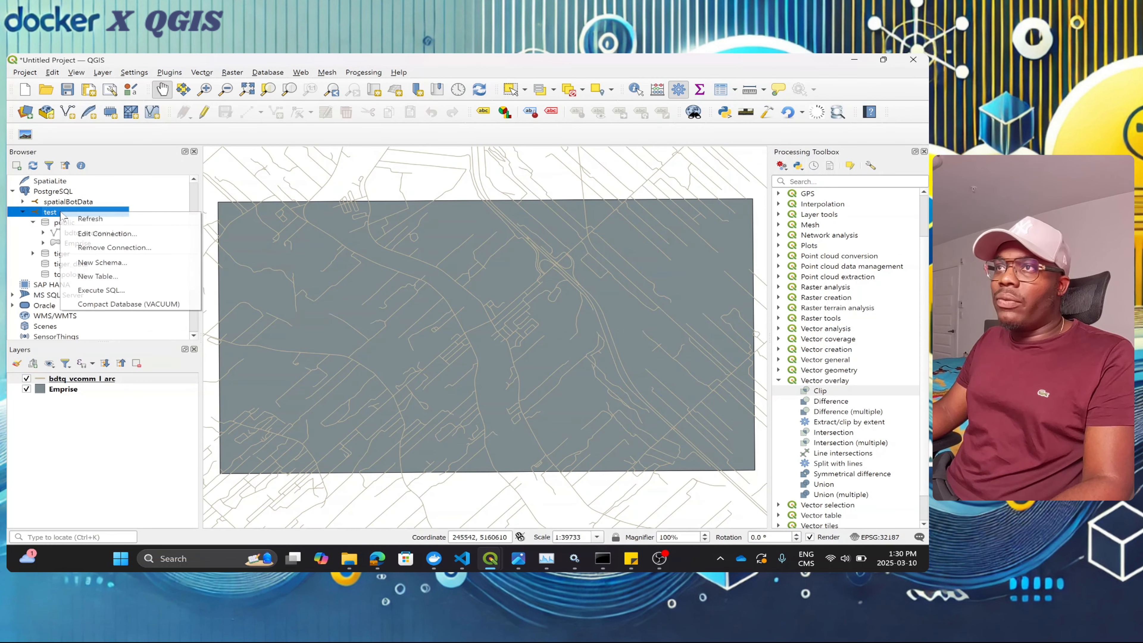
{"action": "left_click", "coordinate": [135, 247]}
{"action": "left_click", "coordinate": [488, 315]}
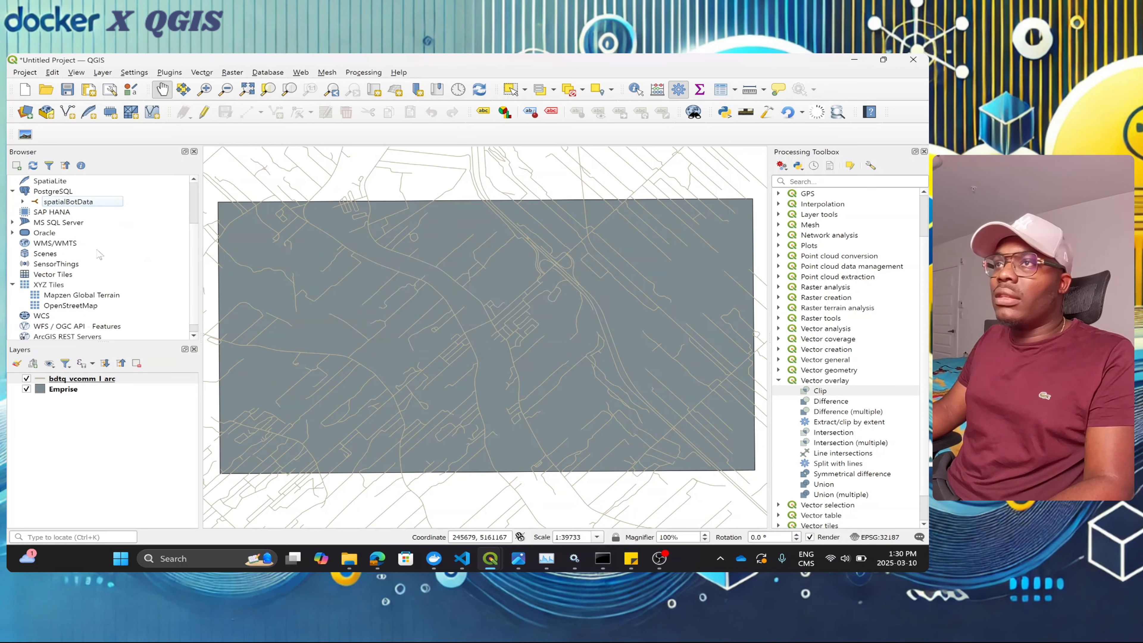
Step: Start a new PostgreSQL connection from the PostgreSQL group's menu
{"action": "left_click", "coordinate": [57, 192]}
{"action": "right_click", "coordinate": [57, 191]}
{"action": "left_click", "coordinate": [135, 198]}
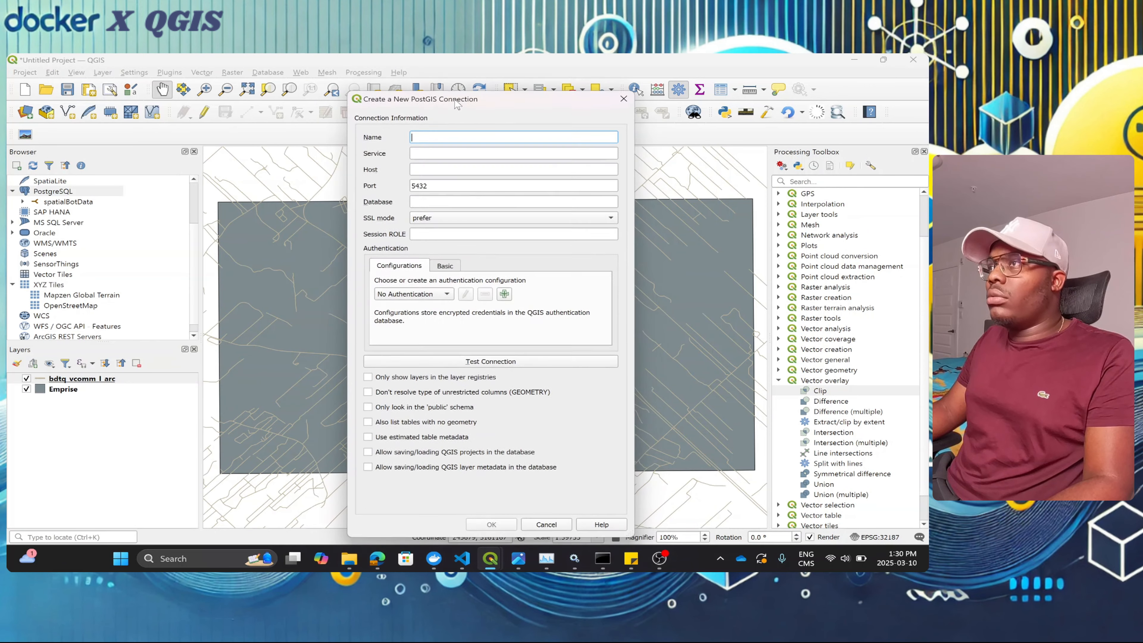
Step: Name the connection 'test' with host localhost, port 5433 and database postgres
{"action": "type", "text": "test"}
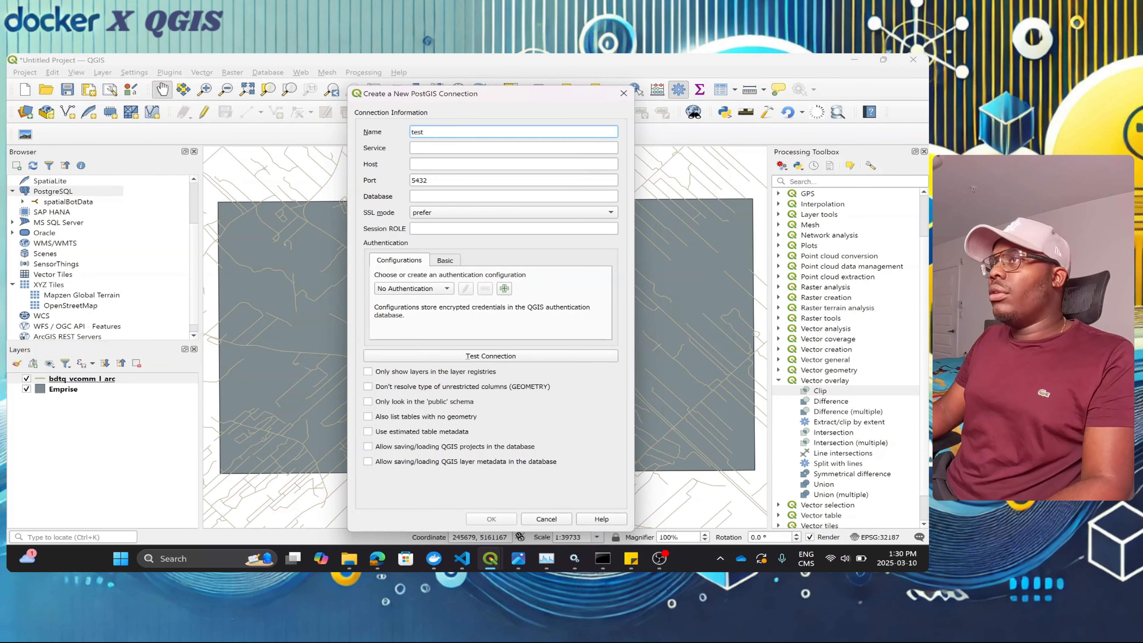
{"action": "key", "text": "Tab"}
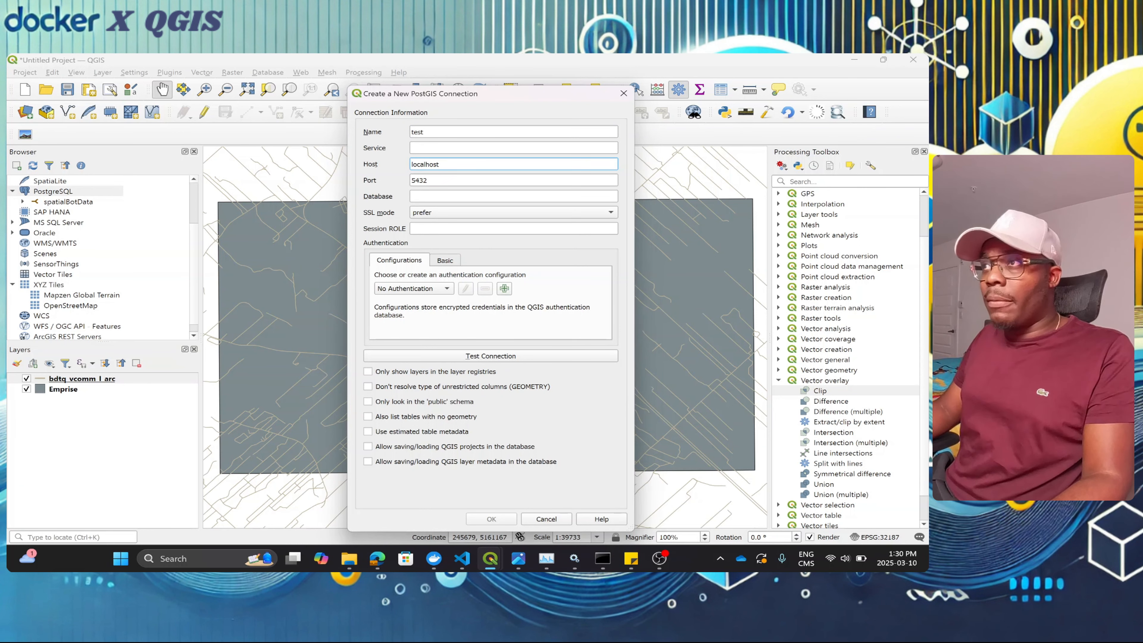
{"action": "left_click", "coordinate": [428, 180]}
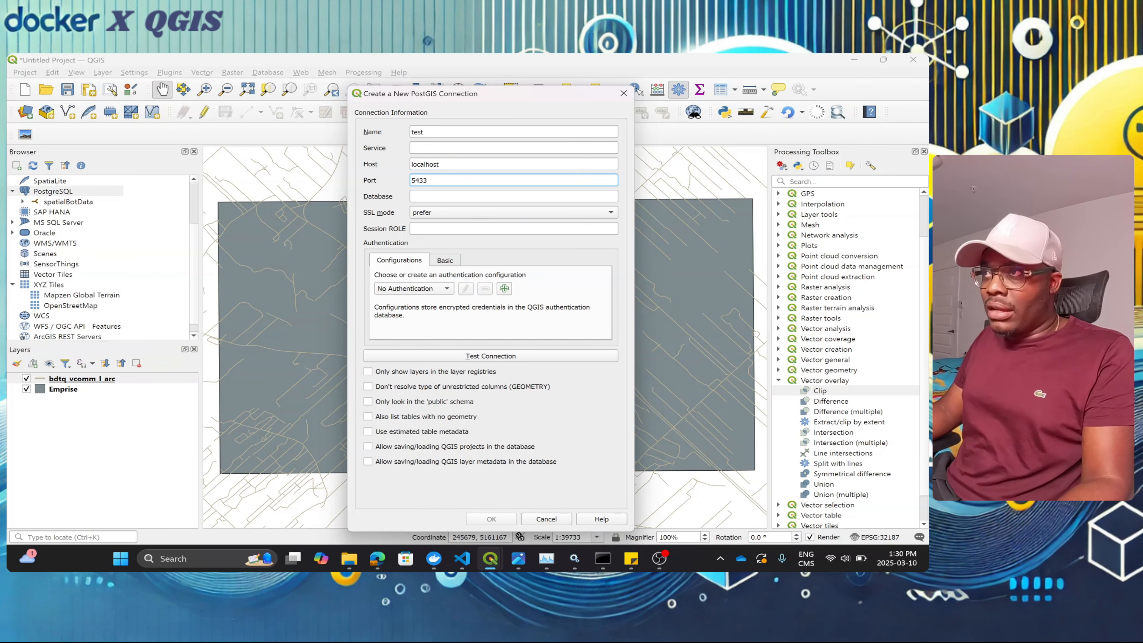
{"action": "left_click", "coordinate": [432, 196]}
{"action": "type", "text": "post"}
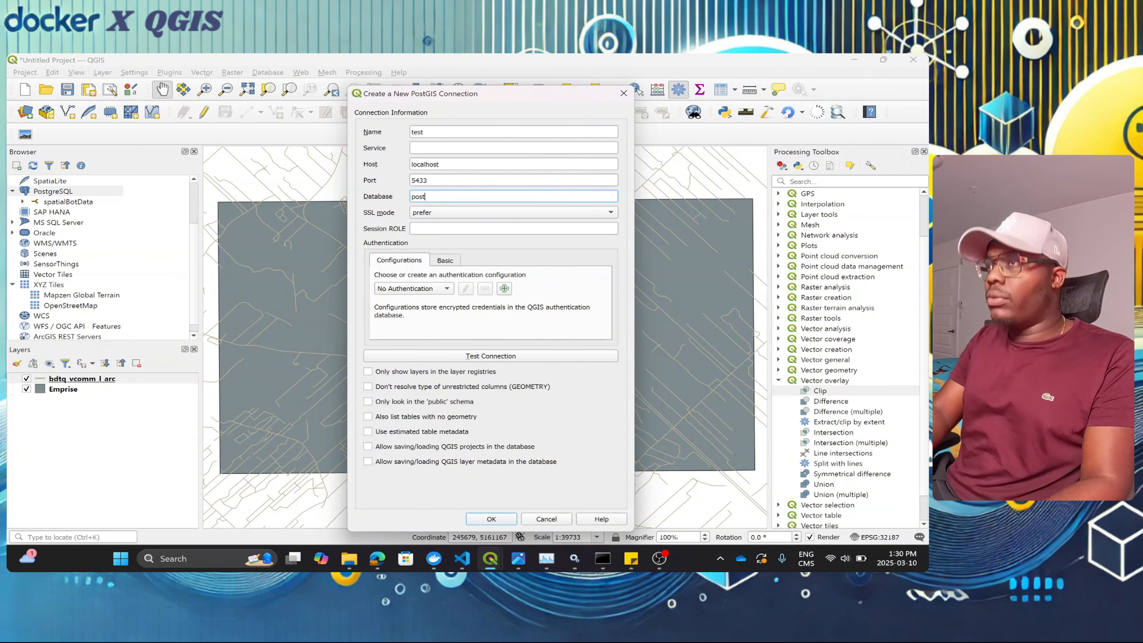
{"action": "type", "text": "gres"}
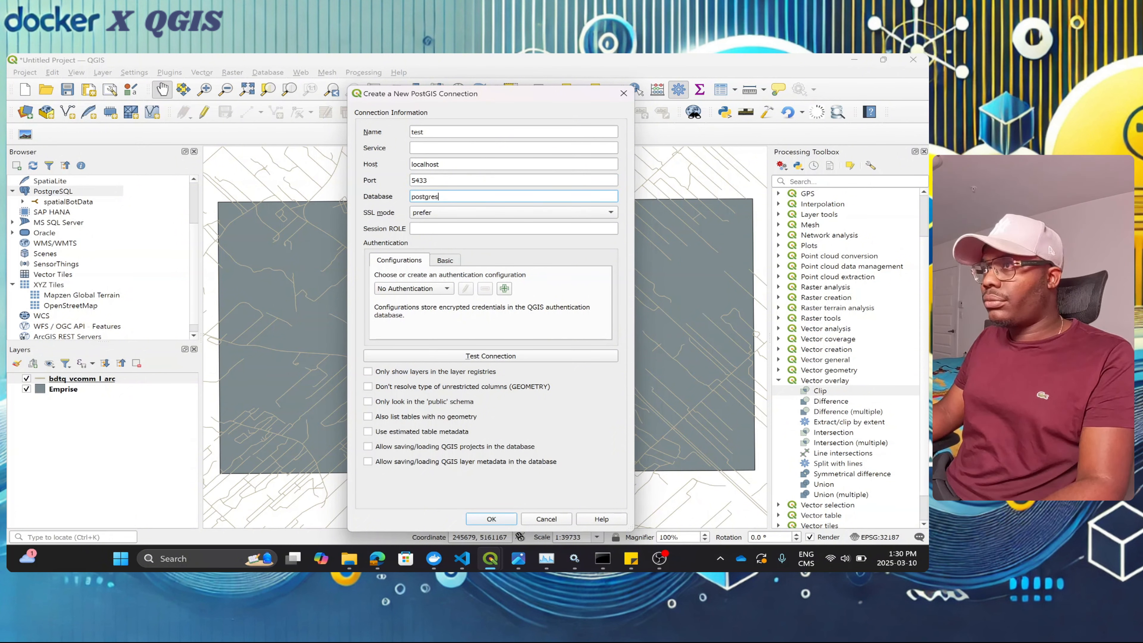
Step: Enter Basic credentials for user postgres, test the connection and save it
{"action": "left_click", "coordinate": [448, 260]}
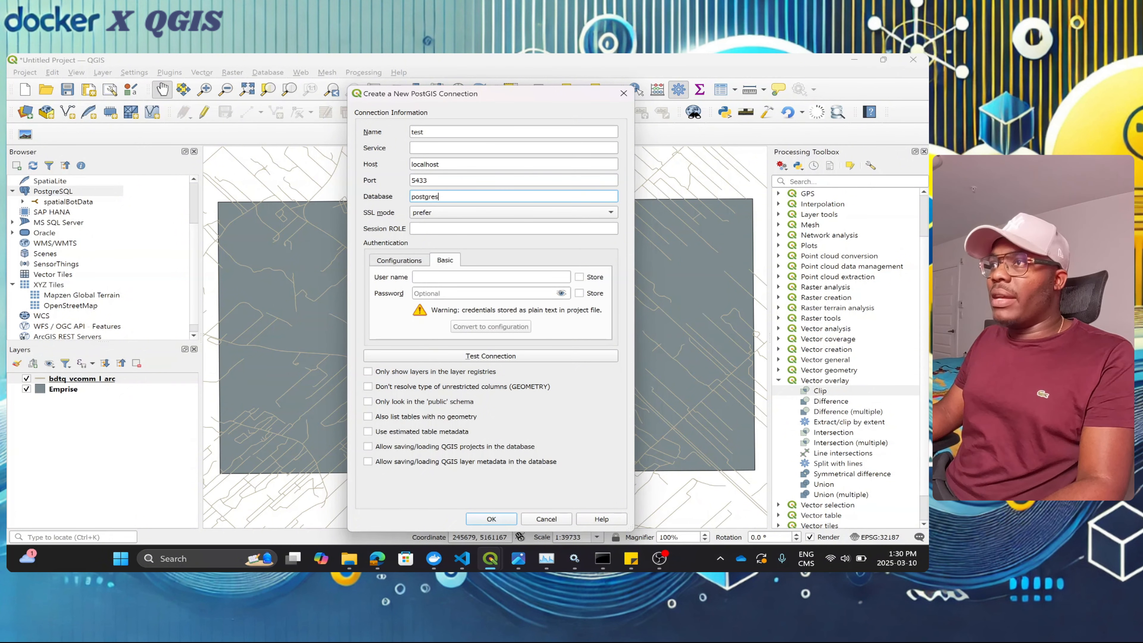
{"action": "left_click", "coordinate": [446, 277]}
{"action": "type", "text": "postgres"}
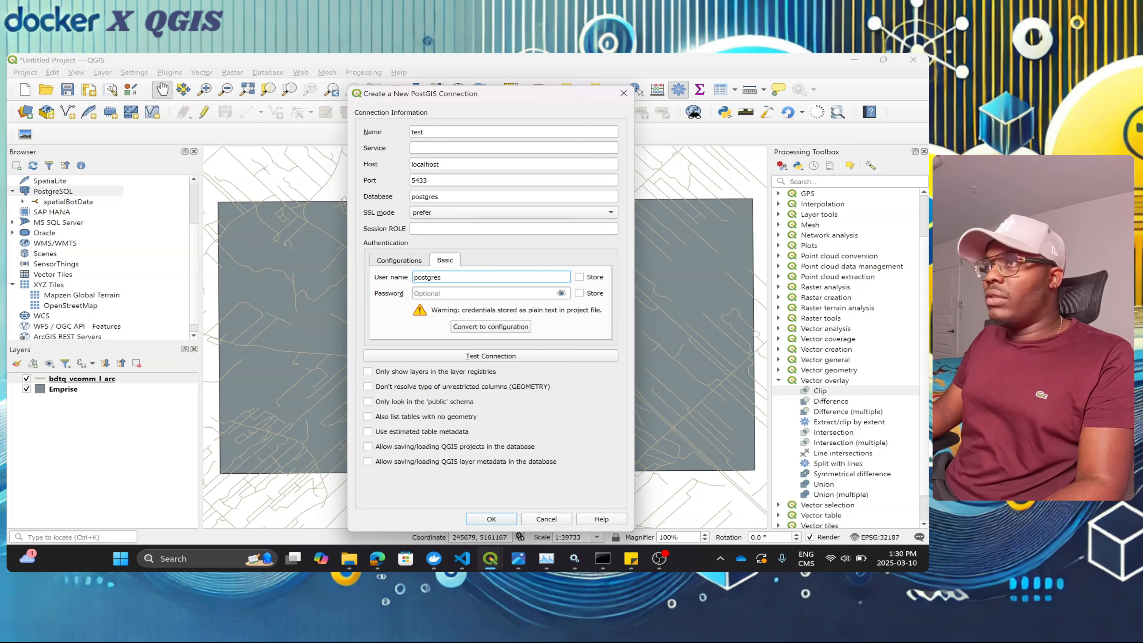
{"action": "left_click", "coordinate": [450, 293]}
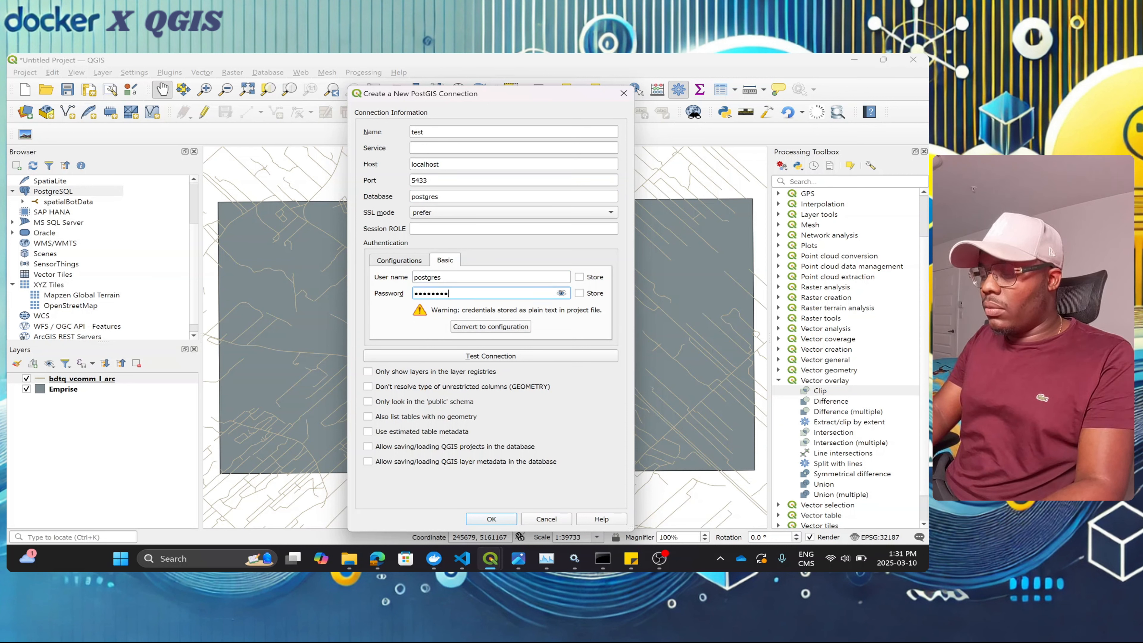
{"action": "left_click", "coordinate": [476, 356]}
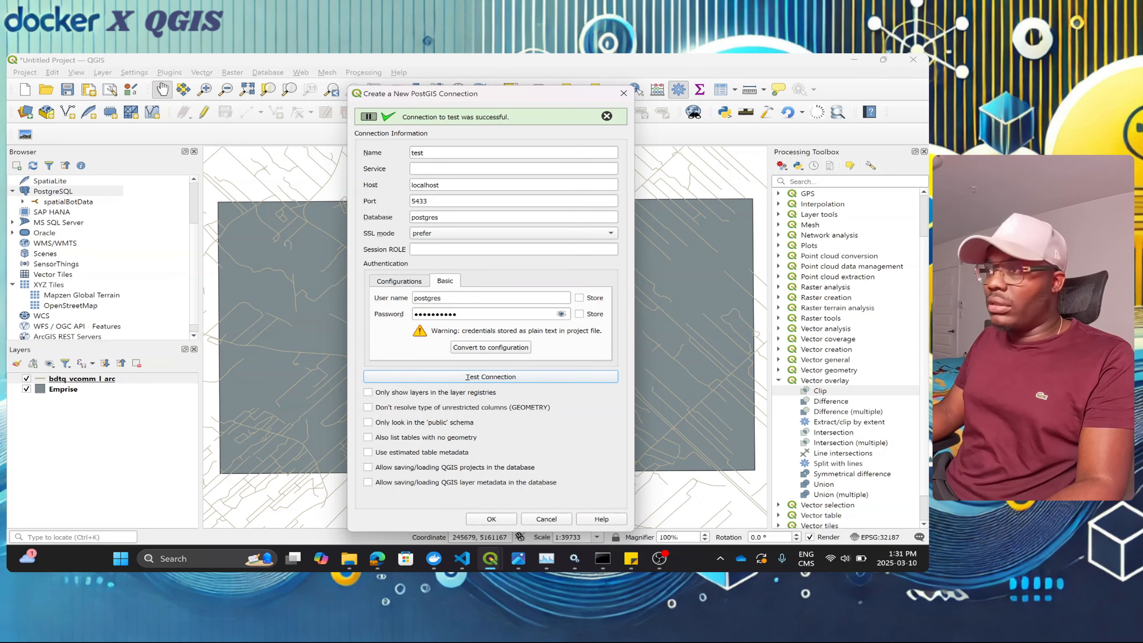
{"action": "left_click", "coordinate": [491, 519]}
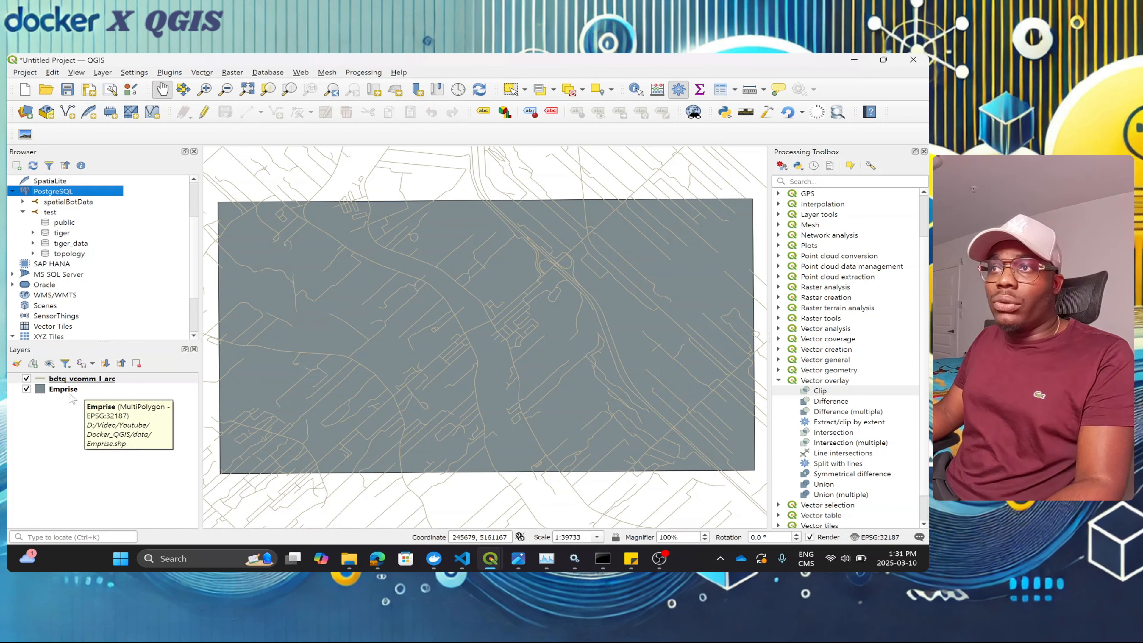
{"action": "left_click", "coordinate": [63, 411]}
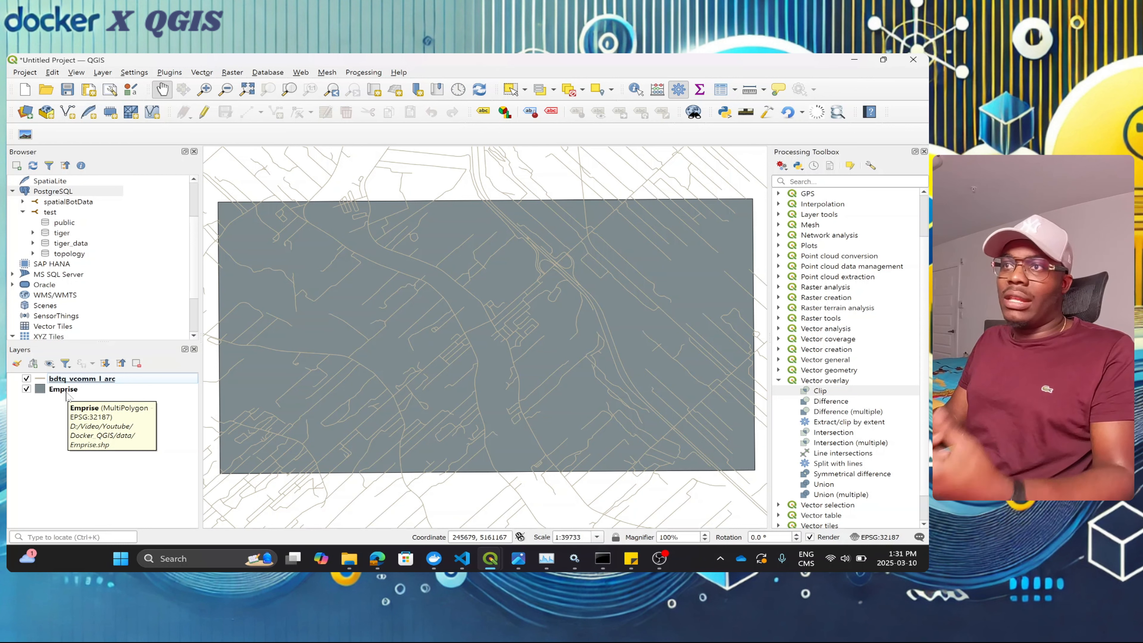
{"action": "left_click", "coordinate": [97, 391]}
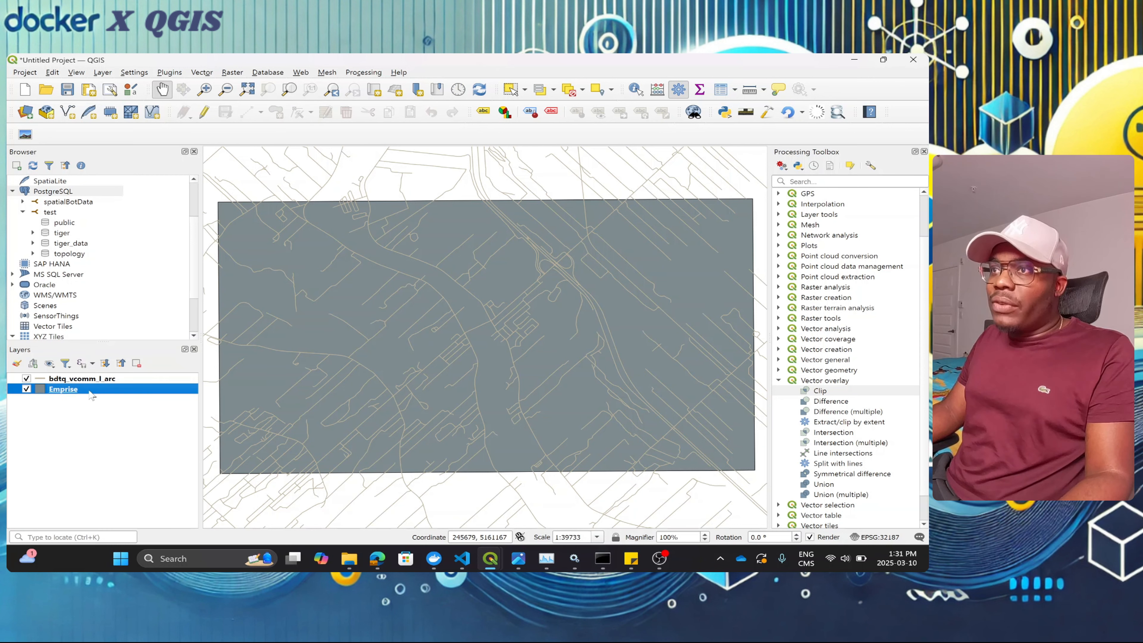
{"action": "left_click", "coordinate": [67, 409]}
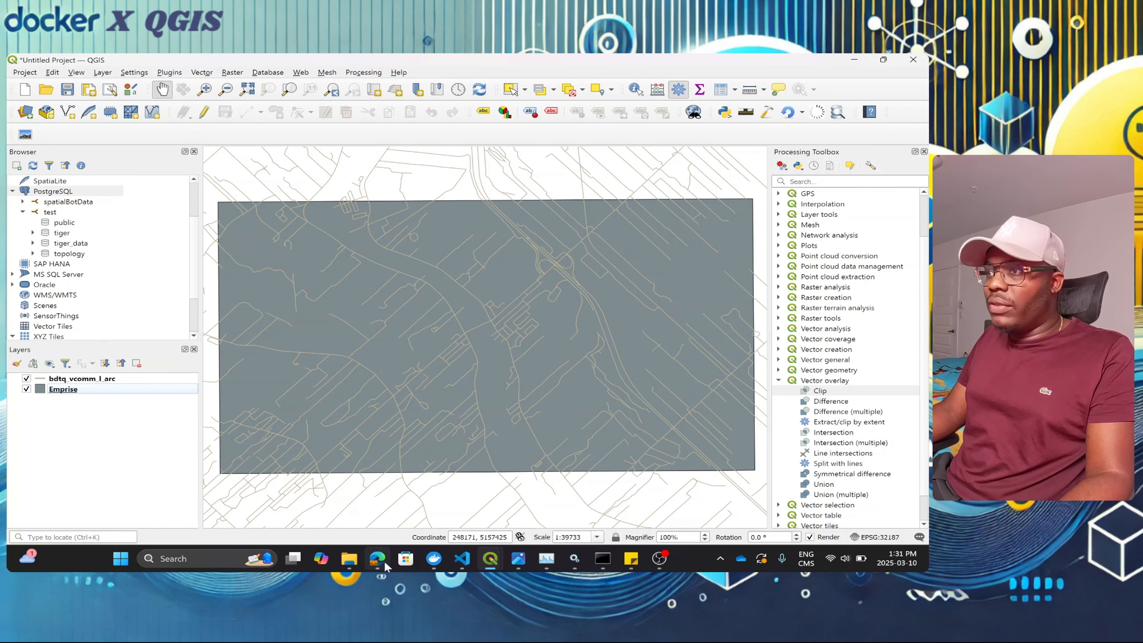
Step: Scroll through pgAdmin's object tree to check the public schema's tables
{"action": "mouse_move", "coordinate": [383, 563]}
{"action": "left_click", "coordinate": [379, 516]}
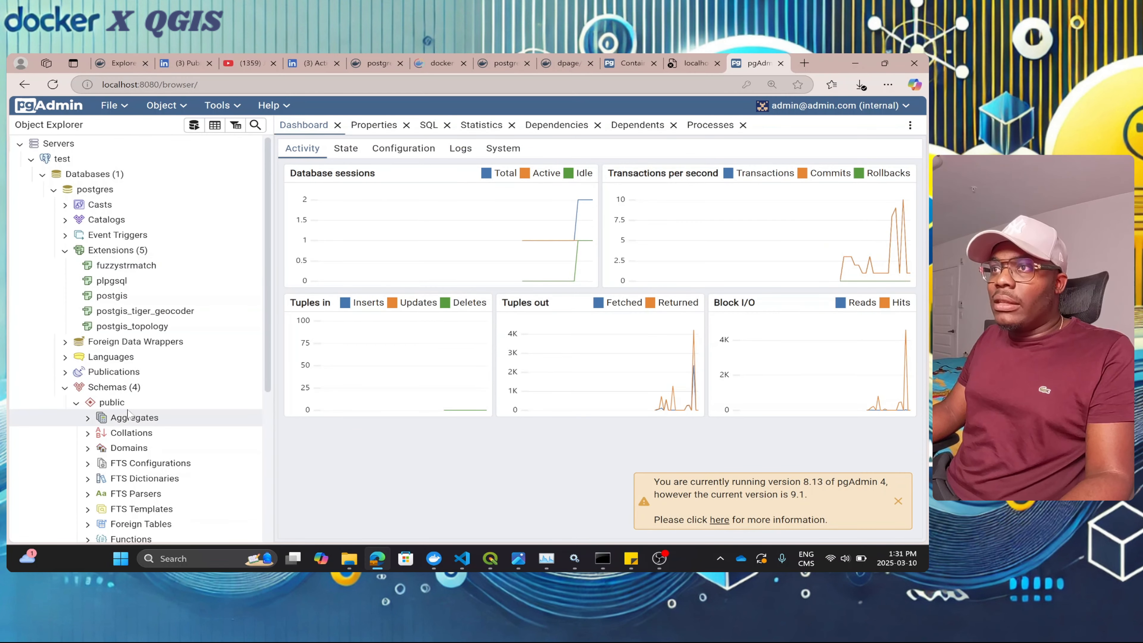
{"action": "scroll", "coordinate": [140, 419], "scroll_direction": "down", "scroll_amount": 1}
{"action": "scroll", "coordinate": [138, 464], "scroll_direction": "down", "scroll_amount": 2}
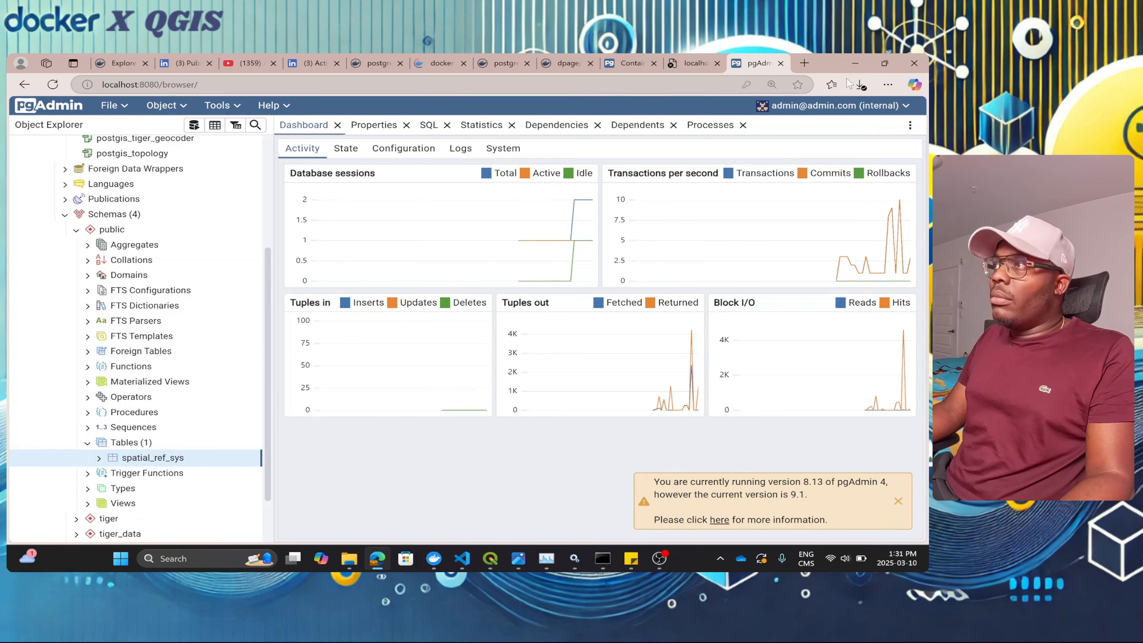
Step: Drag the Emprise layer onto the test connection to import it, then minimize QGIS
{"action": "left_click", "coordinate": [854, 63]}
{"action": "left_click_drag", "start_coordinate": [104, 390], "coordinate": [98, 225]}
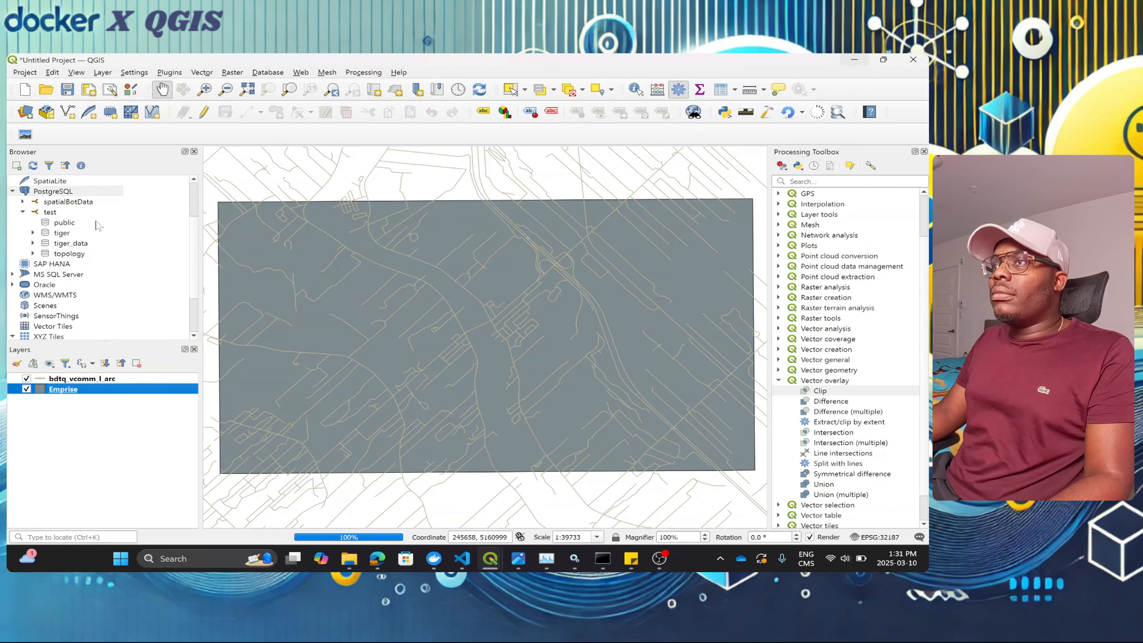
{"action": "left_click", "coordinate": [501, 315]}
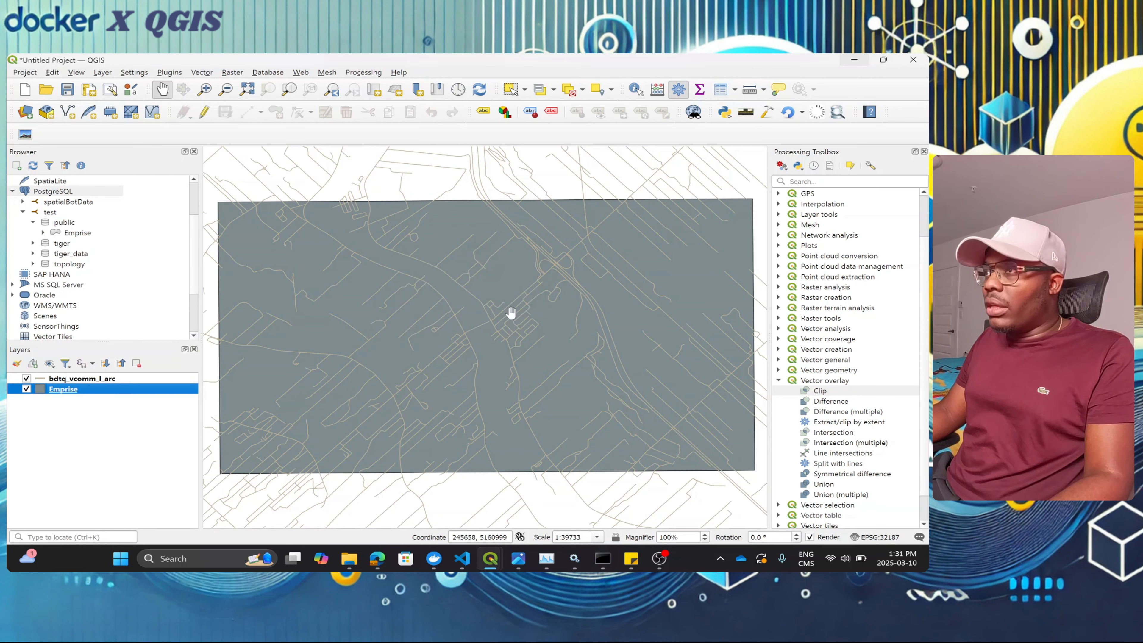
{"action": "left_click", "coordinate": [854, 59]}
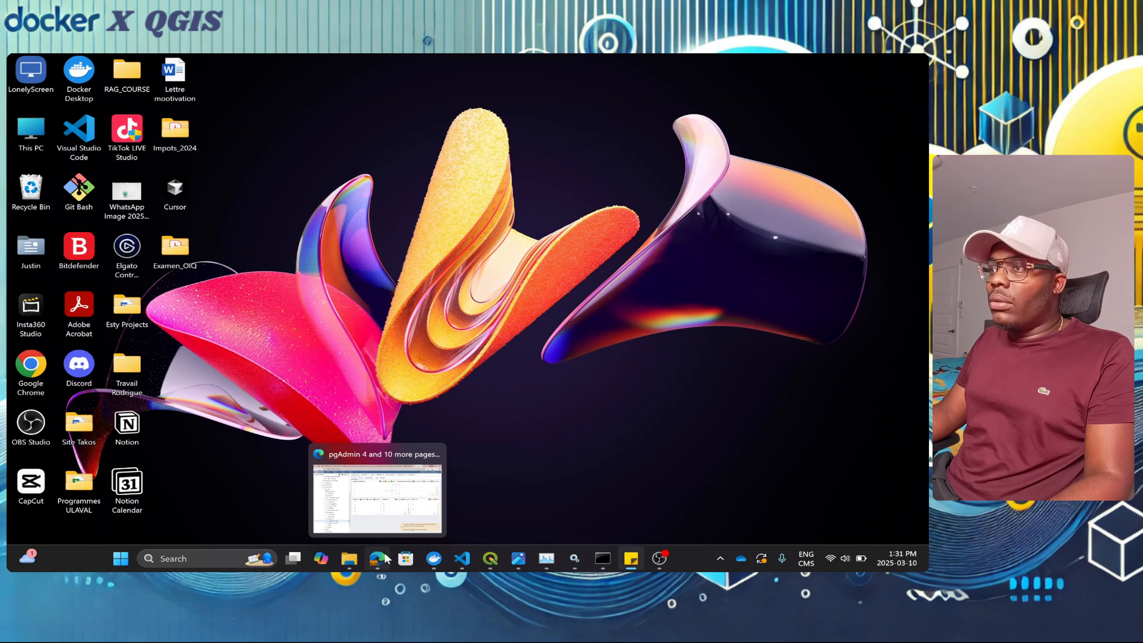
Step: Refresh the public schema's Tables so Emprise appears, expand it, then go to the LinkedIn tab
{"action": "left_click", "coordinate": [378, 486]}
{"action": "right_click", "coordinate": [138, 443]}
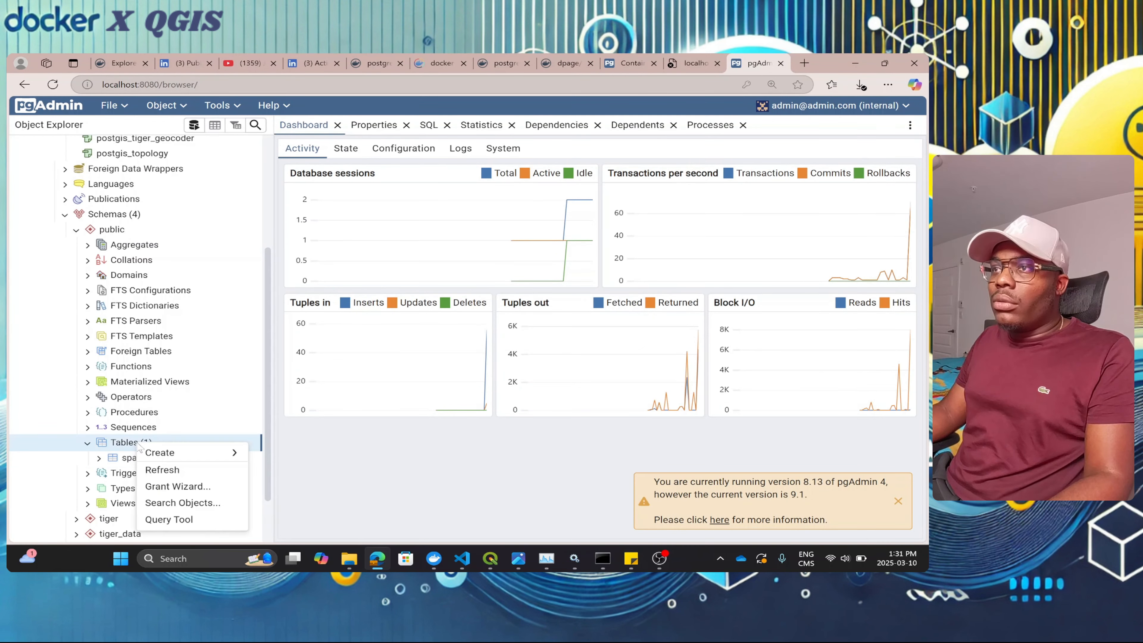
{"action": "left_click", "coordinate": [190, 471]}
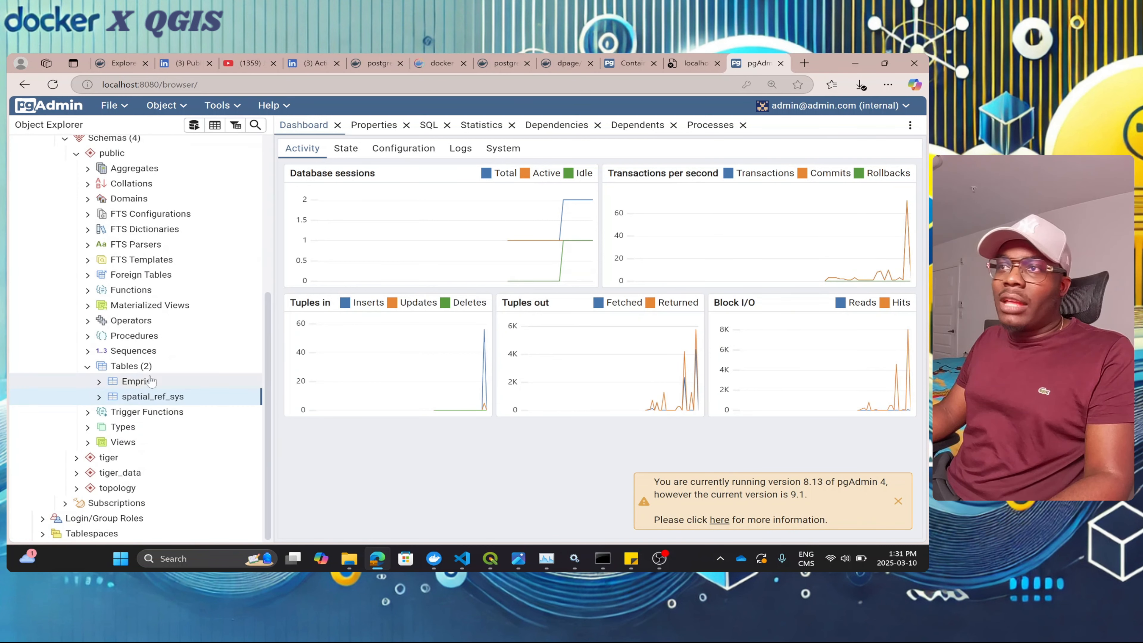
{"action": "double_click", "coordinate": [151, 381]}
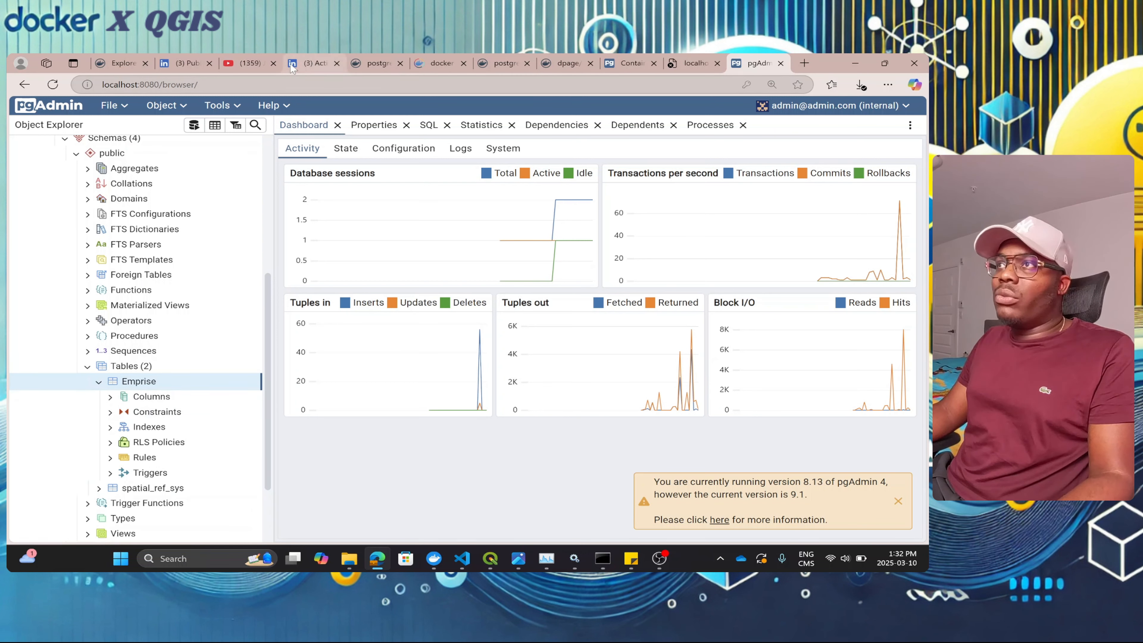
{"action": "left_click", "coordinate": [308, 63]}
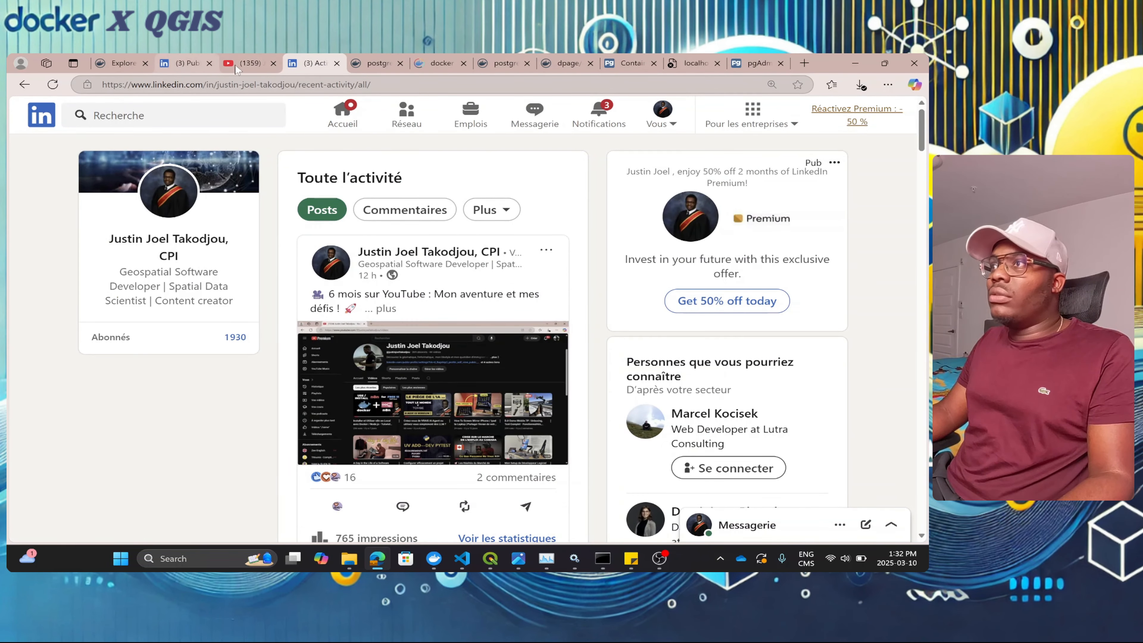
Step: Play the LinkedIn WebGIS post's map video full screen, advance it to the Buildings form at 0:24, then exit full screen
{"action": "left_click", "coordinate": [185, 64]}
{"action": "scroll", "coordinate": [565, 274], "scroll_direction": "down", "scroll_amount": 1}
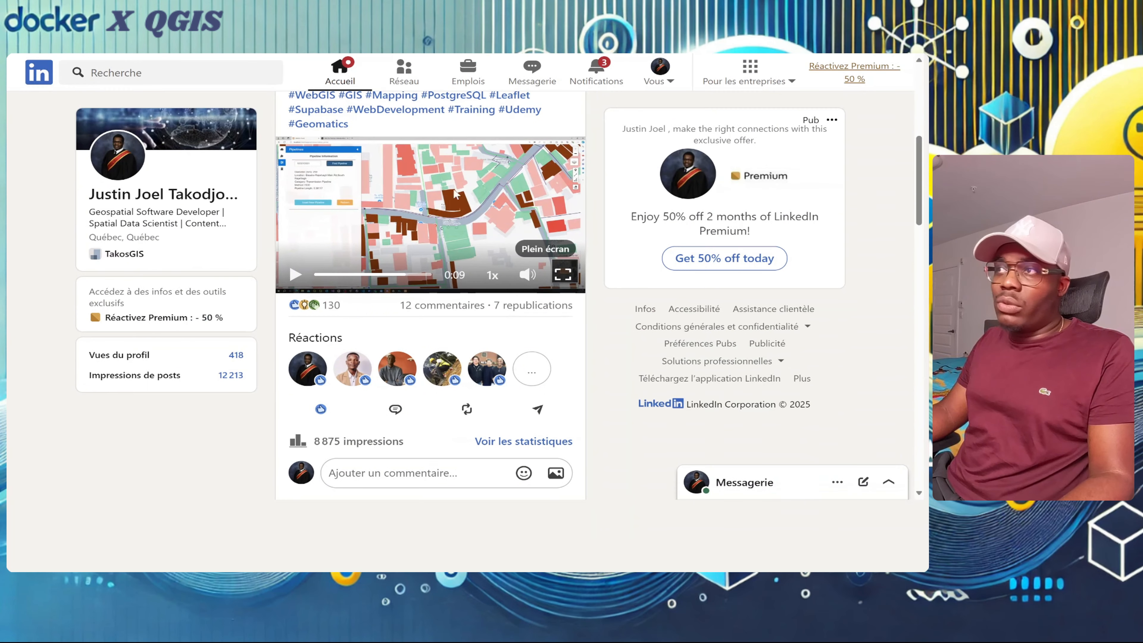
{"action": "left_click", "coordinate": [565, 274]}
{"action": "left_click", "coordinate": [380, 554]}
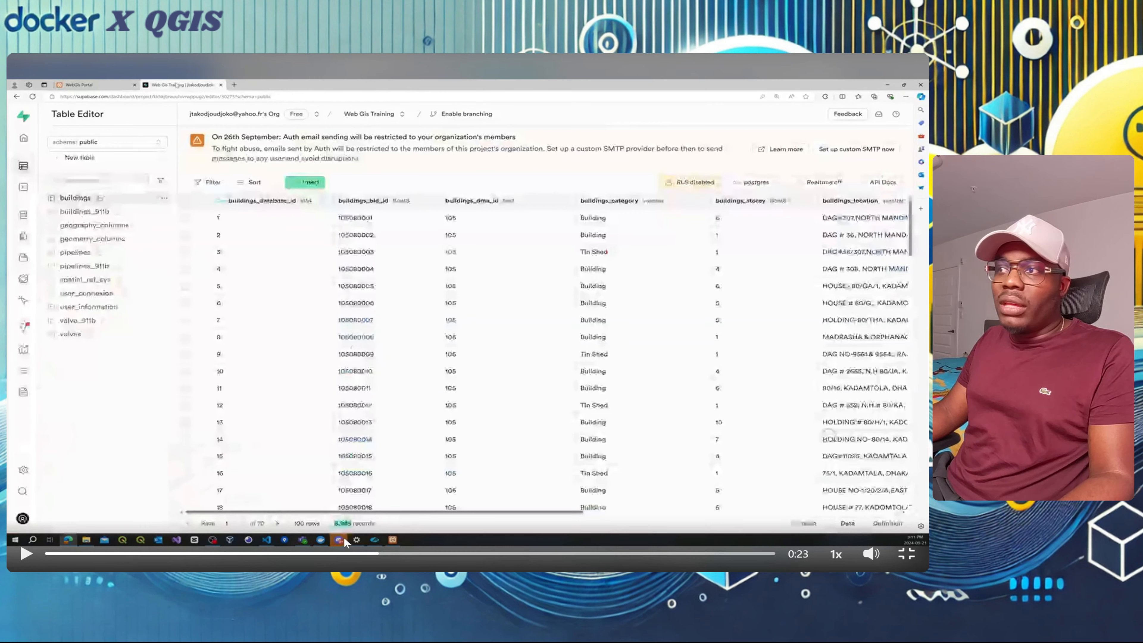
{"action": "left_click", "coordinate": [360, 555]}
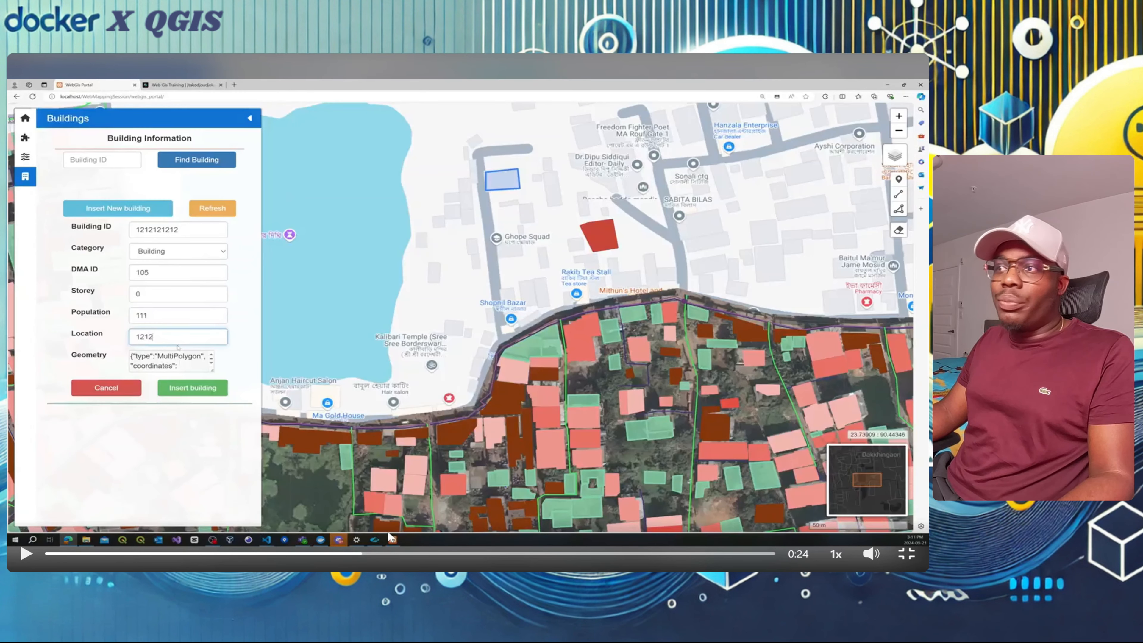
{"action": "left_click", "coordinate": [370, 554]}
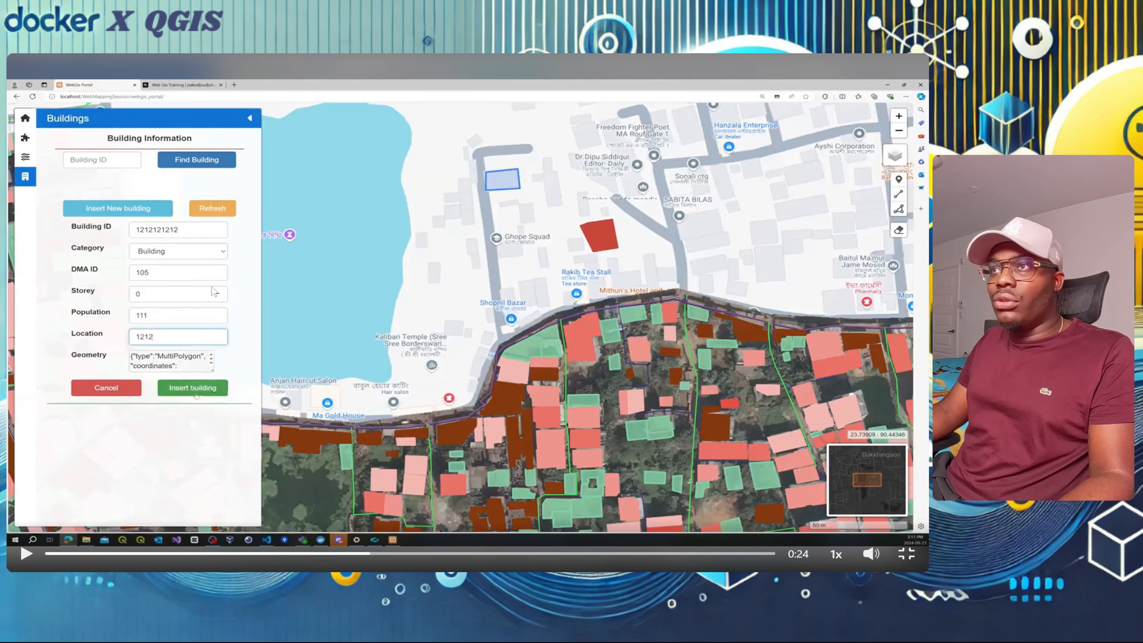
{"action": "key", "text": "Escape"}
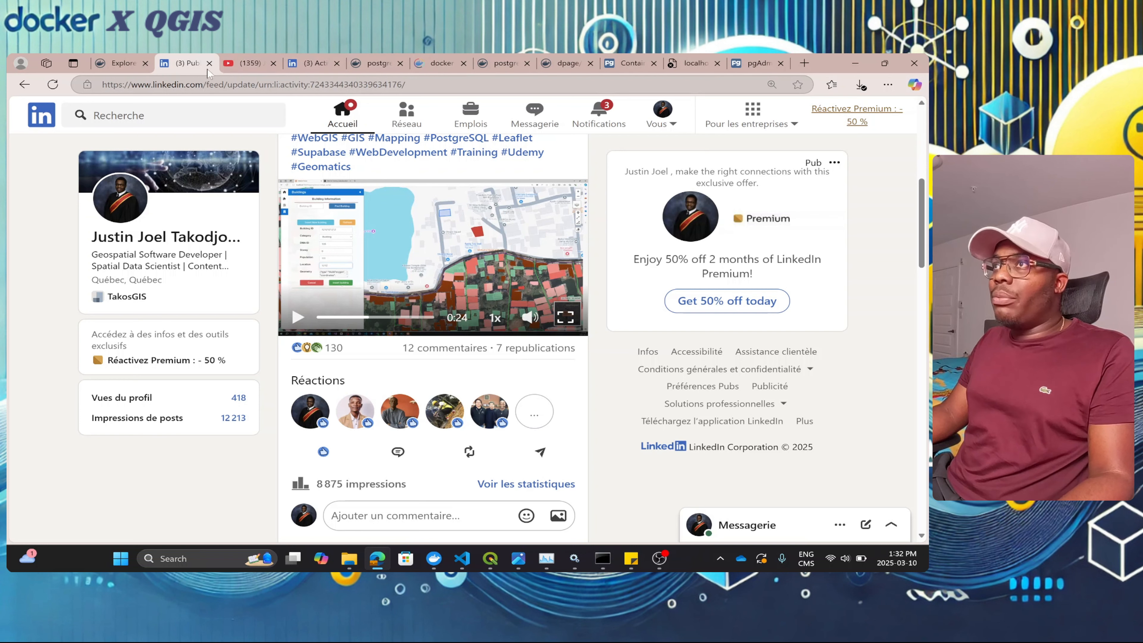
Step: Minimize Edge and return to the untitled QGIS project, zooming the map around the Emprise rectangle and roads
{"action": "left_click", "coordinate": [857, 66]}
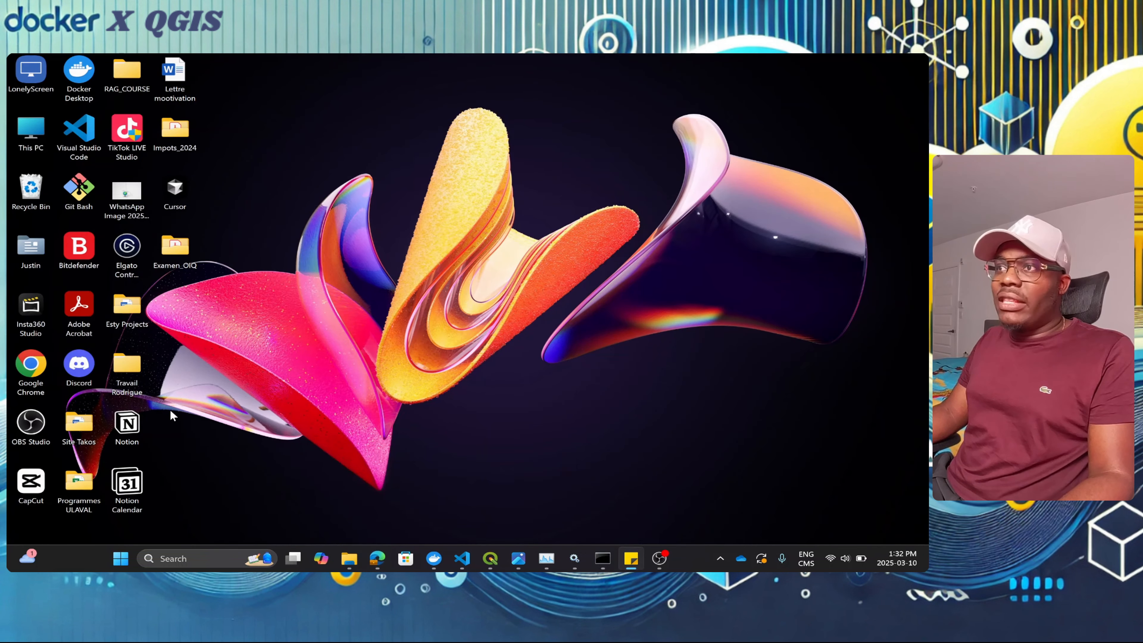
{"action": "mouse_move", "coordinate": [357, 565]}
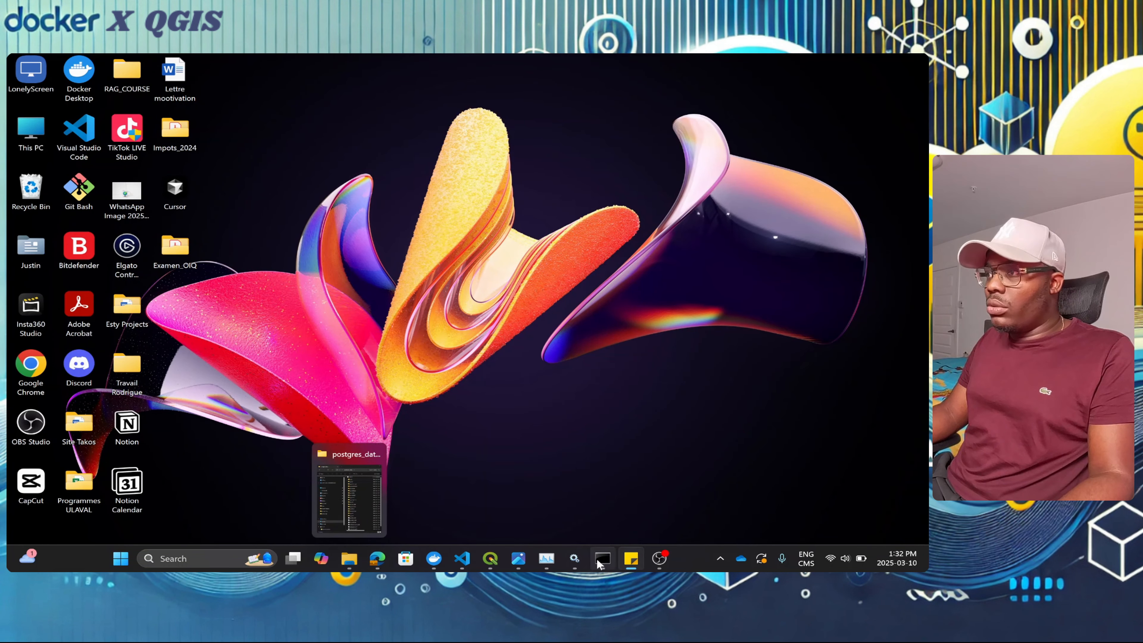
{"action": "mouse_move", "coordinate": [489, 560]}
{"action": "left_click", "coordinate": [398, 512]}
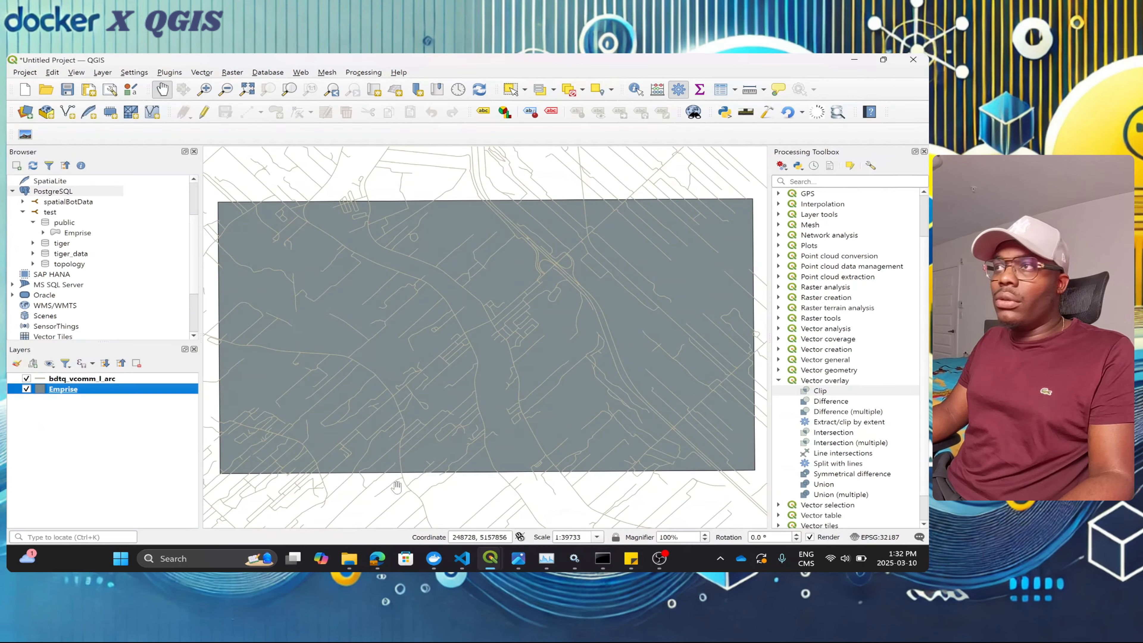
{"action": "scroll", "coordinate": [355, 364], "scroll_direction": "down", "scroll_amount": 1}
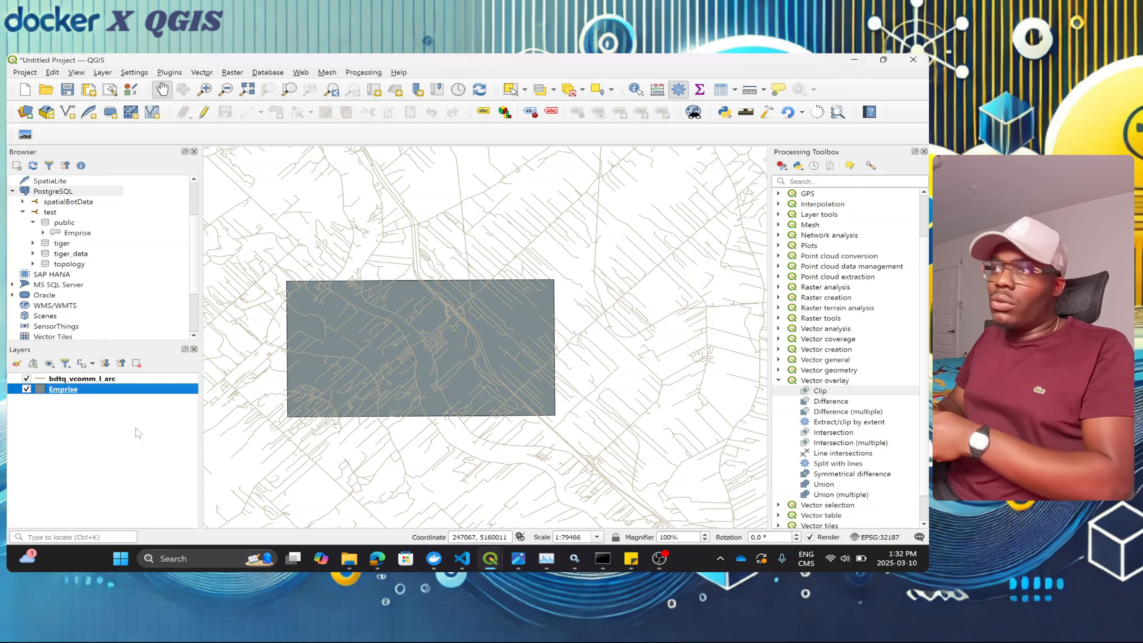
{"action": "scroll", "coordinate": [567, 353], "scroll_direction": "down", "scroll_amount": 1}
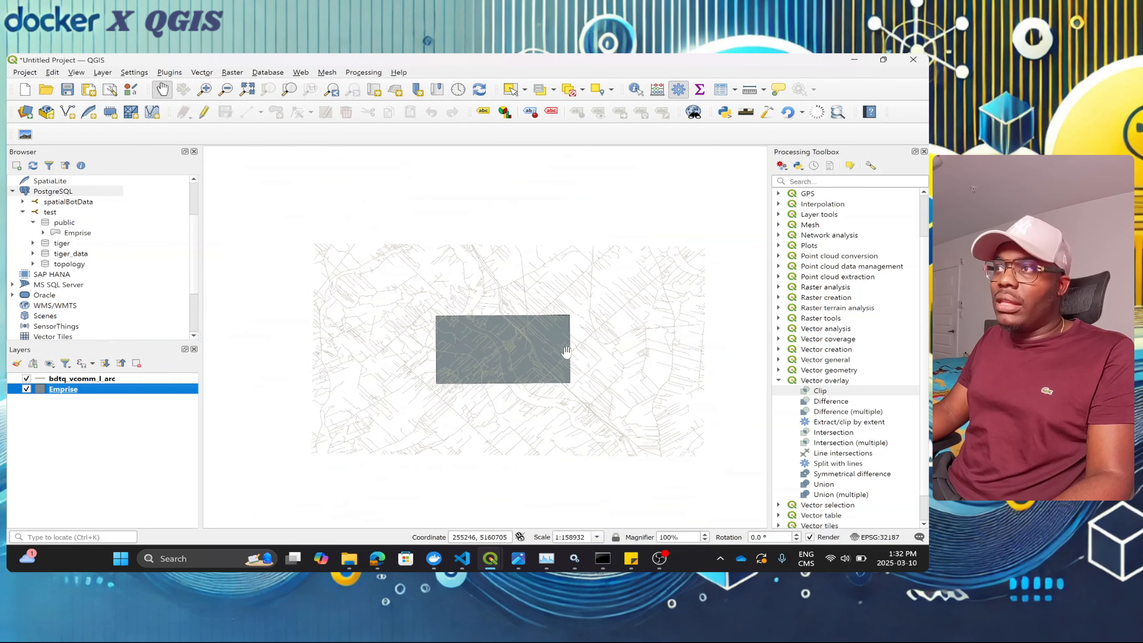
{"action": "scroll", "coordinate": [511, 359], "scroll_direction": "up", "scroll_amount": 1}
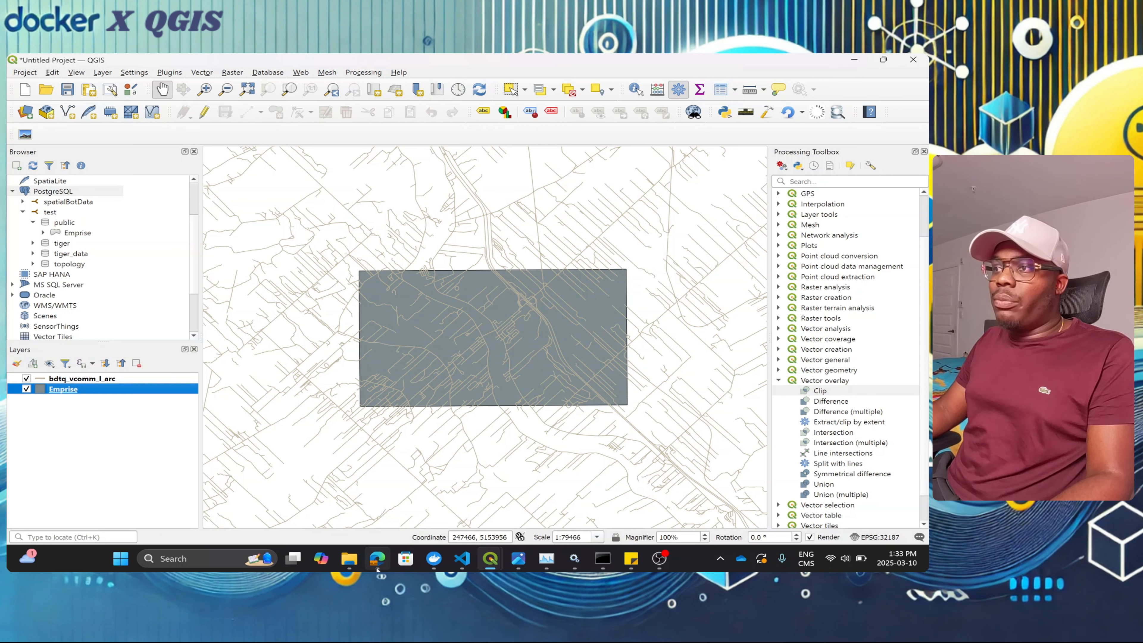
Step: Bring Docker Desktop's Containers list forward, showing postgis-container and pgadmin-container running
{"action": "mouse_move", "coordinate": [435, 559]}
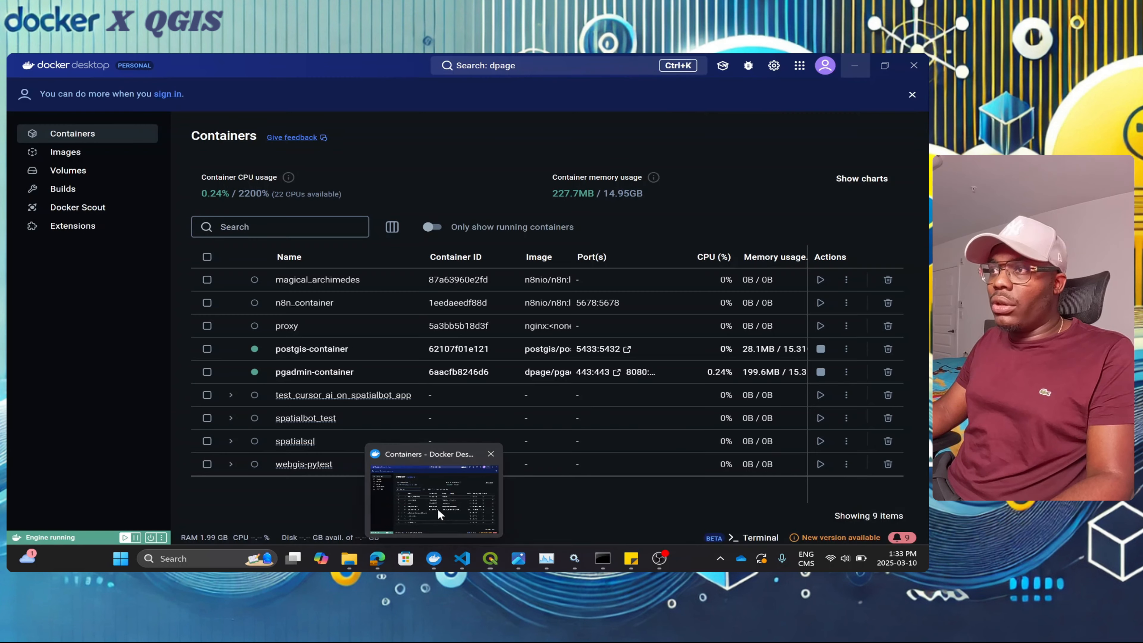
{"action": "left_click", "coordinate": [438, 511]}
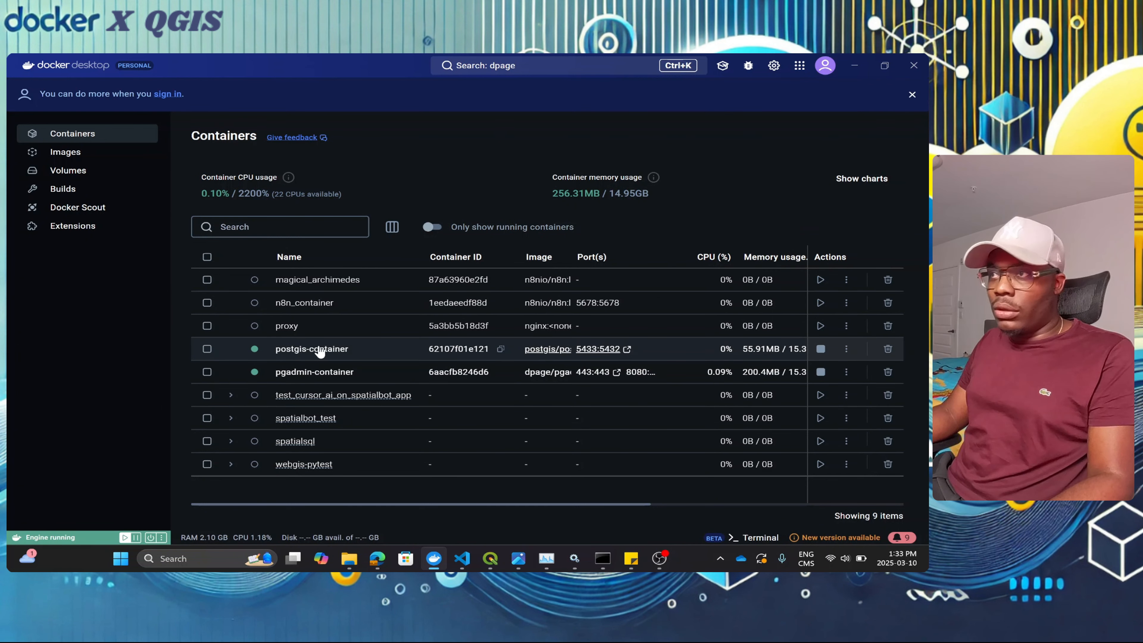
Step: Raise Command Prompt, recall 'docker network create spatial_db_network' without running it, and switch to Edge
{"action": "left_click", "coordinate": [605, 567]}
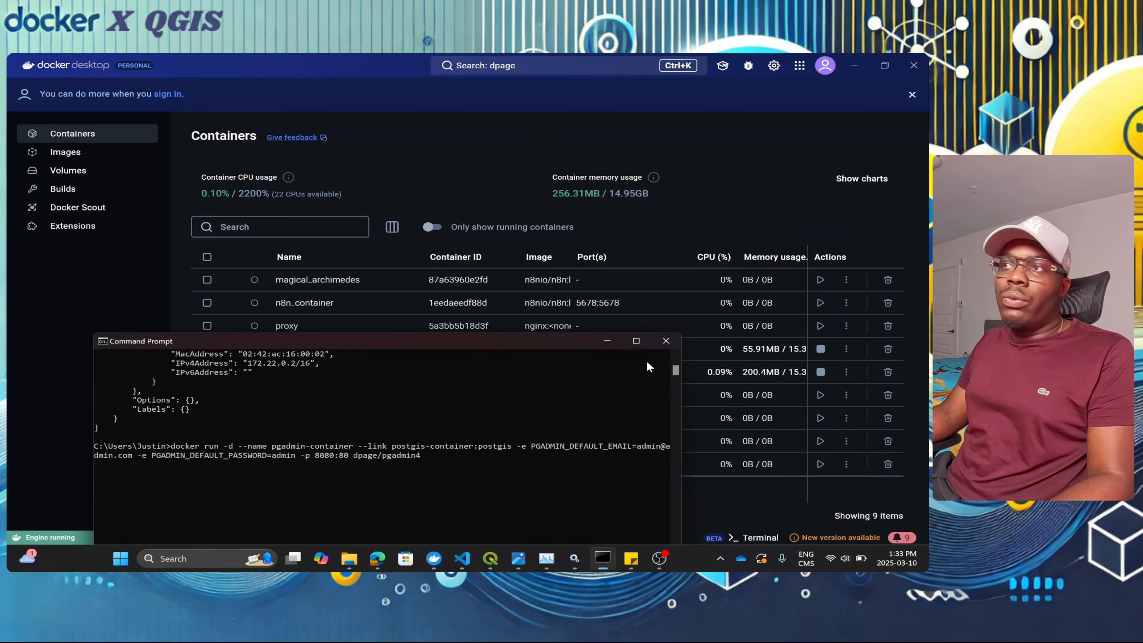
{"action": "left_click_drag", "start_coordinate": [394, 339], "coordinate": [471, 132]}
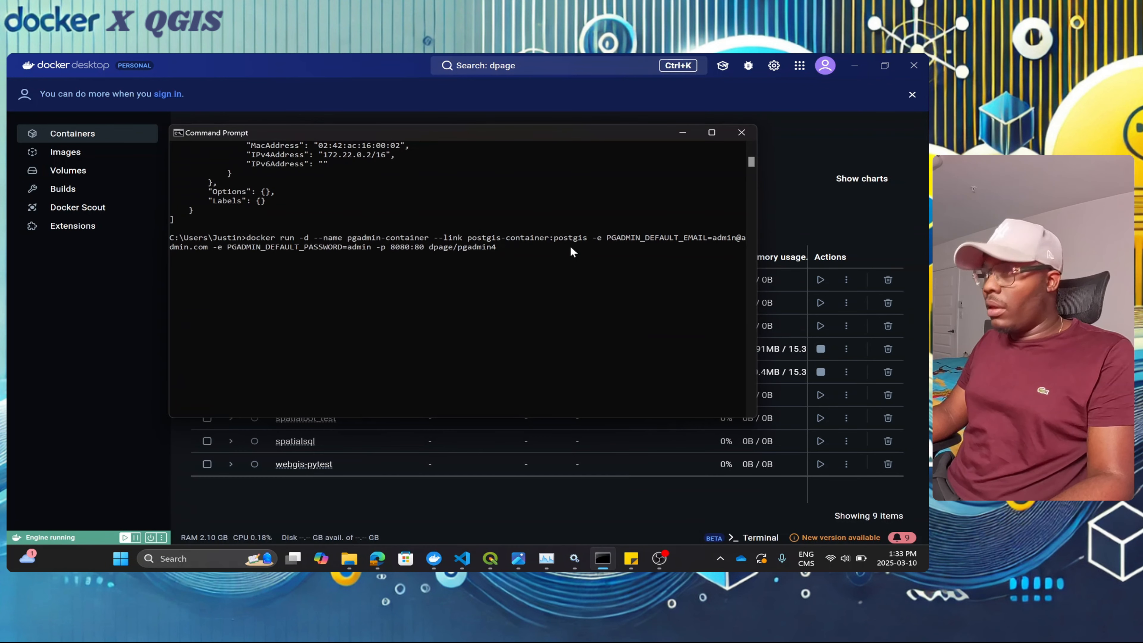
{"action": "key", "text": "Up"}
{"action": "key", "text": "Up"}
{"action": "key", "text": "Up"}
{"action": "key", "text": "Up"}
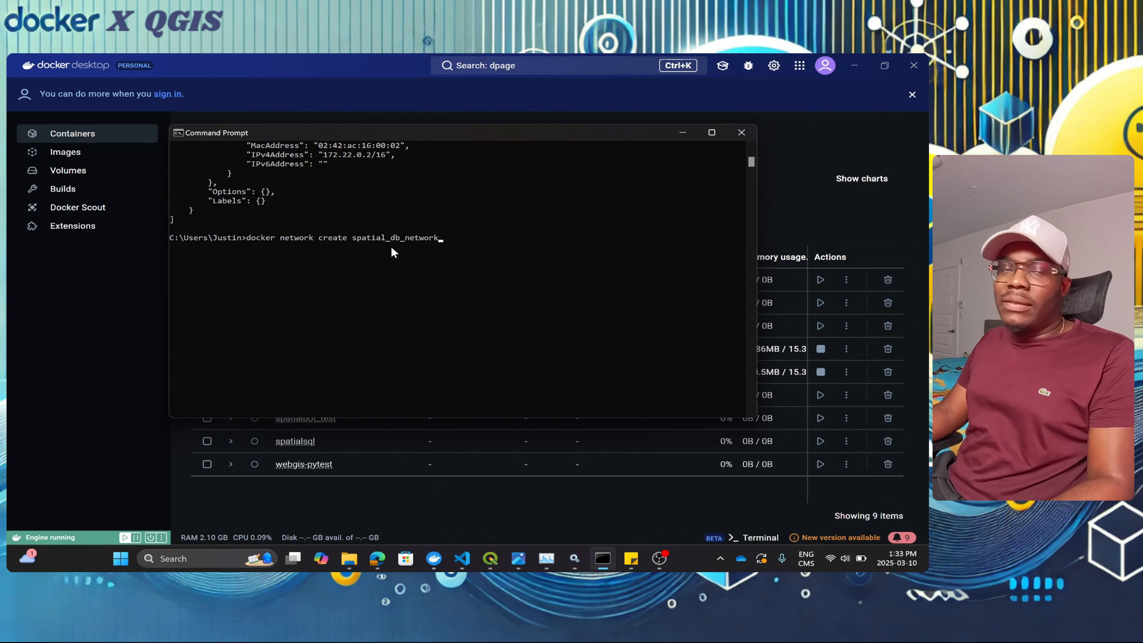
{"action": "left_click", "coordinate": [377, 558]}
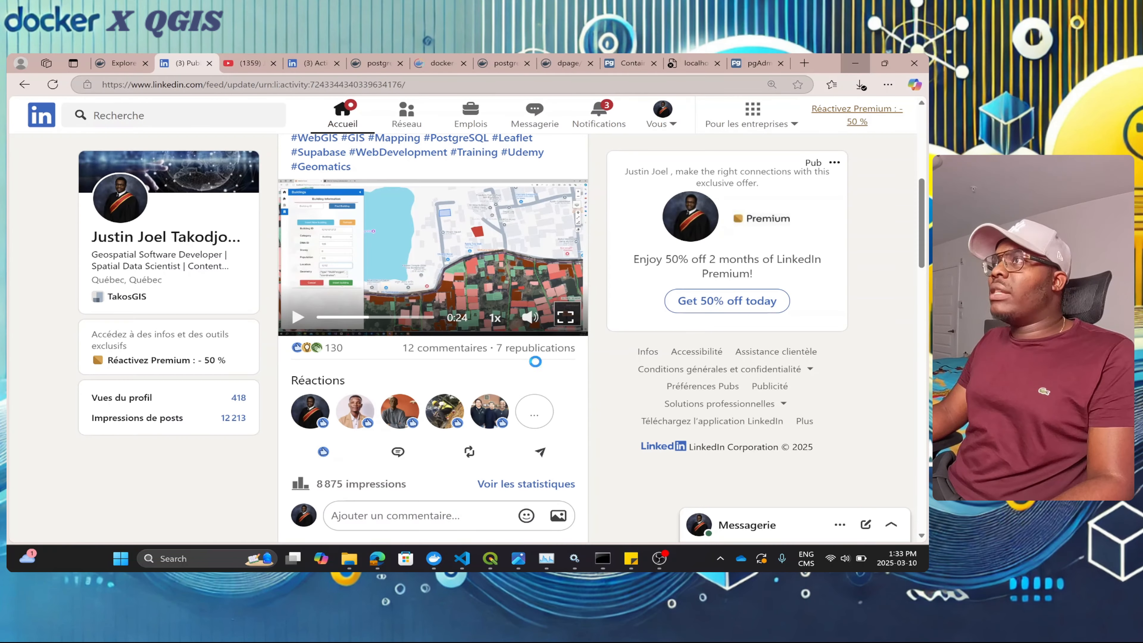
Step: Read the Subcommands section of the Docker Docs 'docker network' reference, then minimize Edge
{"action": "left_click", "coordinate": [630, 63]}
{"action": "left_click", "coordinate": [504, 63]}
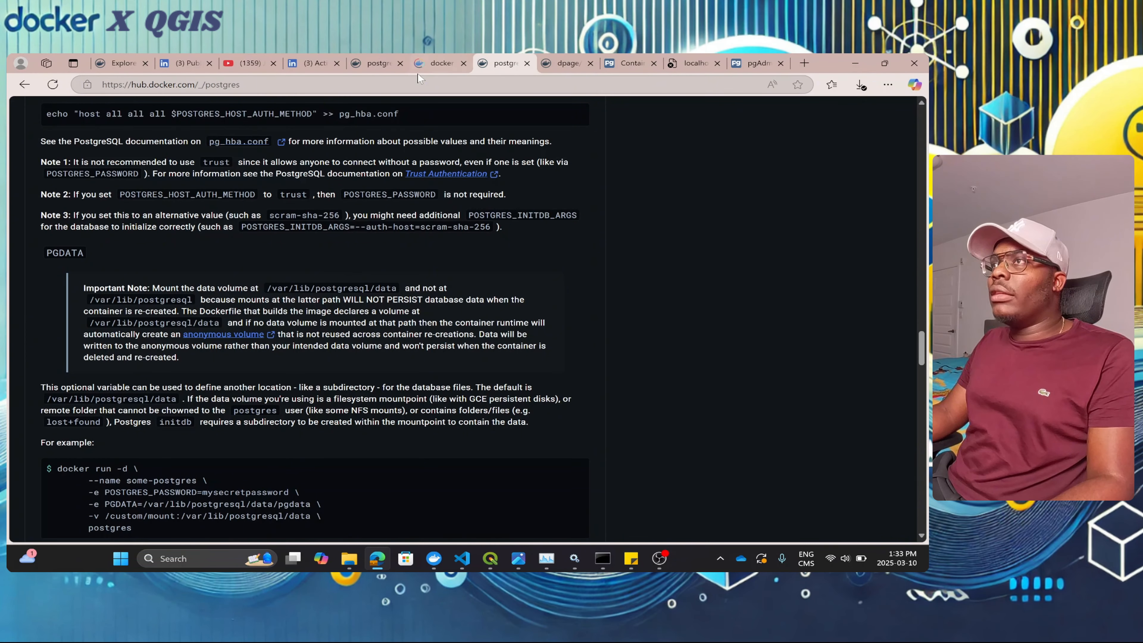
{"action": "left_click", "coordinate": [375, 63]}
{"action": "left_click", "coordinate": [435, 63]}
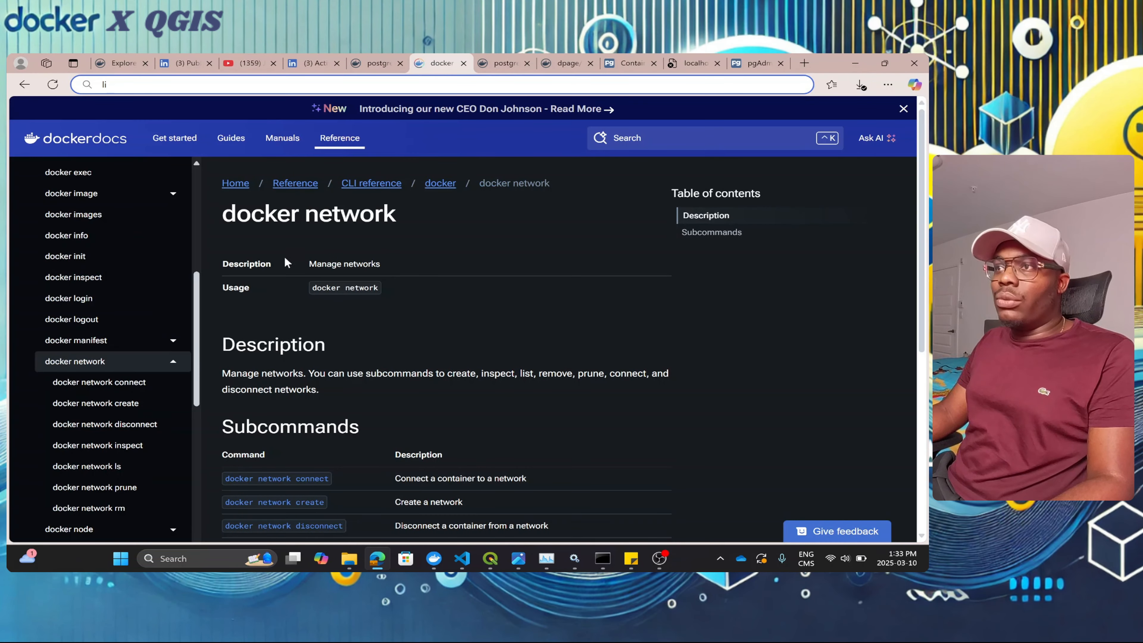
{"action": "scroll", "coordinate": [287, 262], "scroll_direction": "down", "scroll_amount": 4}
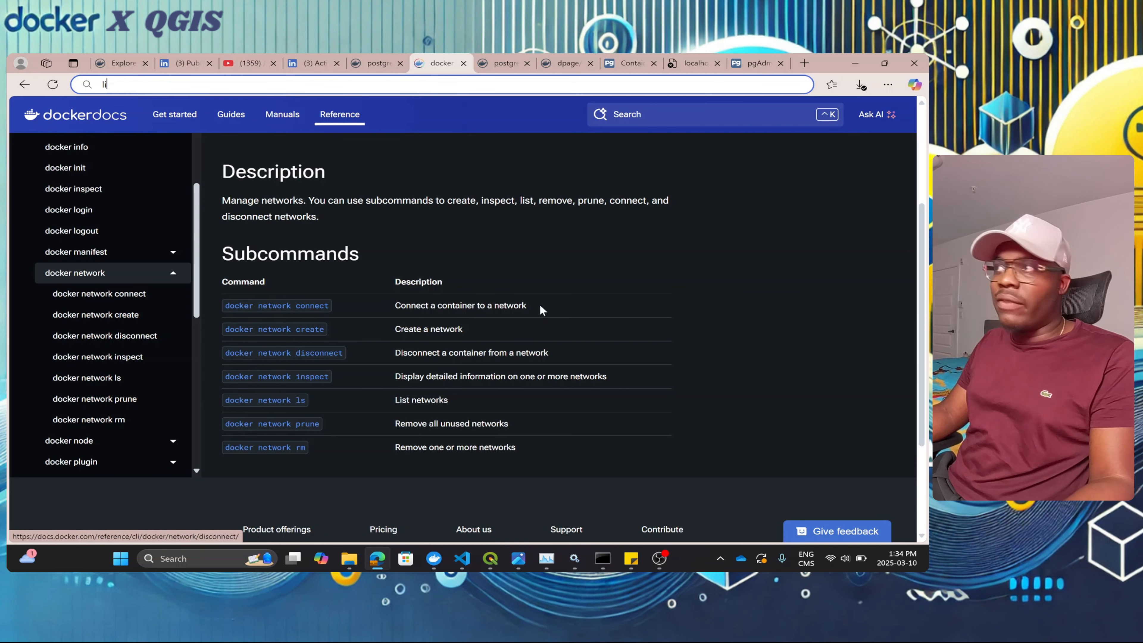
{"action": "left_click", "coordinate": [855, 64]}
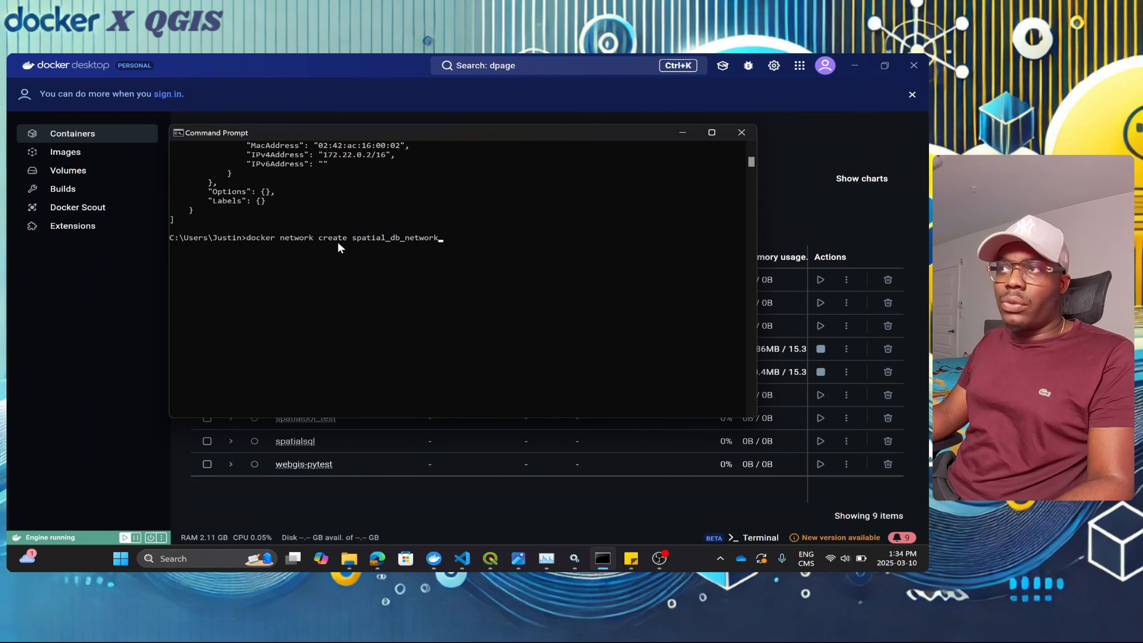
Step: Run 'docker network create spatial_db_network', which reports it already exists, then run 'docker network ls'
{"action": "key", "text": "Return"}
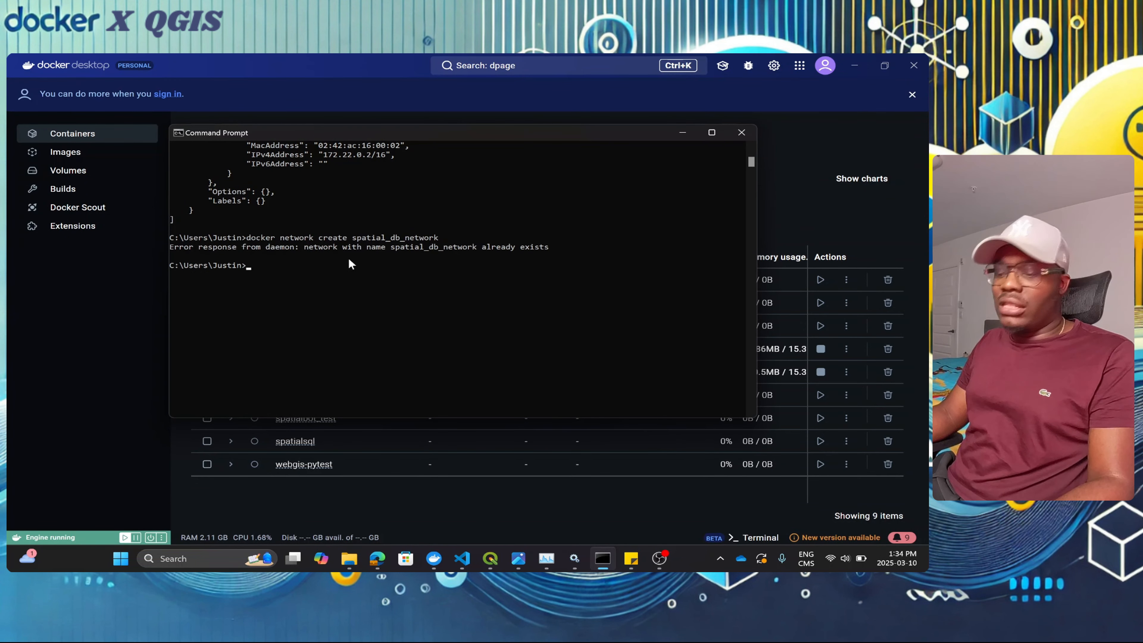
{"action": "type", "text": "dop"}
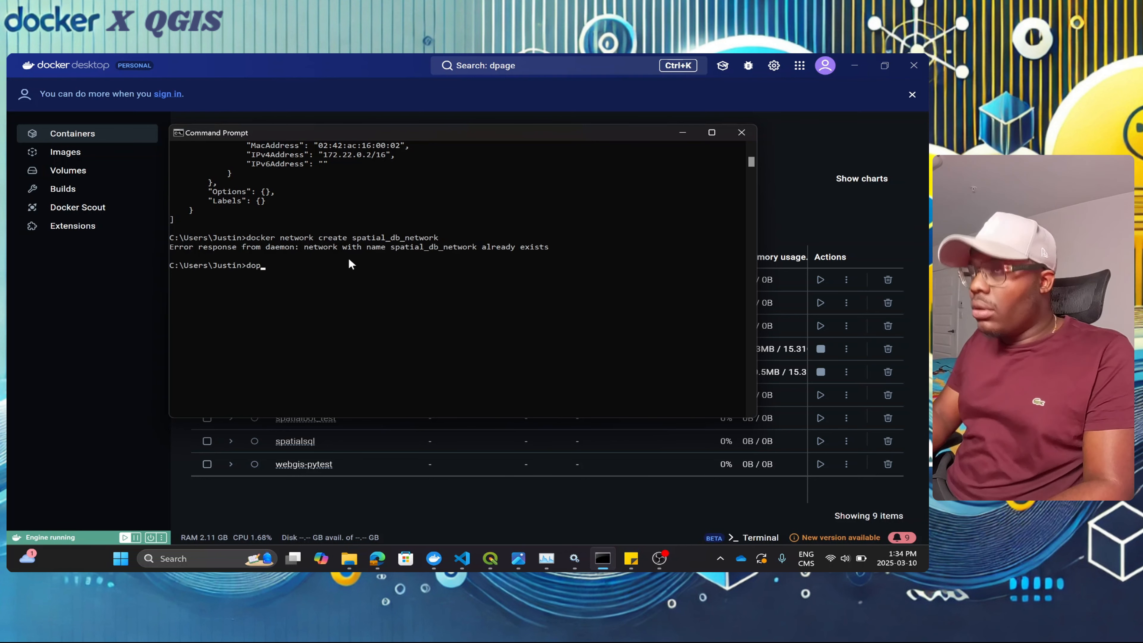
{"action": "key", "text": "BackSpace"}
{"action": "type", "text": "cker net"}
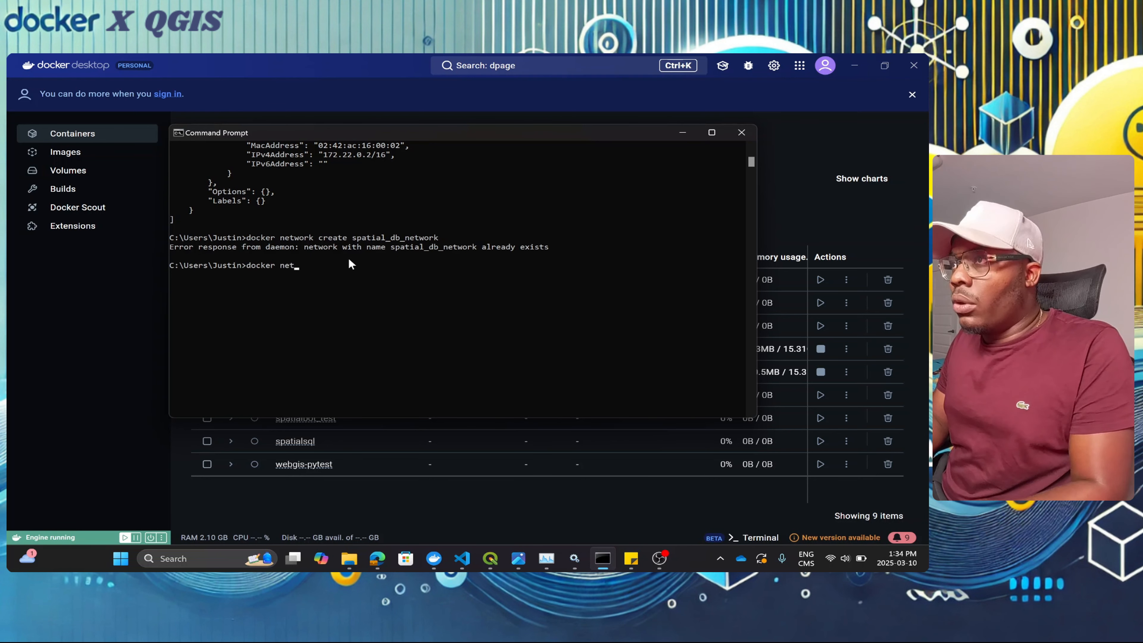
{"action": "type", "text": "wor"}
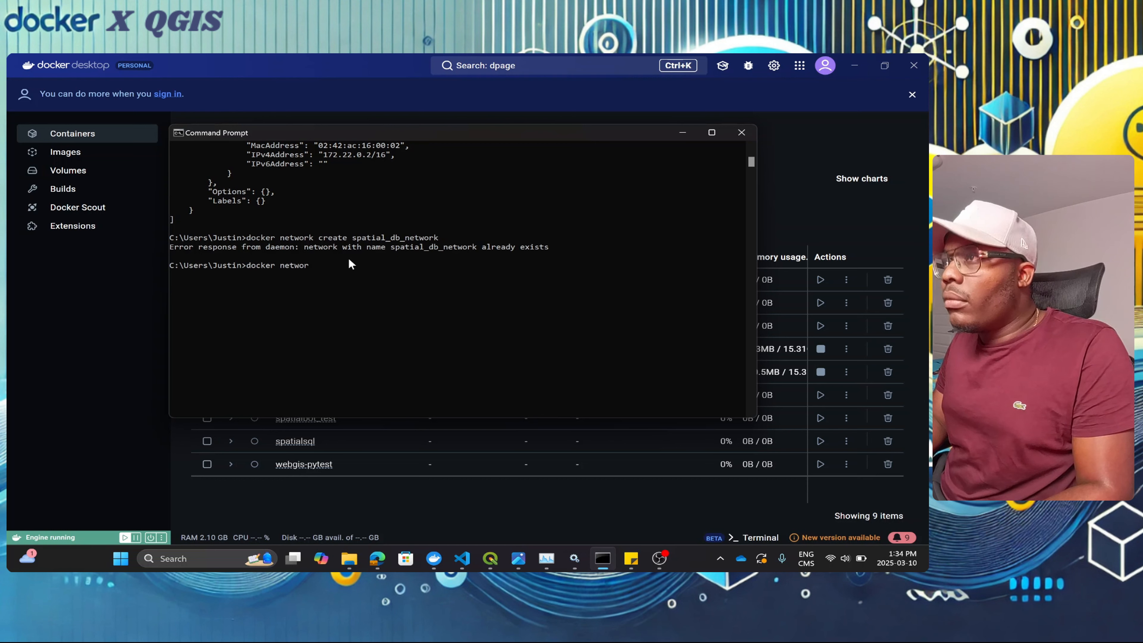
{"action": "type", "text": "k ls"}
{"action": "key", "text": "Return"}
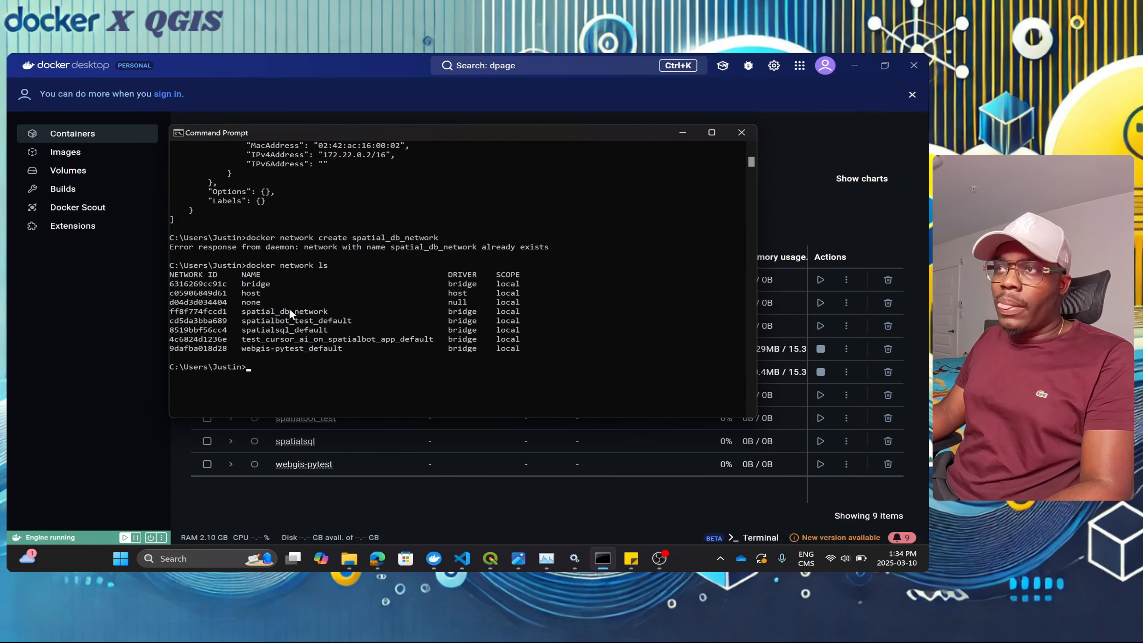
Step: Recall the create command and rewrite it as 'docker network inspect'
{"action": "key", "text": "Up"}
{"action": "key", "text": "Up"}
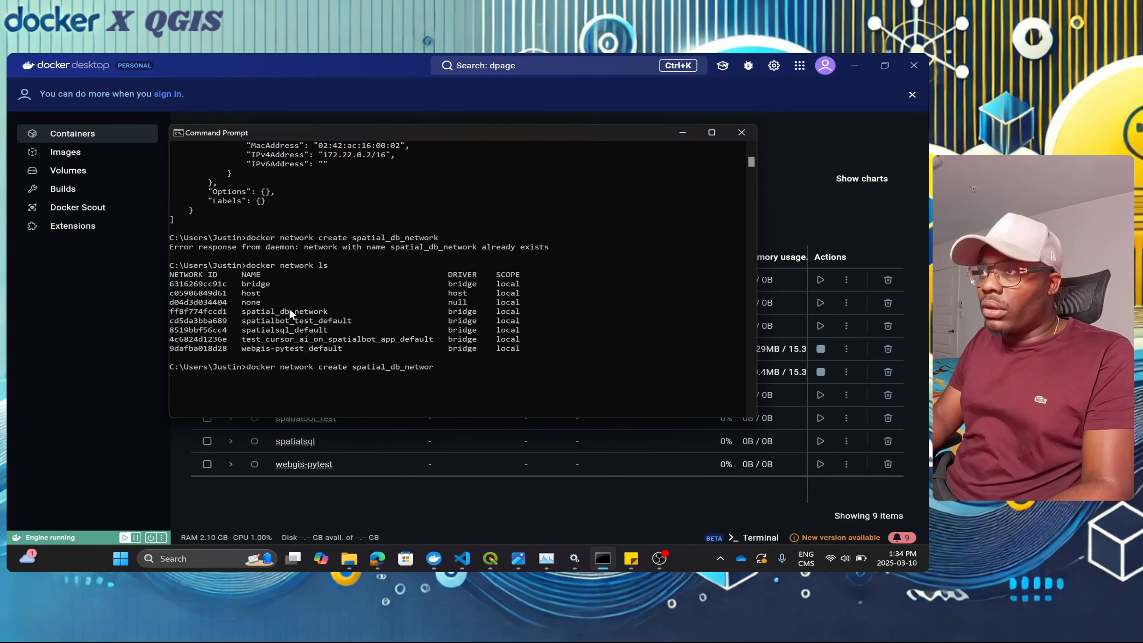
{"action": "key", "text": "BackSpace"}
{"action": "key", "text": "BackSpace"}
{"action": "key", "text": "BackSpace"}
{"action": "key", "text": "BackSpace"}
{"action": "key", "text": "BackSpace"}
{"action": "key", "text": "BackSpace"}
{"action": "key", "text": "BackSpace"}
{"action": "key", "text": "BackSpace"}
{"action": "key", "text": "BackSpace"}
{"action": "key", "text": "BackSpace"}
{"action": "key", "text": "BackSpace"}
{"action": "key", "text": "BackSpace"}
{"action": "key", "text": "BackSpace"}
{"action": "key", "text": "BackSpace"}
{"action": "key", "text": "BackSpace"}
{"action": "key", "text": "BackSpace"}
{"action": "key", "text": "BackSpace"}
{"action": "key", "text": "BackSpace"}
{"action": "key", "text": "BackSpace"}
{"action": "key", "text": "BackSpace"}
{"action": "key", "text": "BackSpace"}
{"action": "key", "text": "BackSpace"}
{"action": "key", "text": "BackSpace"}
{"action": "key", "text": "BackSpace"}
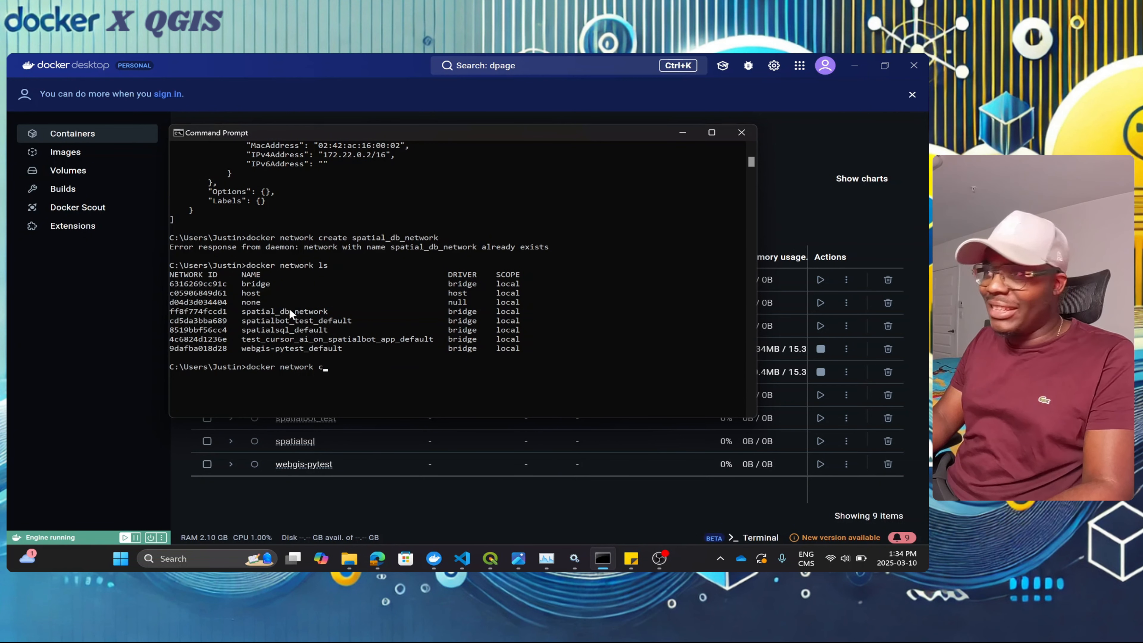
{"action": "type", "text": "inspect"}
{"action": "key", "text": "Return"}
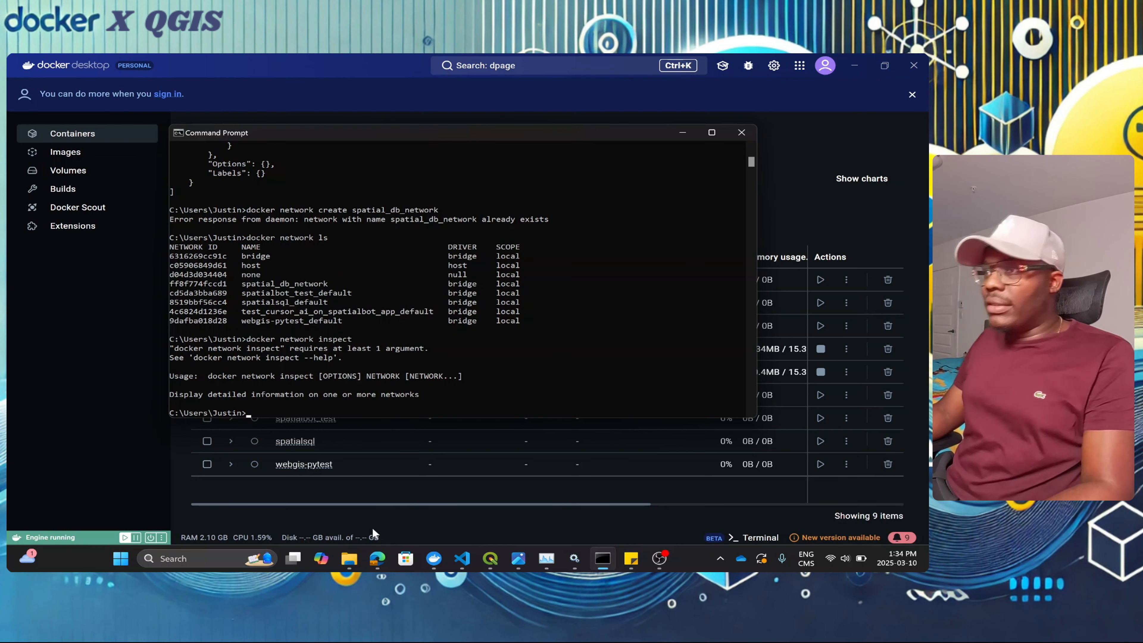
Step: Check the docker network documentation in Edge again, then return to the console
{"action": "mouse_move", "coordinate": [377, 558]}
{"action": "left_click", "coordinate": [374, 496]}
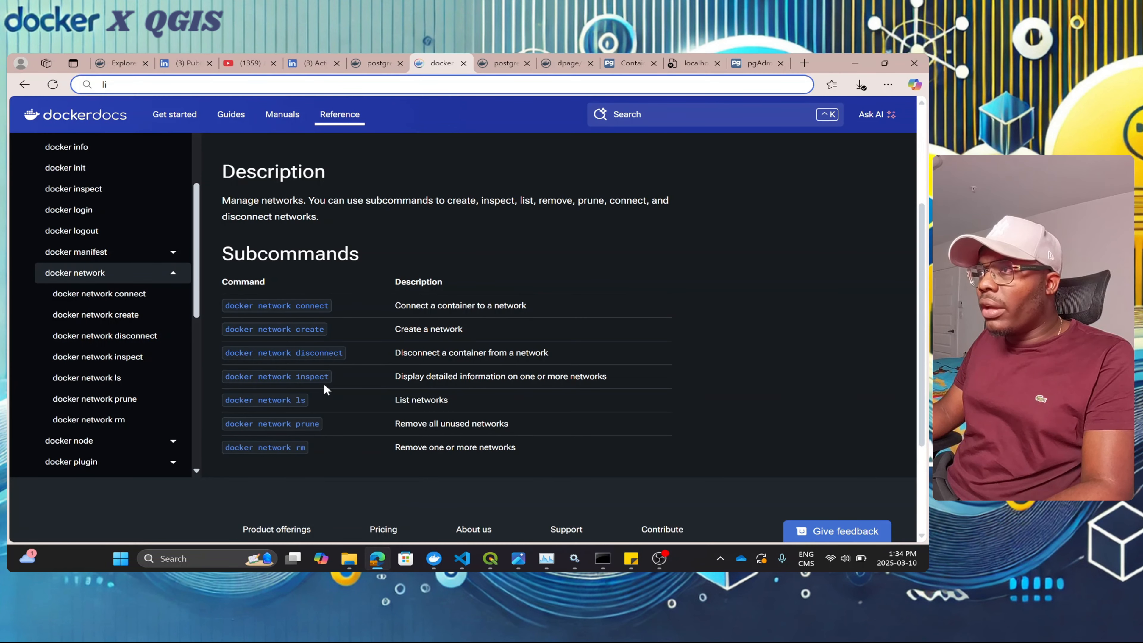
{"action": "left_click", "coordinate": [855, 63]}
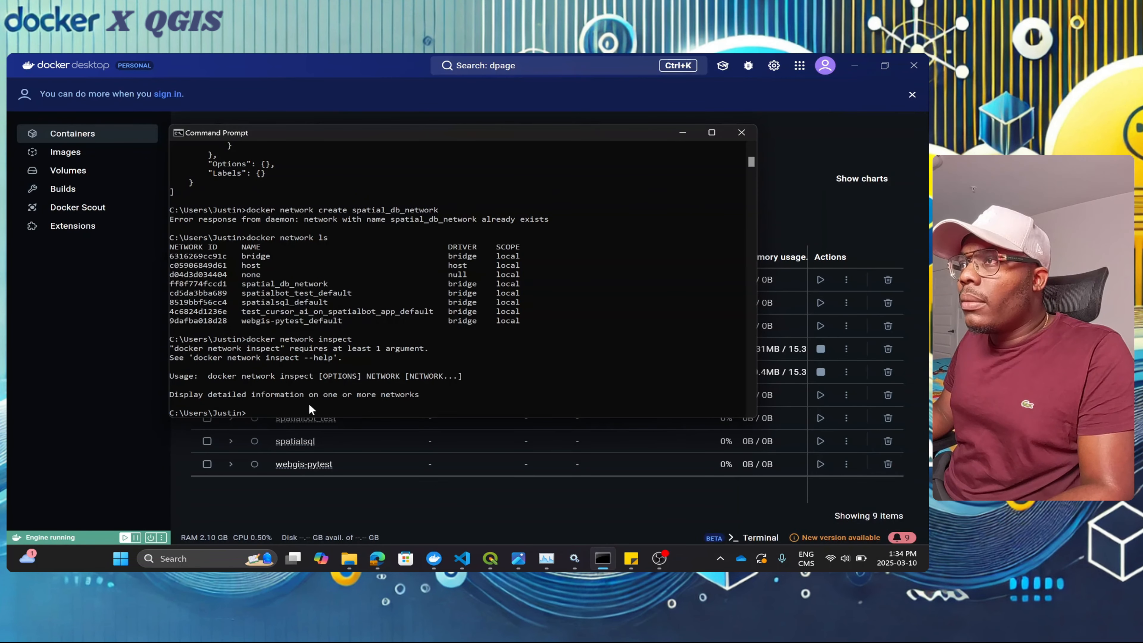
{"action": "mouse_move", "coordinate": [375, 555]}
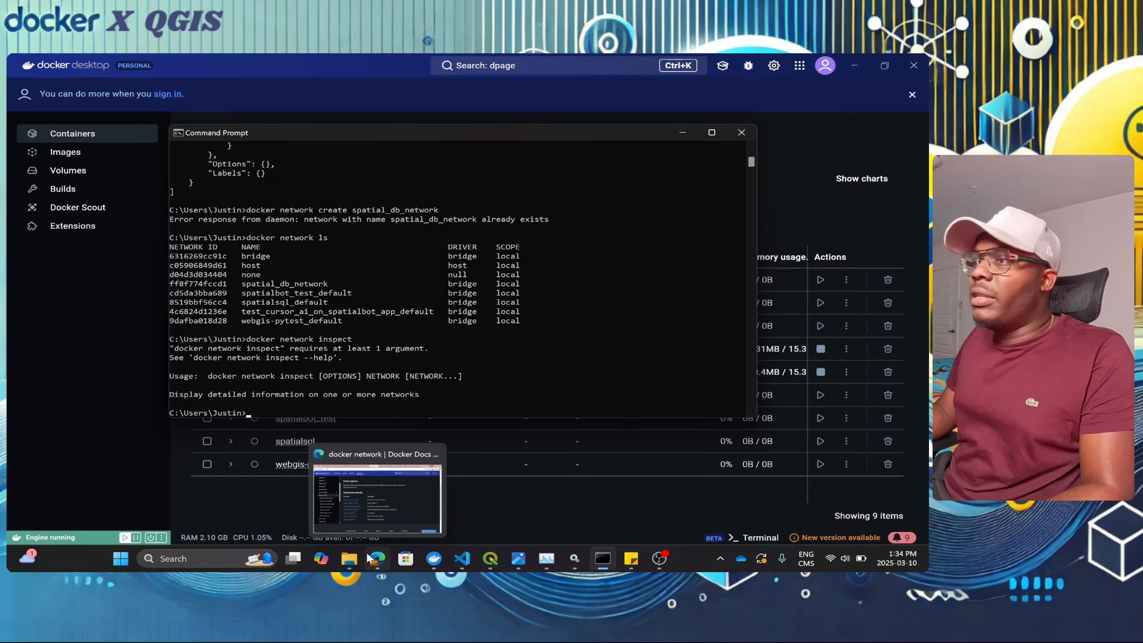
{"action": "left_click", "coordinate": [376, 494]}
{"action": "left_click", "coordinate": [376, 494]}
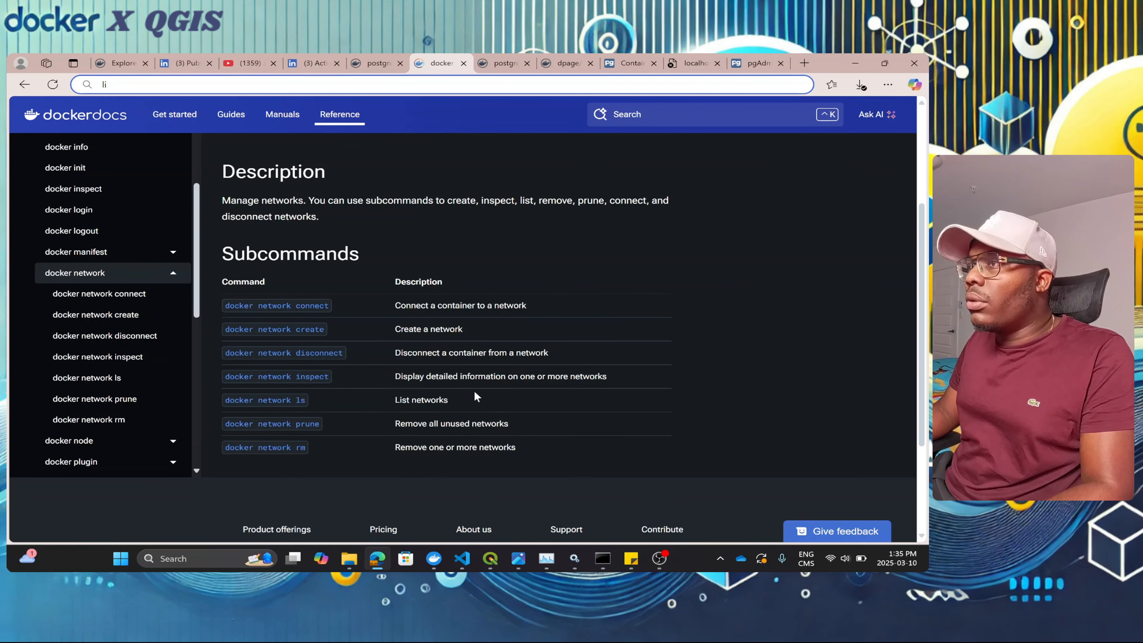
{"action": "left_click", "coordinate": [855, 64]}
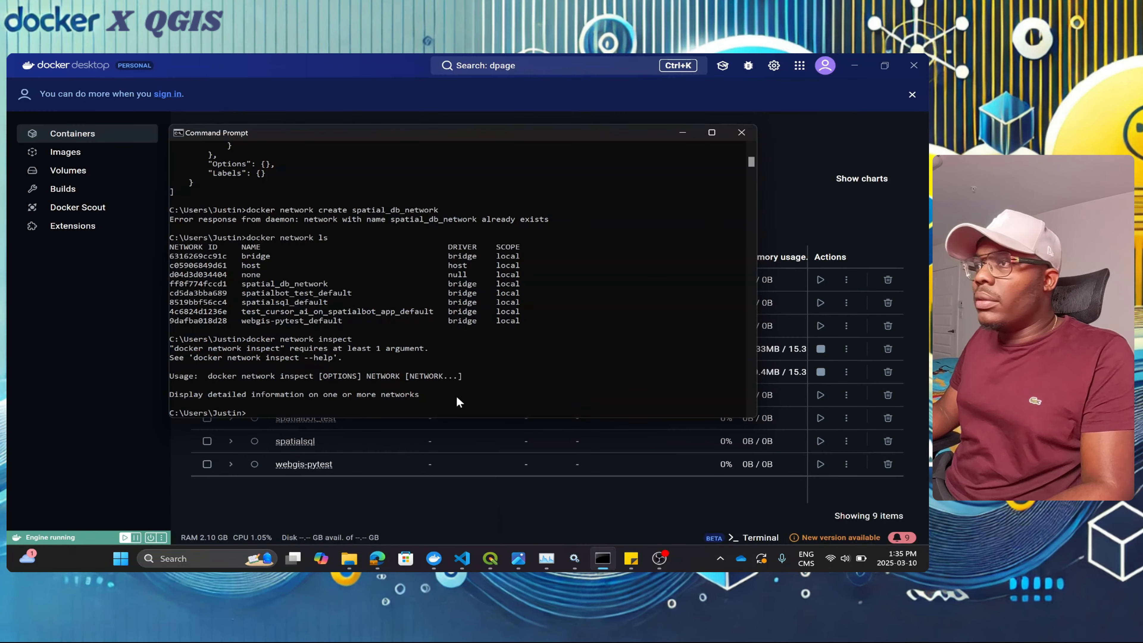
Step: Run 'docker network inspect spatial_db_network', showing subnet 172.22.0.0/16 with no containers attached
{"action": "left_click", "coordinate": [422, 395]}
{"action": "key", "text": "Escape"}
{"action": "key", "text": "Up"}
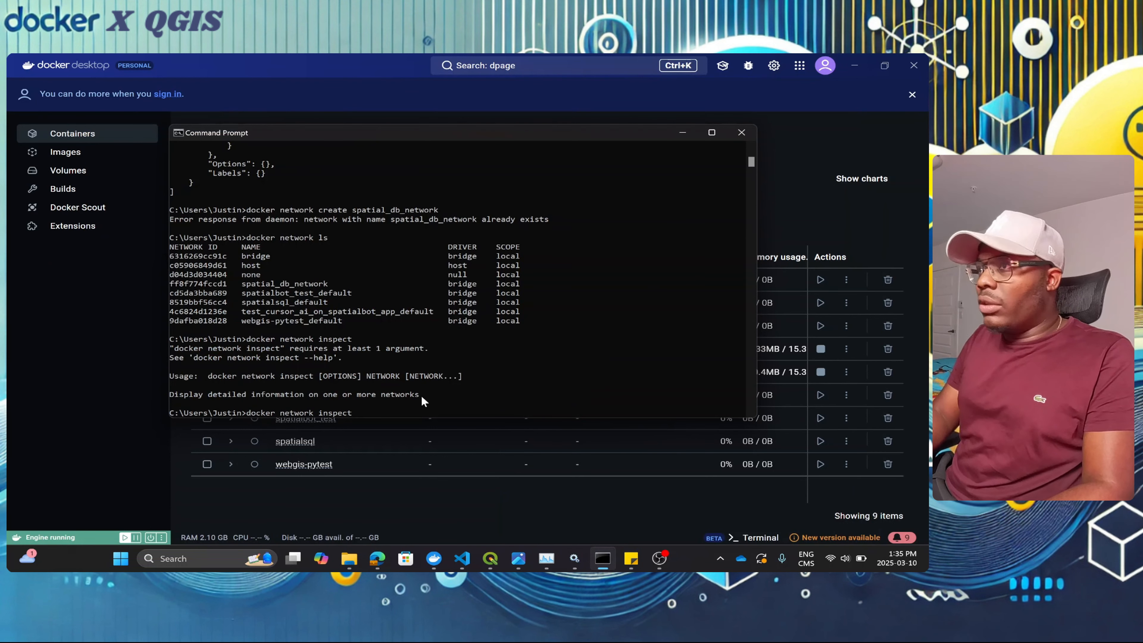
{"action": "type", "text": "spatti"}
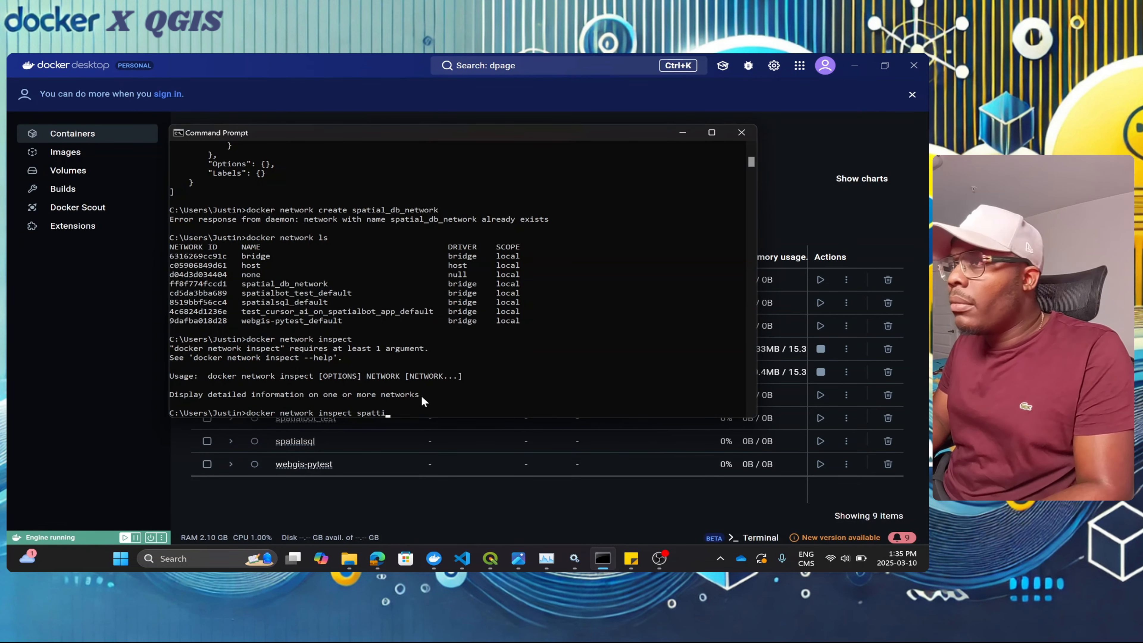
{"action": "key", "text": "BackSpace"}
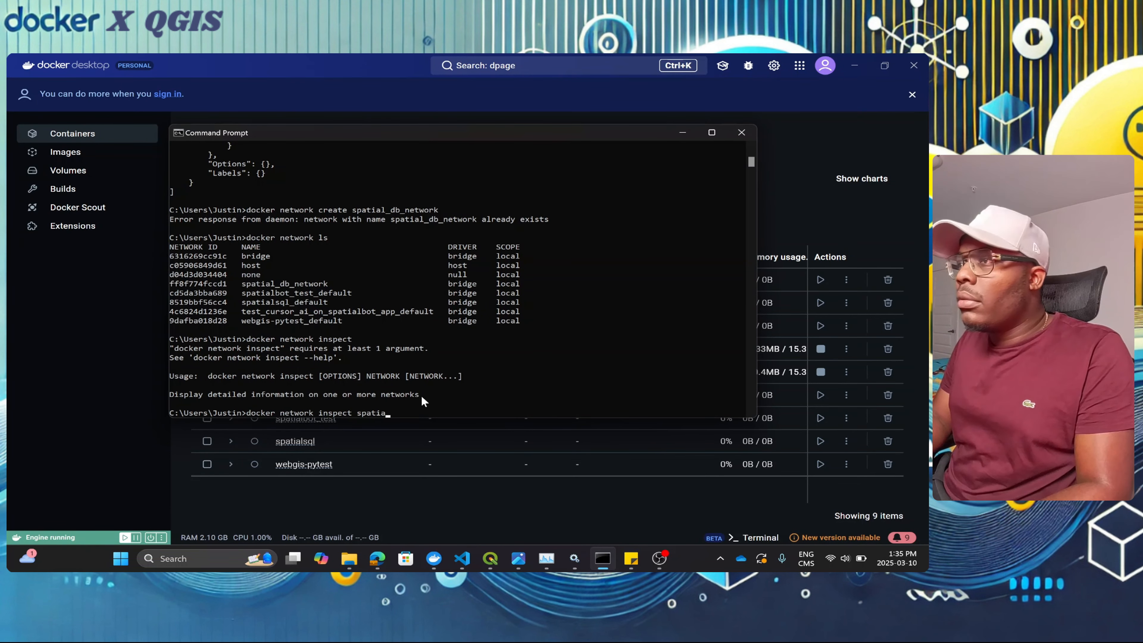
{"action": "type", "text": "ial_db_n"}
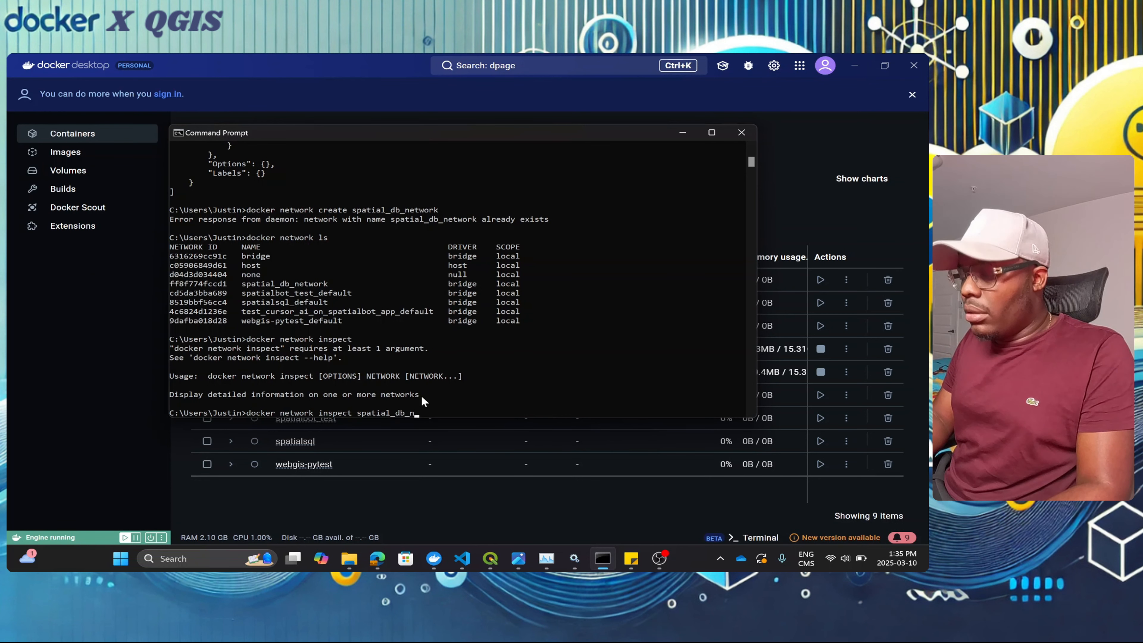
{"action": "type", "text": "er"}
{"action": "type", "text": "two"}
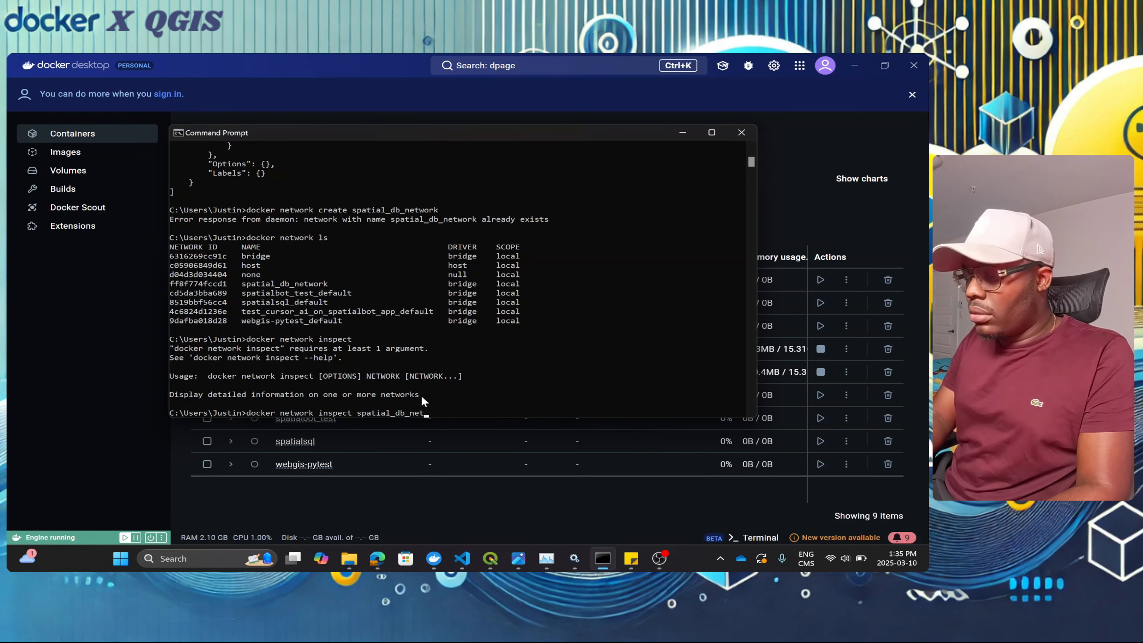
{"action": "type", "text": "rk"}
{"action": "key", "text": "Return"}
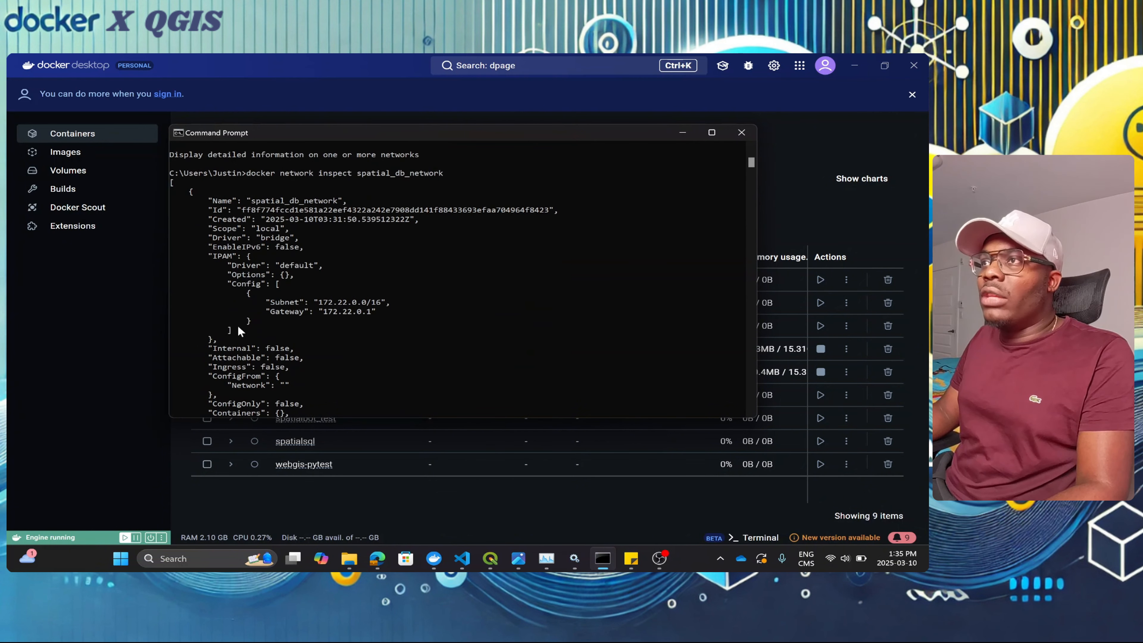
Step: Review the inspect output and recall 'docker network connect spatial_db_network postgis-container'
{"action": "scroll", "coordinate": [283, 291], "scroll_direction": "down", "scroll_amount": 4}
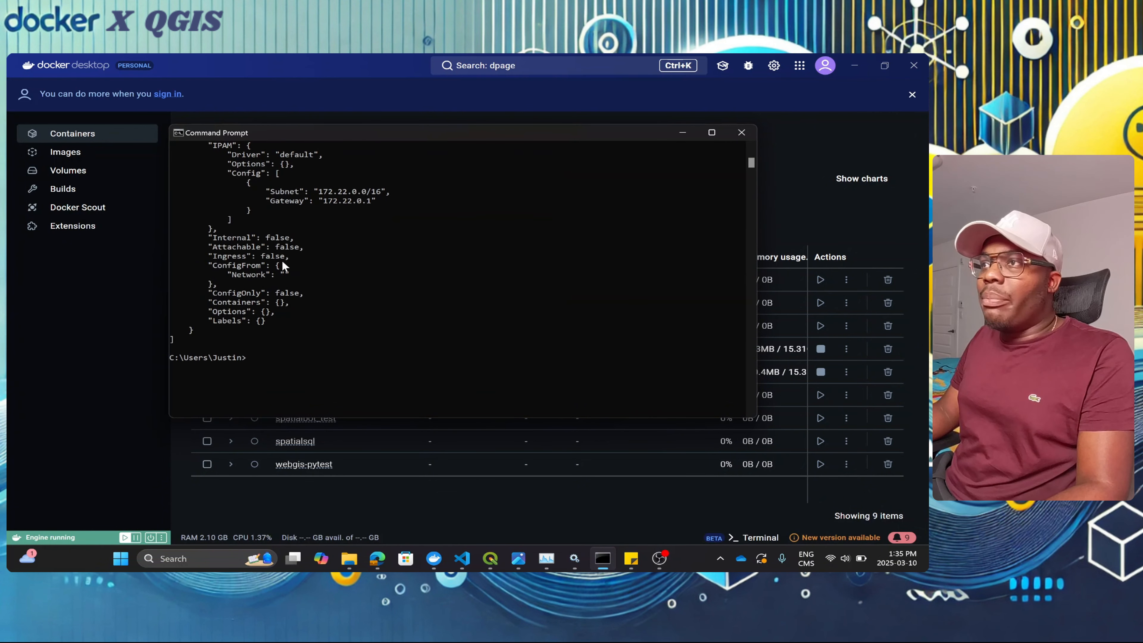
{"action": "scroll", "coordinate": [282, 297], "scroll_direction": "up", "scroll_amount": 4}
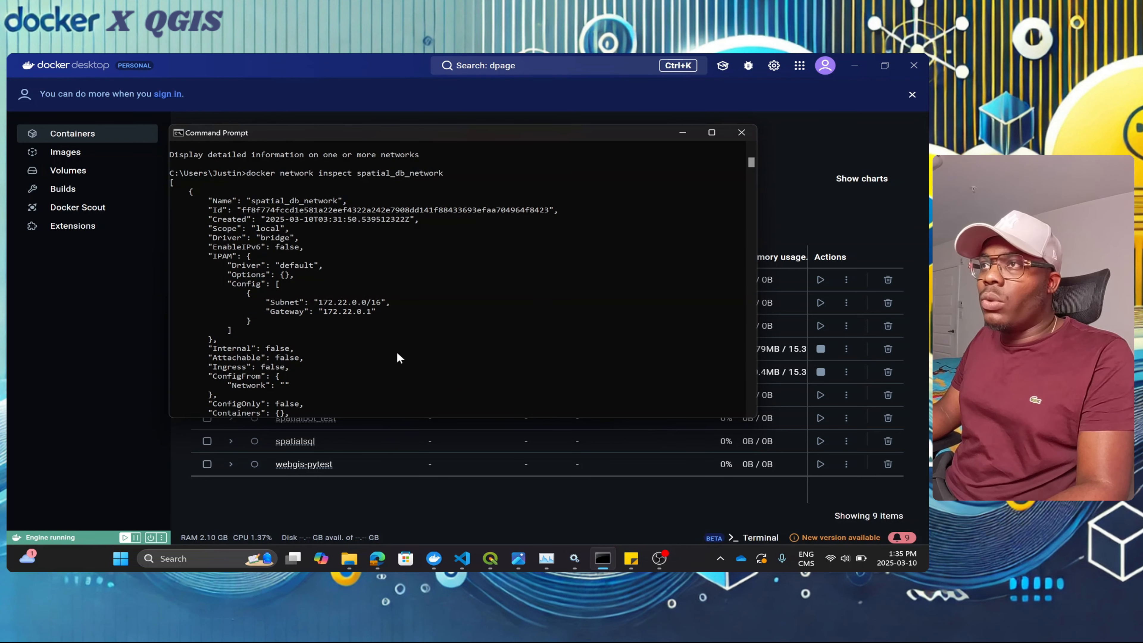
{"action": "scroll", "coordinate": [301, 365], "scroll_direction": "down", "scroll_amount": 5}
{"action": "left_click", "coordinate": [273, 321]}
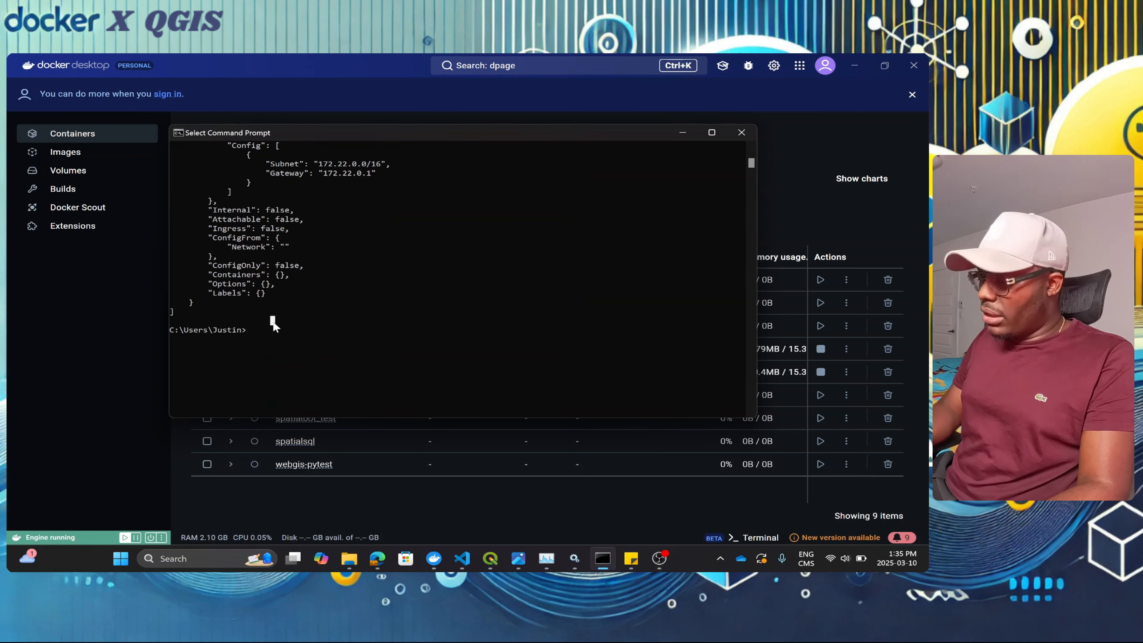
{"action": "key", "text": "Up"}
{"action": "key", "text": "Up"}
{"action": "key", "text": "Up"}
{"action": "key", "text": "Up"}
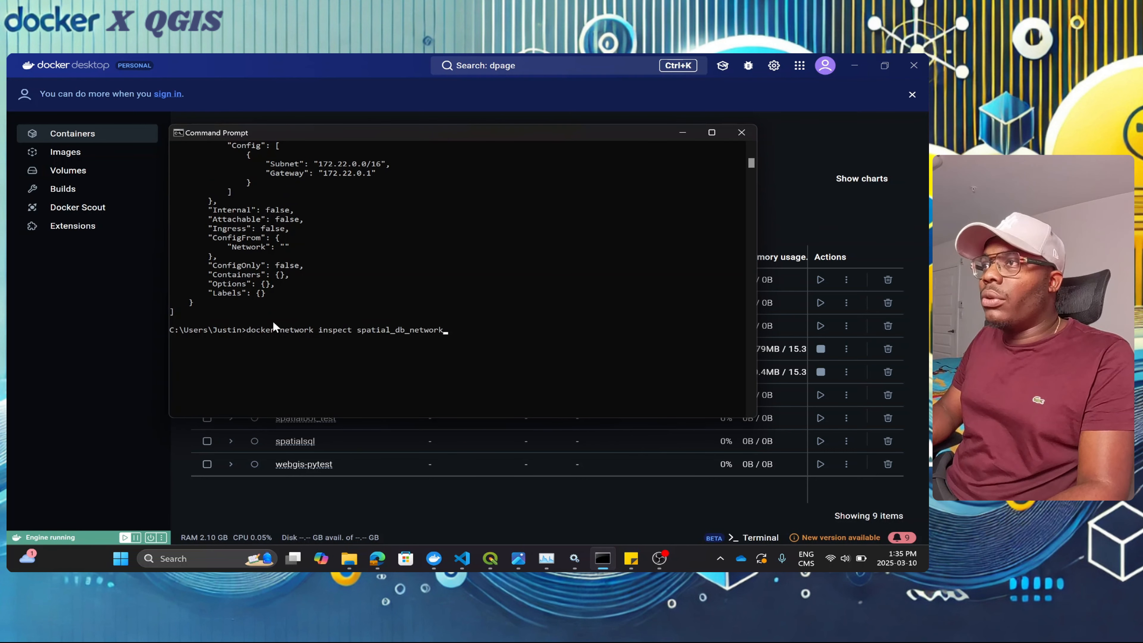
{"action": "key", "text": "Up"}
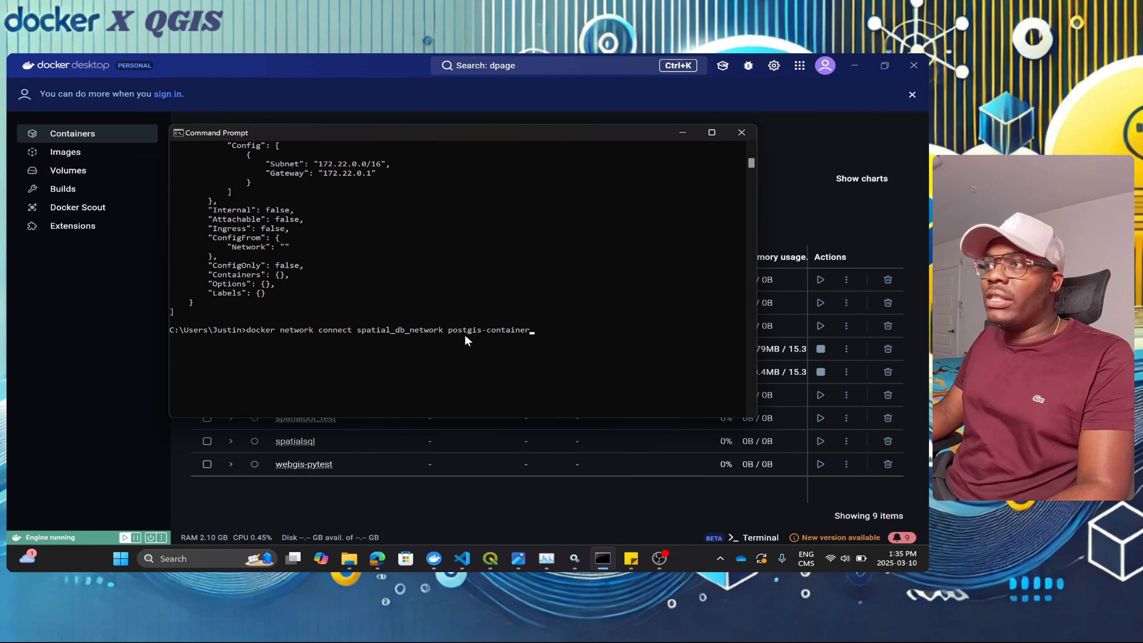
Step: Connect postgis-container to spatial_db_network and re-inspect the network, showing it at 172.22.0.2
{"action": "left_click_drag", "start_coordinate": [508, 137], "coordinate": [480, 418]}
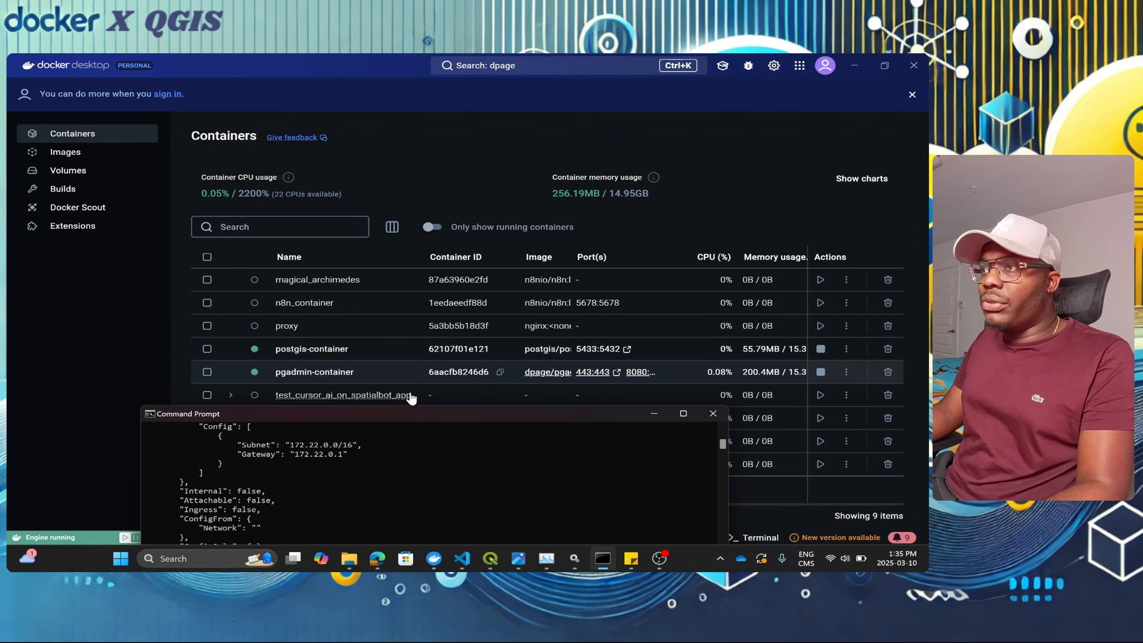
{"action": "left_click_drag", "start_coordinate": [410, 413], "coordinate": [454, 176]}
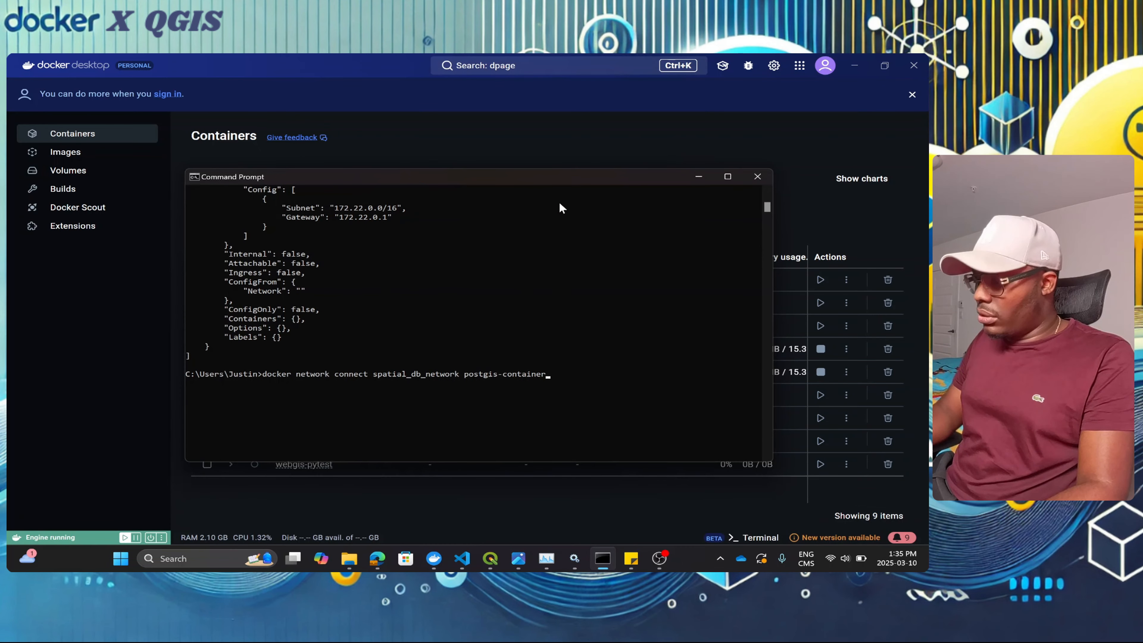
{"action": "key", "text": "Return"}
{"action": "scroll", "coordinate": [426, 361], "scroll_direction": "down", "scroll_amount": 2}
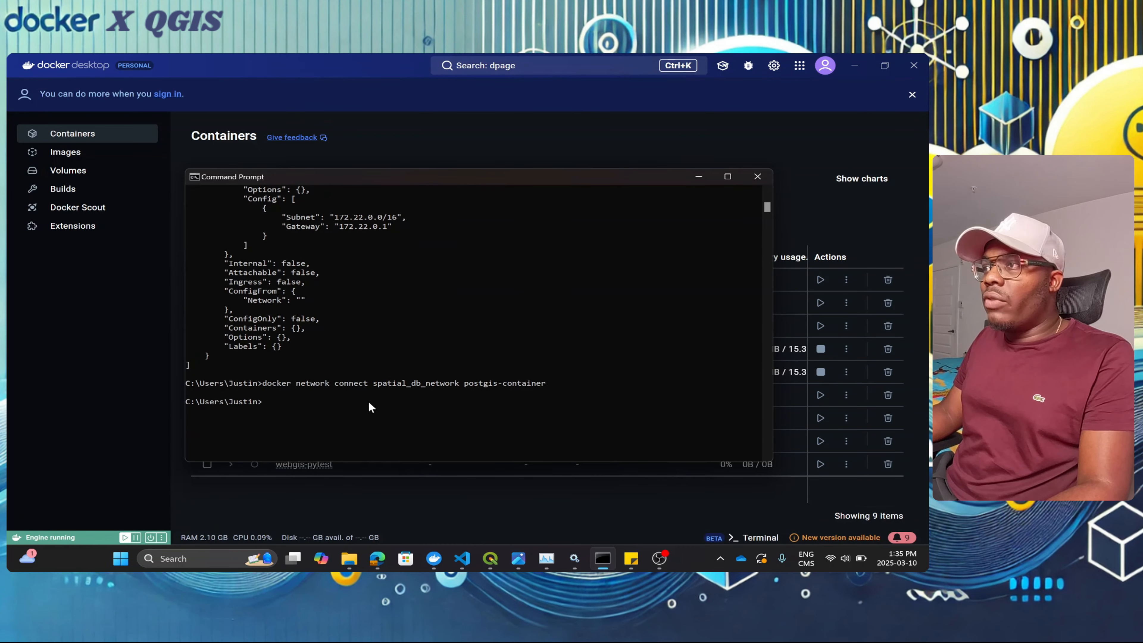
{"action": "key", "text": "Up"}
{"action": "key", "text": "Up"}
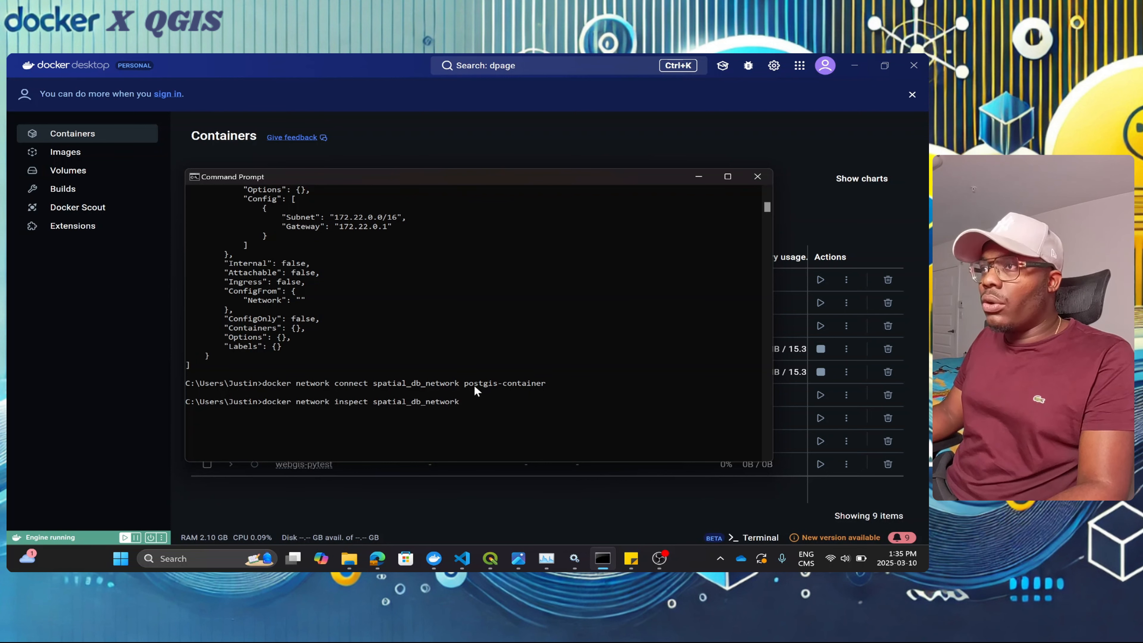
{"action": "key", "text": "Return"}
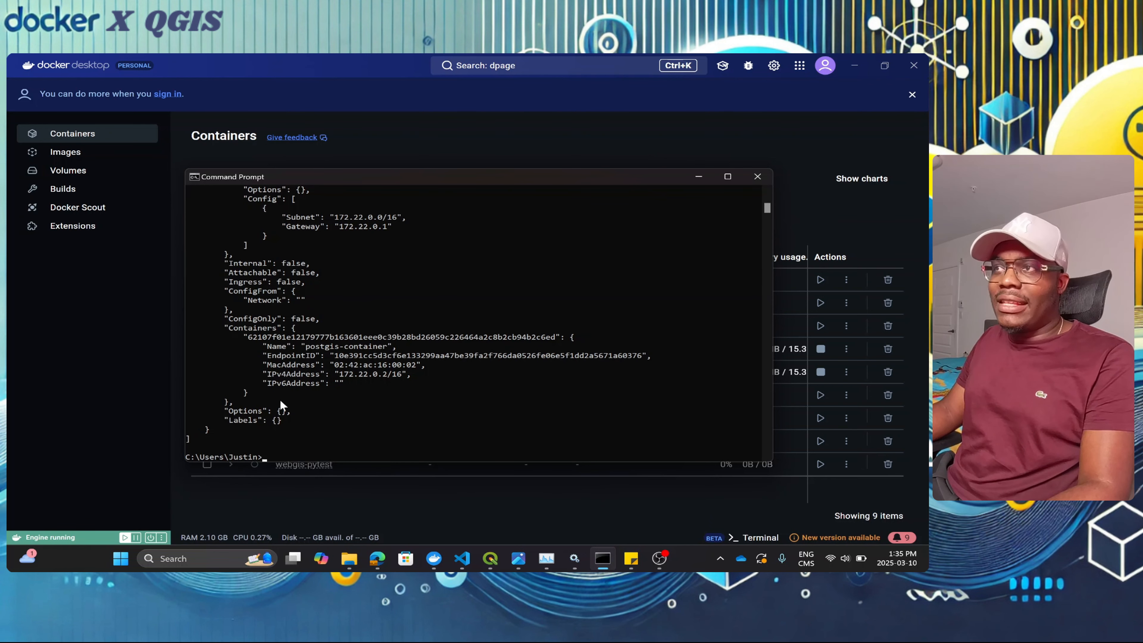
{"action": "scroll", "coordinate": [409, 239], "scroll_direction": "up", "scroll_amount": 6}
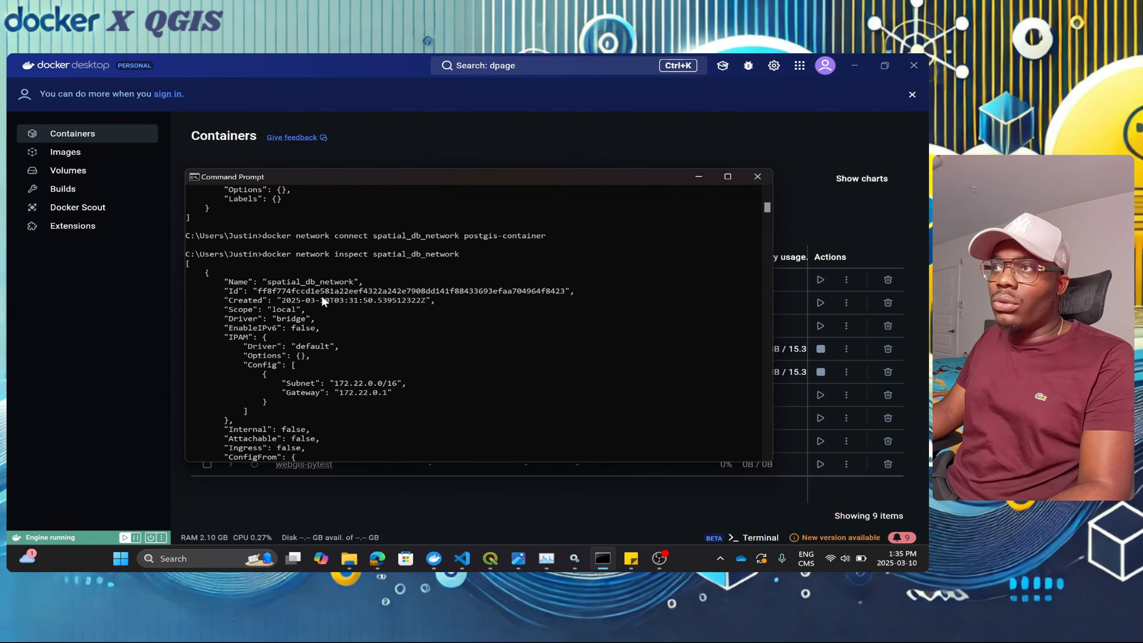
{"action": "scroll", "coordinate": [246, 367], "scroll_direction": "down", "scroll_amount": 6}
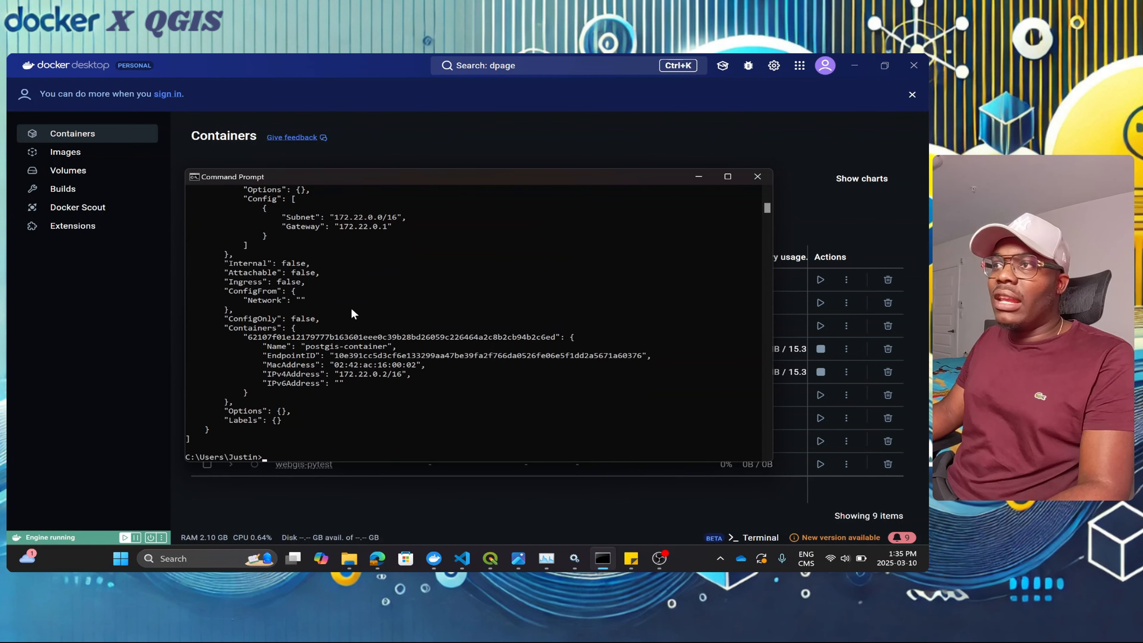
{"action": "scroll", "coordinate": [337, 396], "scroll_direction": "down", "scroll_amount": 2}
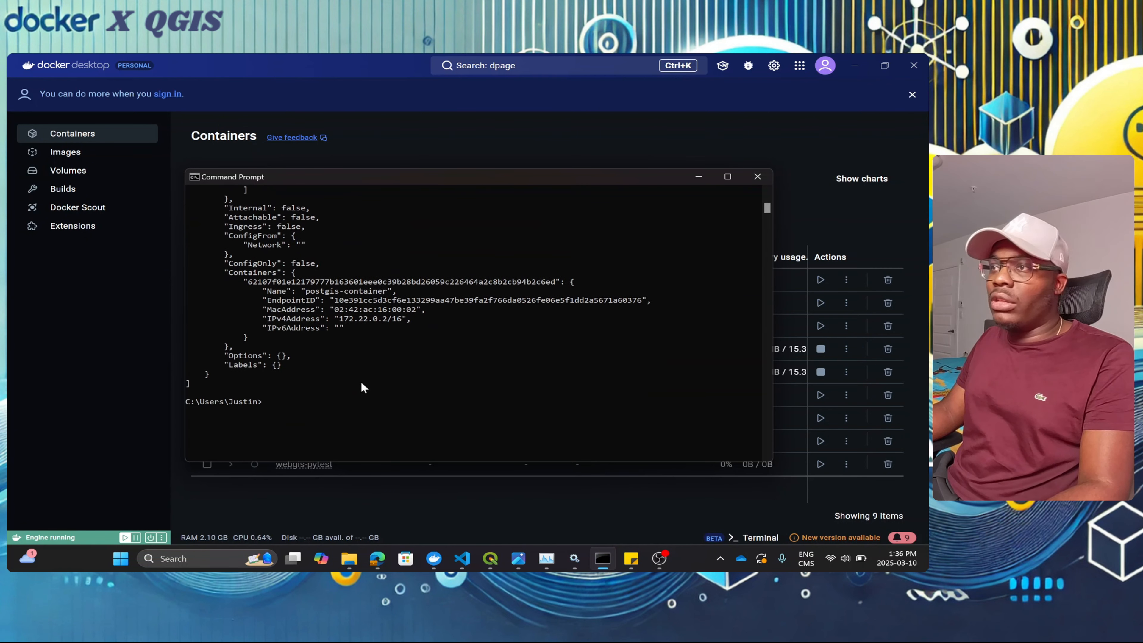
Step: Edit the connect command for pgadmin-container, run it, and re-inspect to see it at 172.22.0.3
{"action": "key", "text": "Up"}
{"action": "key", "text": "Up"}
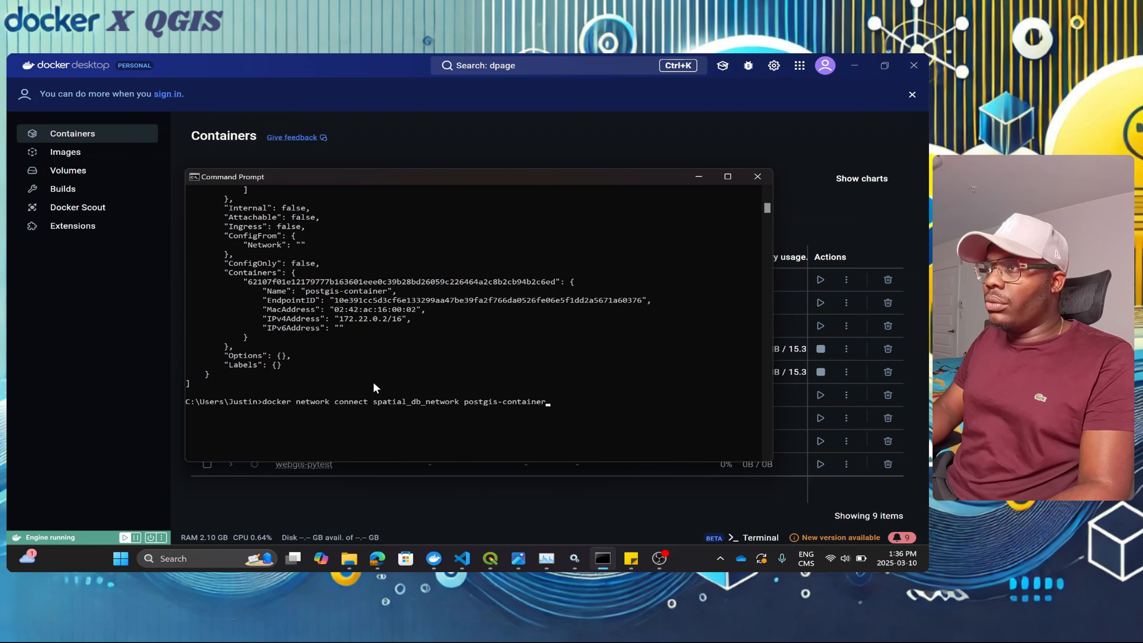
{"action": "key", "text": "Left"}
{"action": "key", "text": "Left"}
{"action": "key", "text": "Left"}
{"action": "key", "text": "Left"}
{"action": "key", "text": "Left"}
{"action": "key", "text": "Left"}
{"action": "key", "text": "Left"}
{"action": "key", "text": "Left"}
{"action": "key", "text": "Left"}
{"action": "key", "text": "Left"}
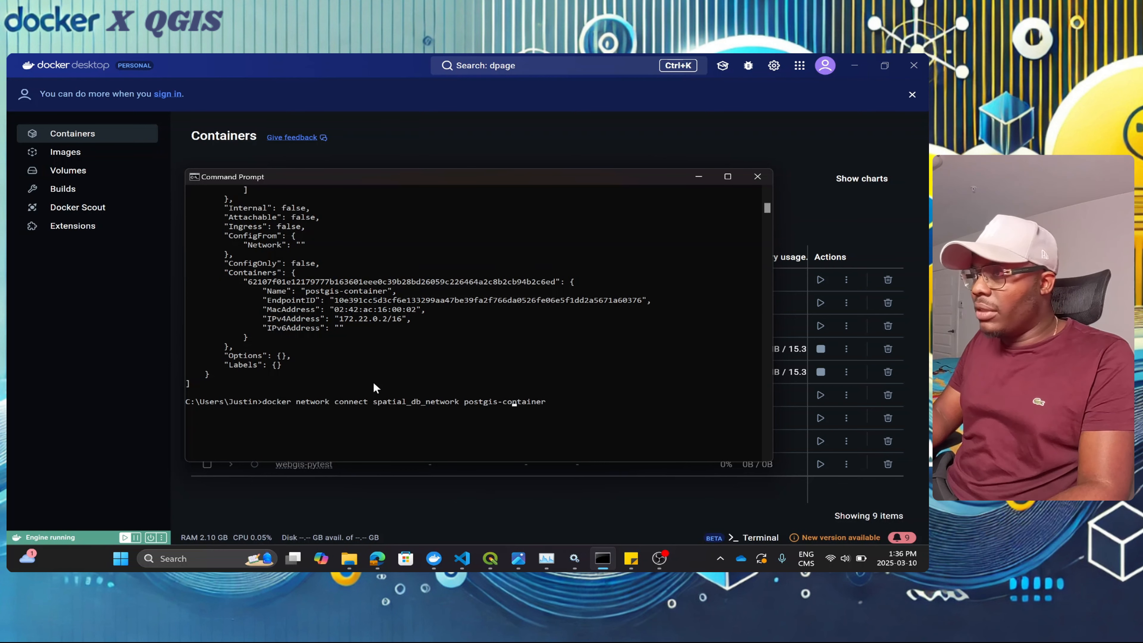
{"action": "key", "text": "BackSpace"}
{"action": "key", "text": "BackSpace"}
{"action": "key", "text": "BackSpace"}
{"action": "key", "text": "BackSpace"}
{"action": "key", "text": "BackSpace"}
{"action": "key", "text": "BackSpace"}
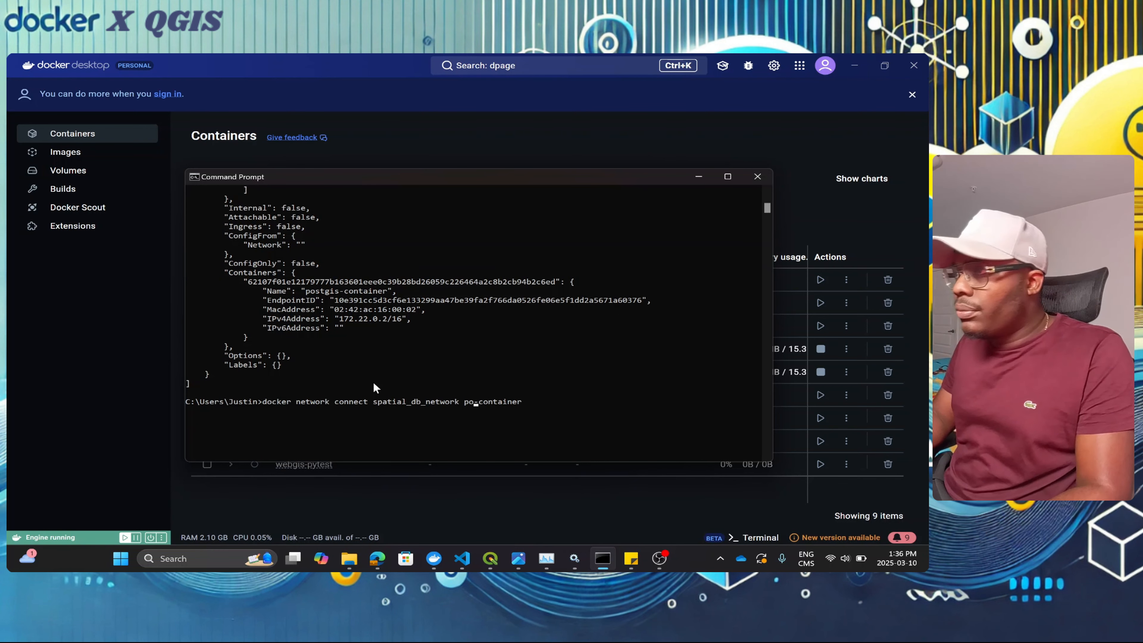
{"action": "type", "text": "gadm"}
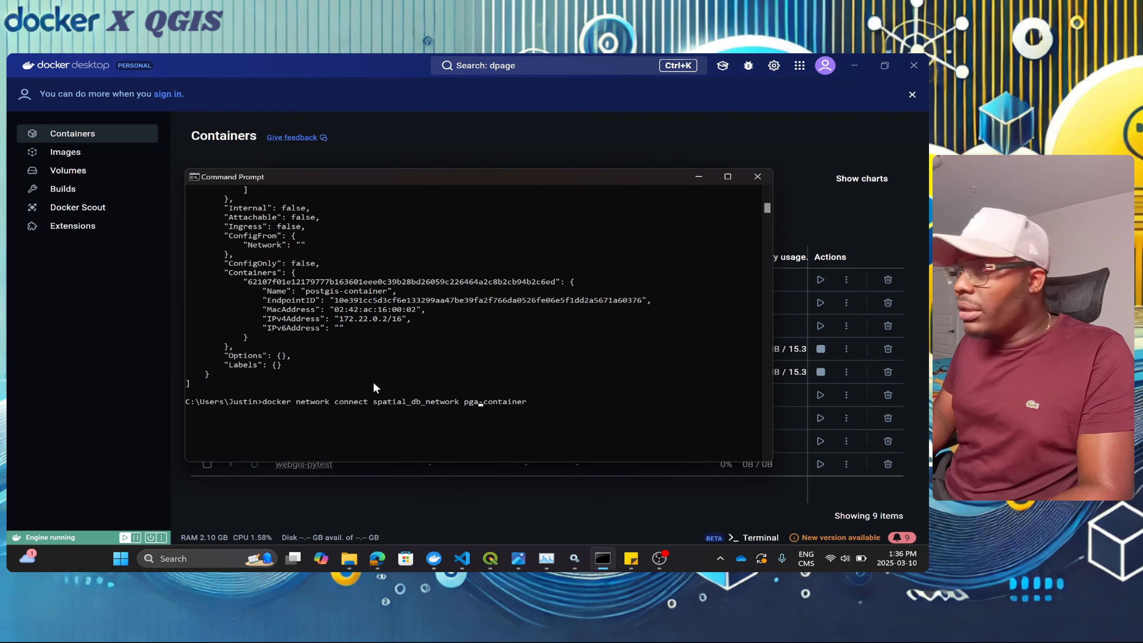
{"action": "type", "text": "in"}
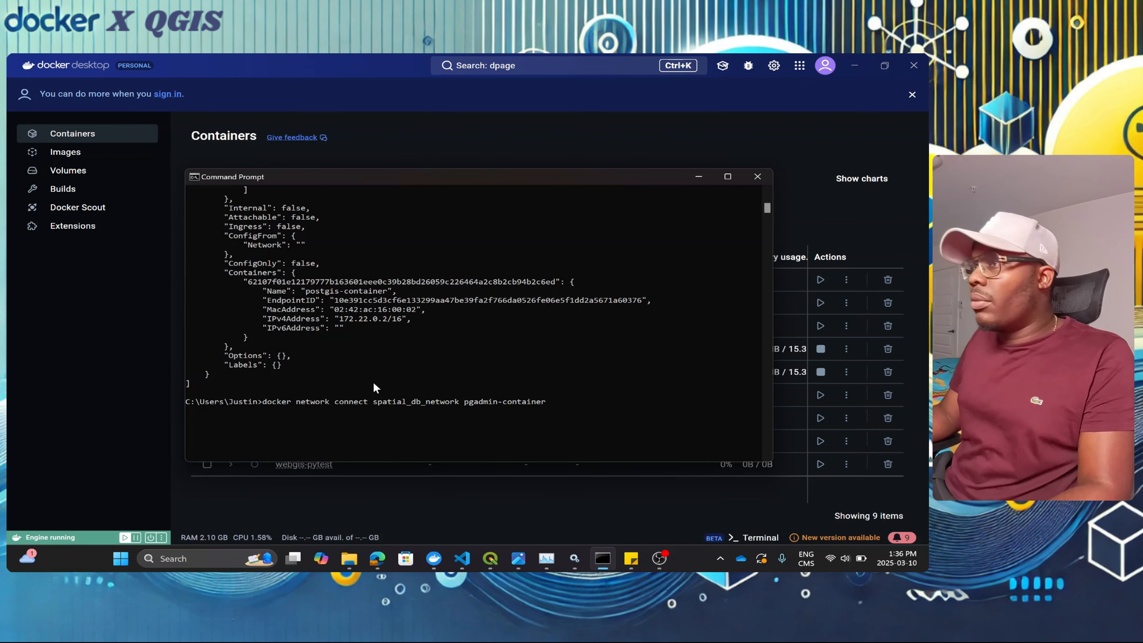
{"action": "mouse_move", "coordinate": [644, 186]}
{"action": "left_mouse_down"}
{"action": "mouse_move", "coordinate": [632, 465]}
{"action": "mouse_move", "coordinate": [473, 457]}
{"action": "mouse_move", "coordinate": [706, 284]}
{"action": "mouse_move", "coordinate": [656, 202]}
{"action": "left_mouse_up"}
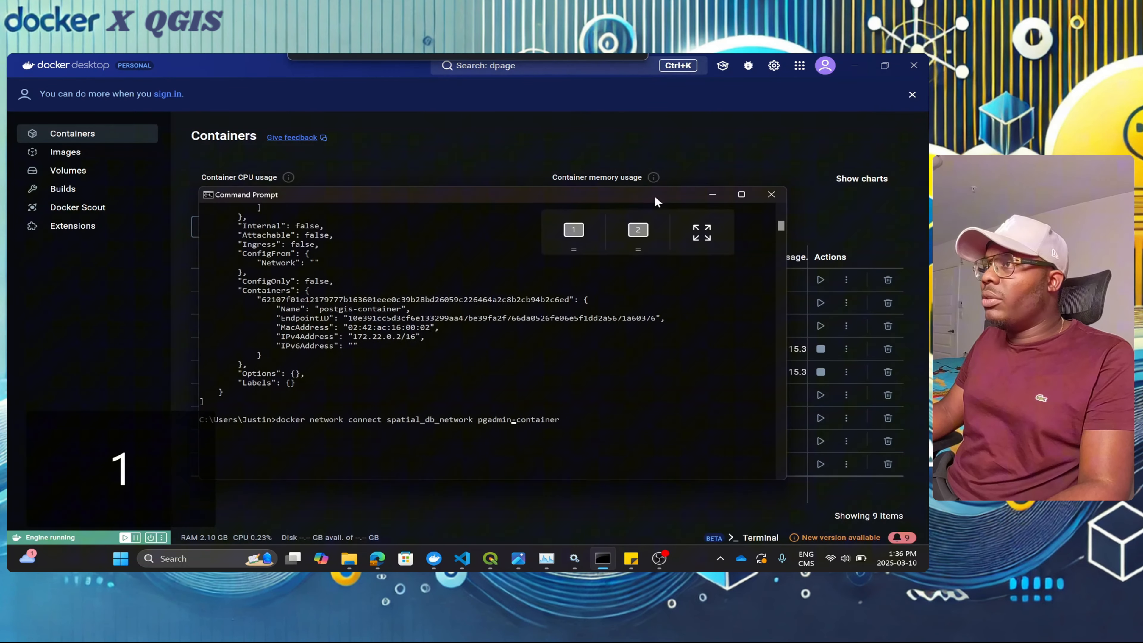
{"action": "left_click", "coordinate": [601, 421]}
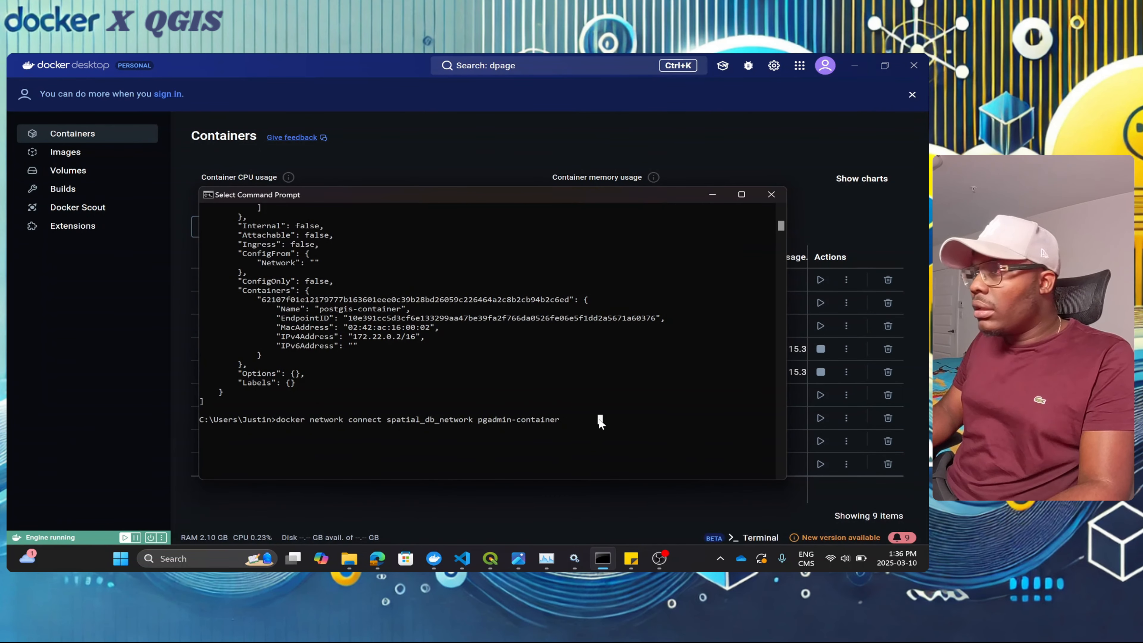
{"action": "key", "text": "Return"}
{"action": "key", "text": "Up"}
{"action": "key", "text": "Up"}
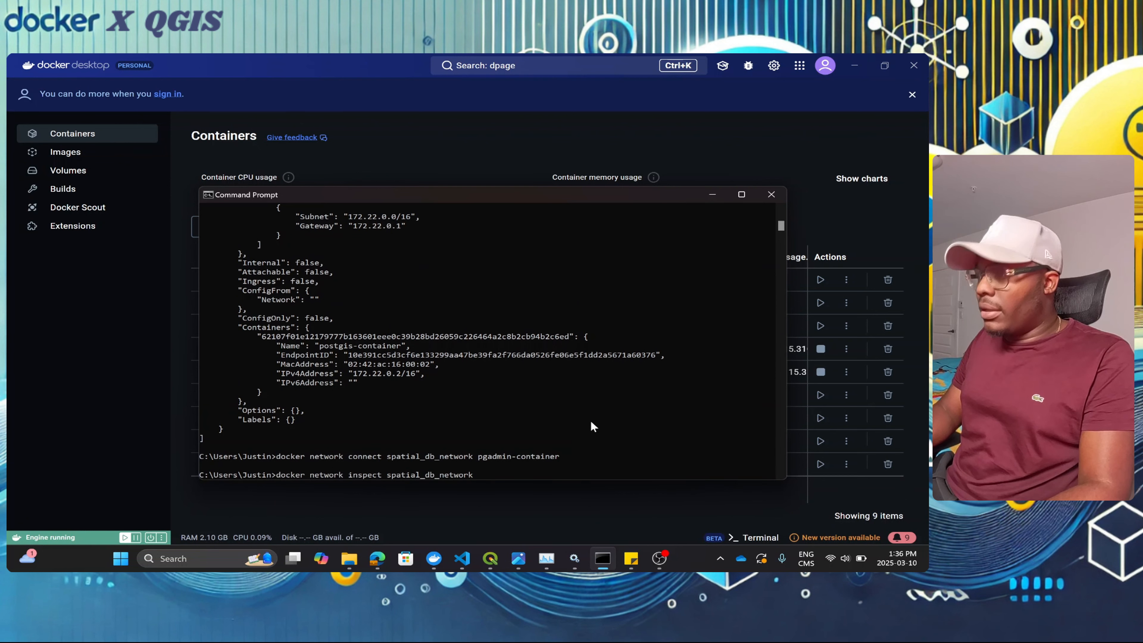
{"action": "key", "text": "Return"}
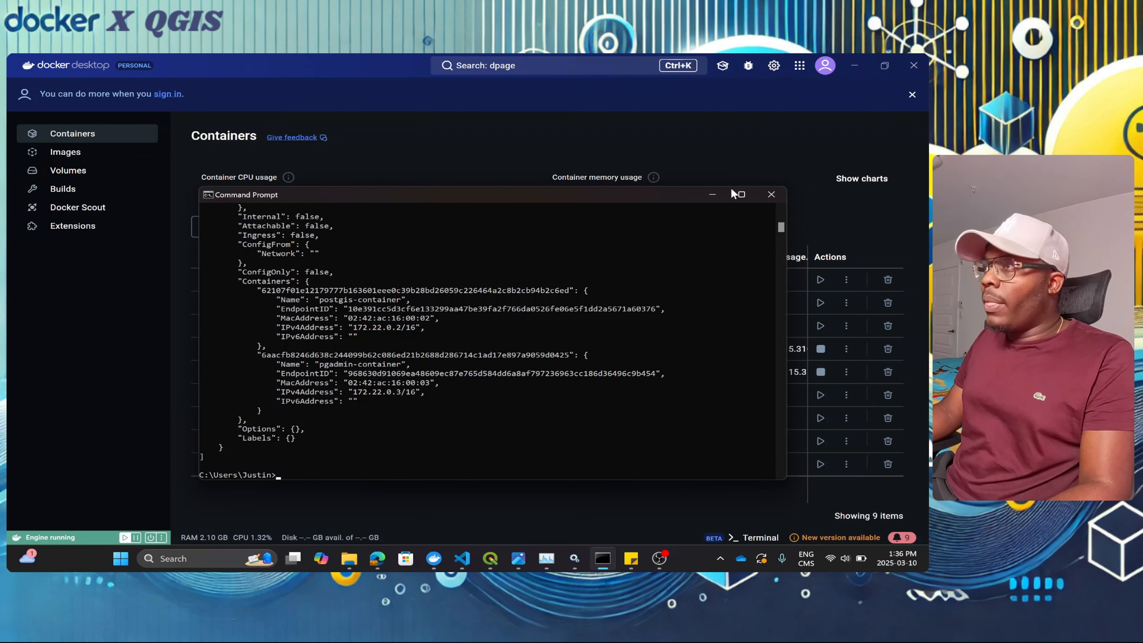
Step: Switch to the pgAdmin page in Edge and start registering a new server under Servers
{"action": "left_click", "coordinate": [710, 199]}
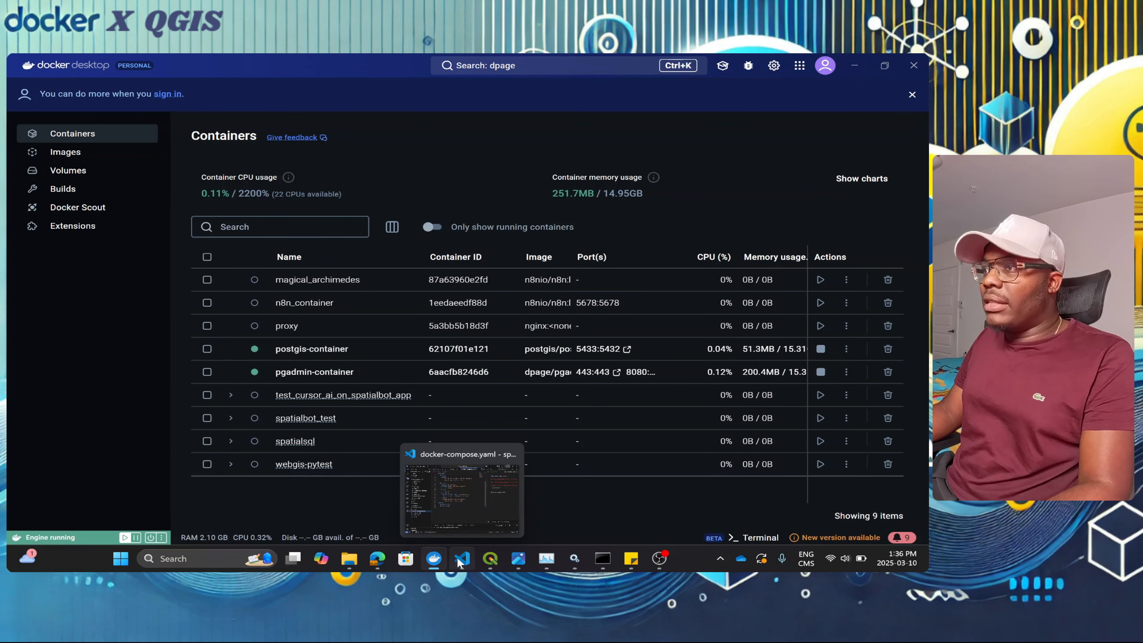
{"action": "left_click", "coordinate": [382, 560]}
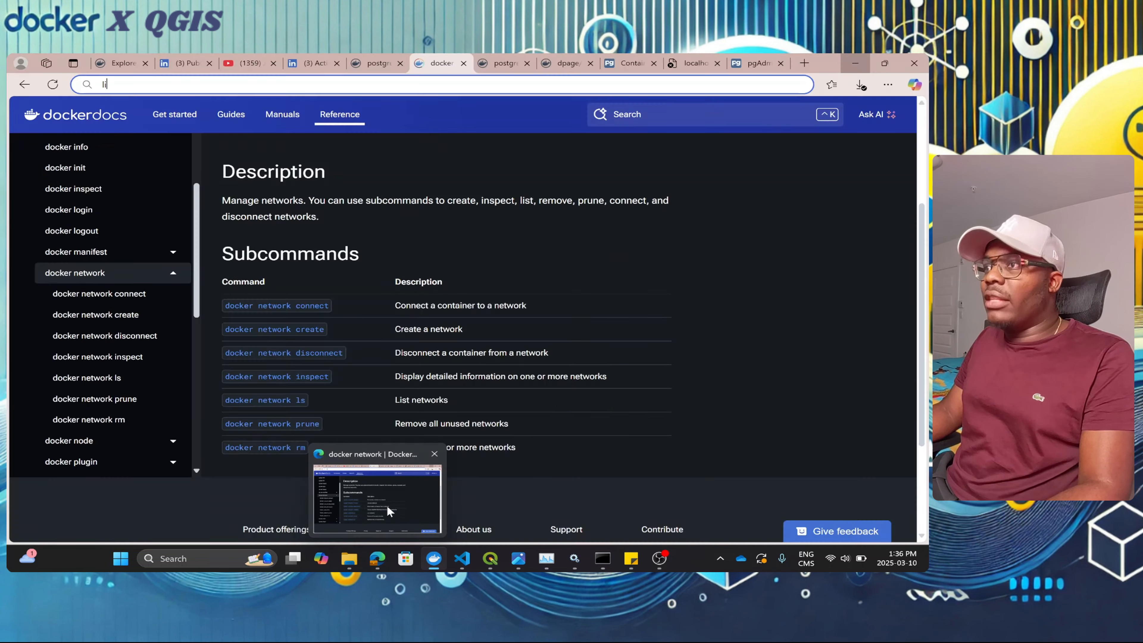
{"action": "left_click", "coordinate": [122, 63]}
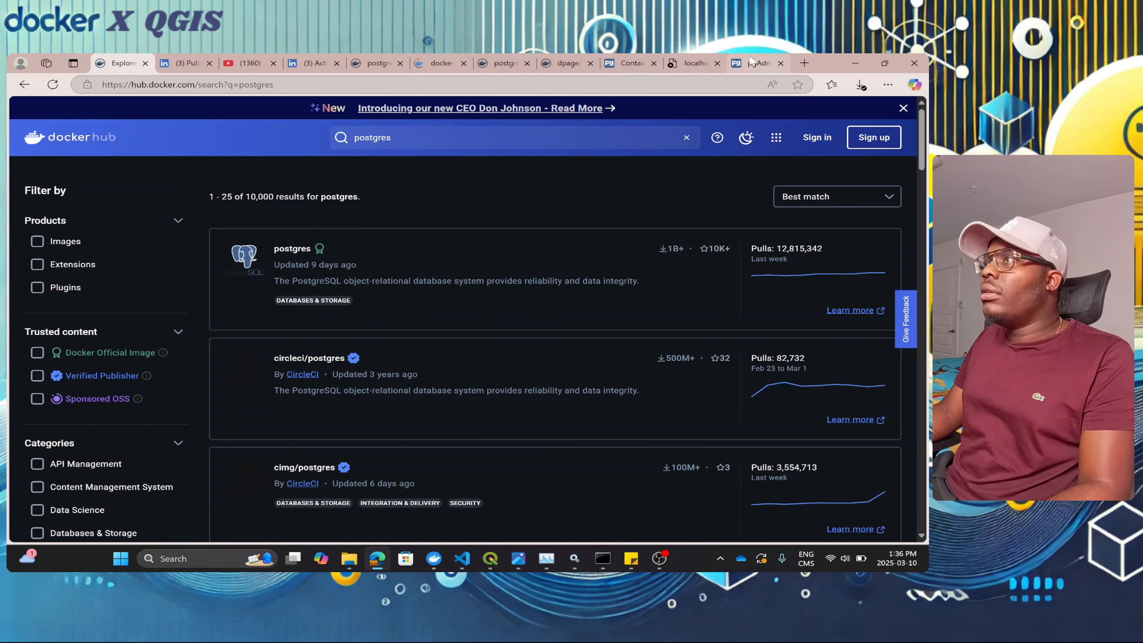
{"action": "left_click", "coordinate": [757, 64]}
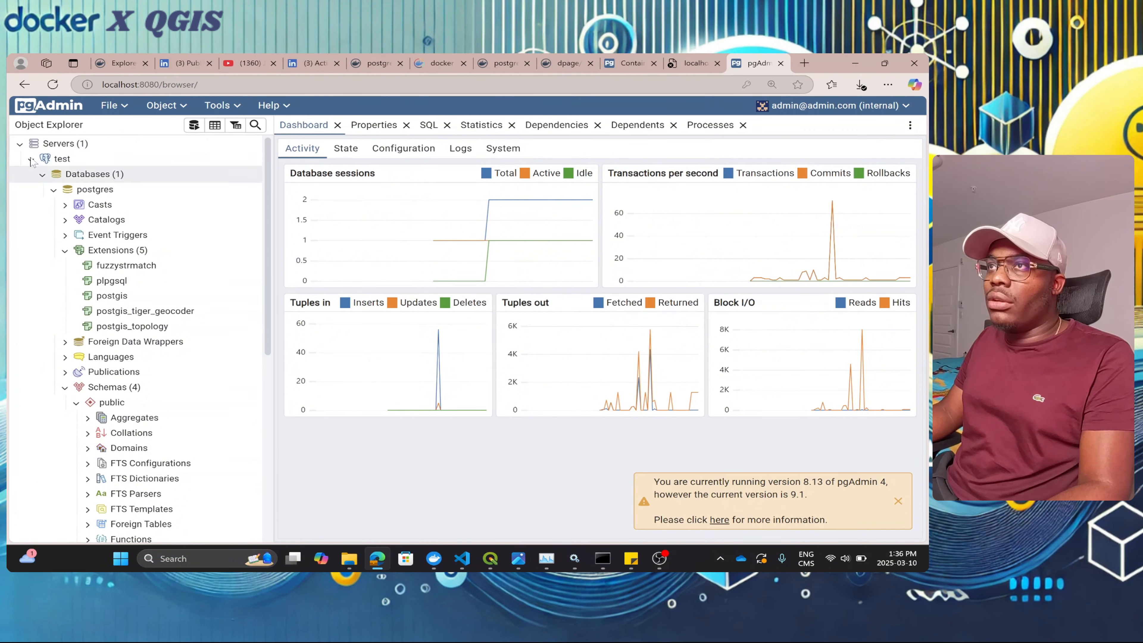
{"action": "double_click", "coordinate": [74, 151]}
{"action": "right_click", "coordinate": [75, 149]}
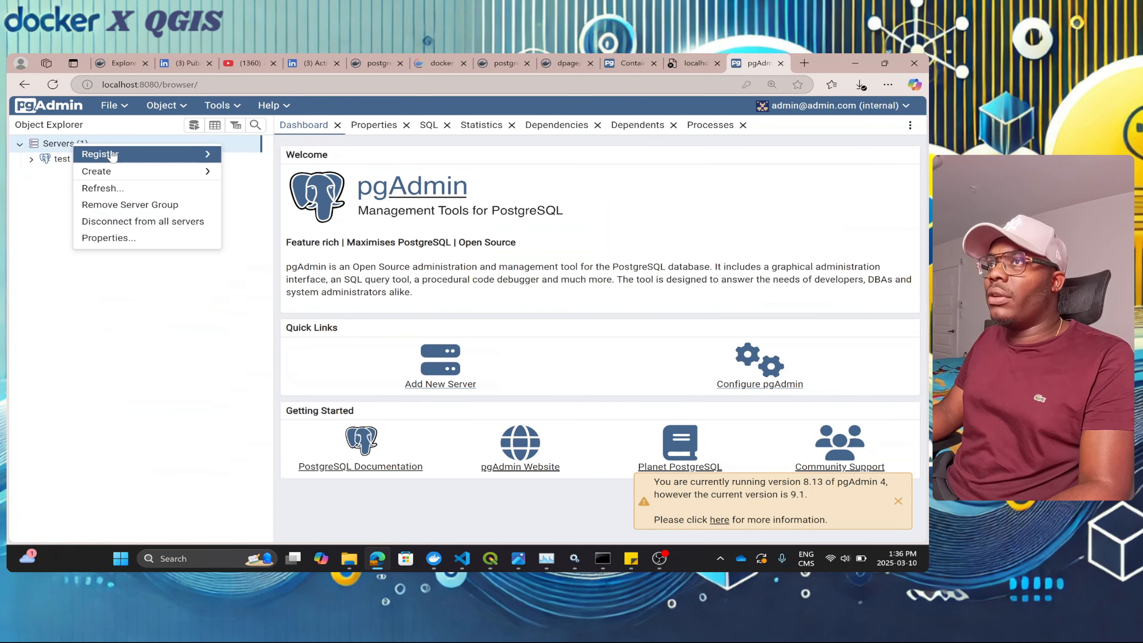
{"action": "mouse_move", "coordinate": [211, 154]}
{"action": "left_click", "coordinate": [248, 158]}
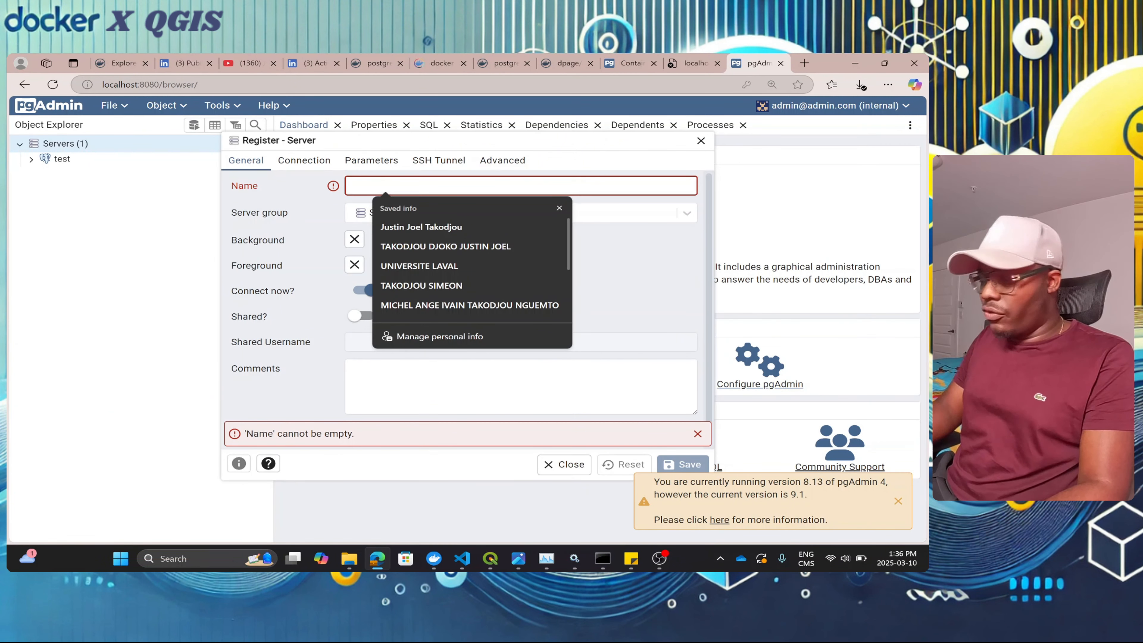
Step: Name the server test_network, set host postgis-container, user postgres and its password, then save
{"action": "type", "text": "test"}
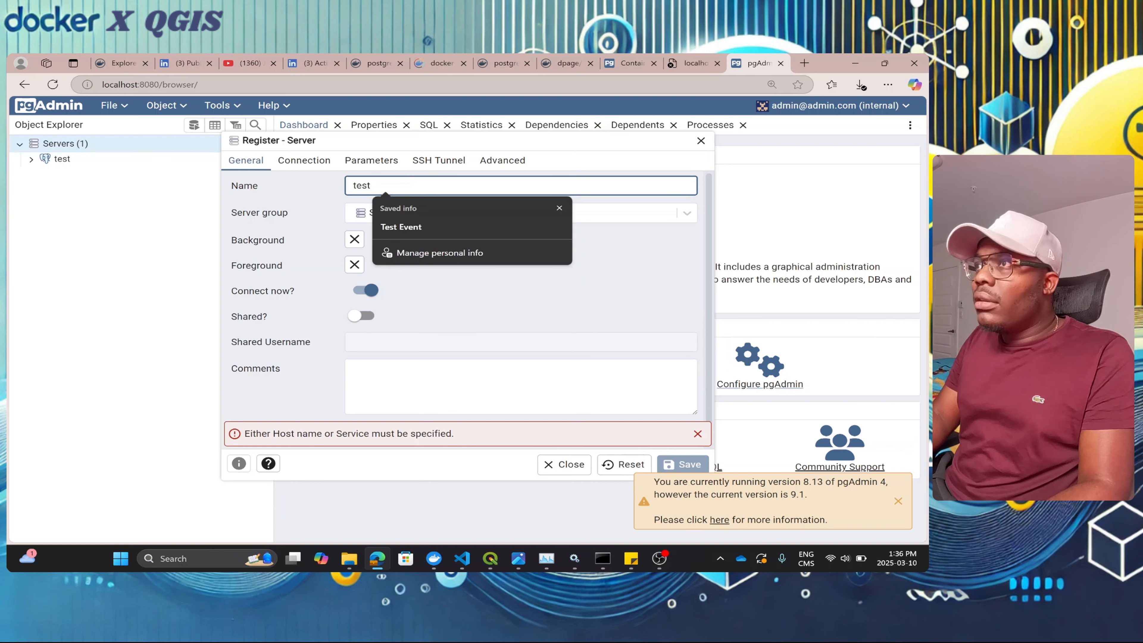
{"action": "type", "text": ")network"}
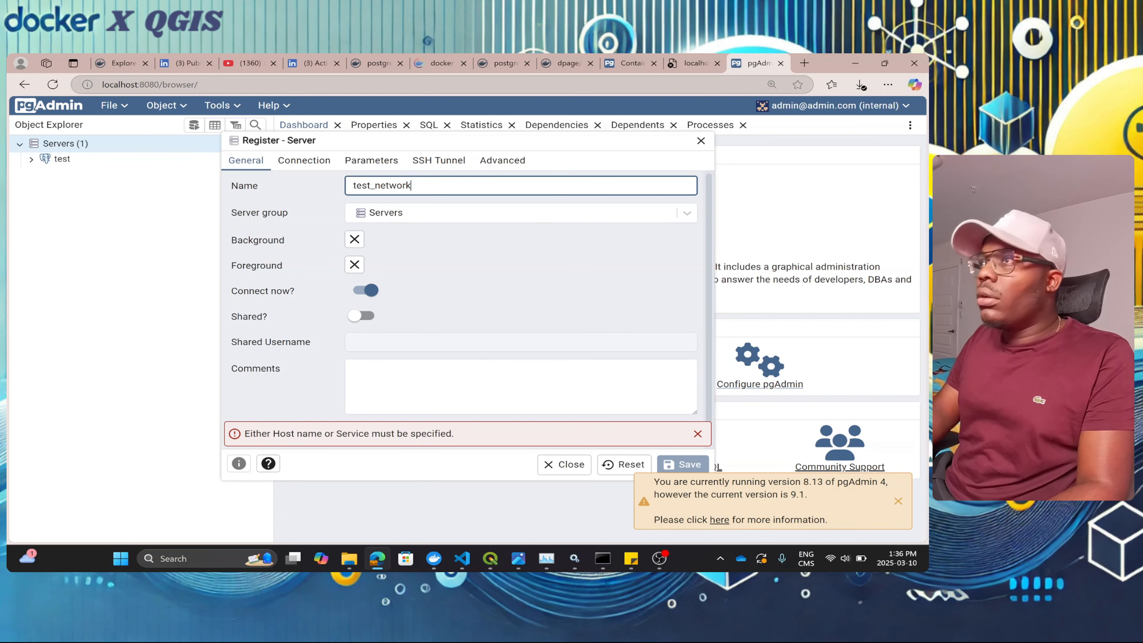
{"action": "left_click", "coordinate": [303, 160]}
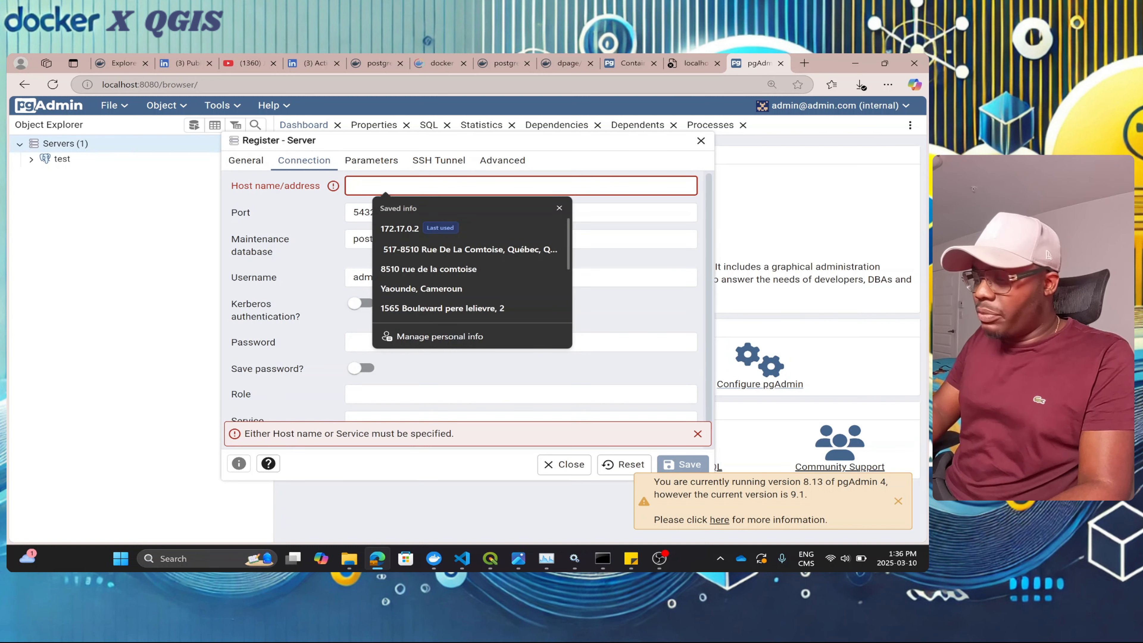
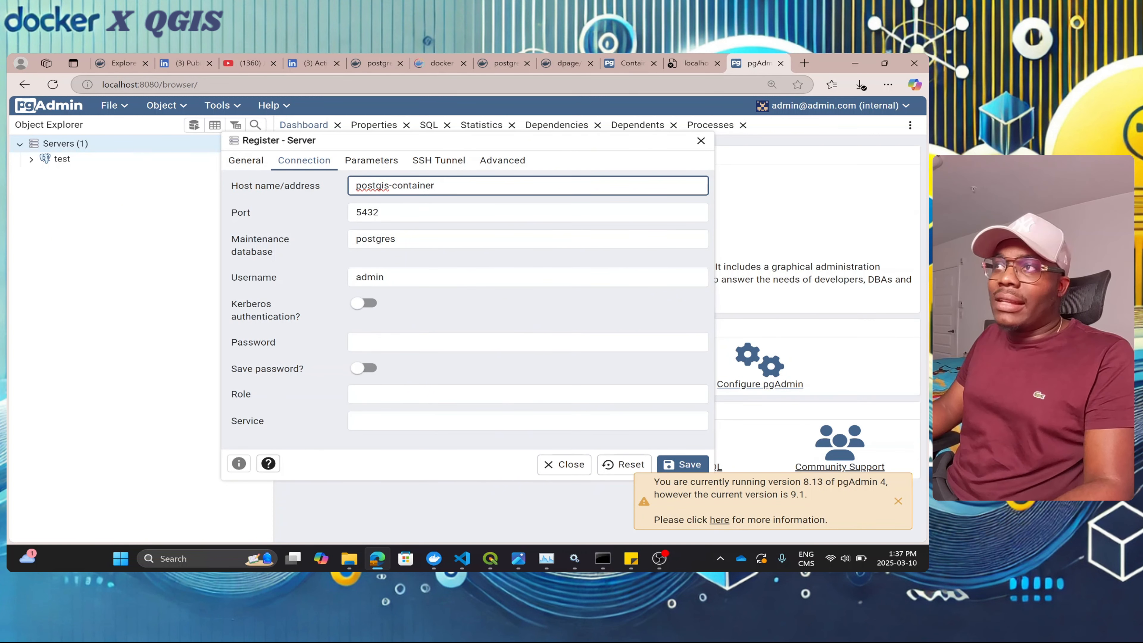
{"action": "key", "text": "Tab"}
{"action": "key", "text": "Tab"}
{"action": "key", "text": "Tab"}
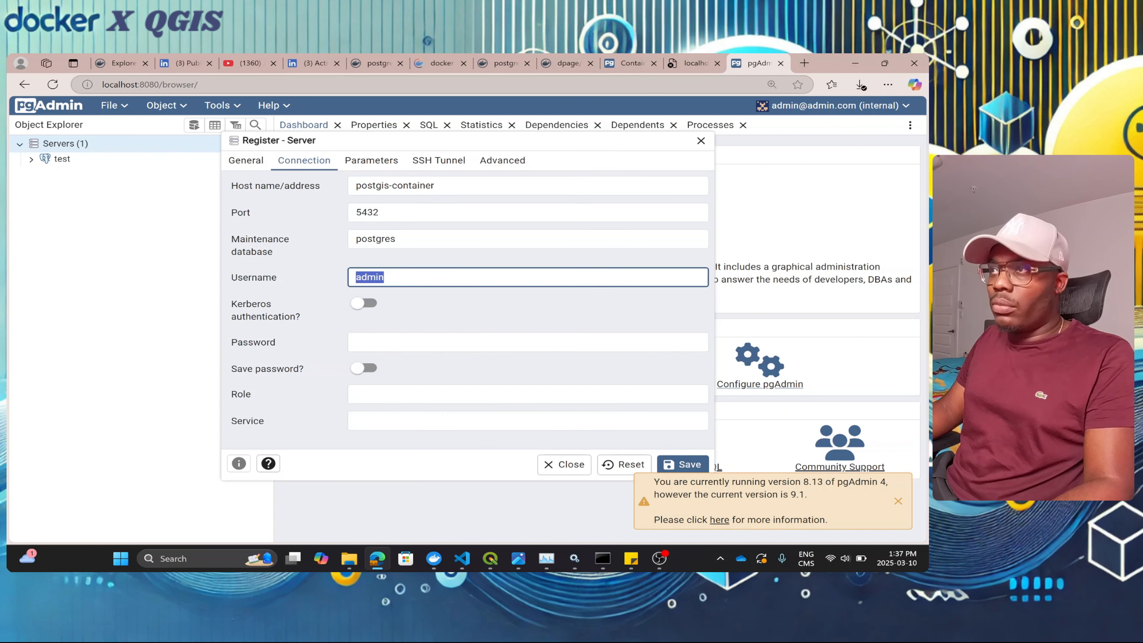
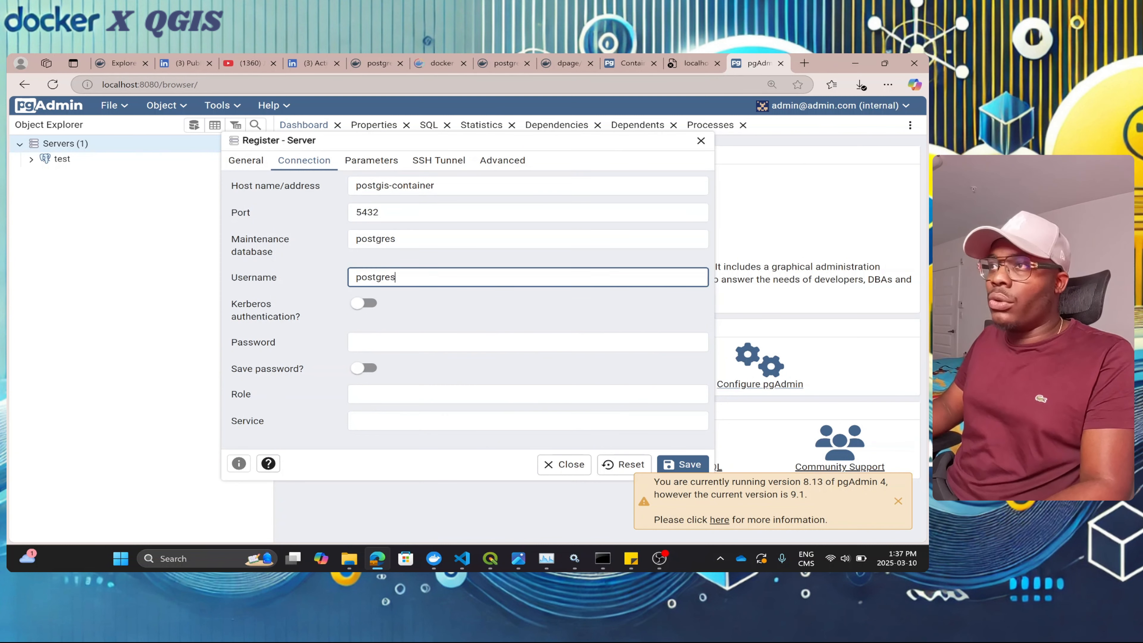
{"action": "key", "text": "Tab"}
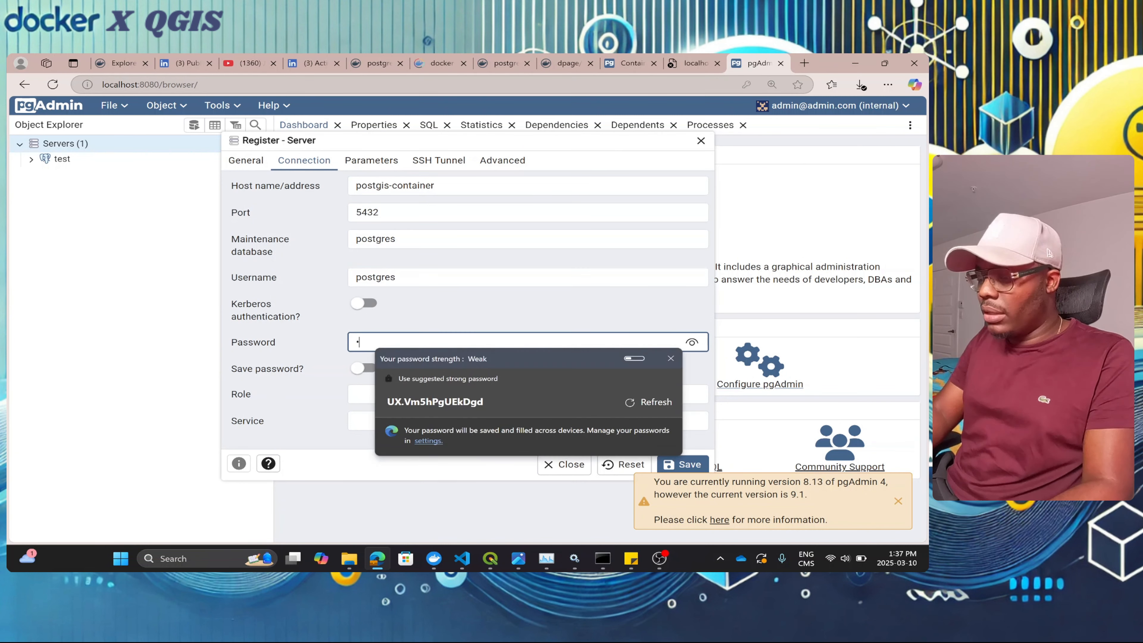
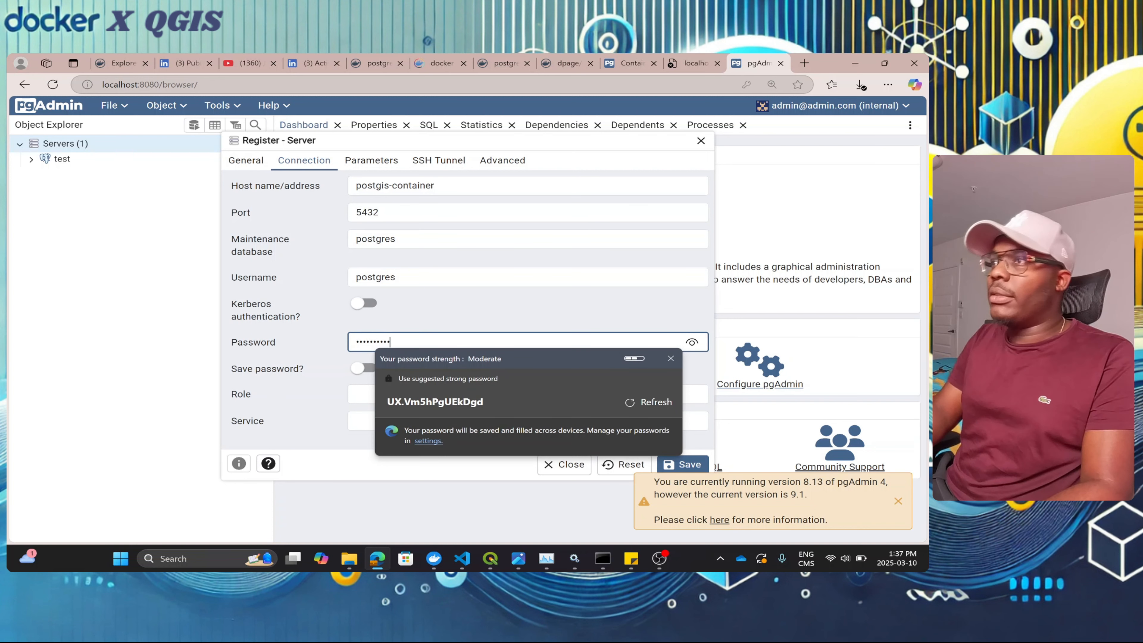
{"action": "left_click", "coordinate": [473, 312]}
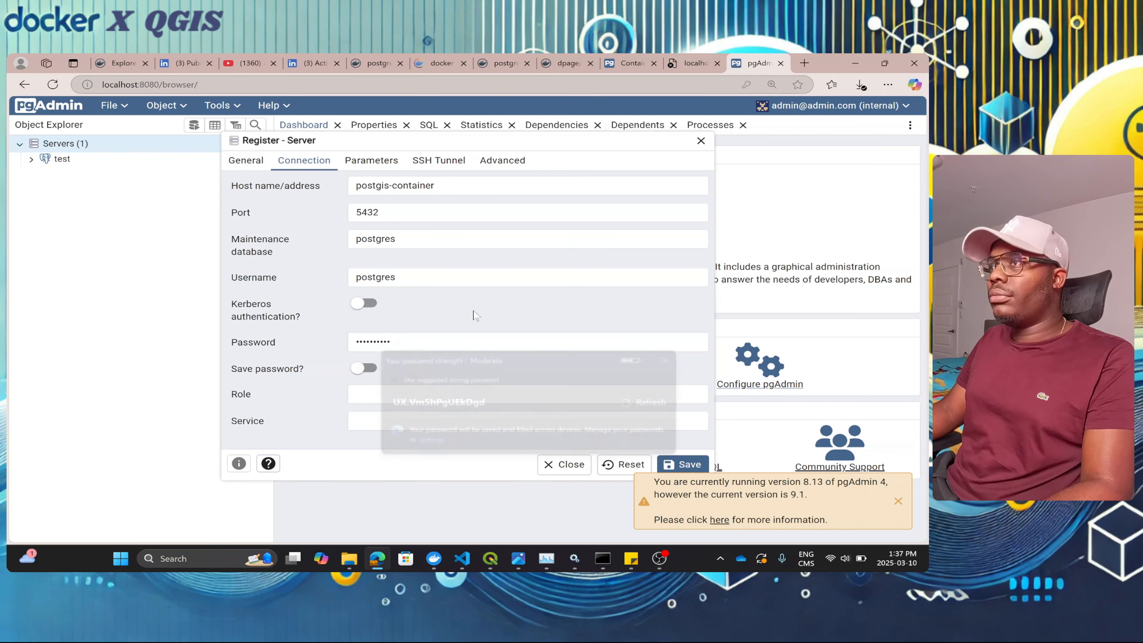
{"action": "left_click", "coordinate": [679, 466]}
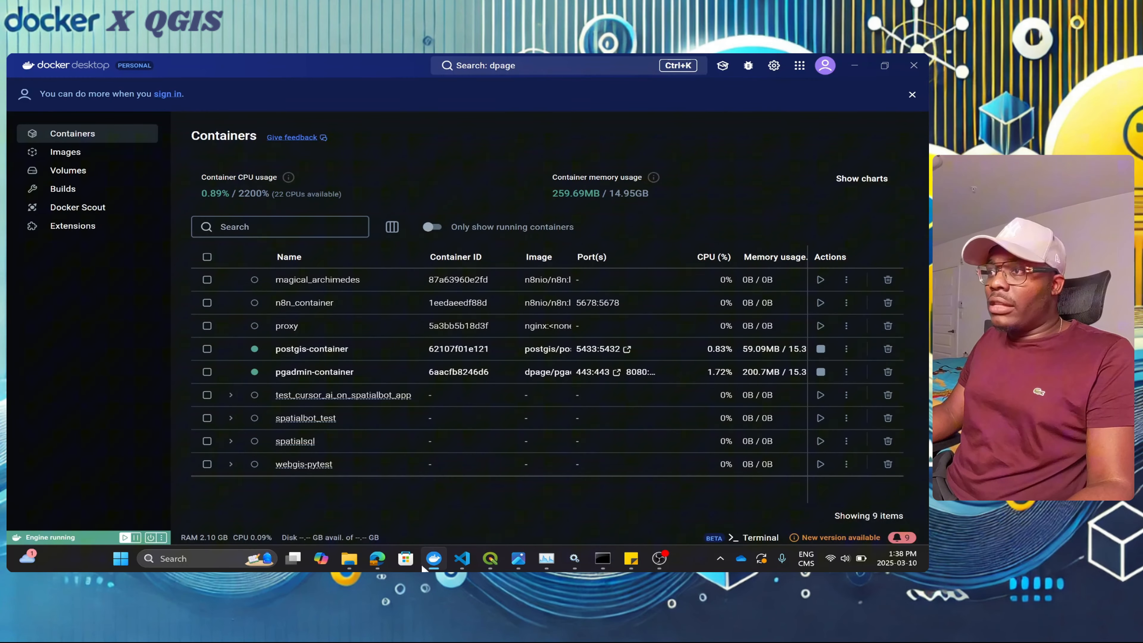
Step: In Docker Desktop, stop pgadmin-container and postgis-container in the spatialbot_test group
{"action": "mouse_move", "coordinate": [433, 559]}
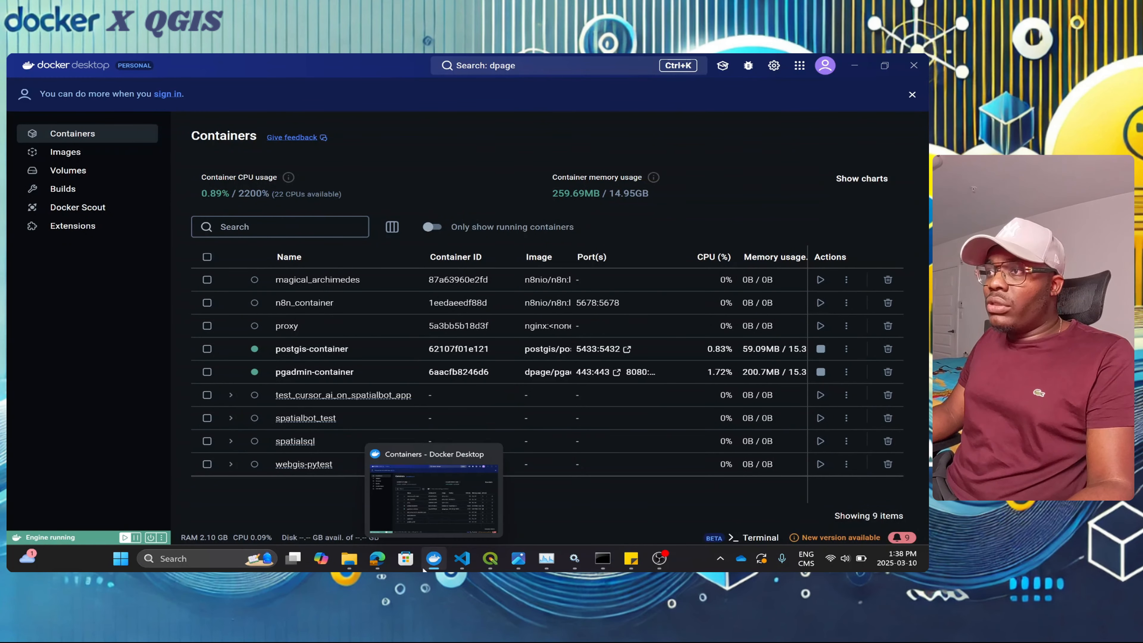
{"action": "left_click", "coordinate": [446, 518]}
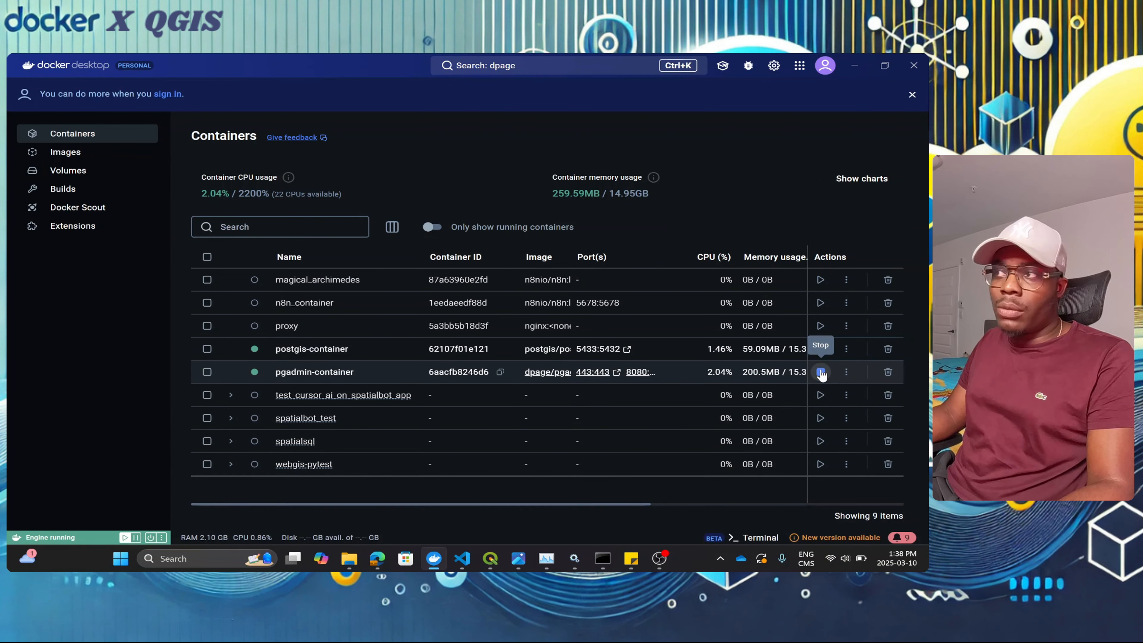
{"action": "left_click", "coordinate": [821, 373]}
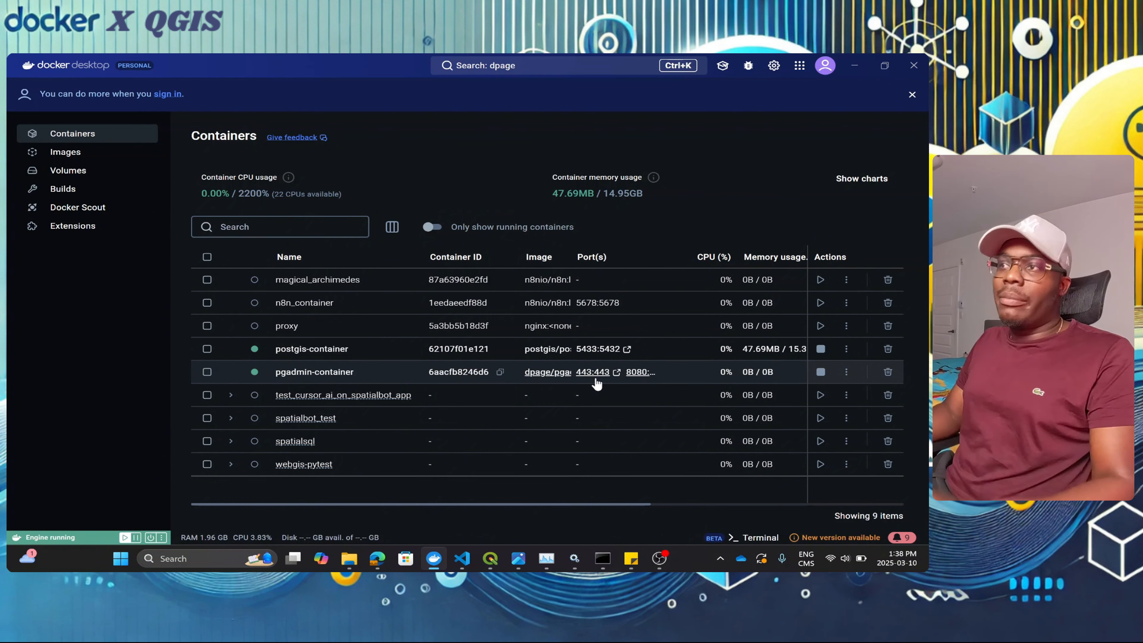
{"action": "left_click", "coordinate": [230, 418]}
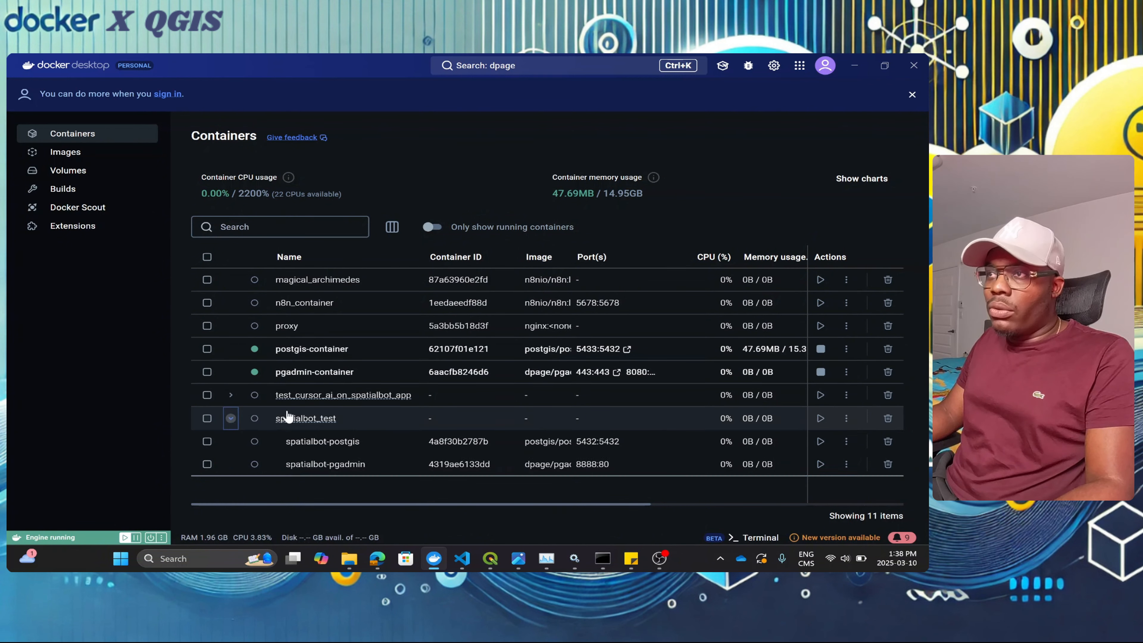
{"action": "scroll", "coordinate": [315, 416], "scroll_direction": "down", "scroll_amount": 1}
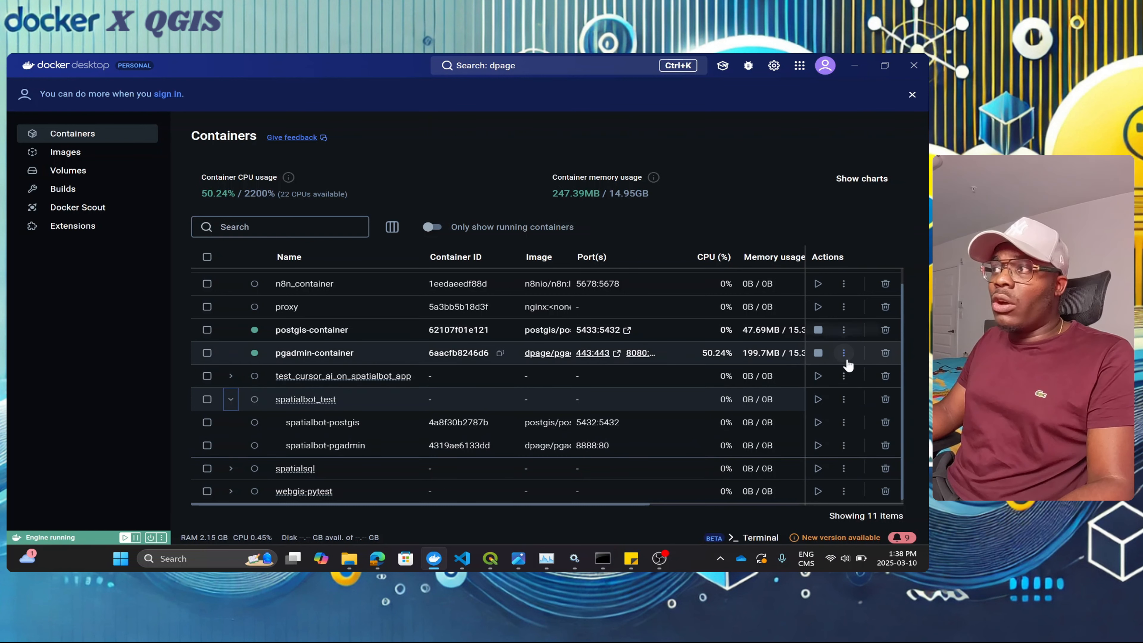
{"action": "left_click", "coordinate": [818, 353]}
{"action": "left_click", "coordinate": [818, 330]}
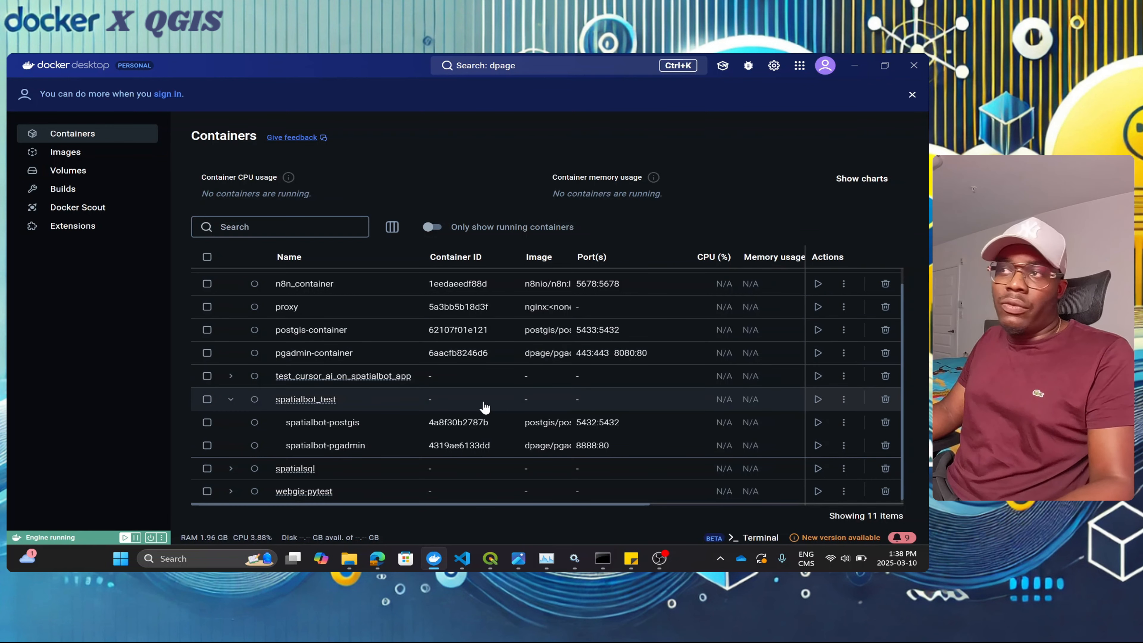
Step: Restart pgadmin-container and return to the pgAdmin page, now listing test and test_network
{"action": "left_click", "coordinate": [818, 353]}
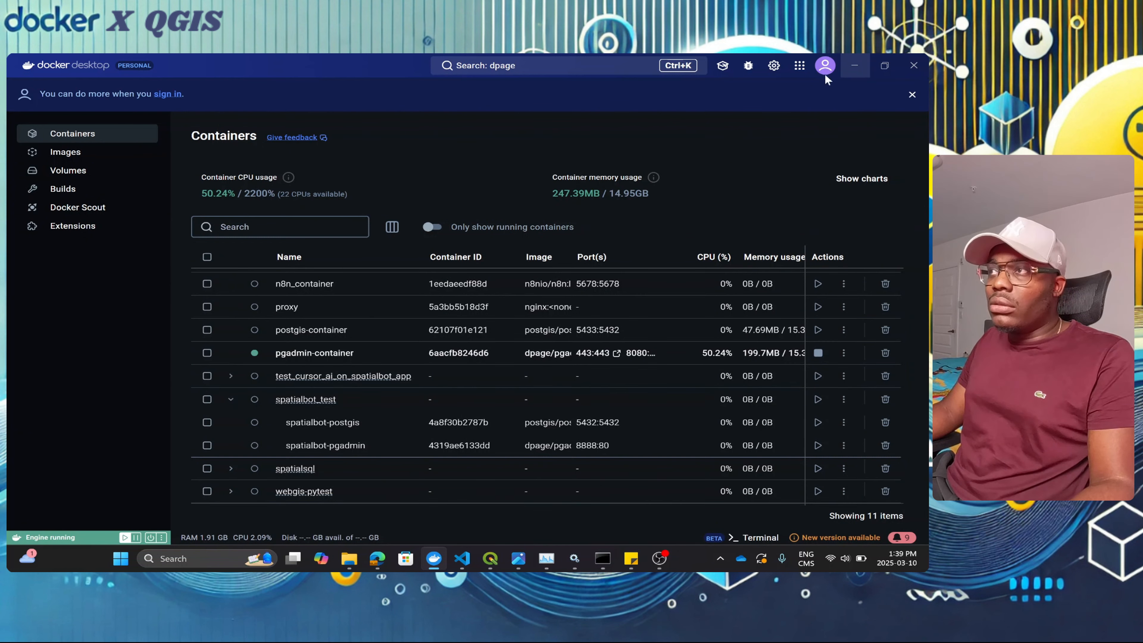
{"action": "left_click", "coordinate": [854, 65]}
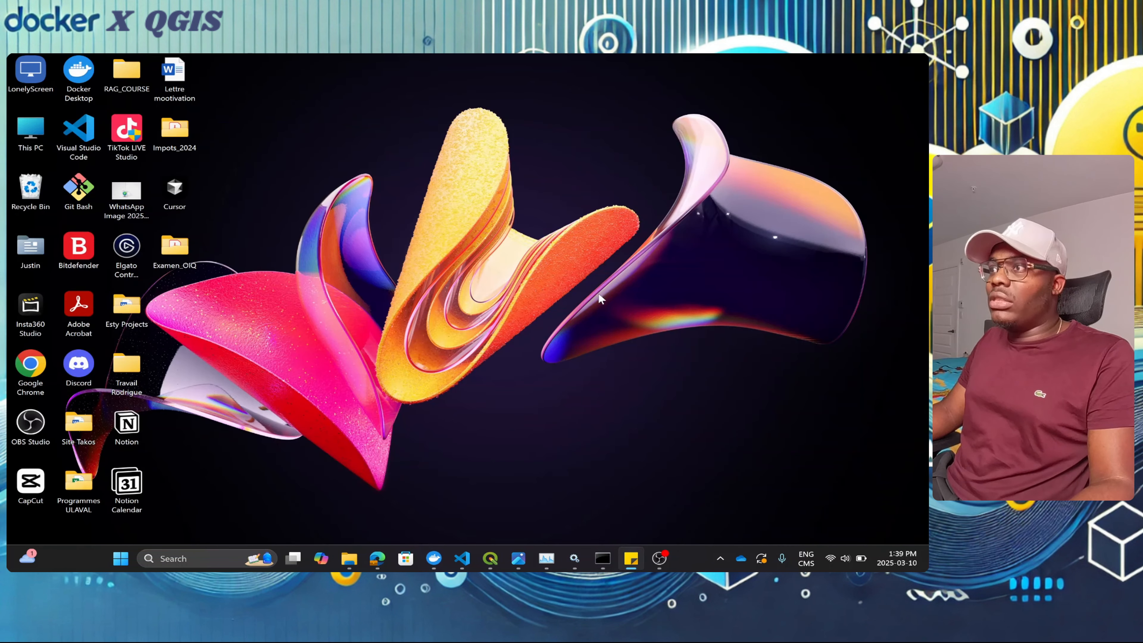
{"action": "left_click", "coordinate": [374, 560]}
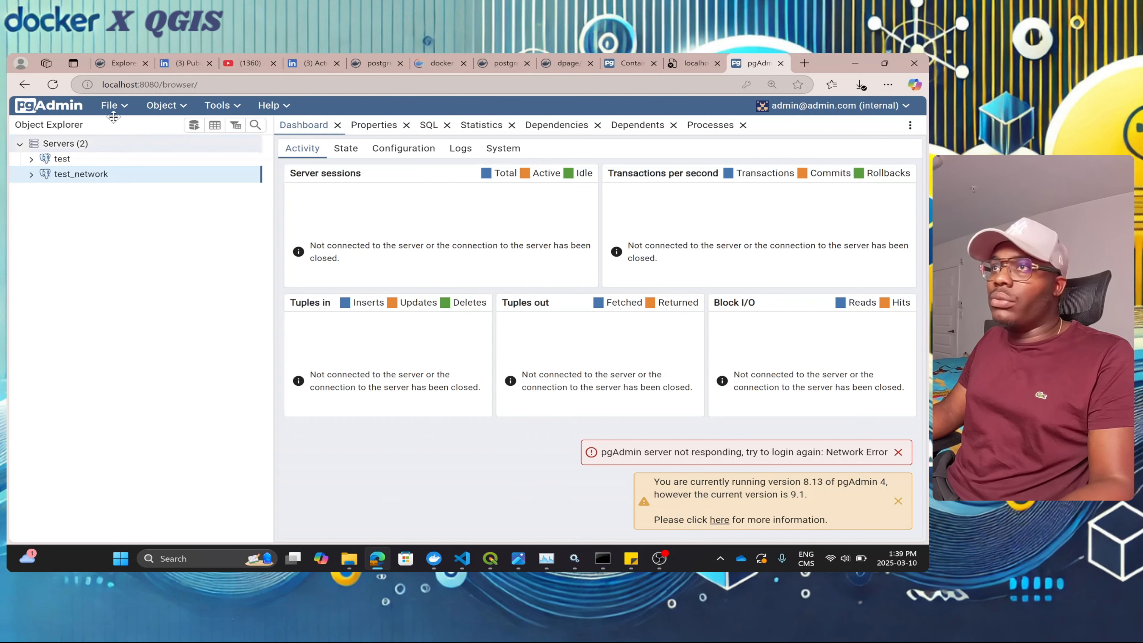